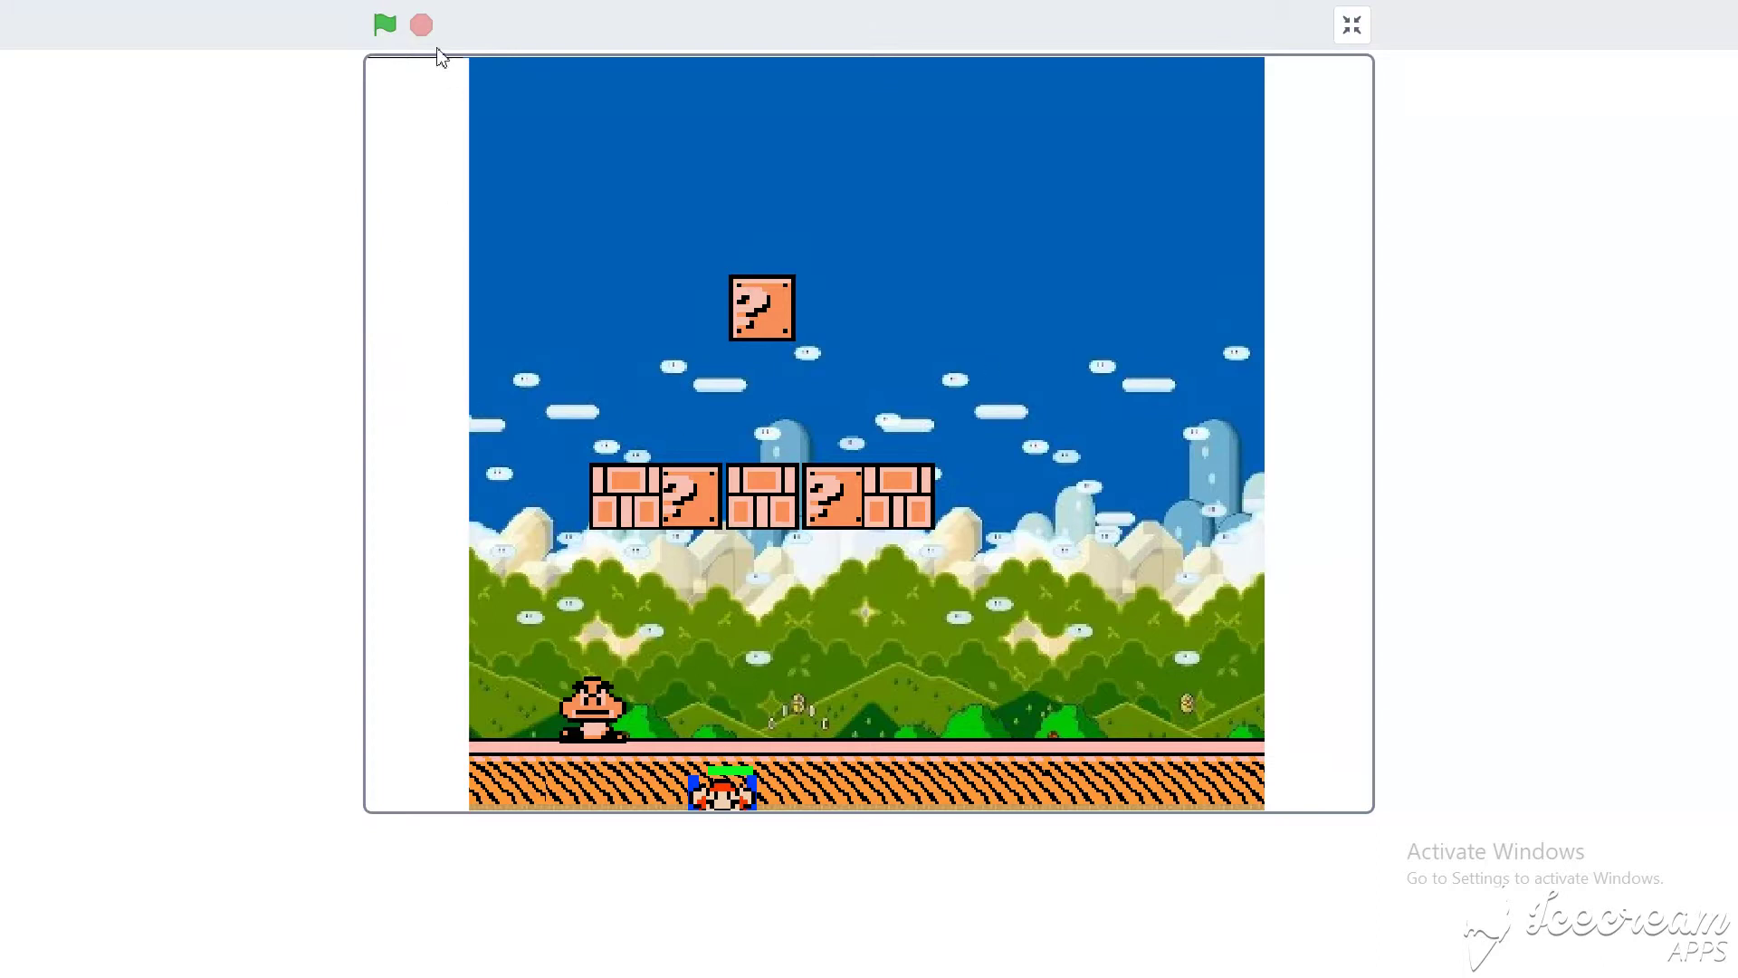
Start the game and walk Mario right toward the Goomba.
{"action": "left_click", "coordinate": [381, 32]}
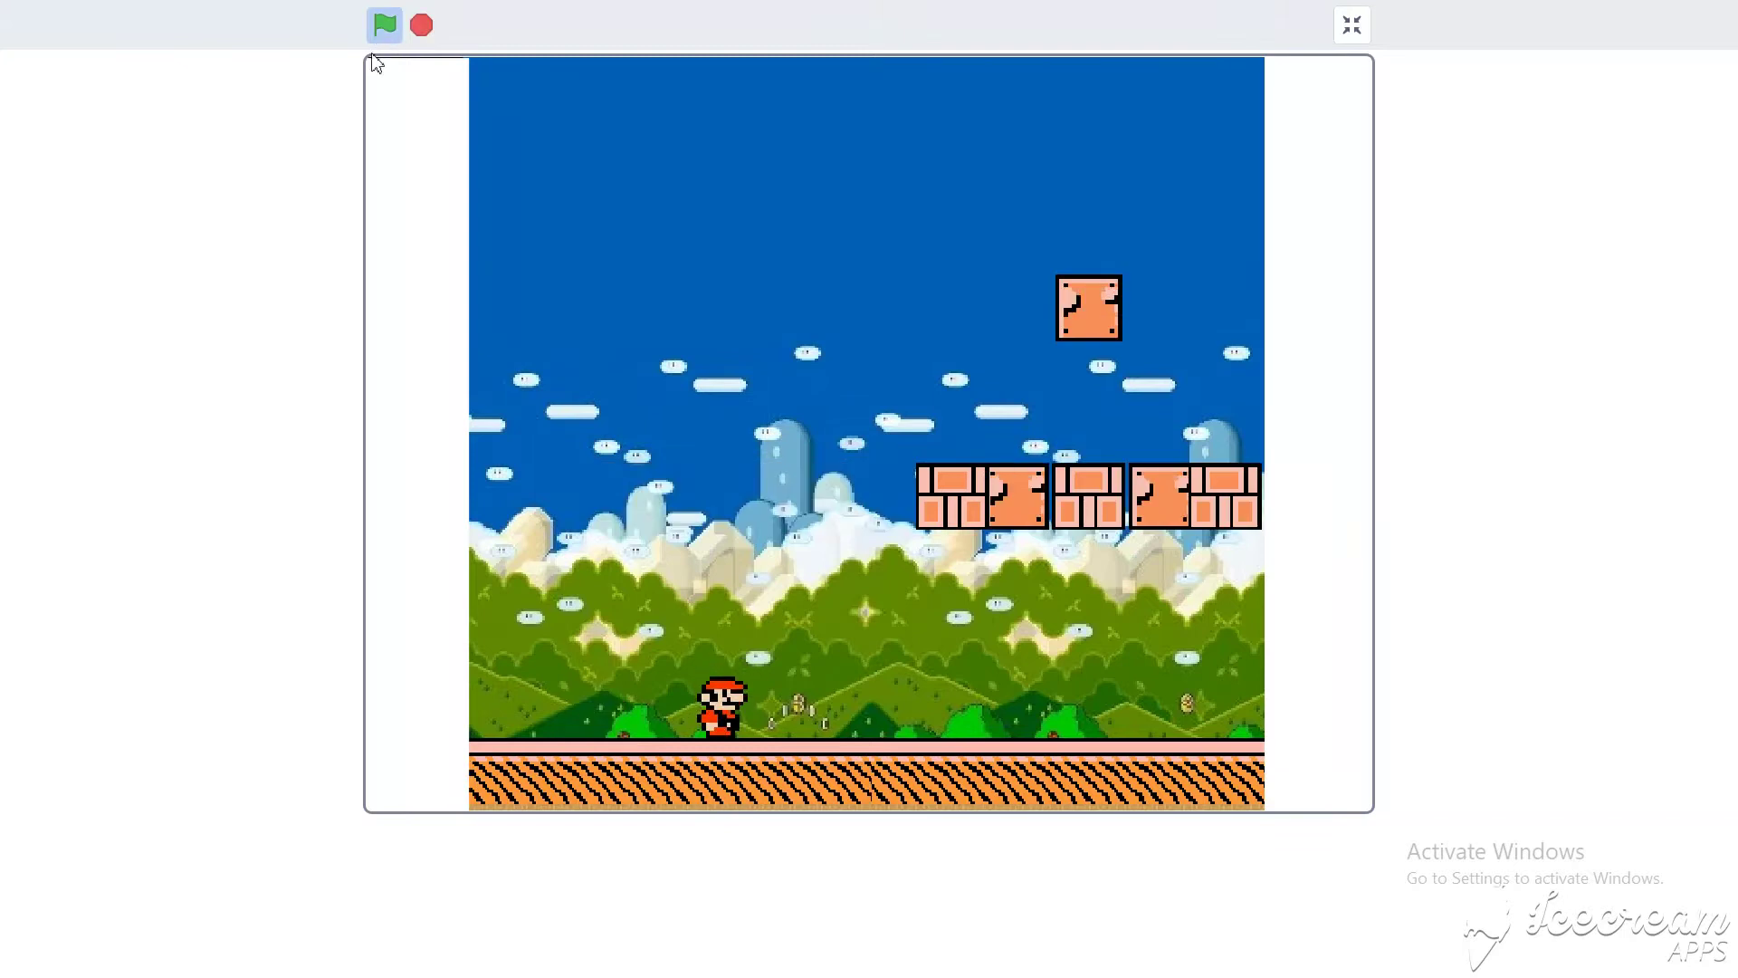
{"action": "key", "text": "Right"}
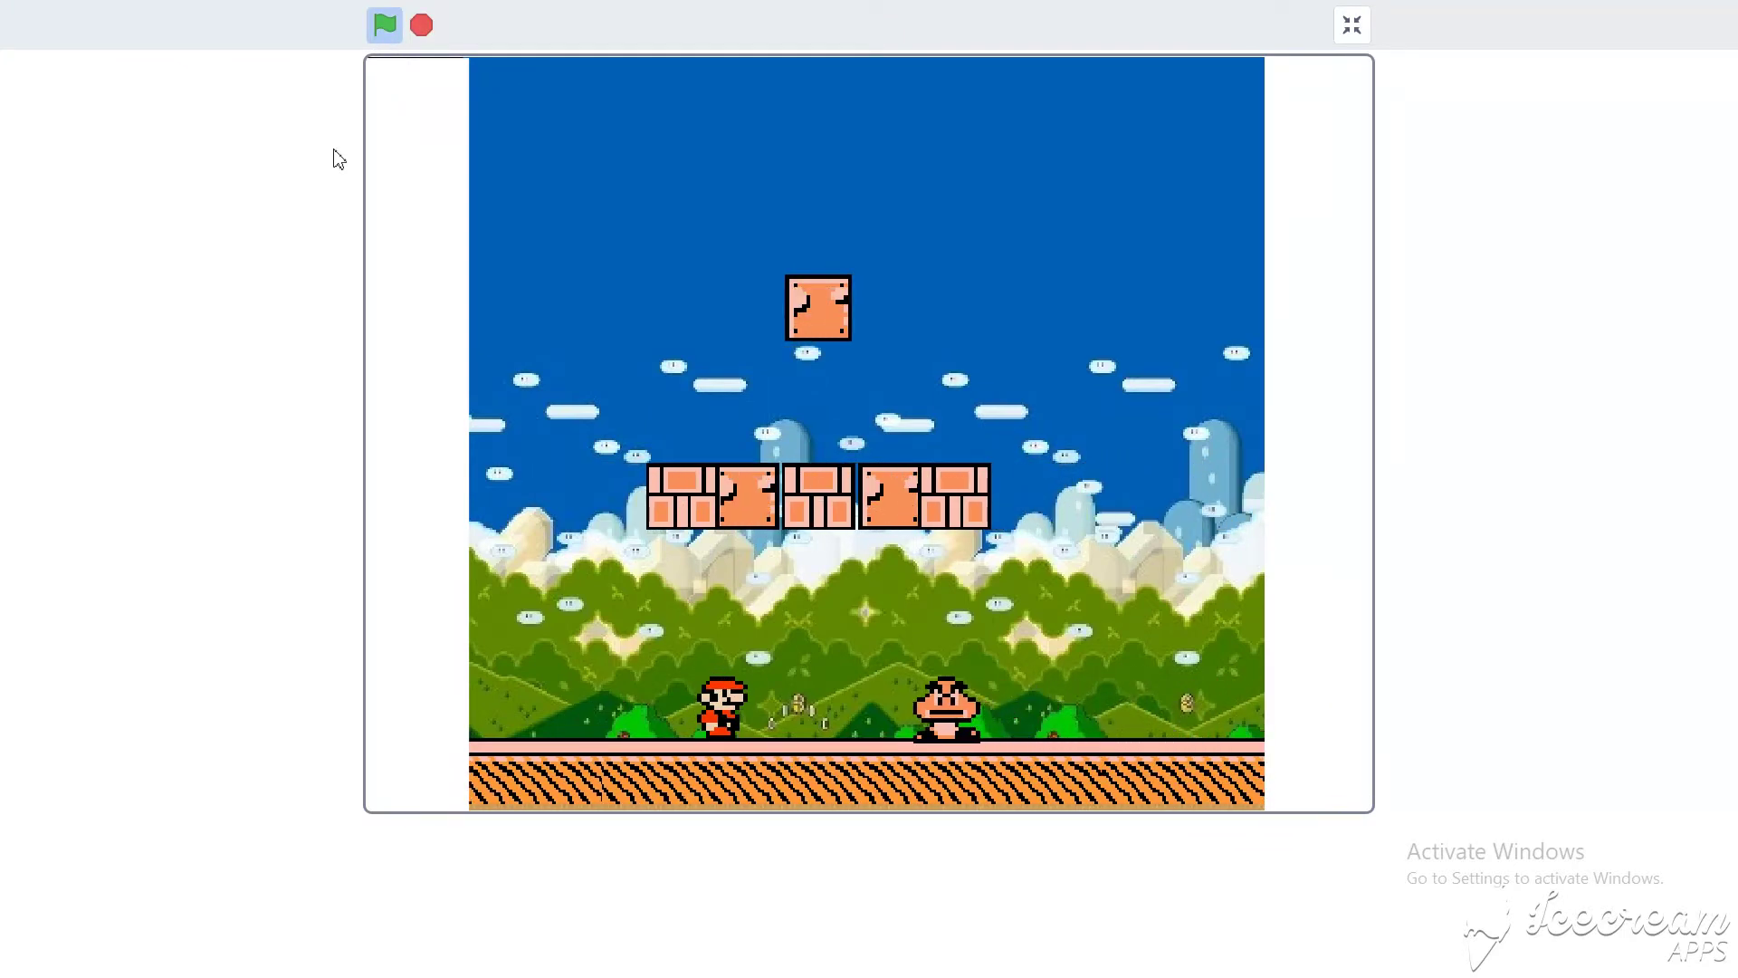
{"action": "key", "text": "Right"}
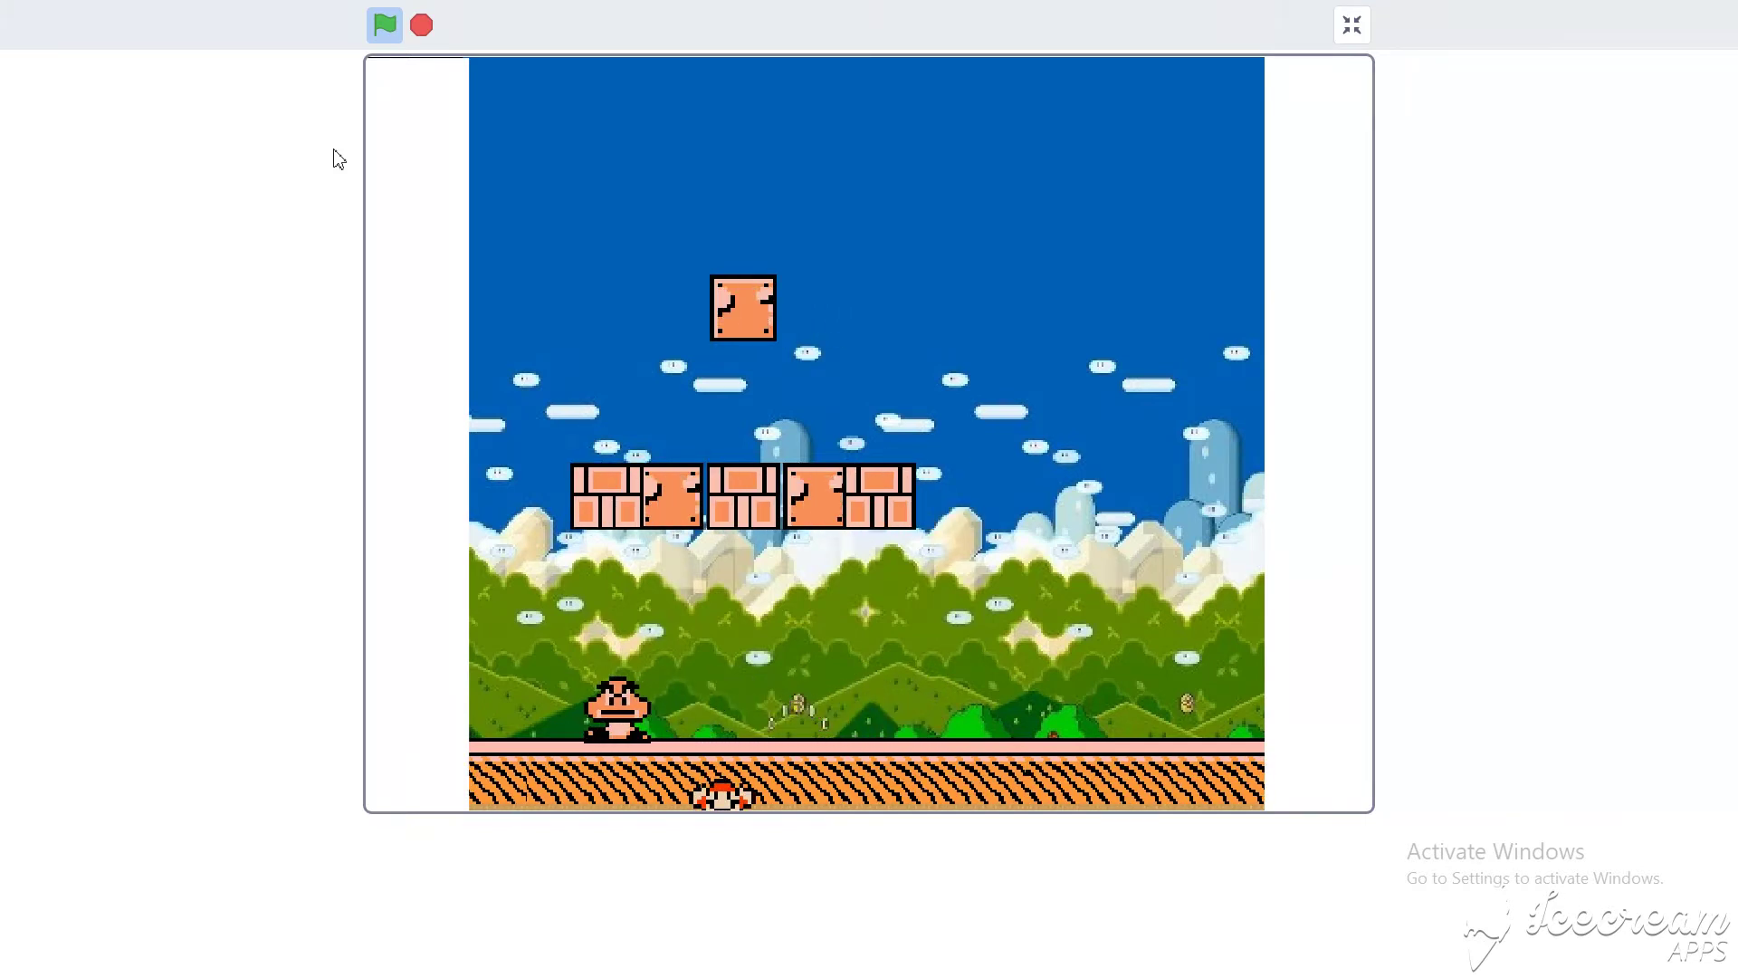
Restart the game, jump beside the blocks and stomp the approaching Goomba.
{"action": "left_click", "coordinate": [385, 25]}
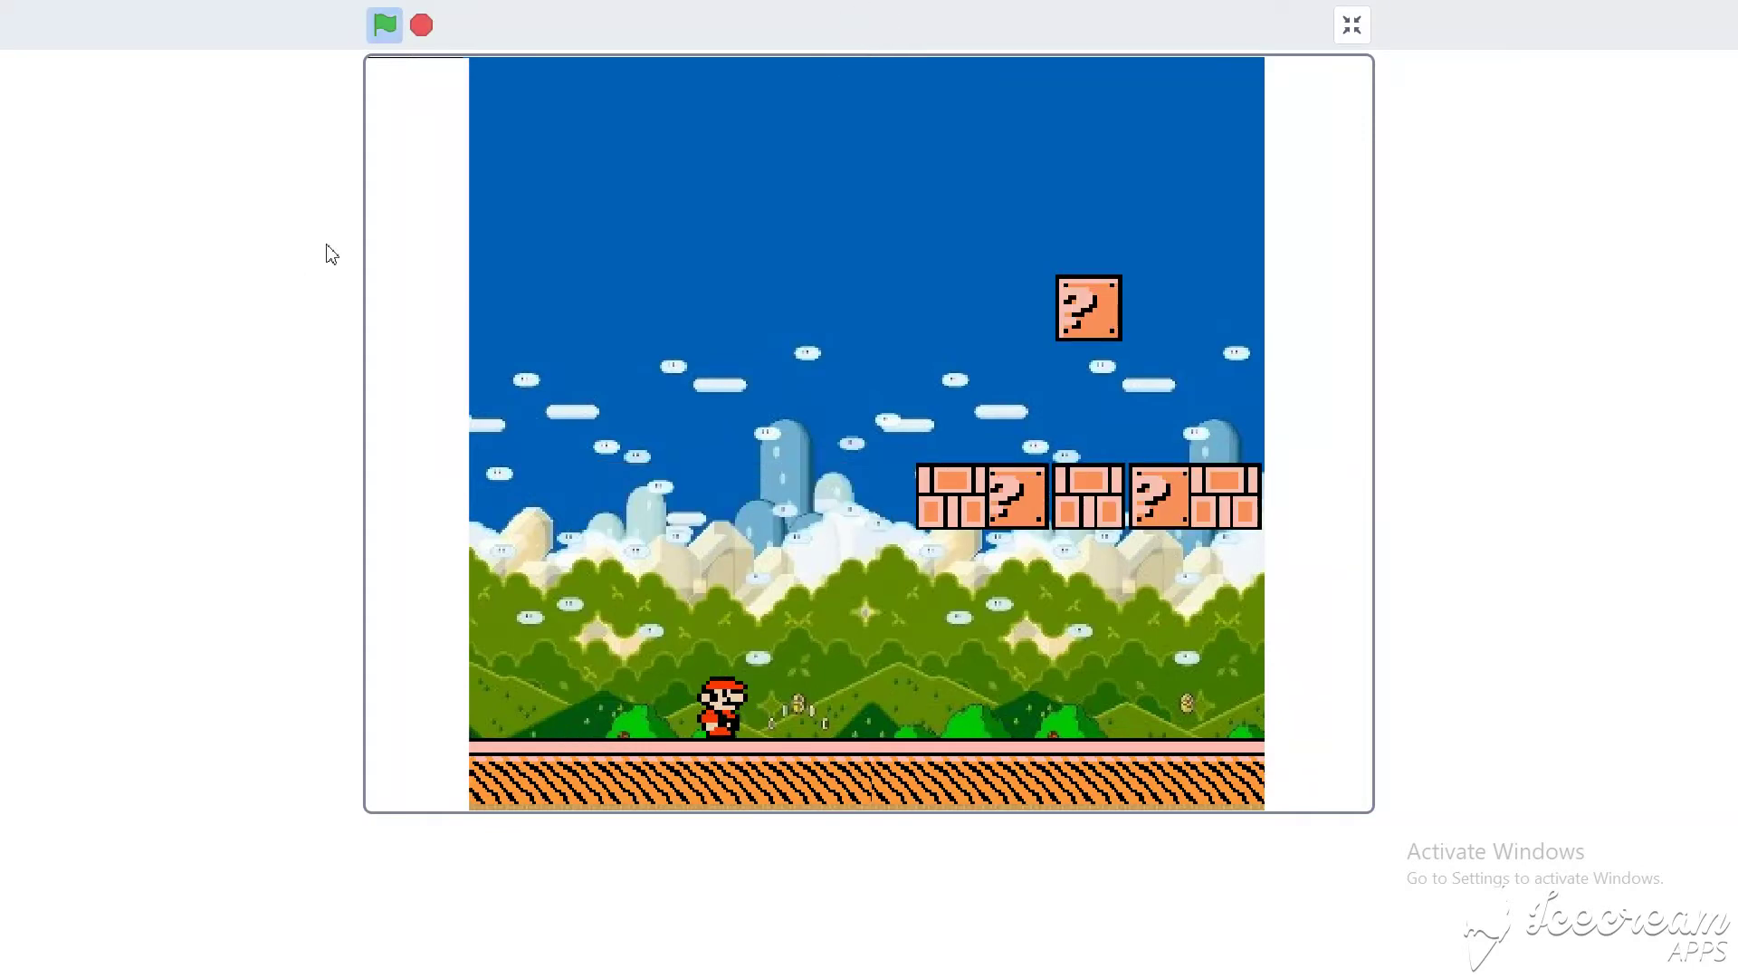
{"action": "key", "text": "Right"}
{"action": "key", "text": "Right"}
{"action": "key", "text": "Up"}
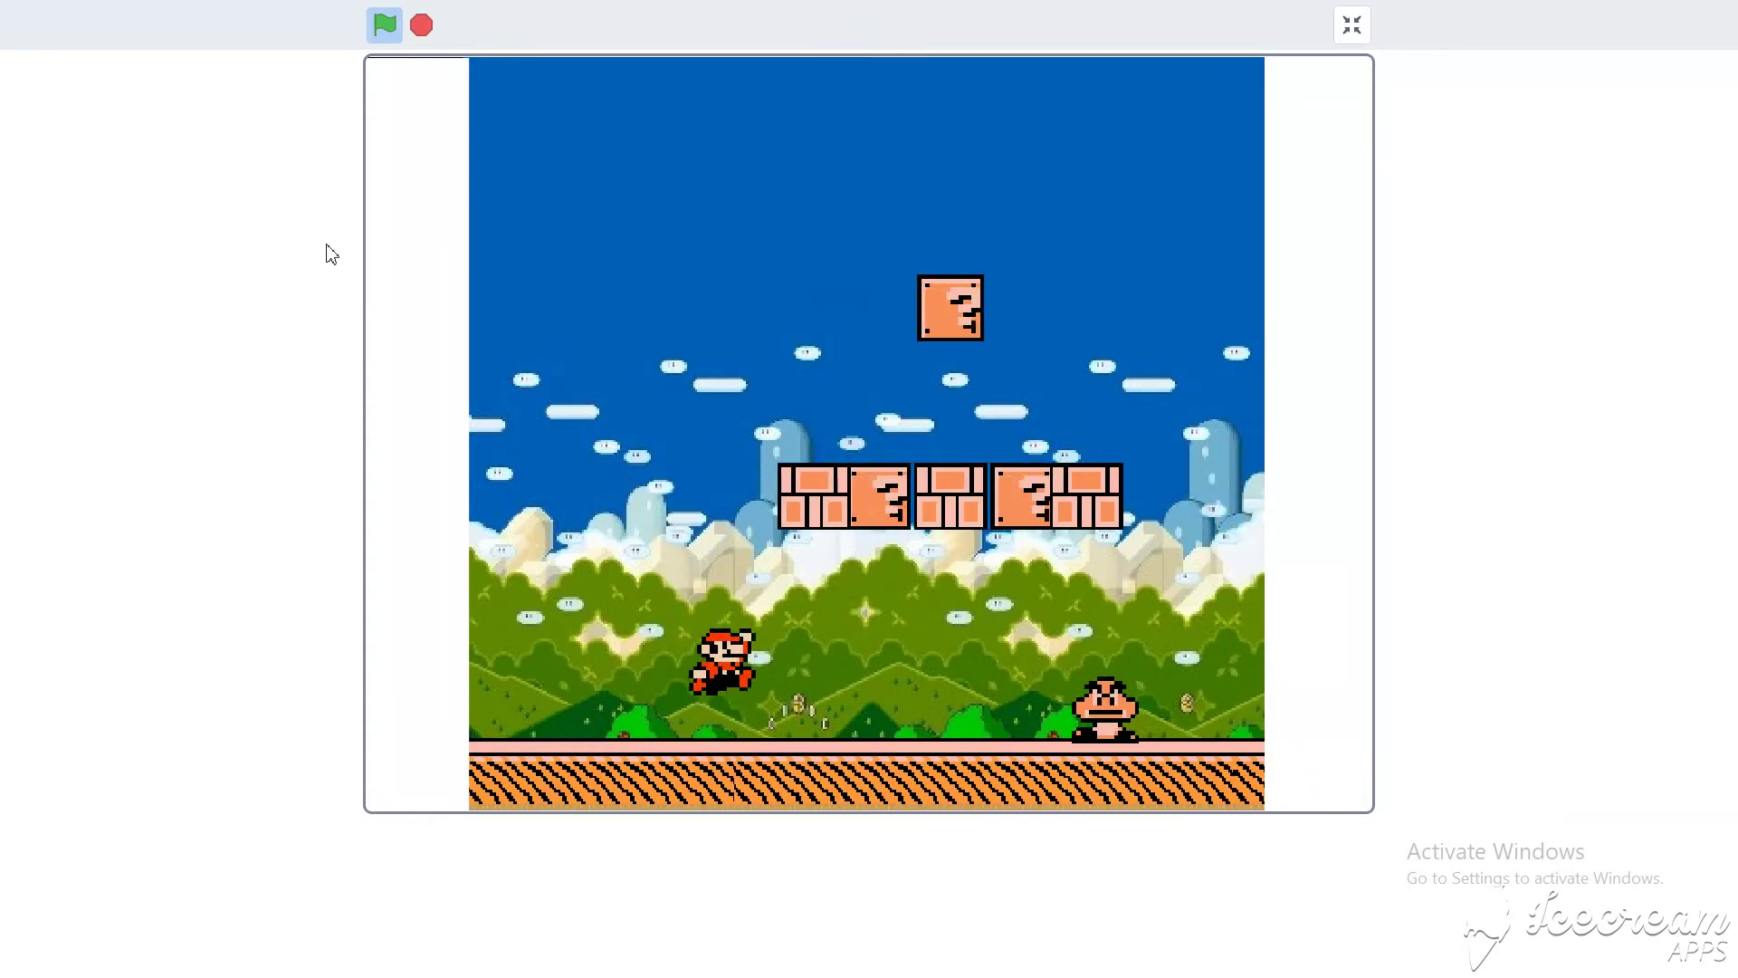
{"action": "key", "text": "Left"}
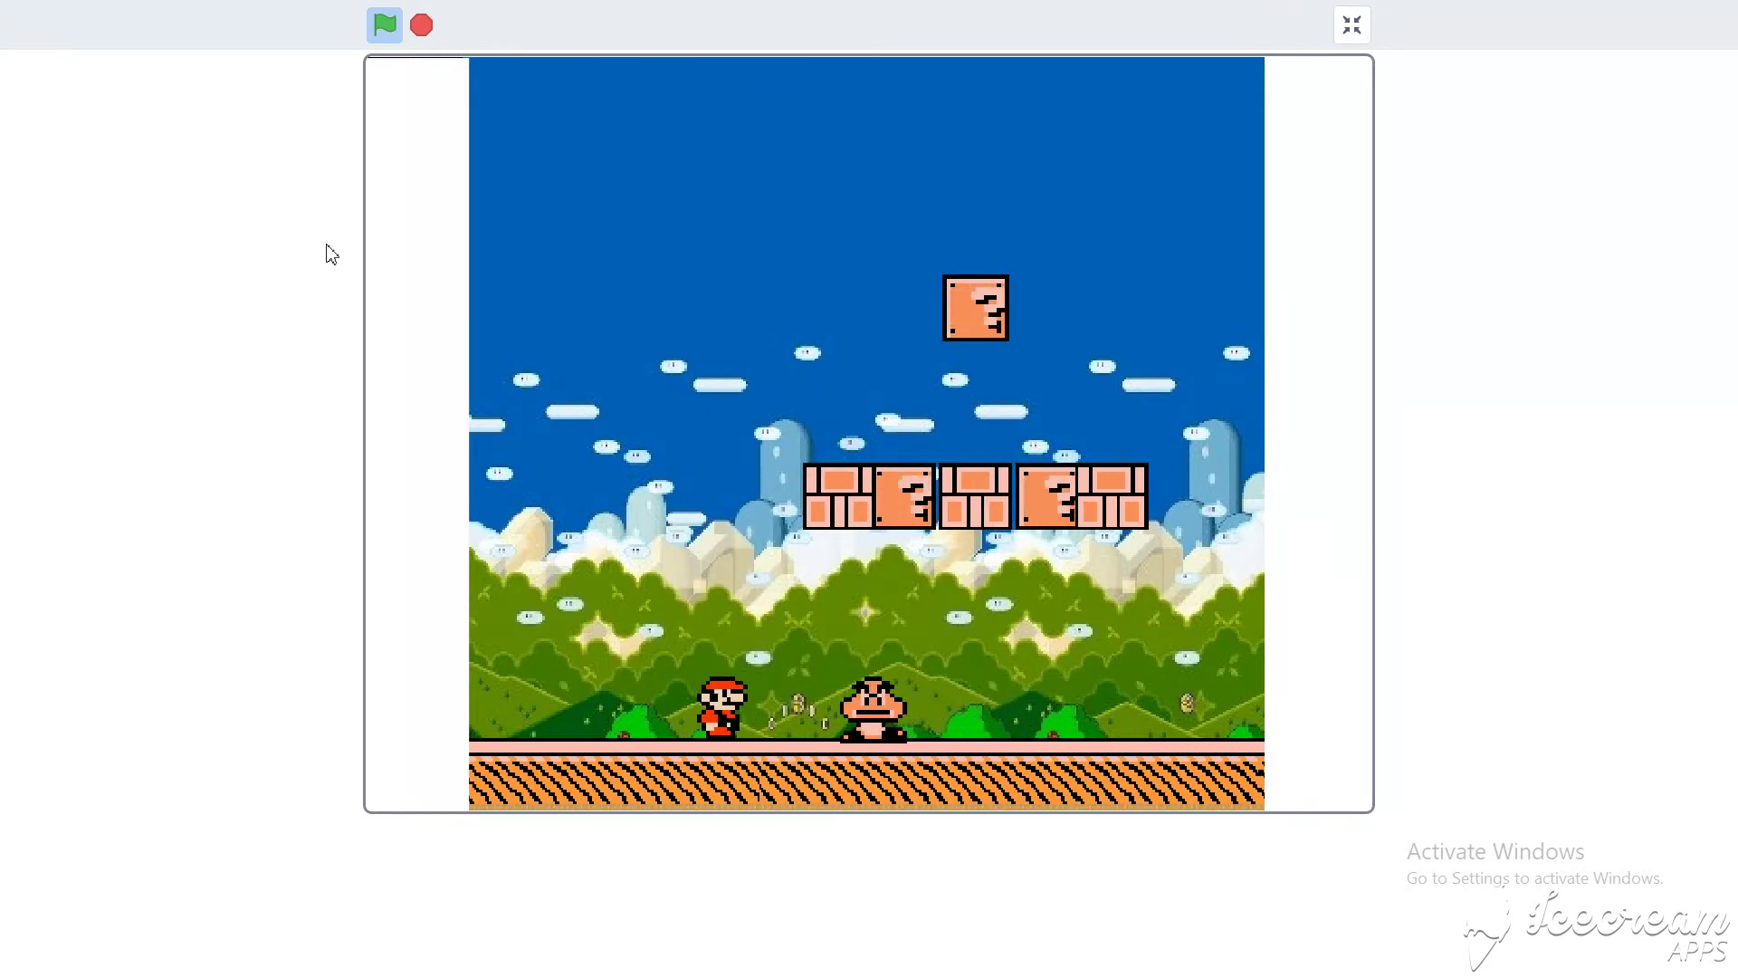
{"action": "key", "text": "Right"}
{"action": "key", "text": "Up"}
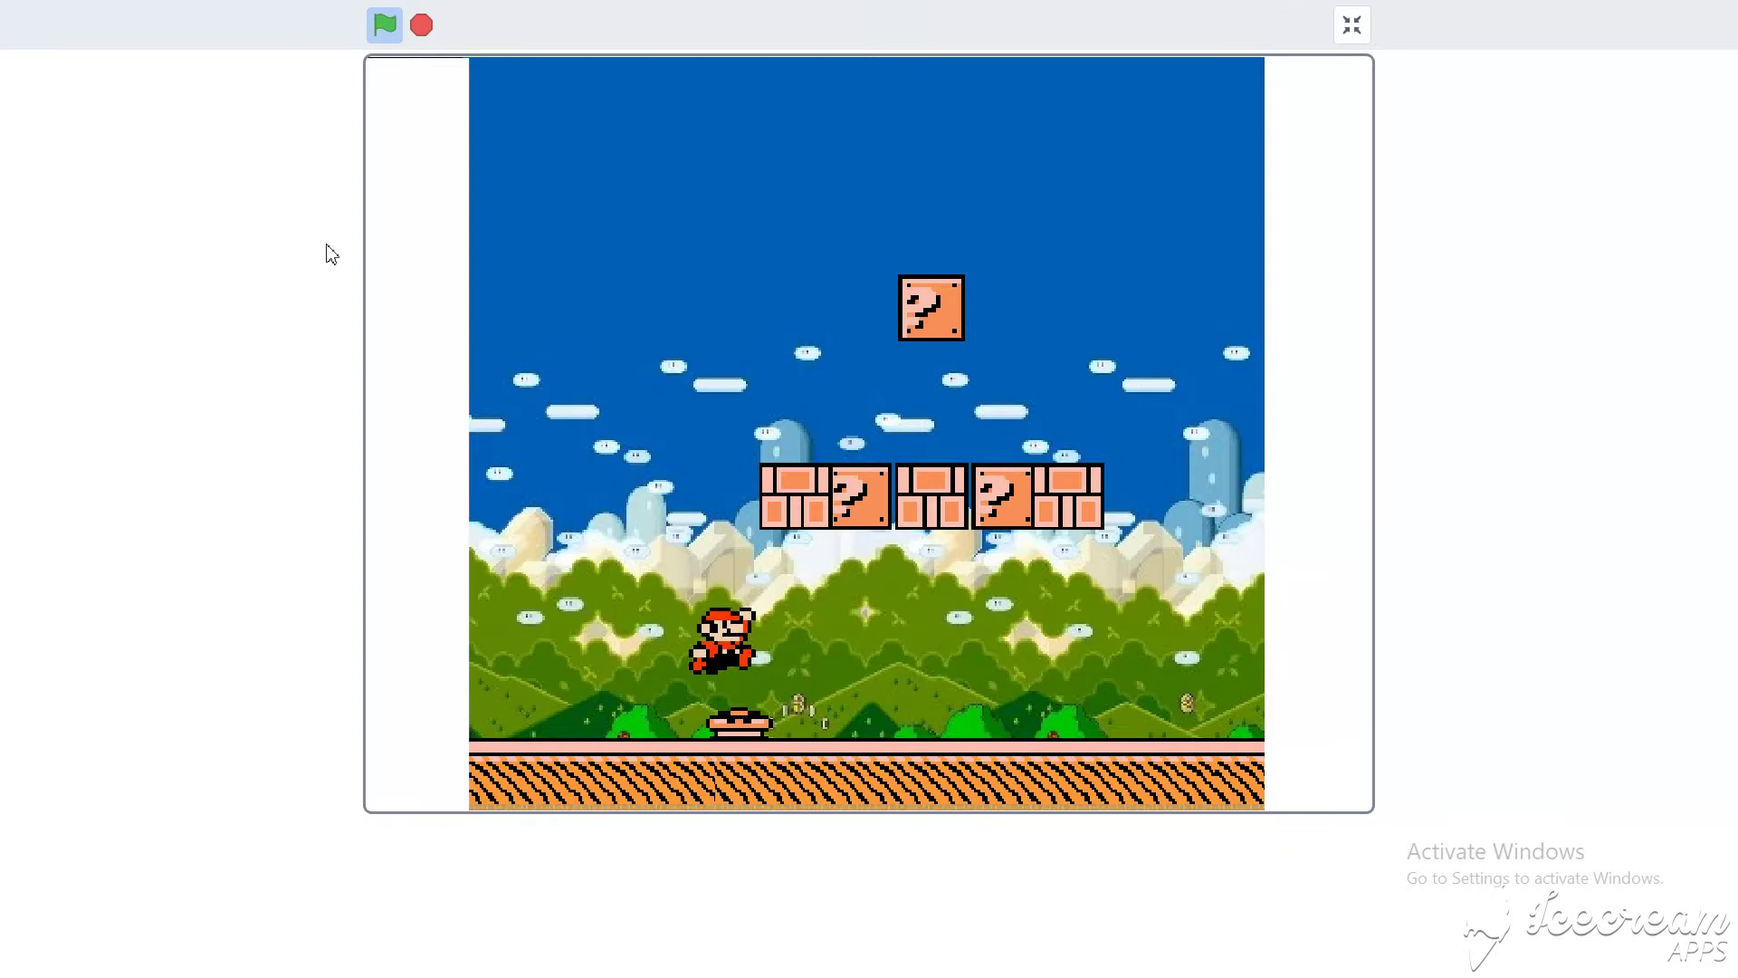
{"action": "key", "text": "Right"}
{"action": "key", "text": "Right"}
{"action": "key", "text": "Left"}
{"action": "key", "text": "Up"}
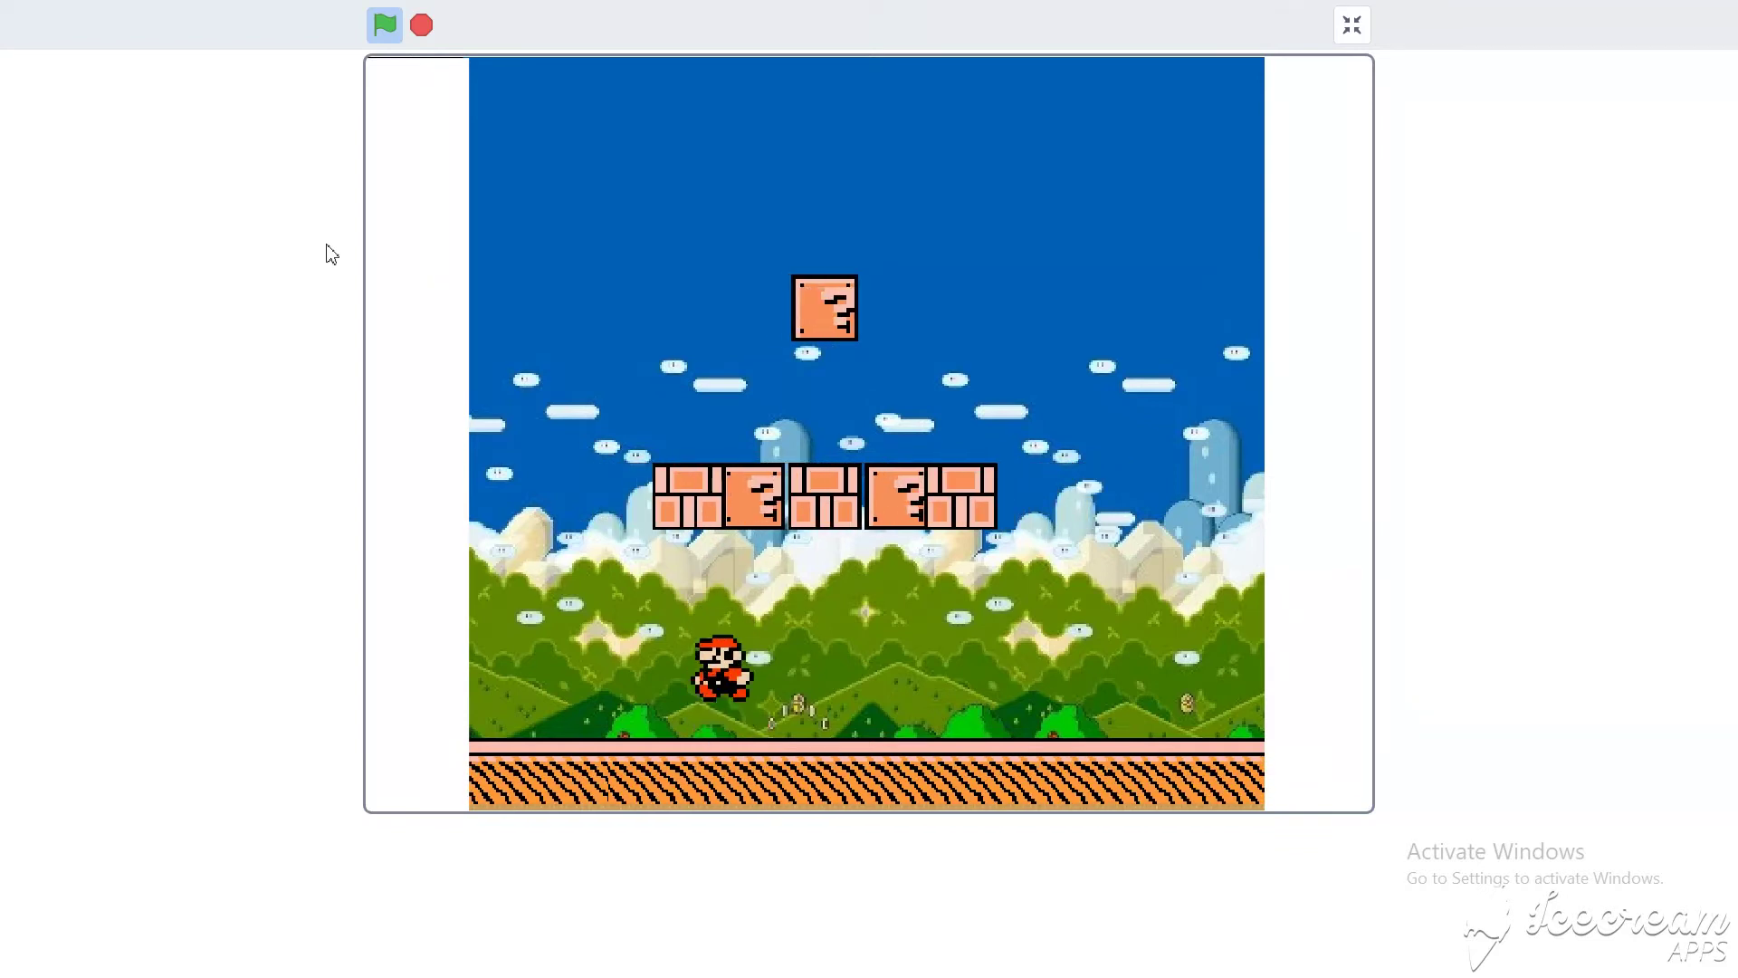
{"action": "key", "text": "Right"}
{"action": "key", "text": "Right"}
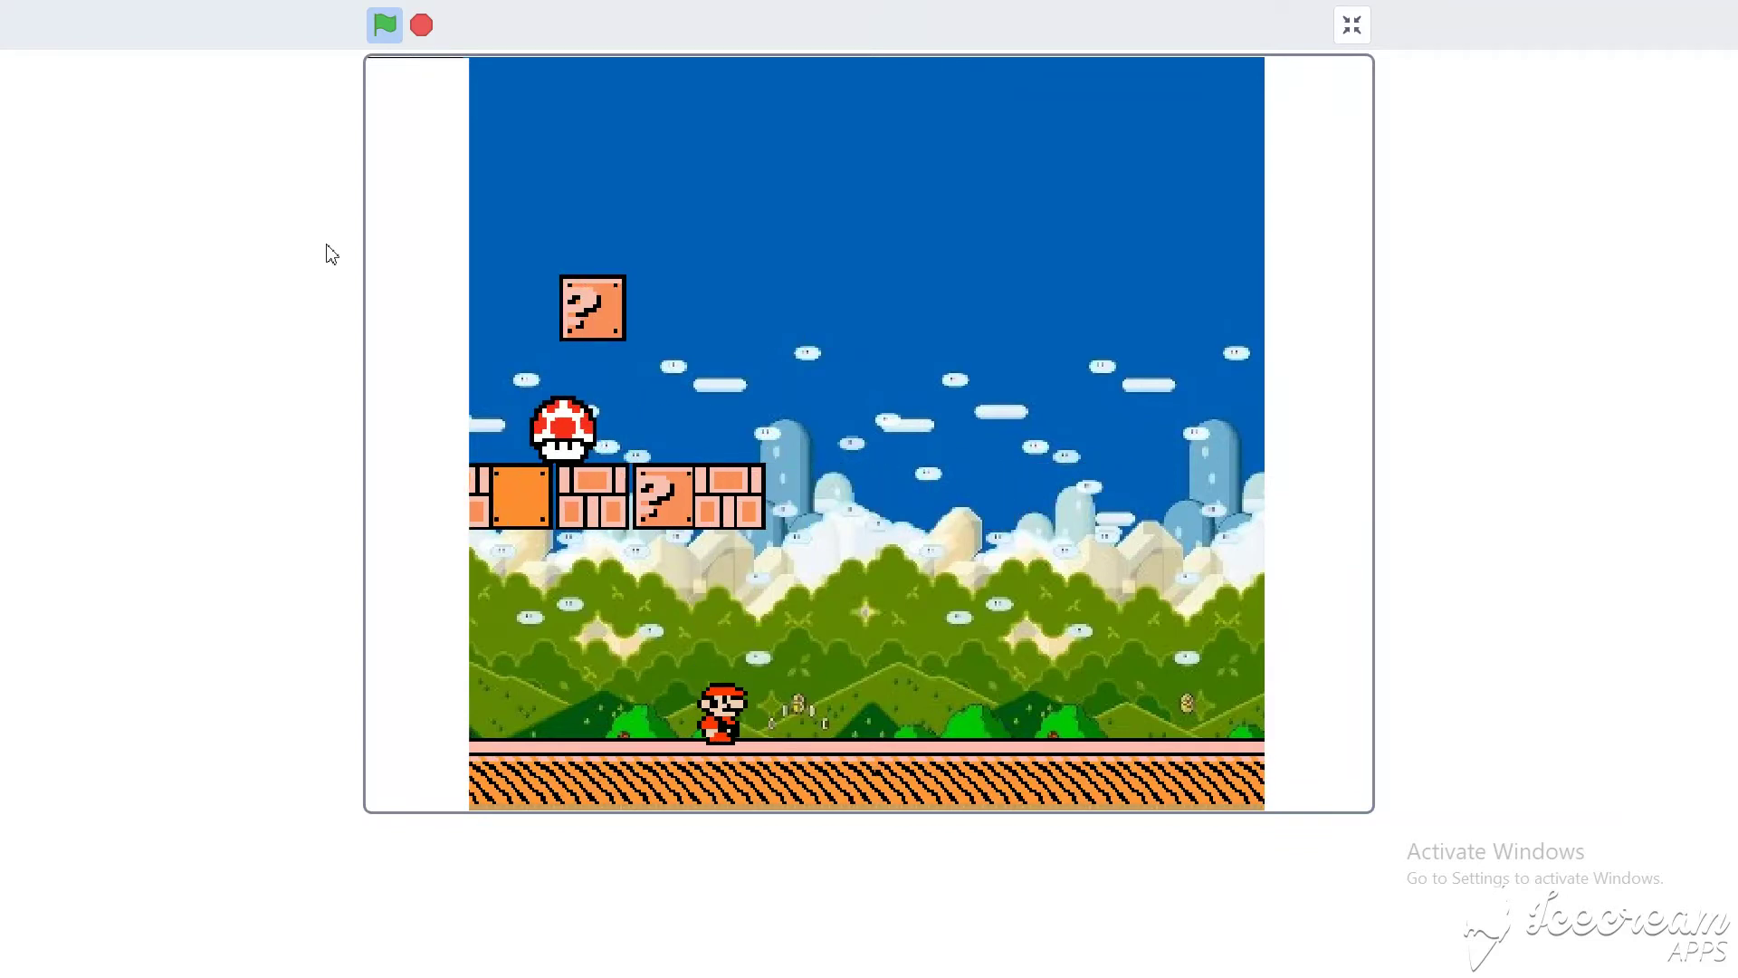
Run Mario right, jumping at the question block and past the bricks.
{"action": "key", "text": "Up"}
{"action": "key", "text": "Left"}
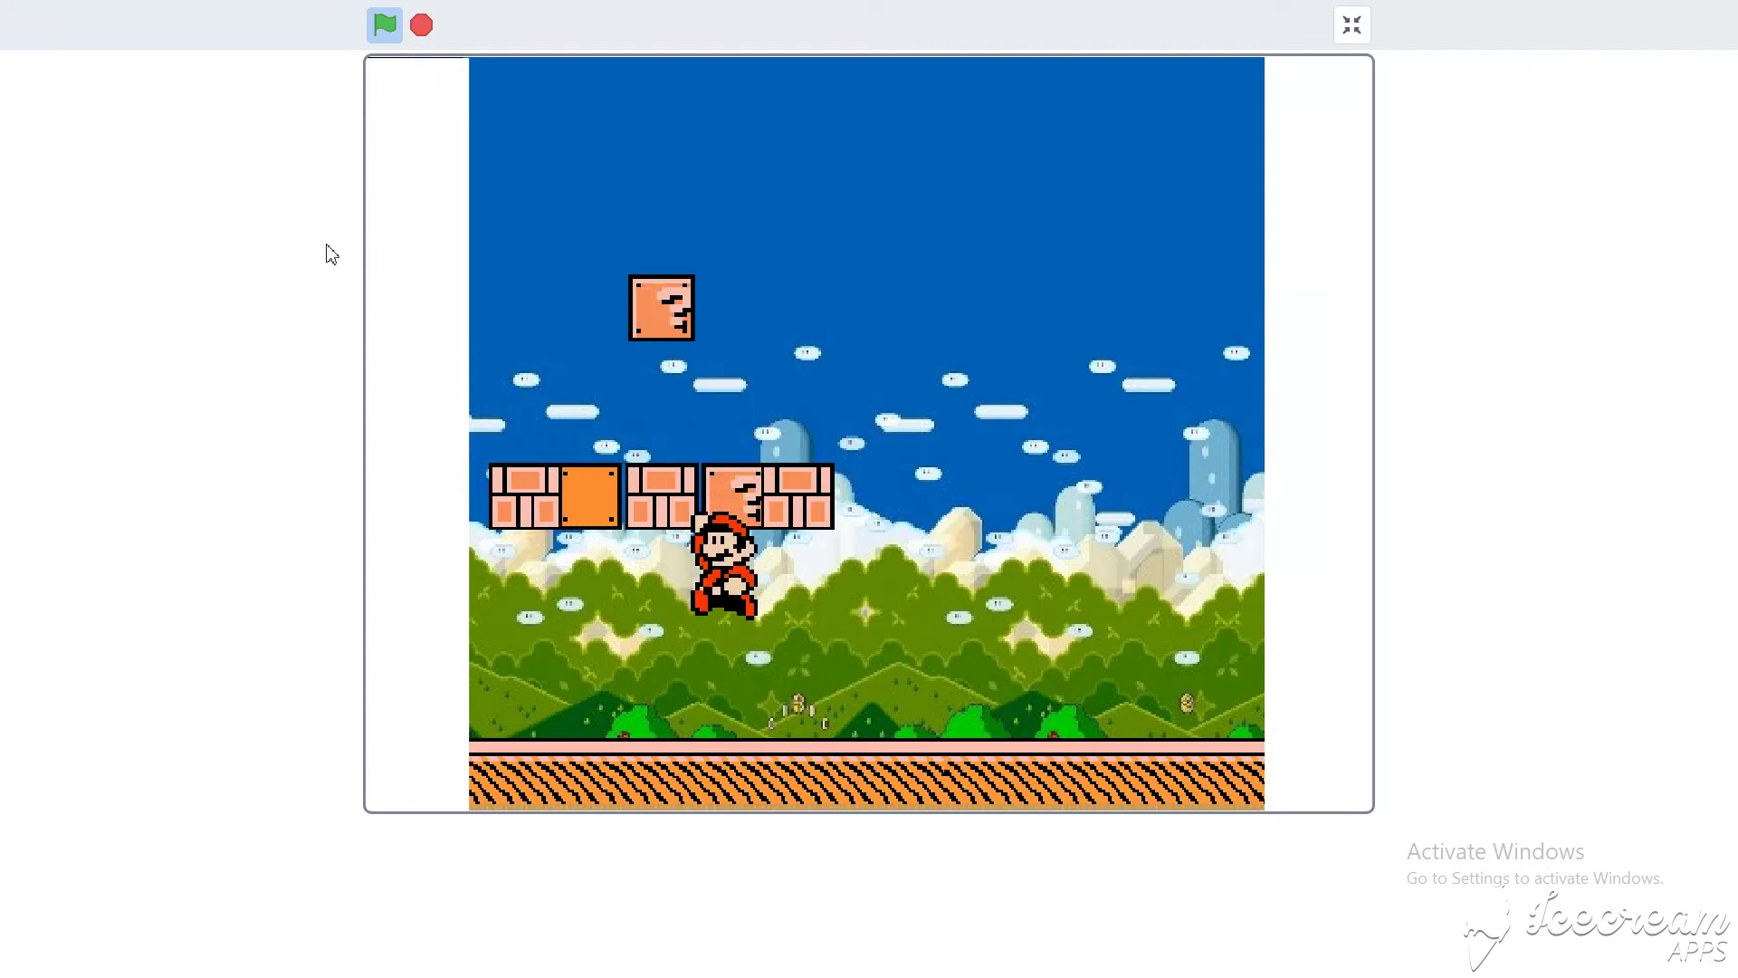
{"action": "key", "text": "Right"}
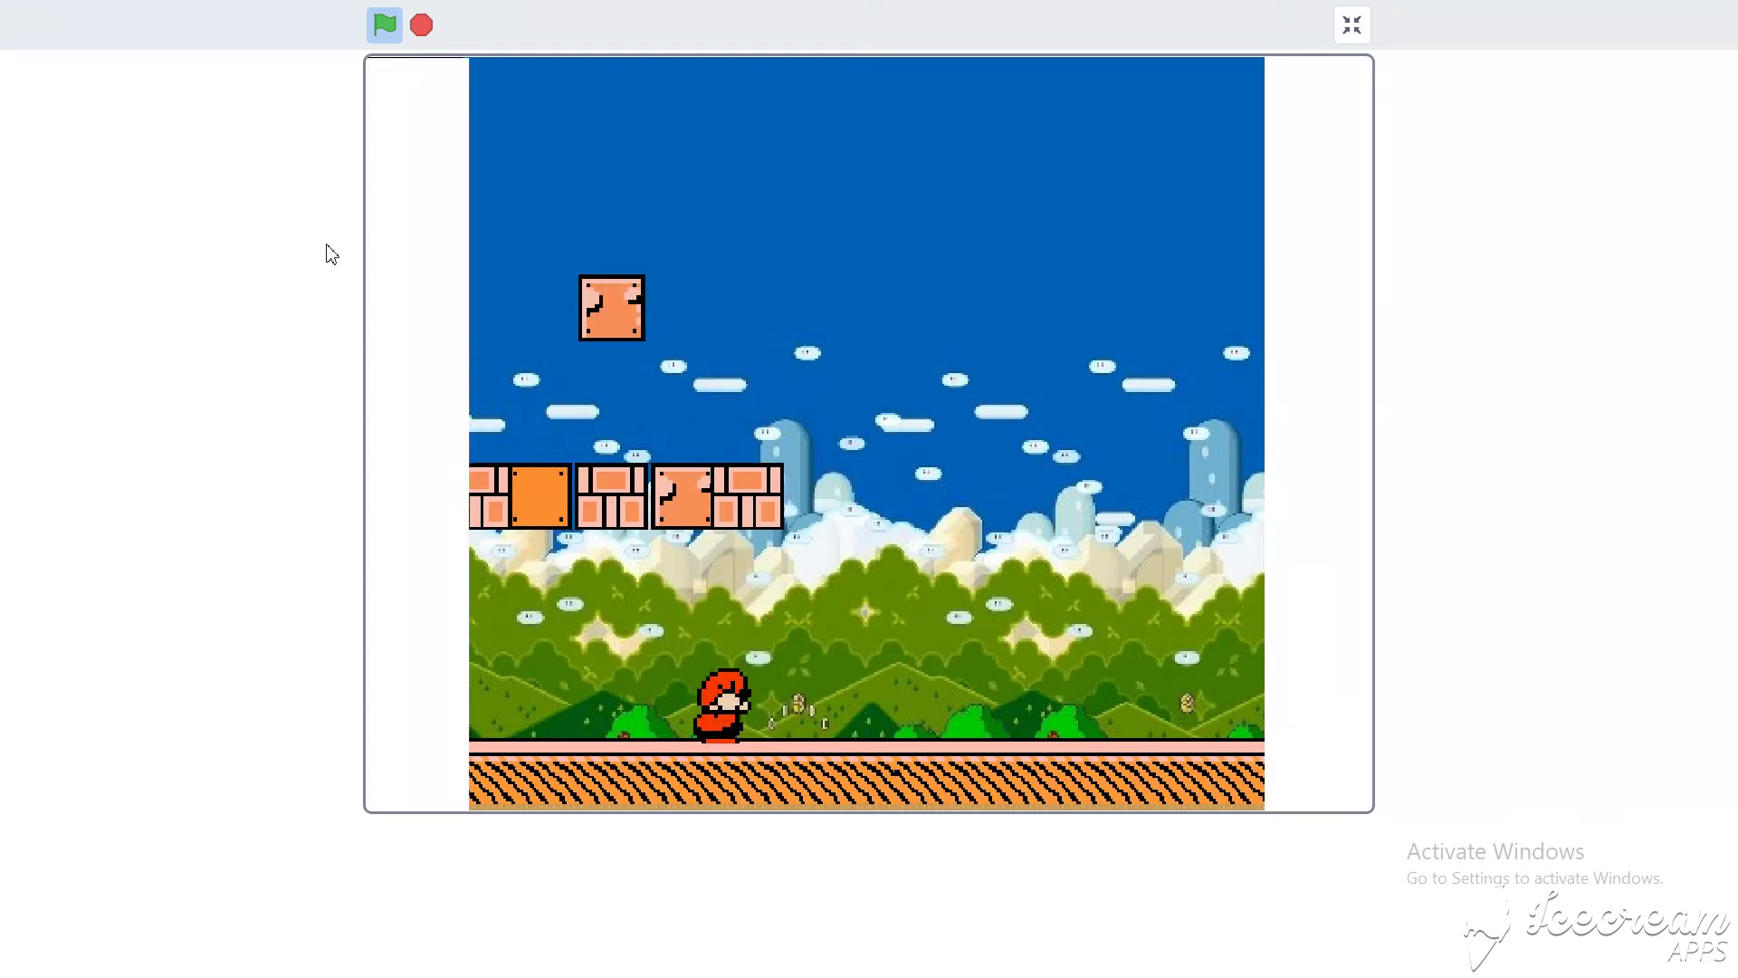
{"action": "key", "text": "Right"}
{"action": "key", "text": "Up"}
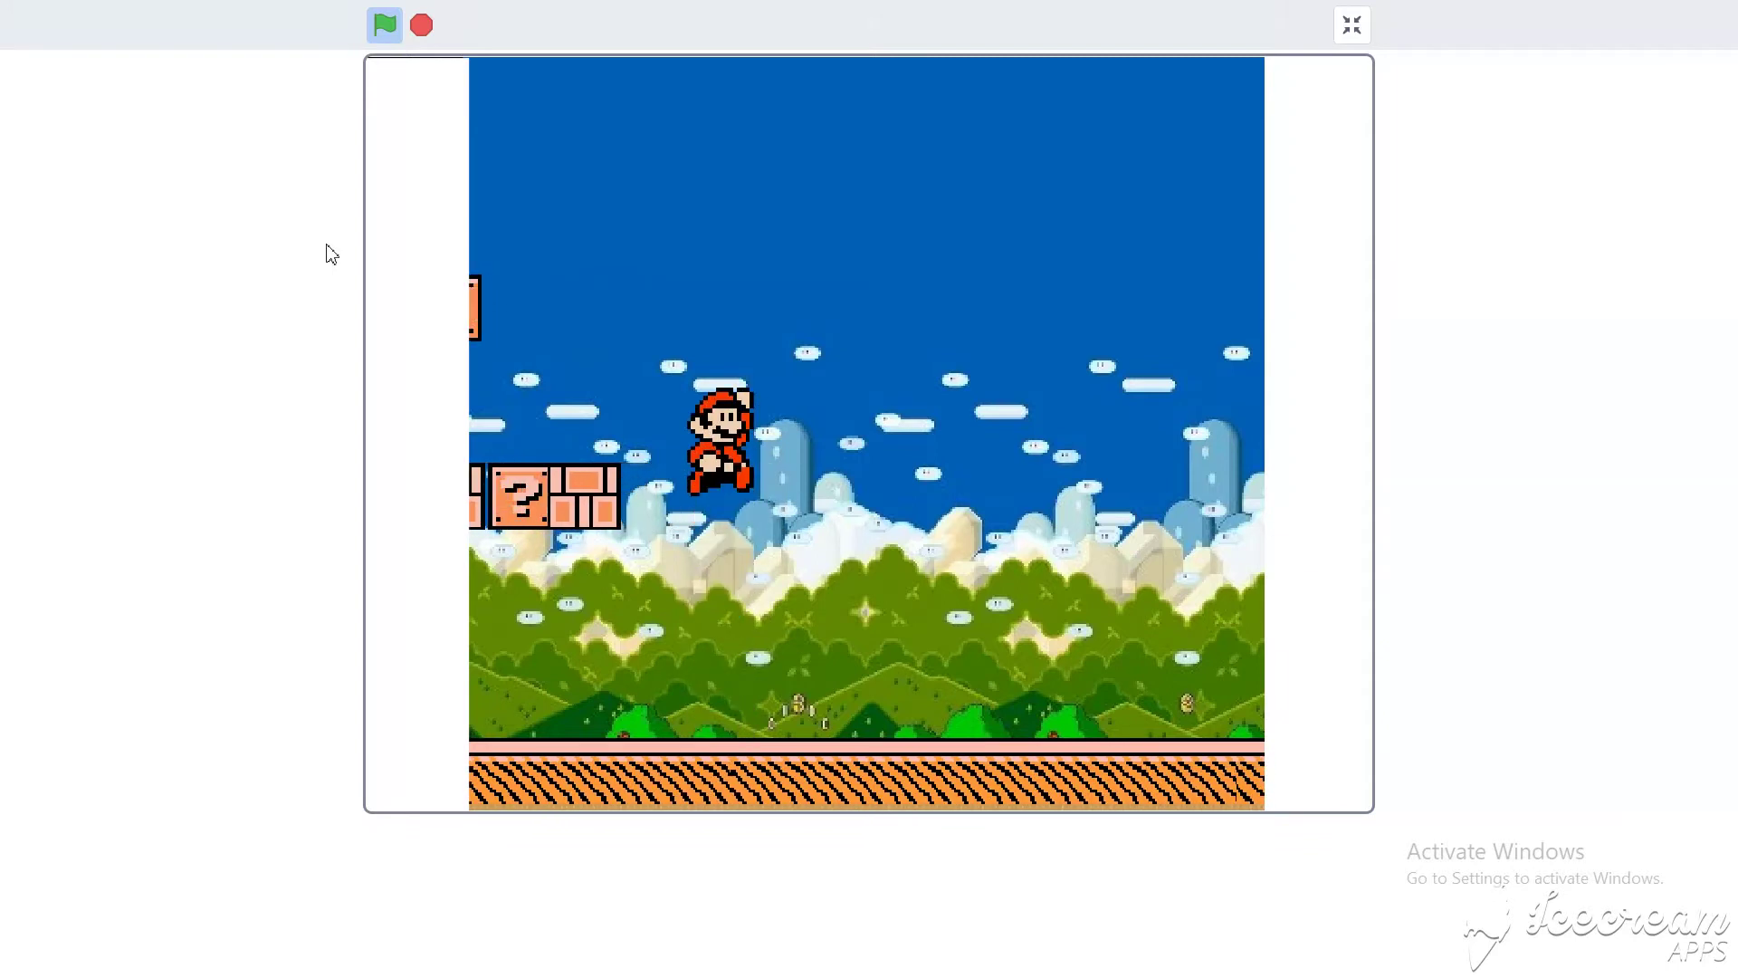
{"action": "key", "text": "Left"}
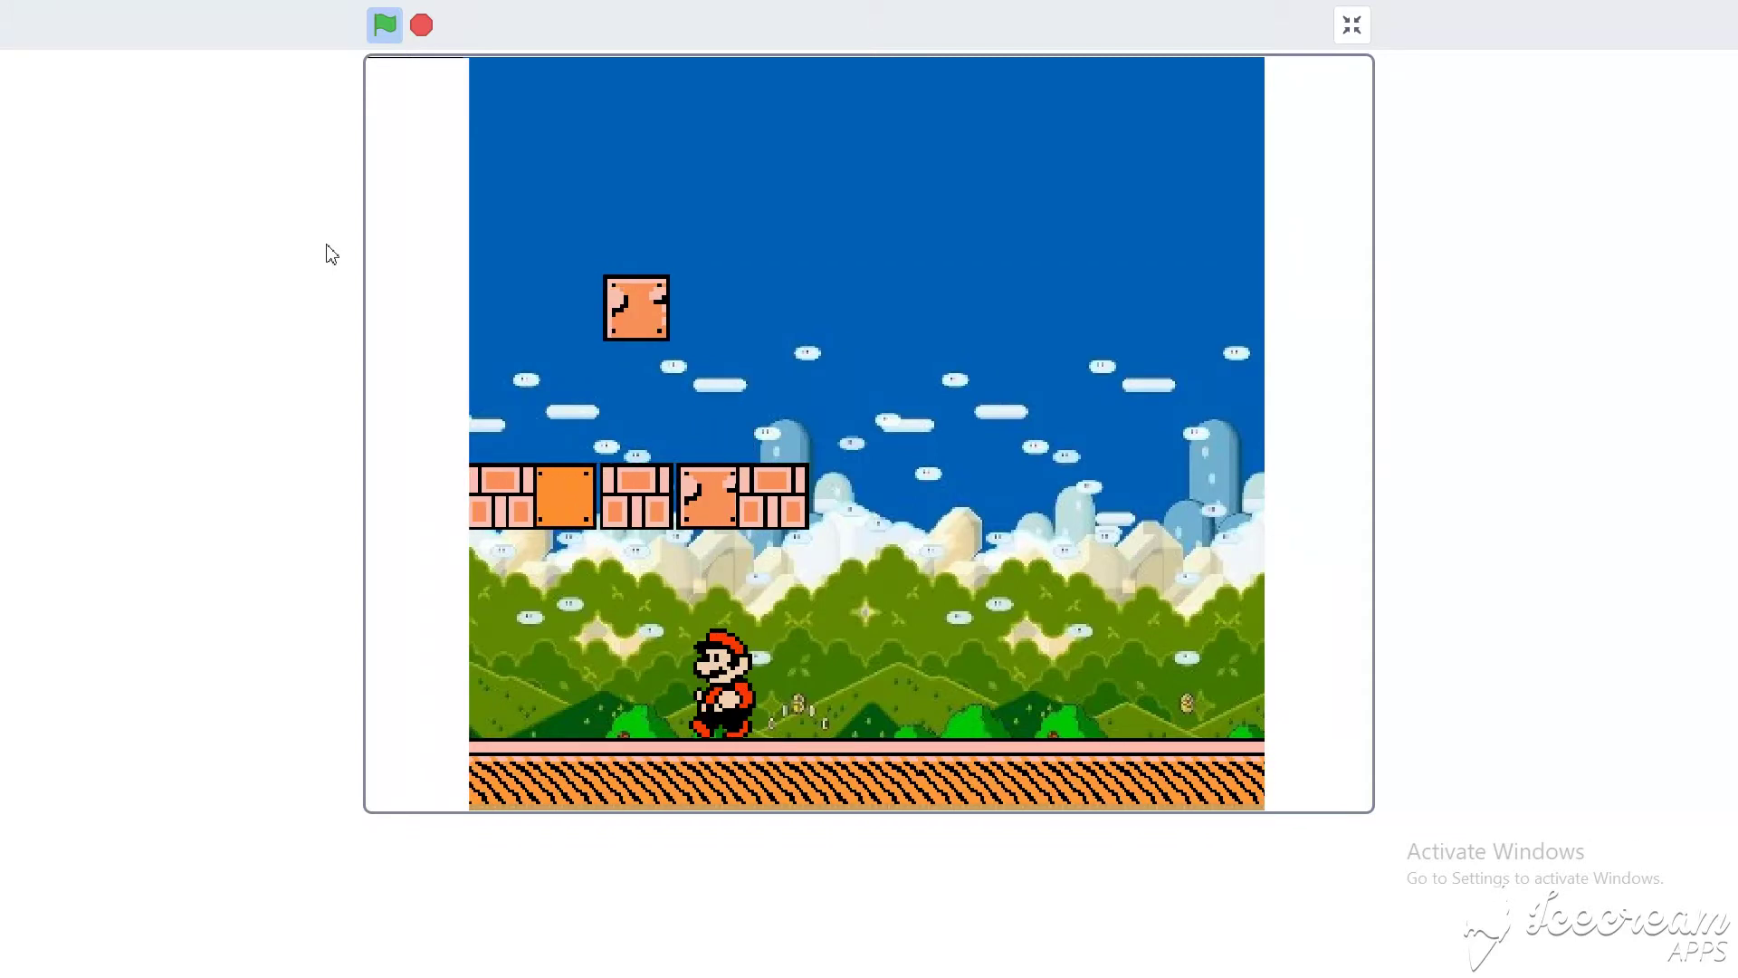
{"action": "key", "text": "Right"}
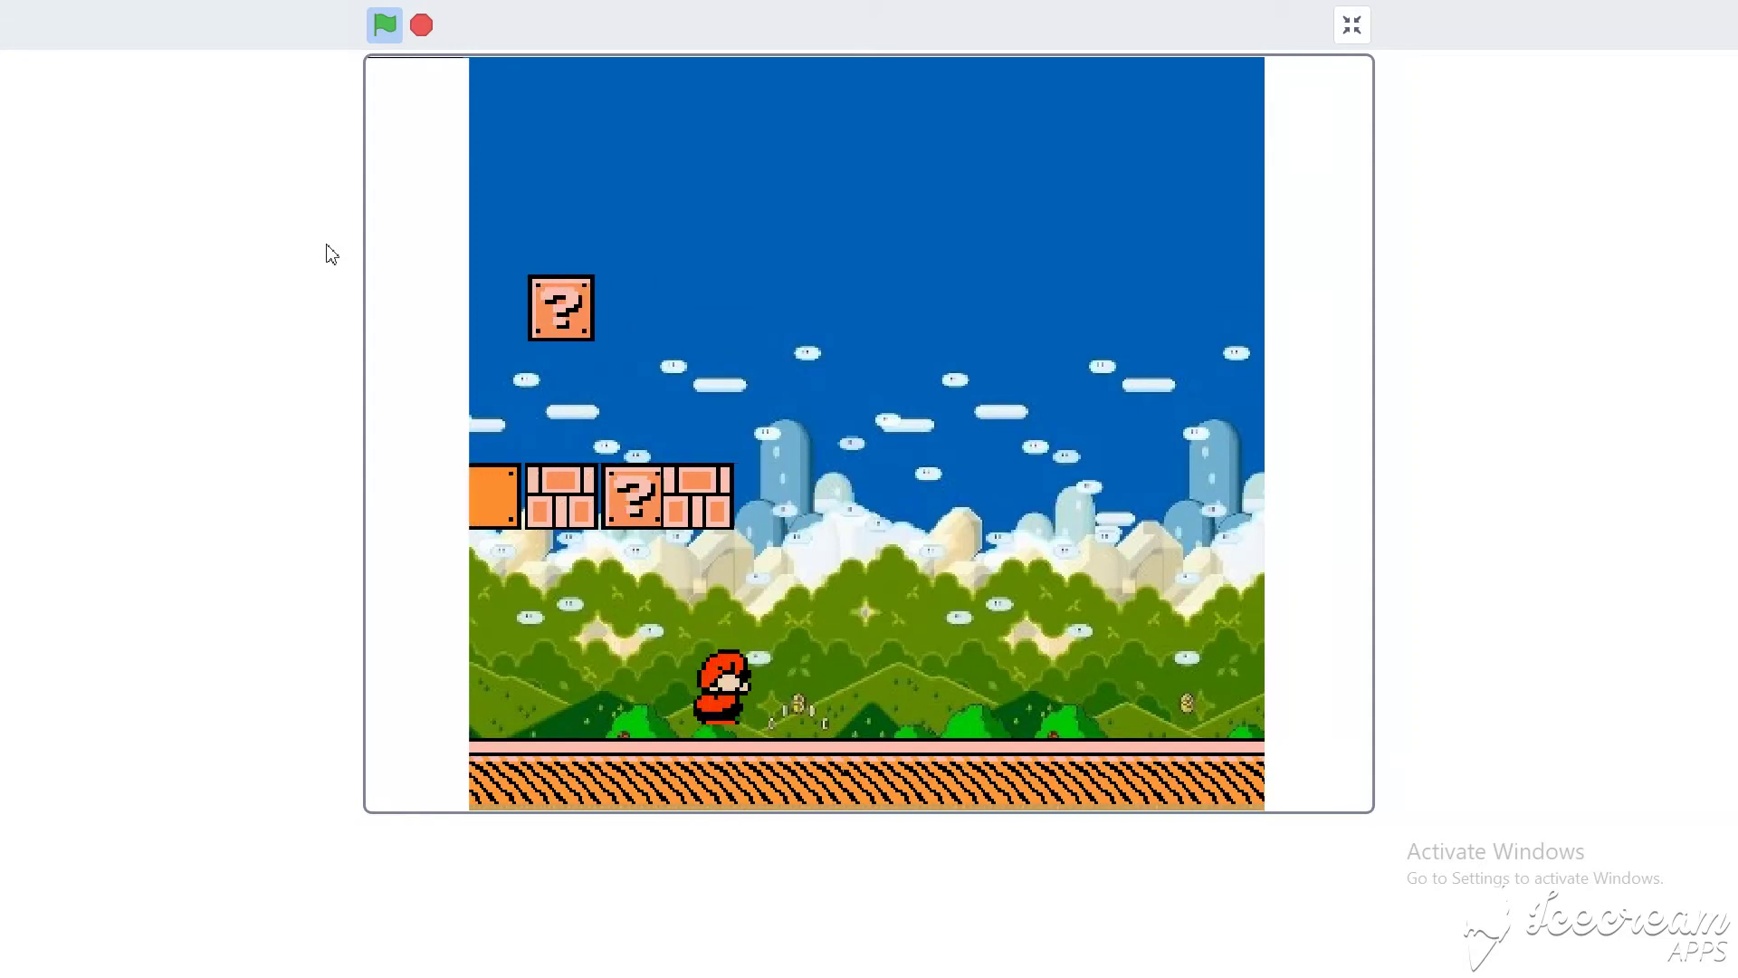
{"action": "key", "text": "Up"}
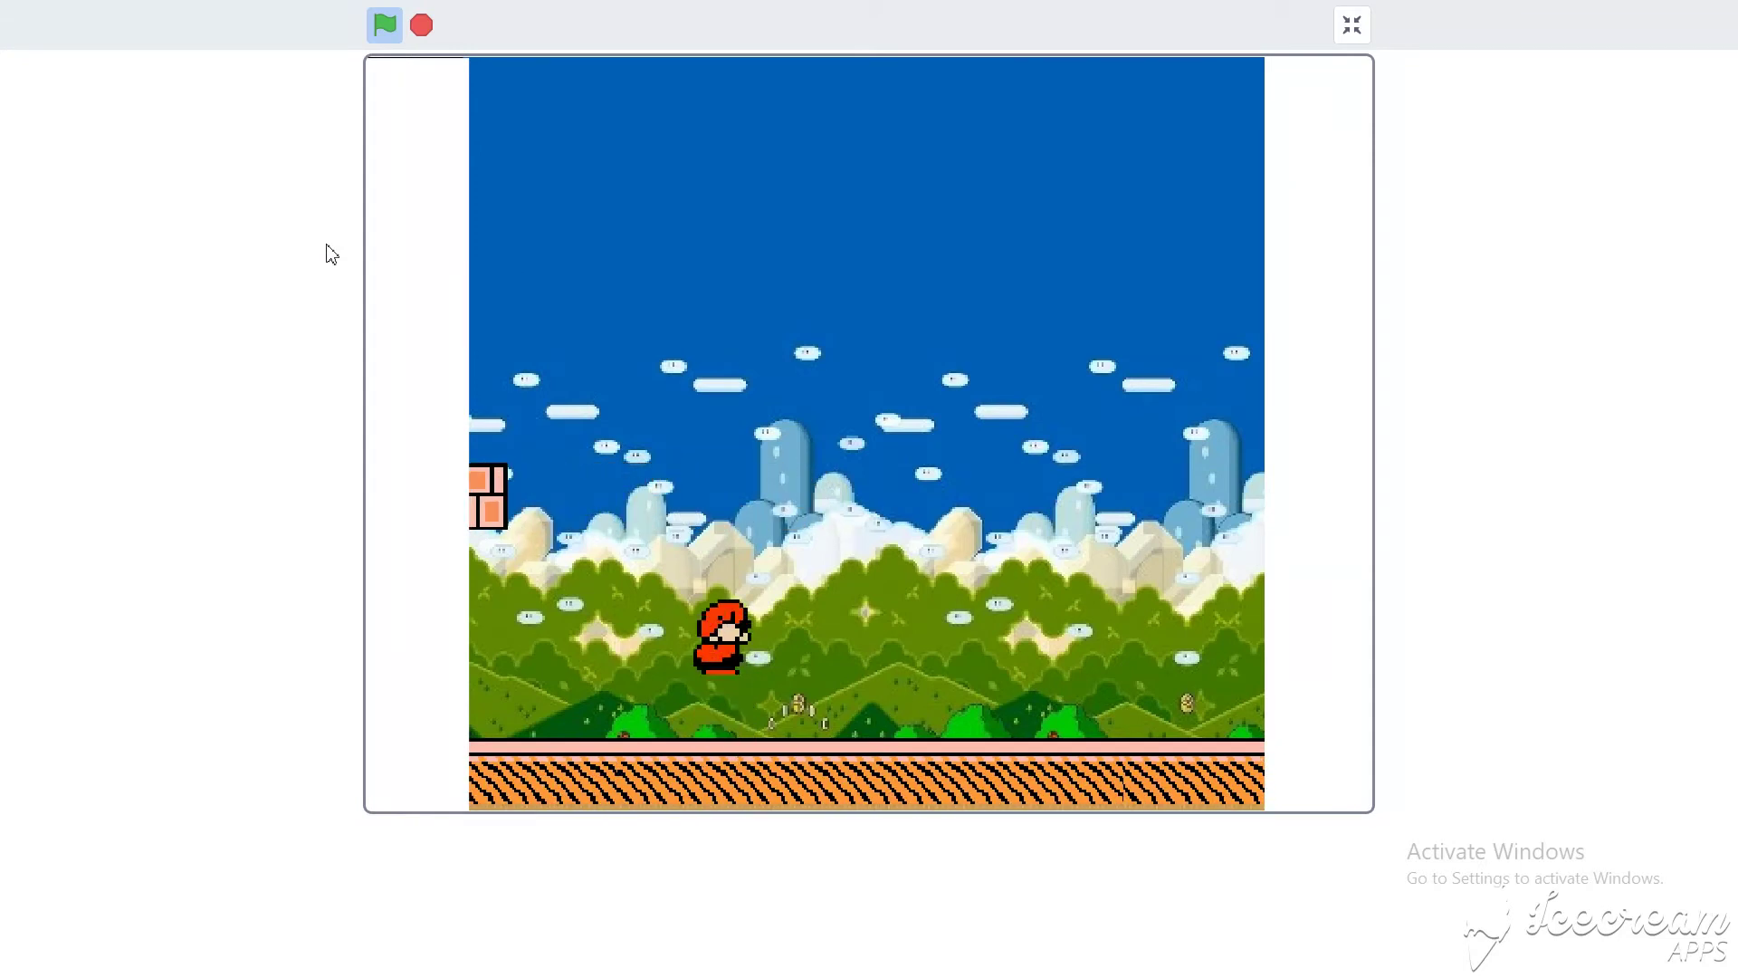
{"action": "key", "text": "Up"}
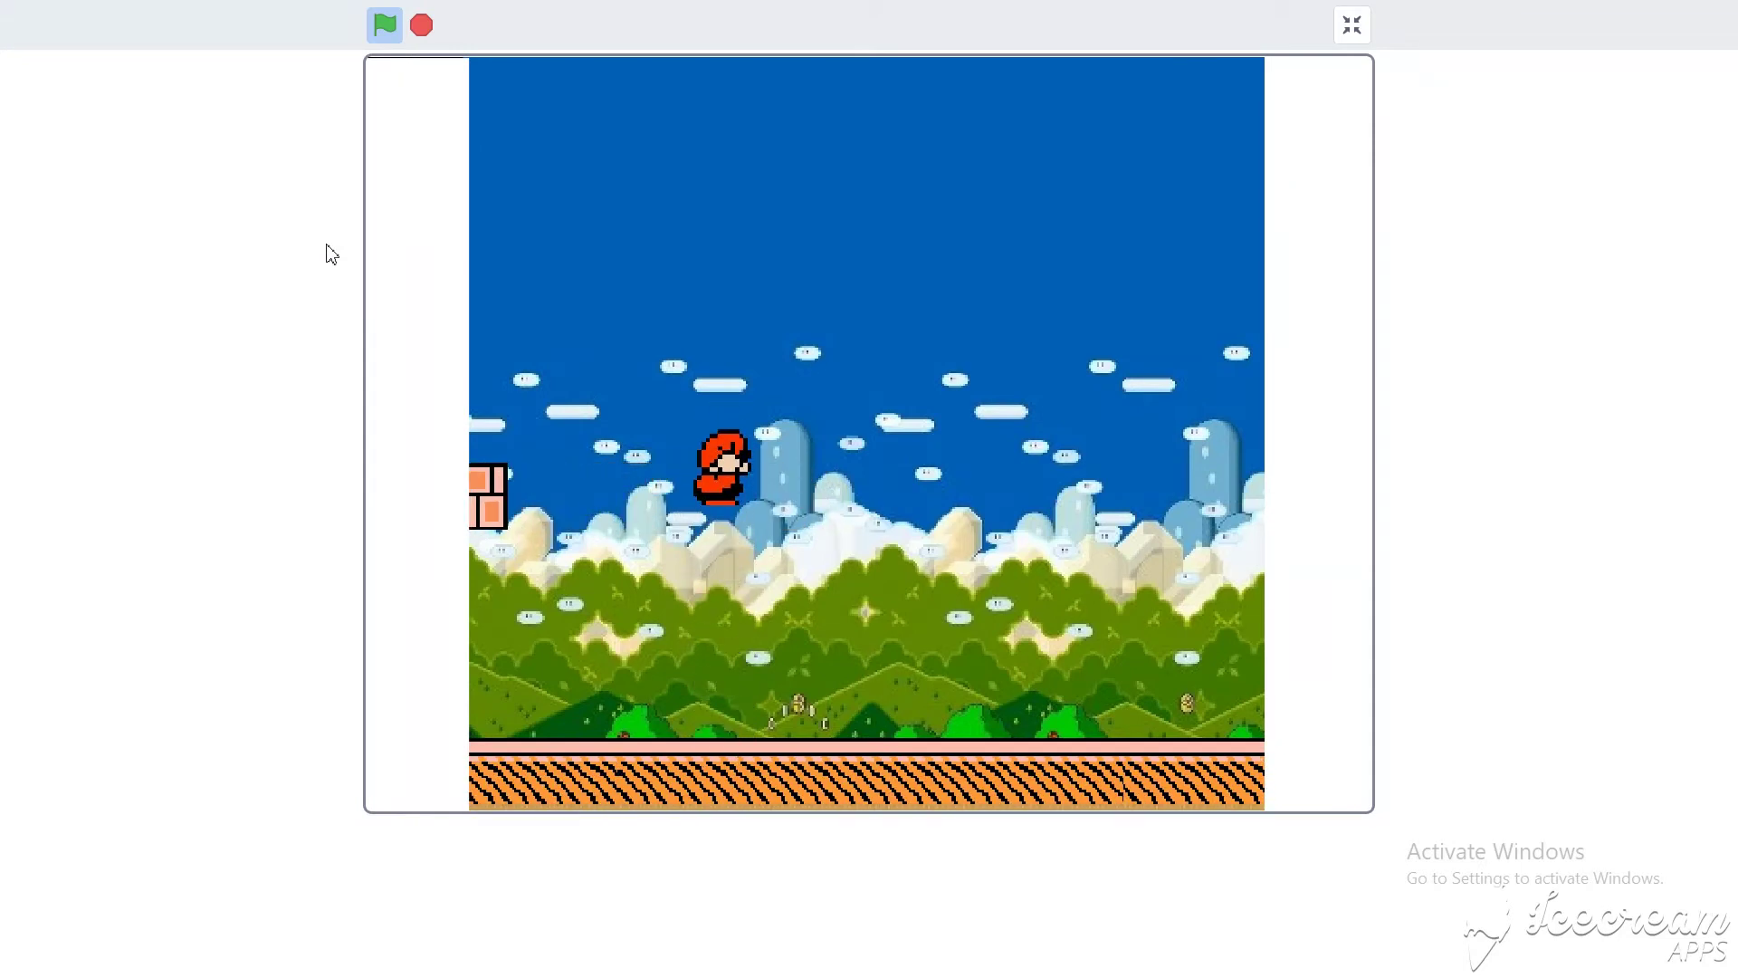
{"action": "key", "text": "Right"}
{"action": "key", "text": "Up"}
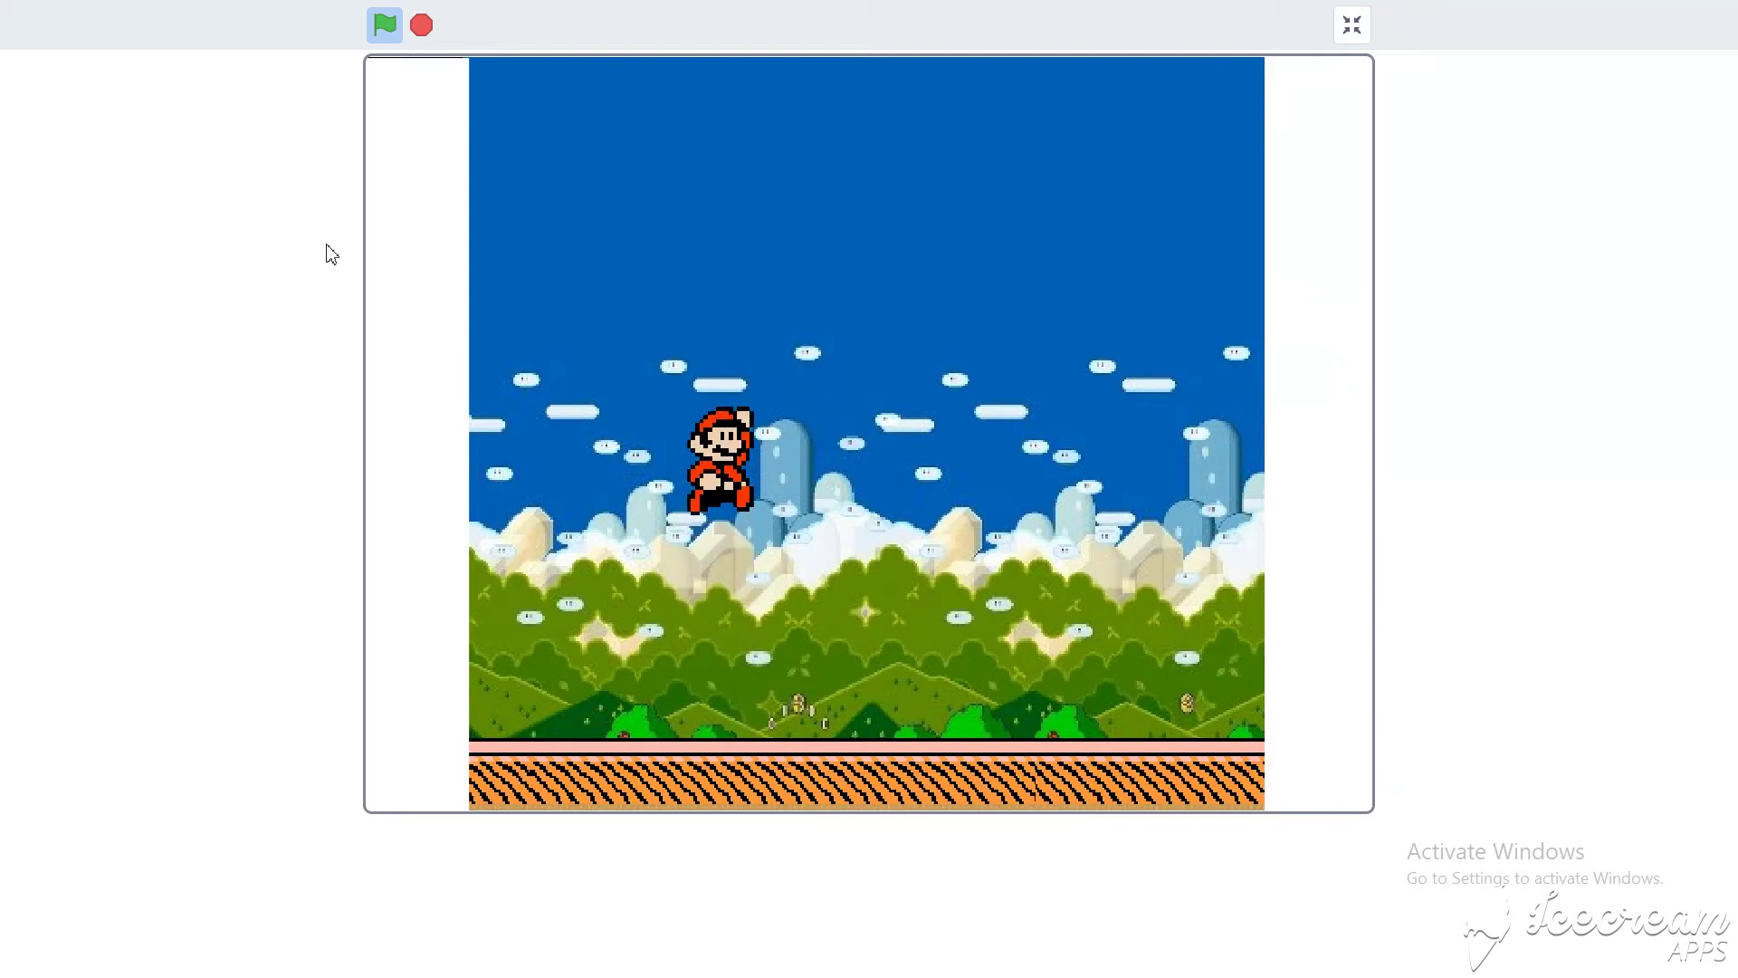
{"action": "key", "text": "Up"}
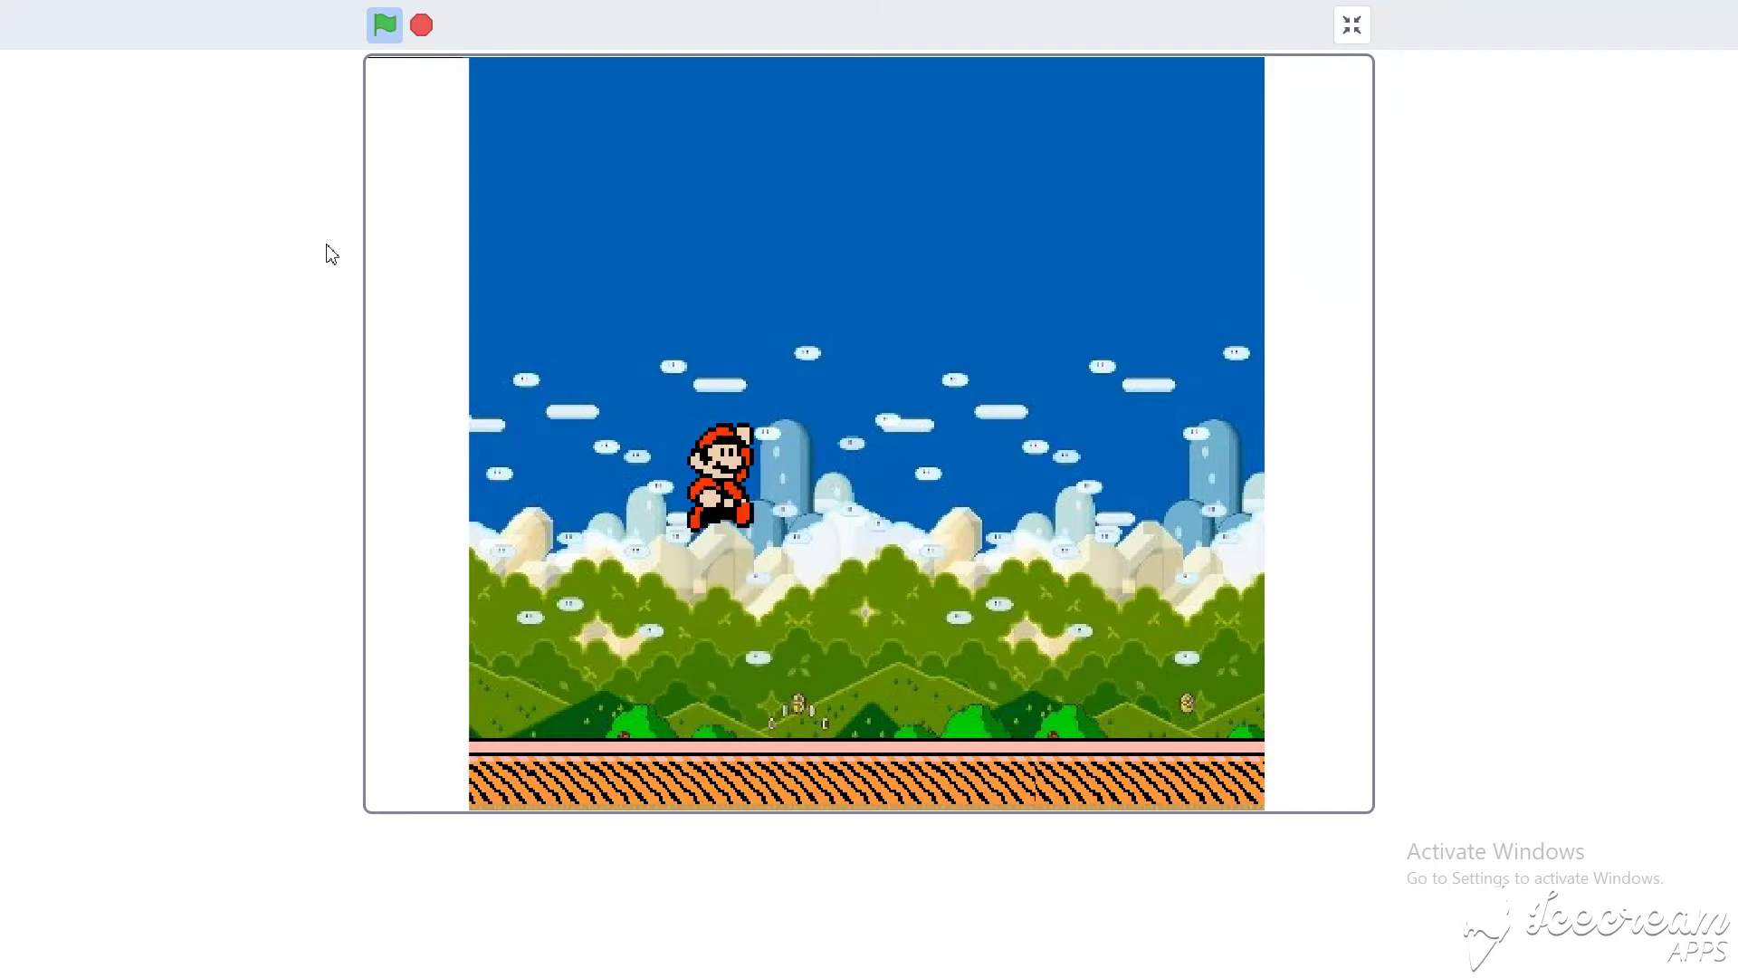
Keep running Mario through the scrolling level with repeated jumps.
{"action": "key", "text": "Right"}
{"action": "key", "text": "Up"}
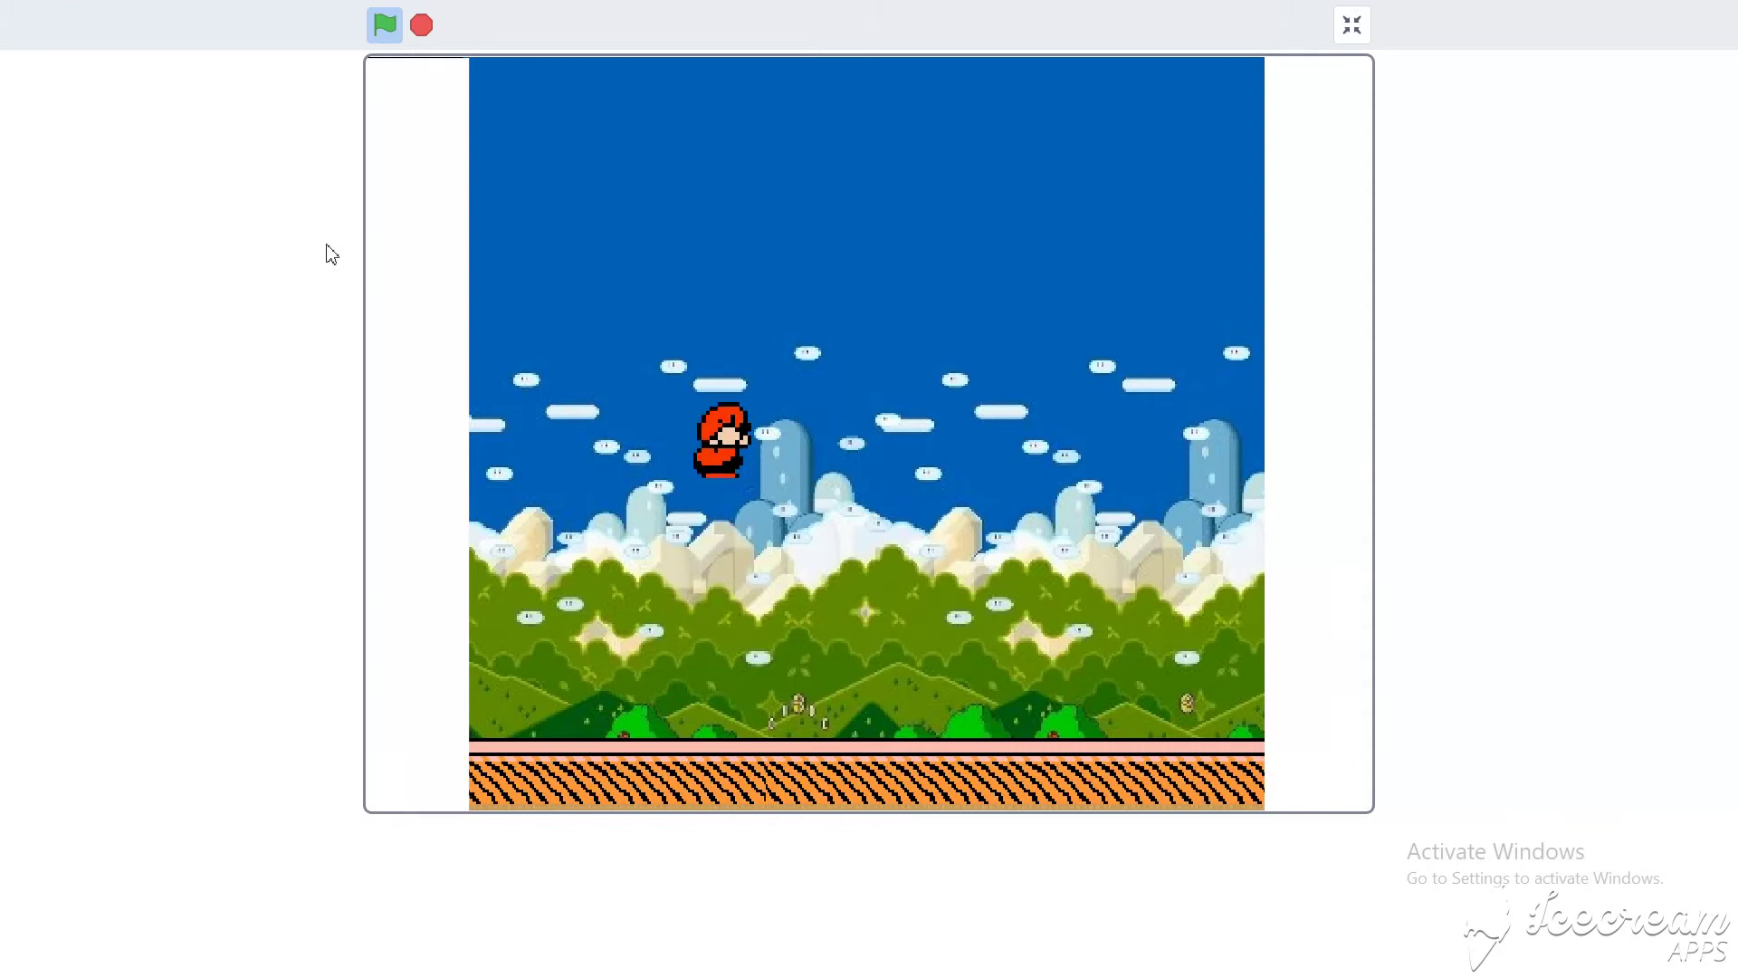
{"action": "key", "text": "Up"}
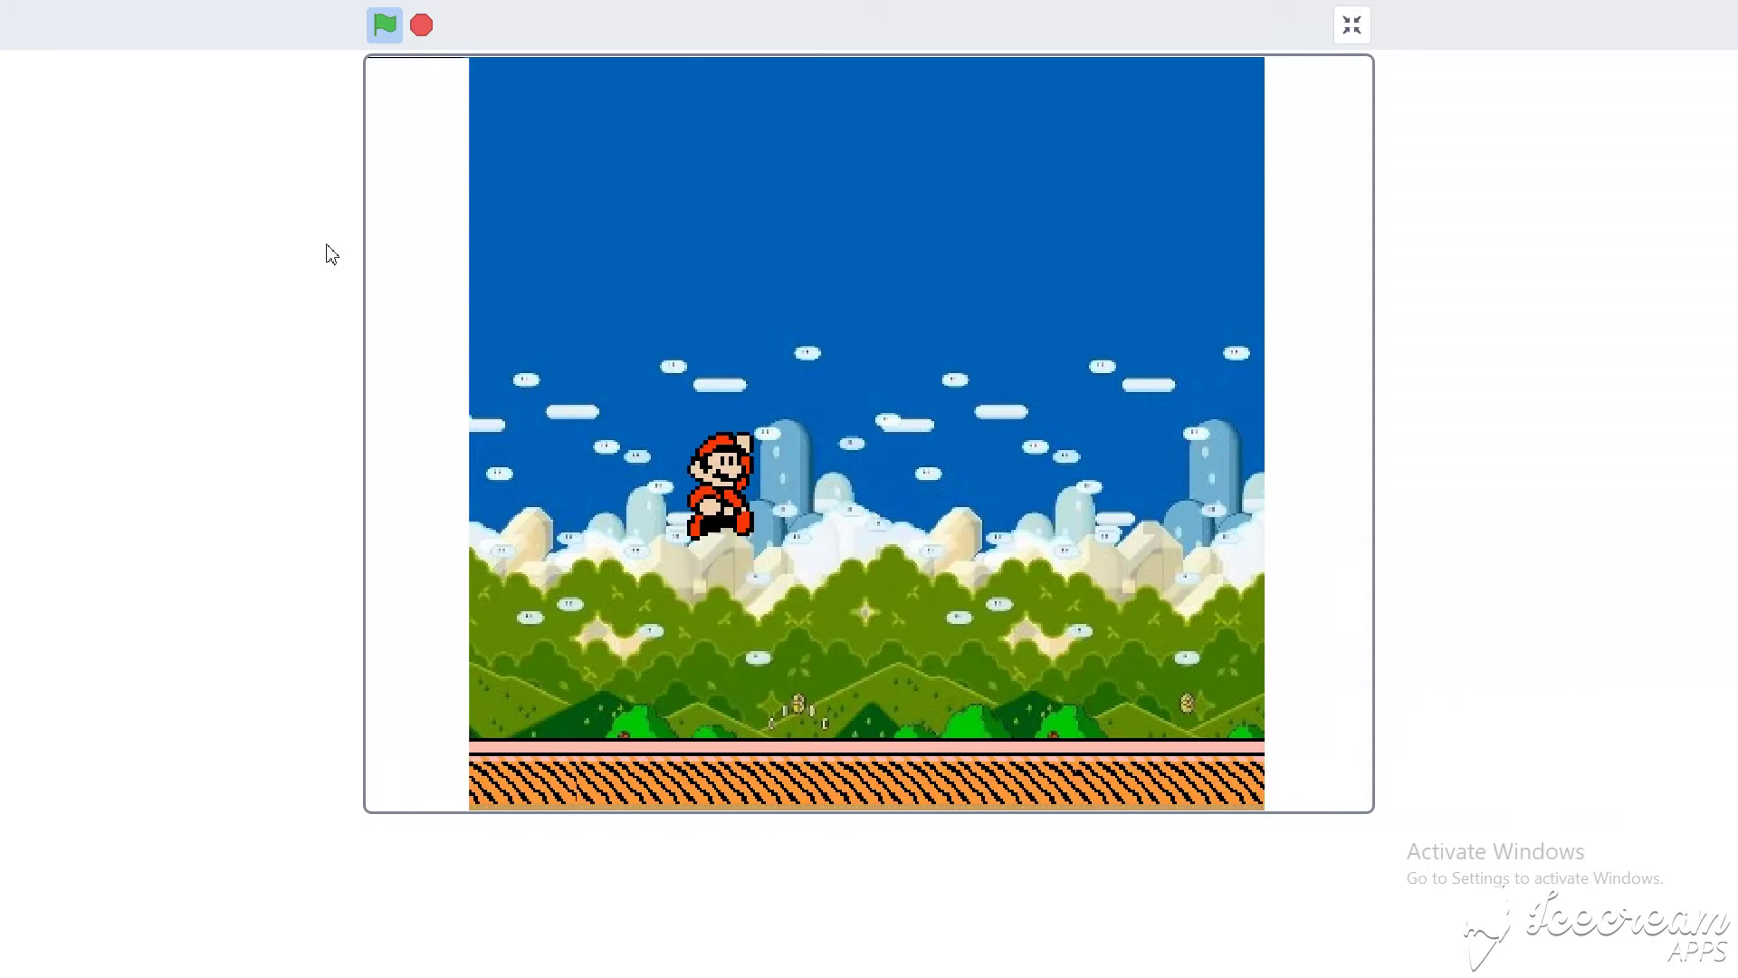
{"action": "key", "text": "Right"}
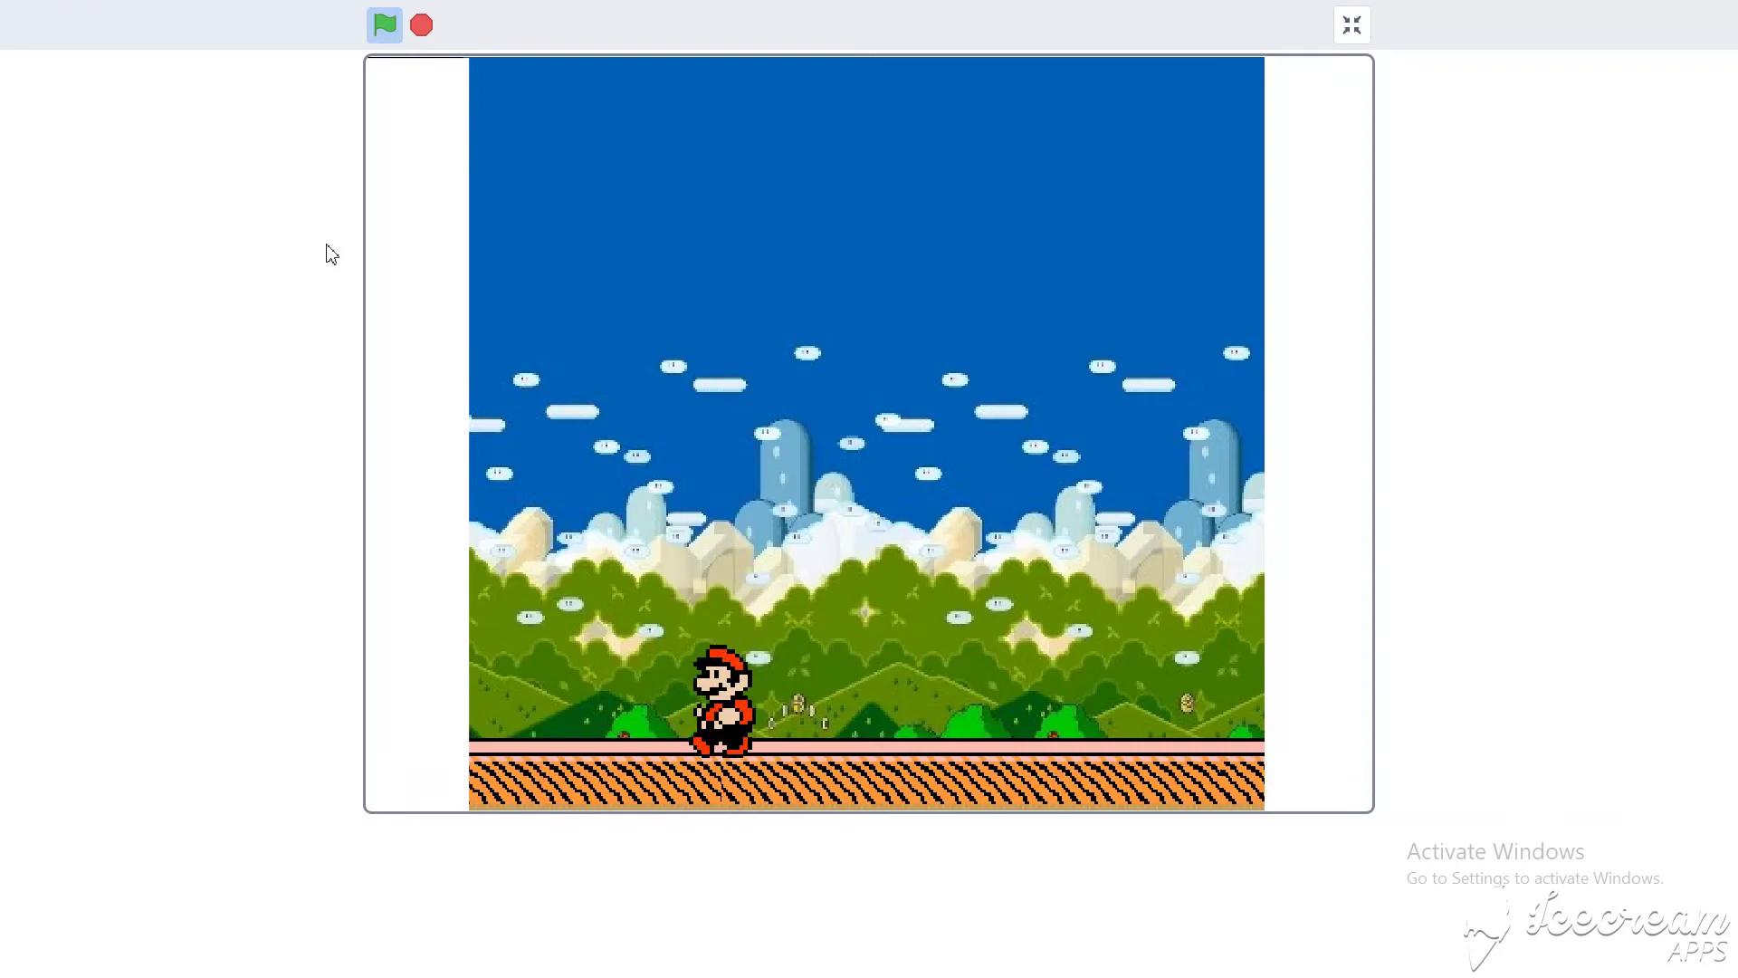
{"action": "key", "text": "Up"}
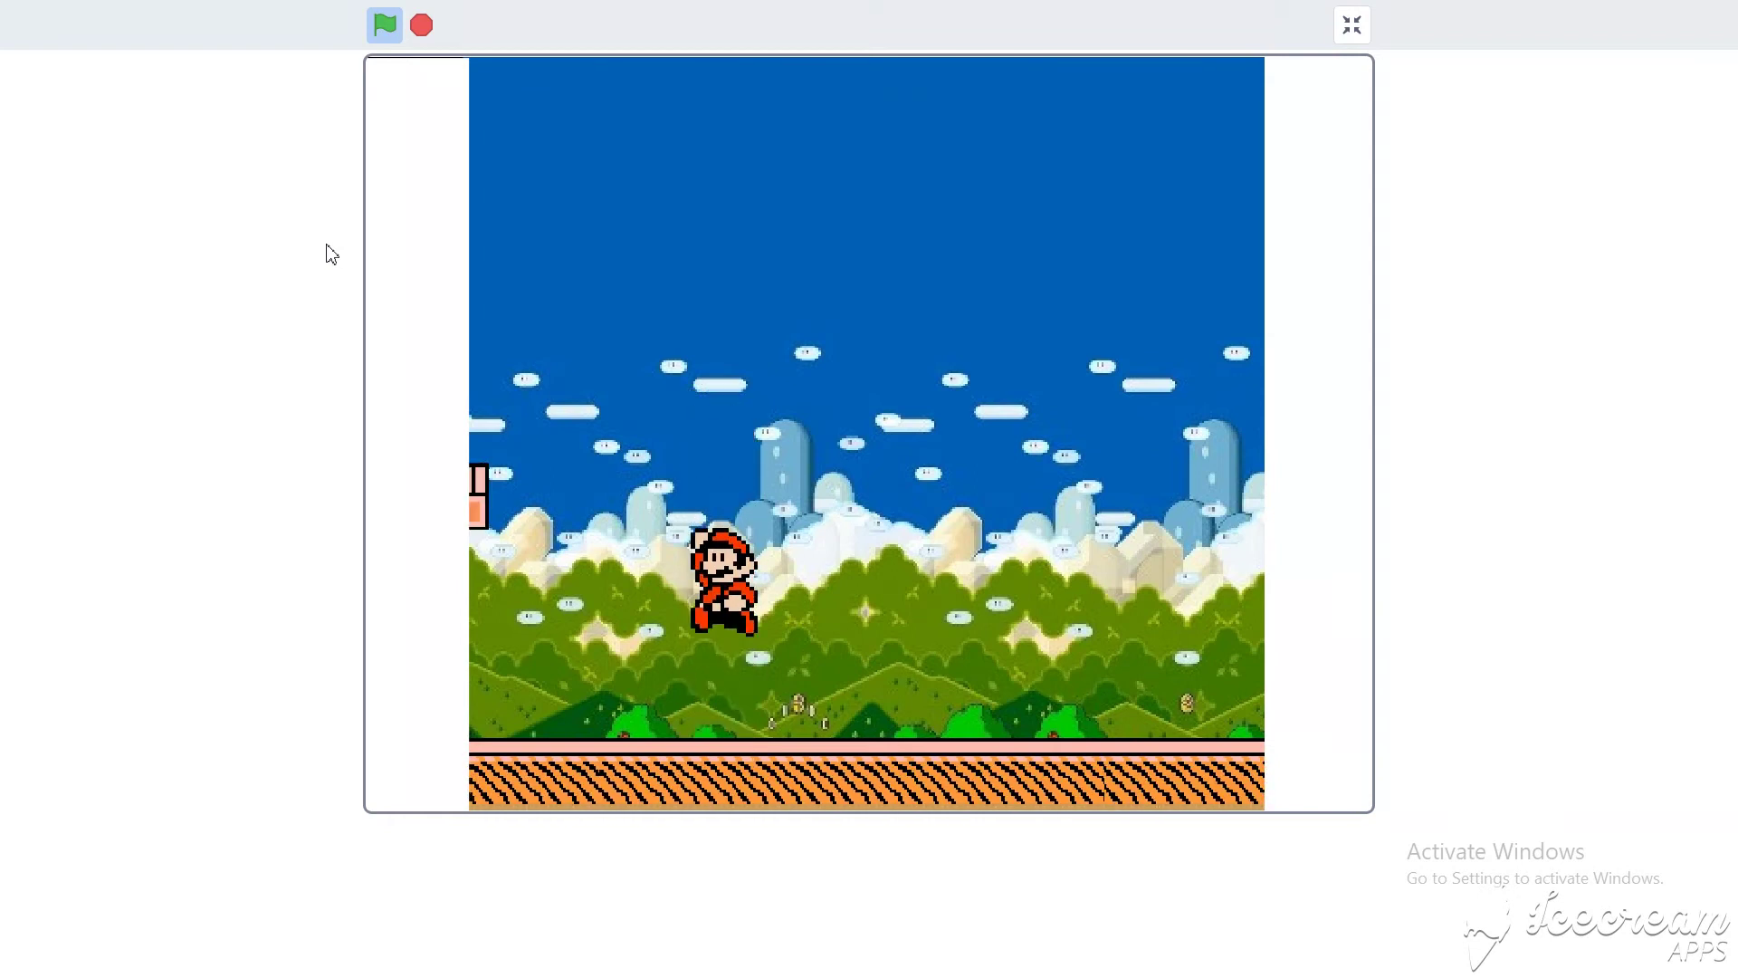
{"action": "key", "text": "Up"}
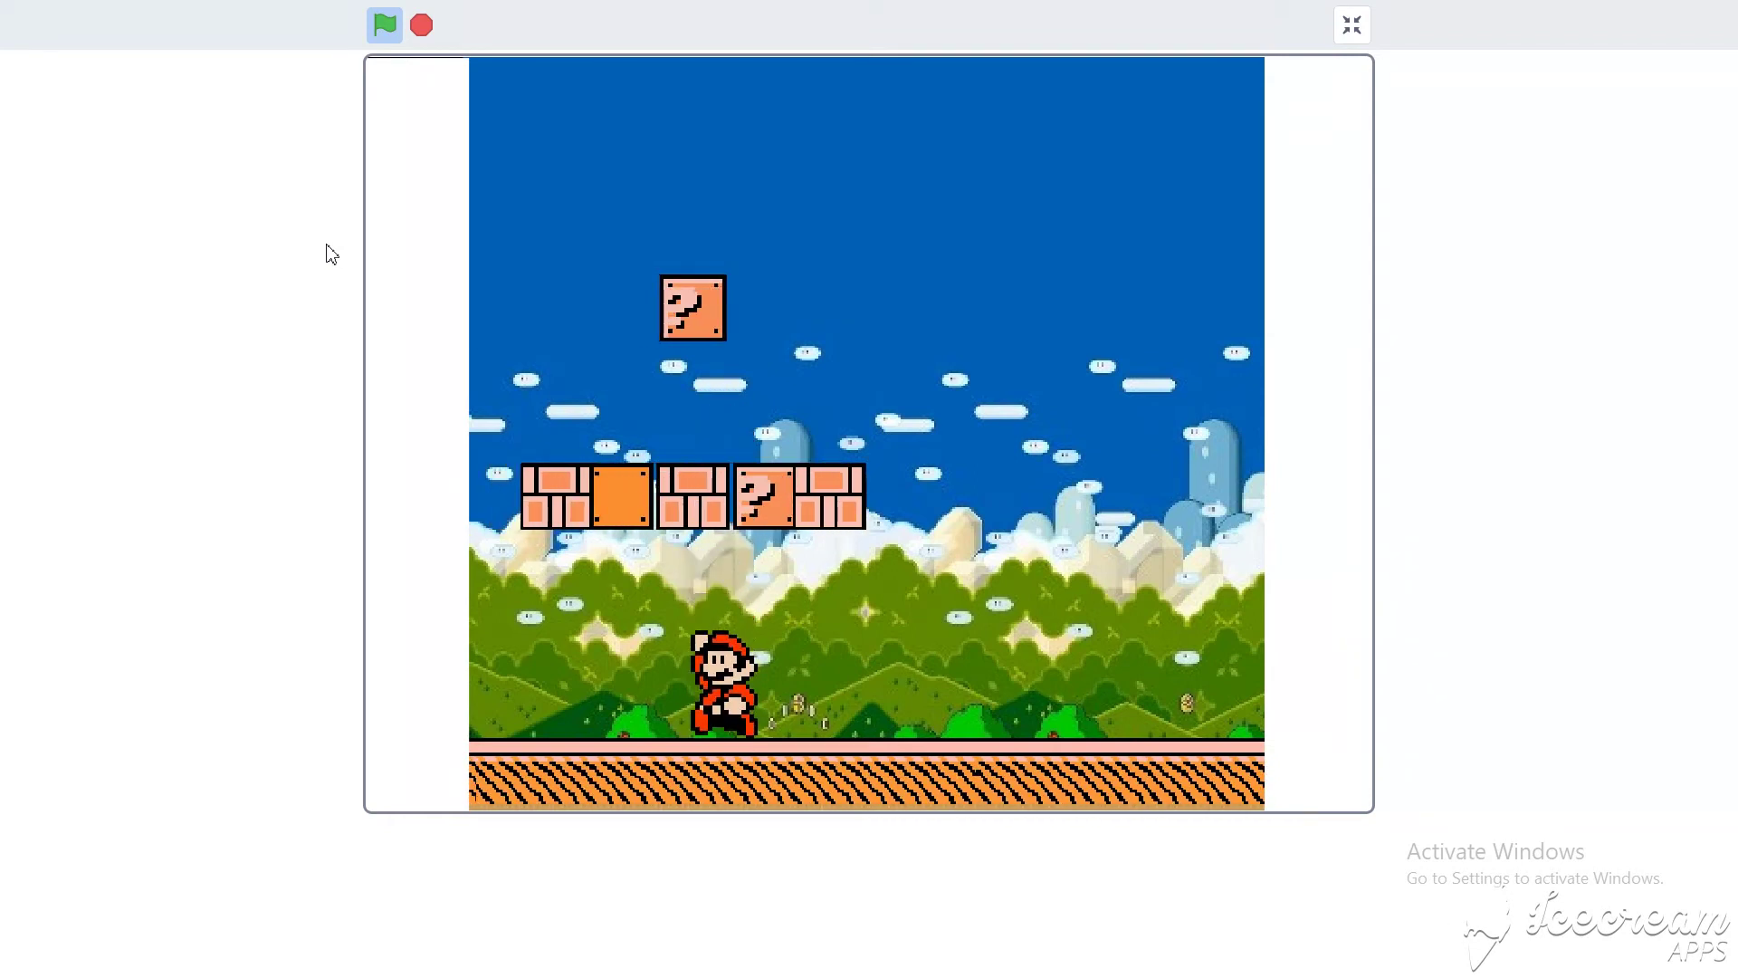
{"action": "key", "text": "Up"}
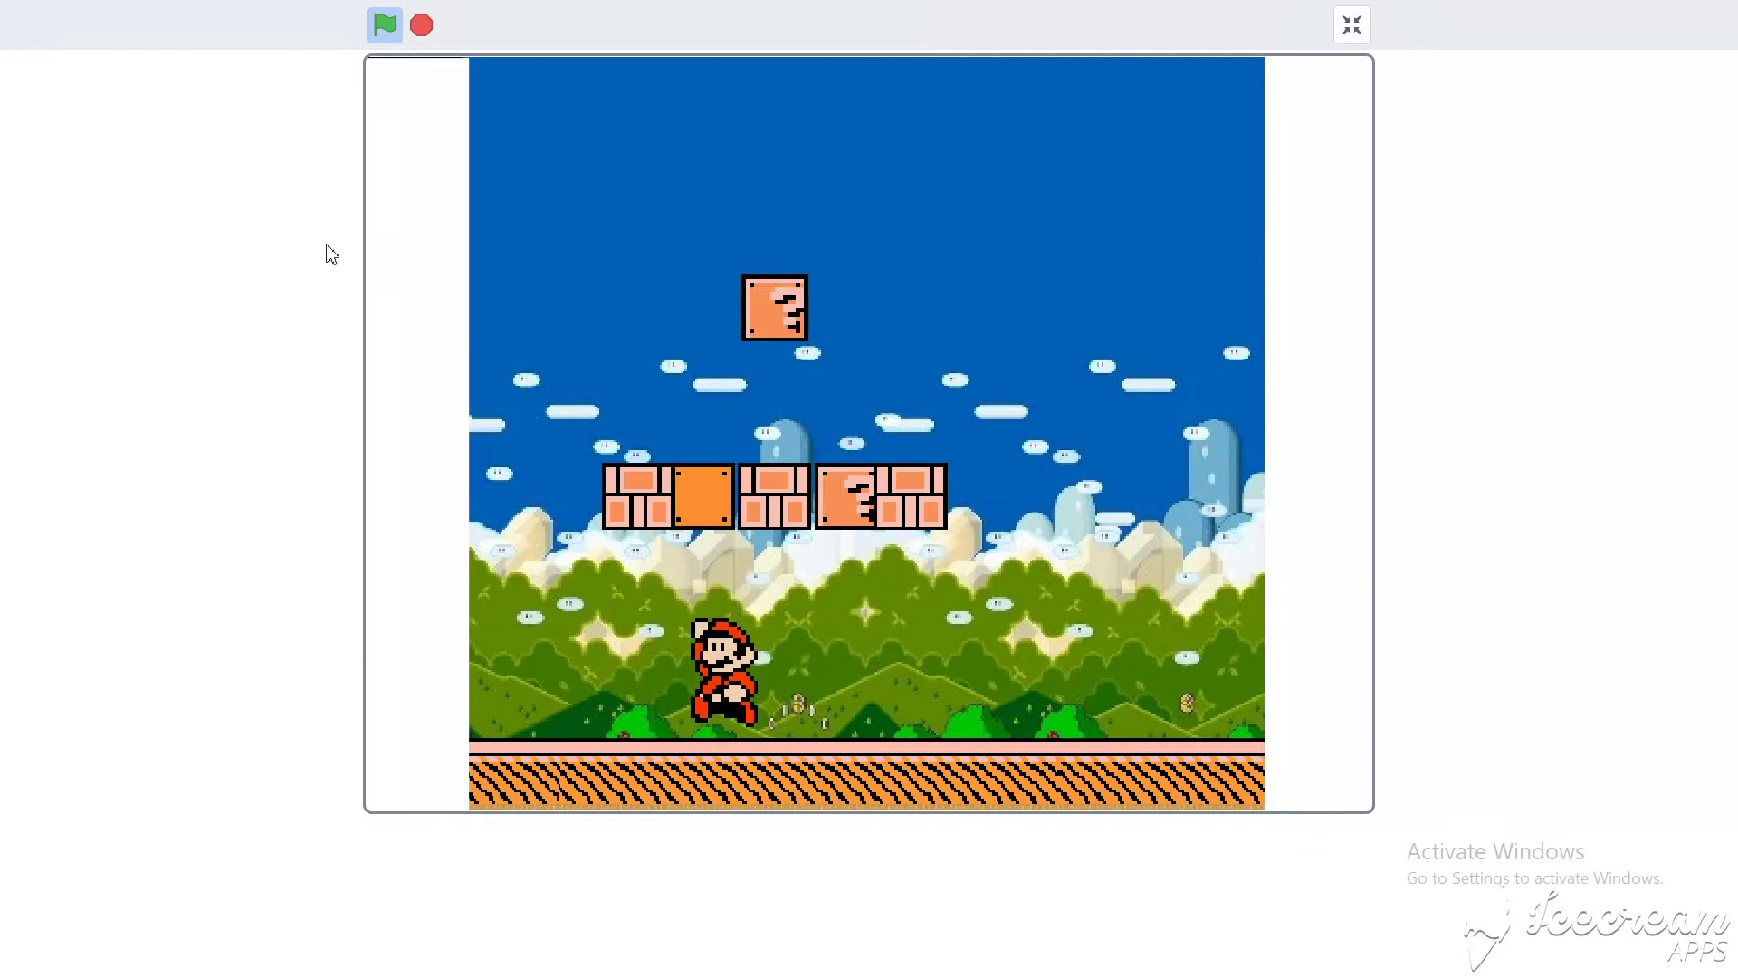
{"action": "key", "text": "Up"}
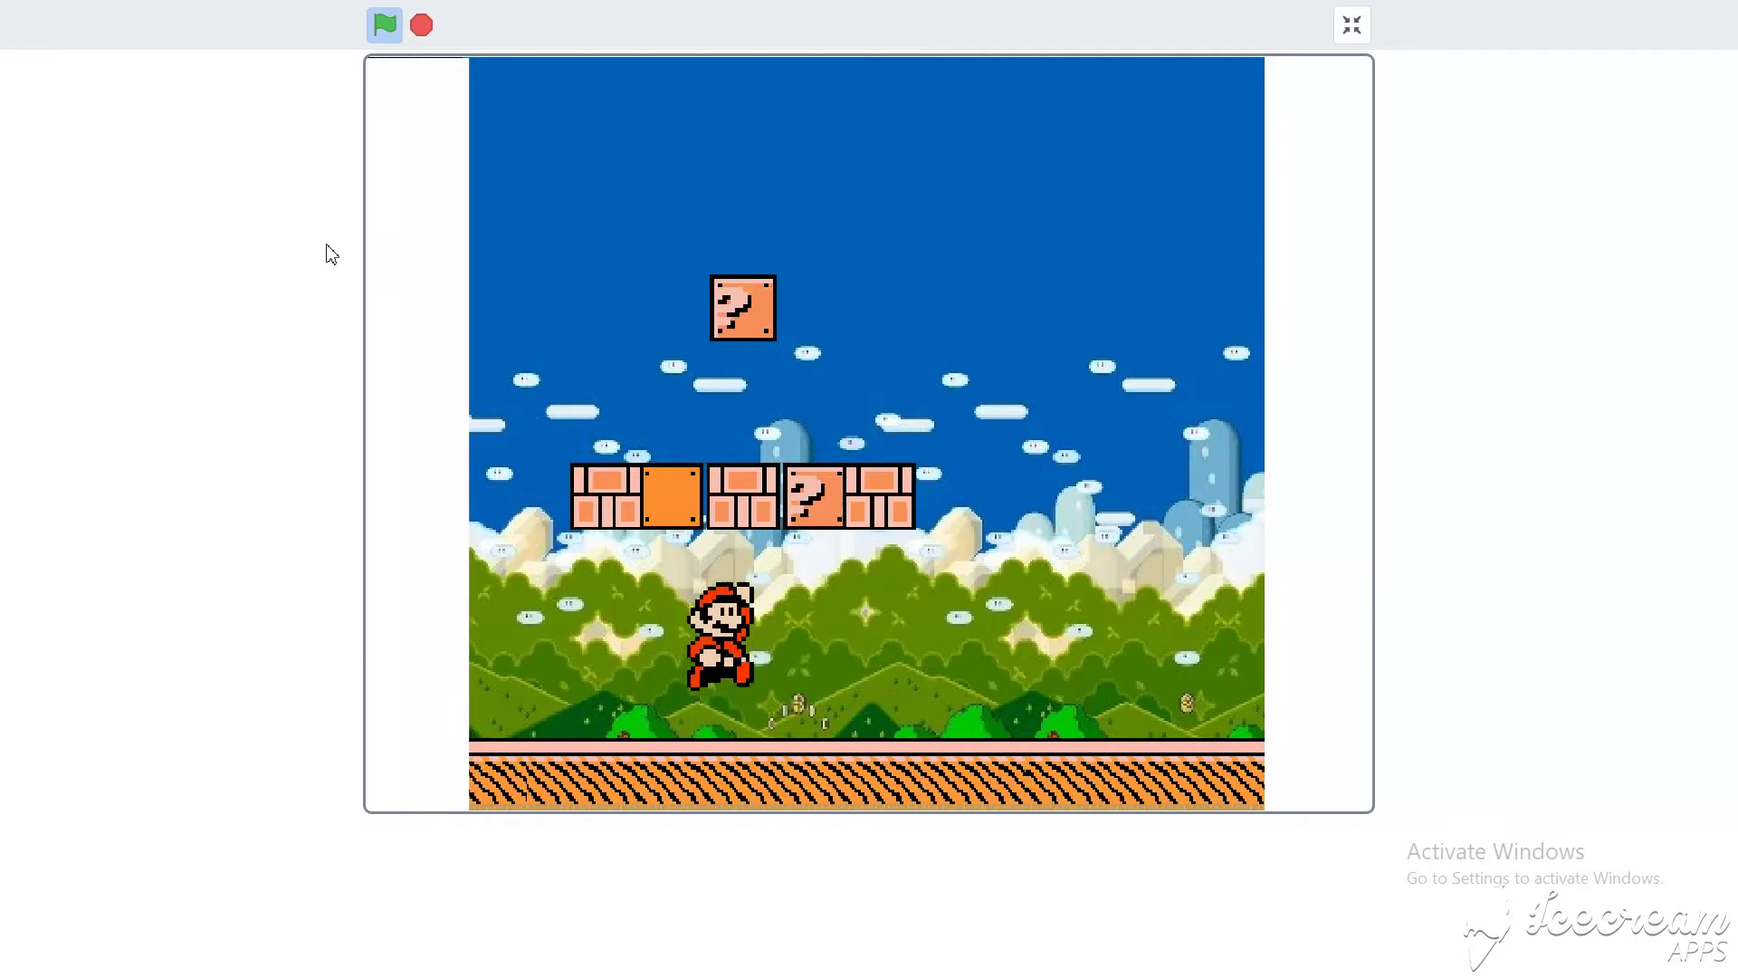
{"action": "key", "text": "Right"}
{"action": "key", "text": "Up"}
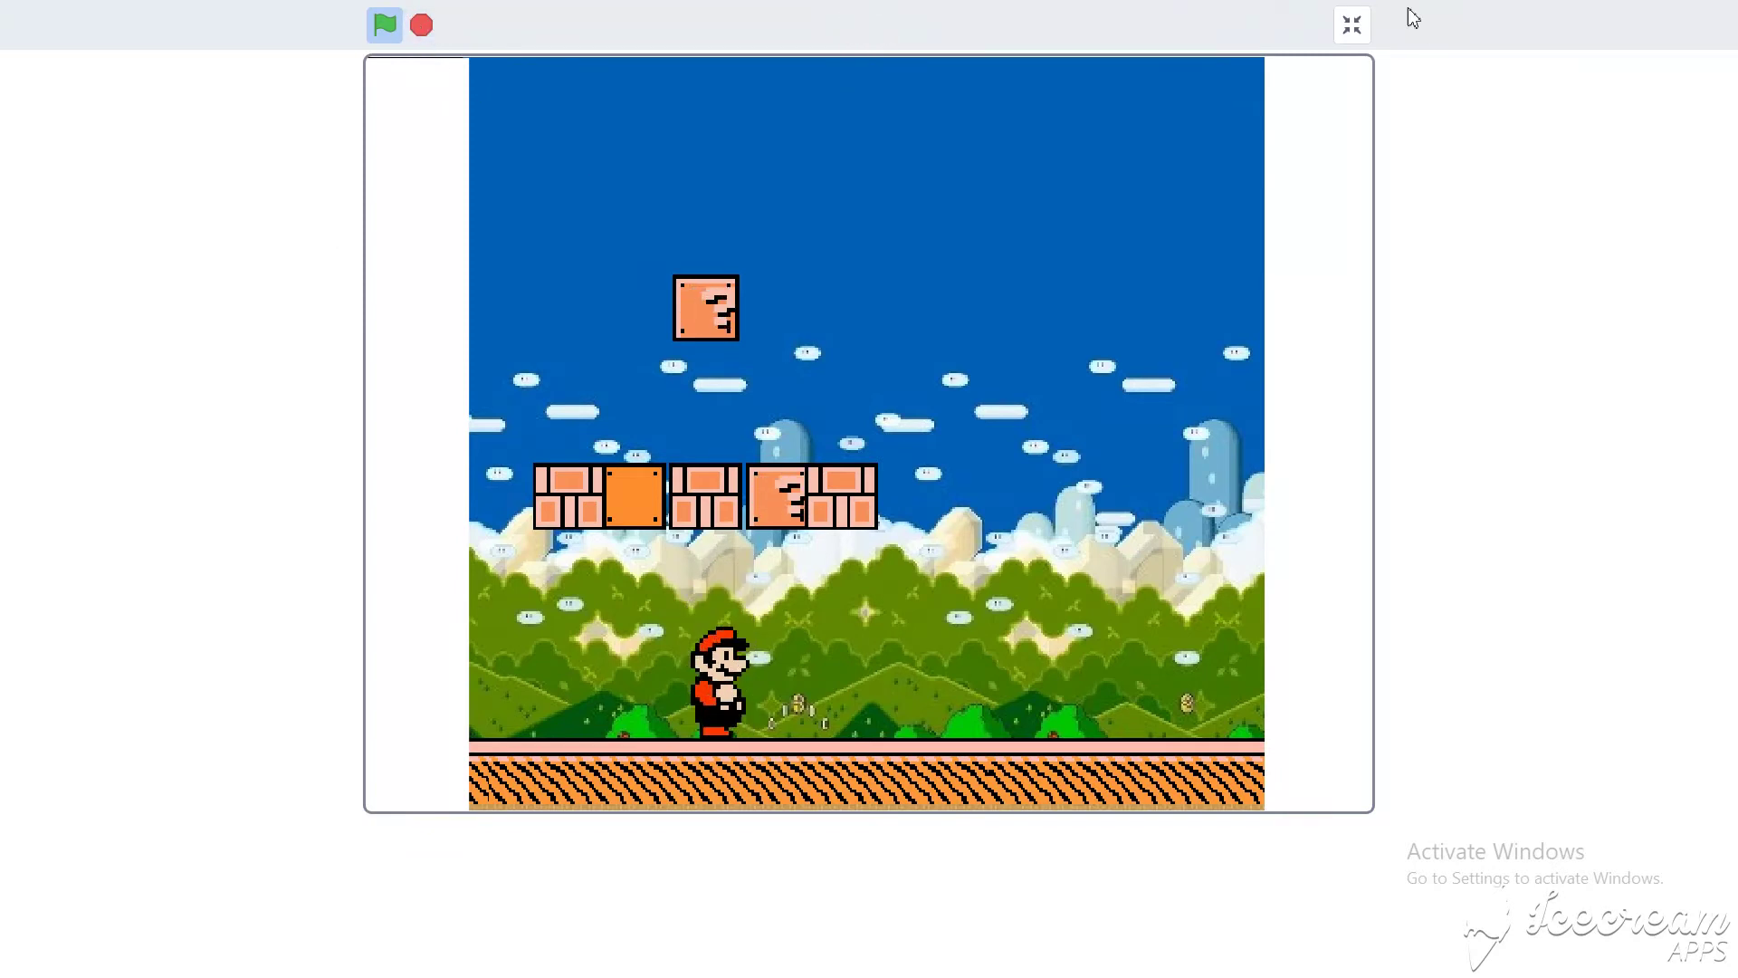
Leave full screen, stop the project and select the Mario sprite.
{"action": "left_click", "coordinate": [1351, 24]}
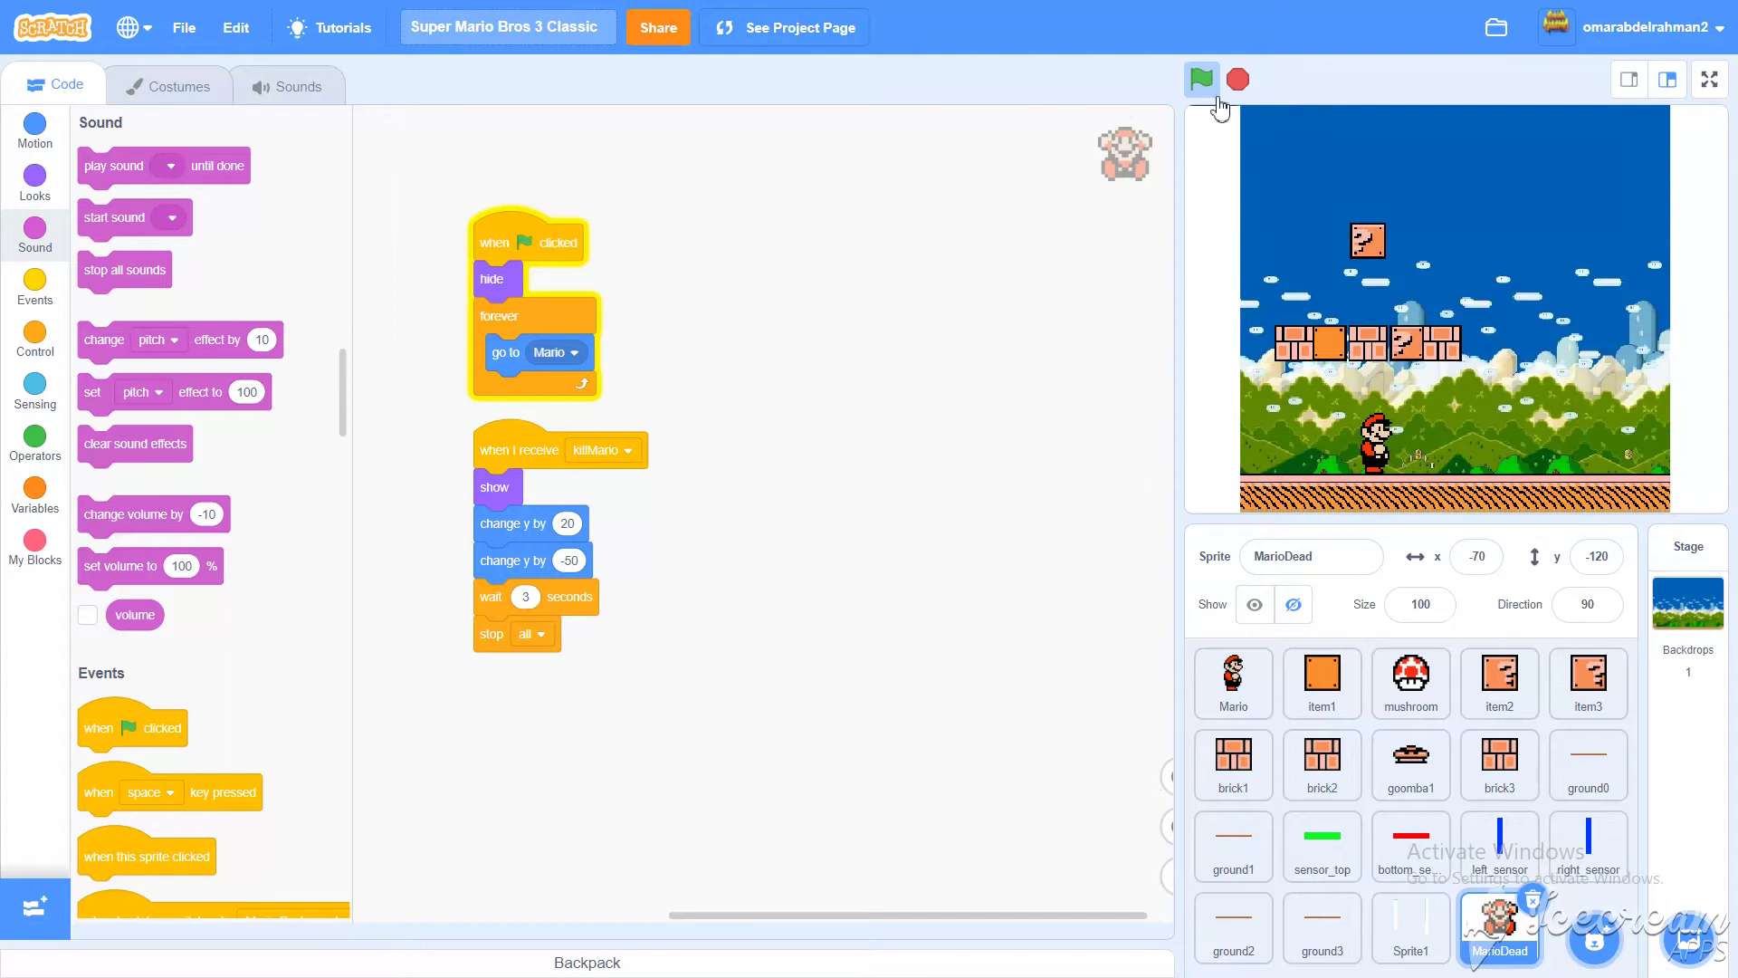
{"action": "left_click", "coordinate": [1237, 89]}
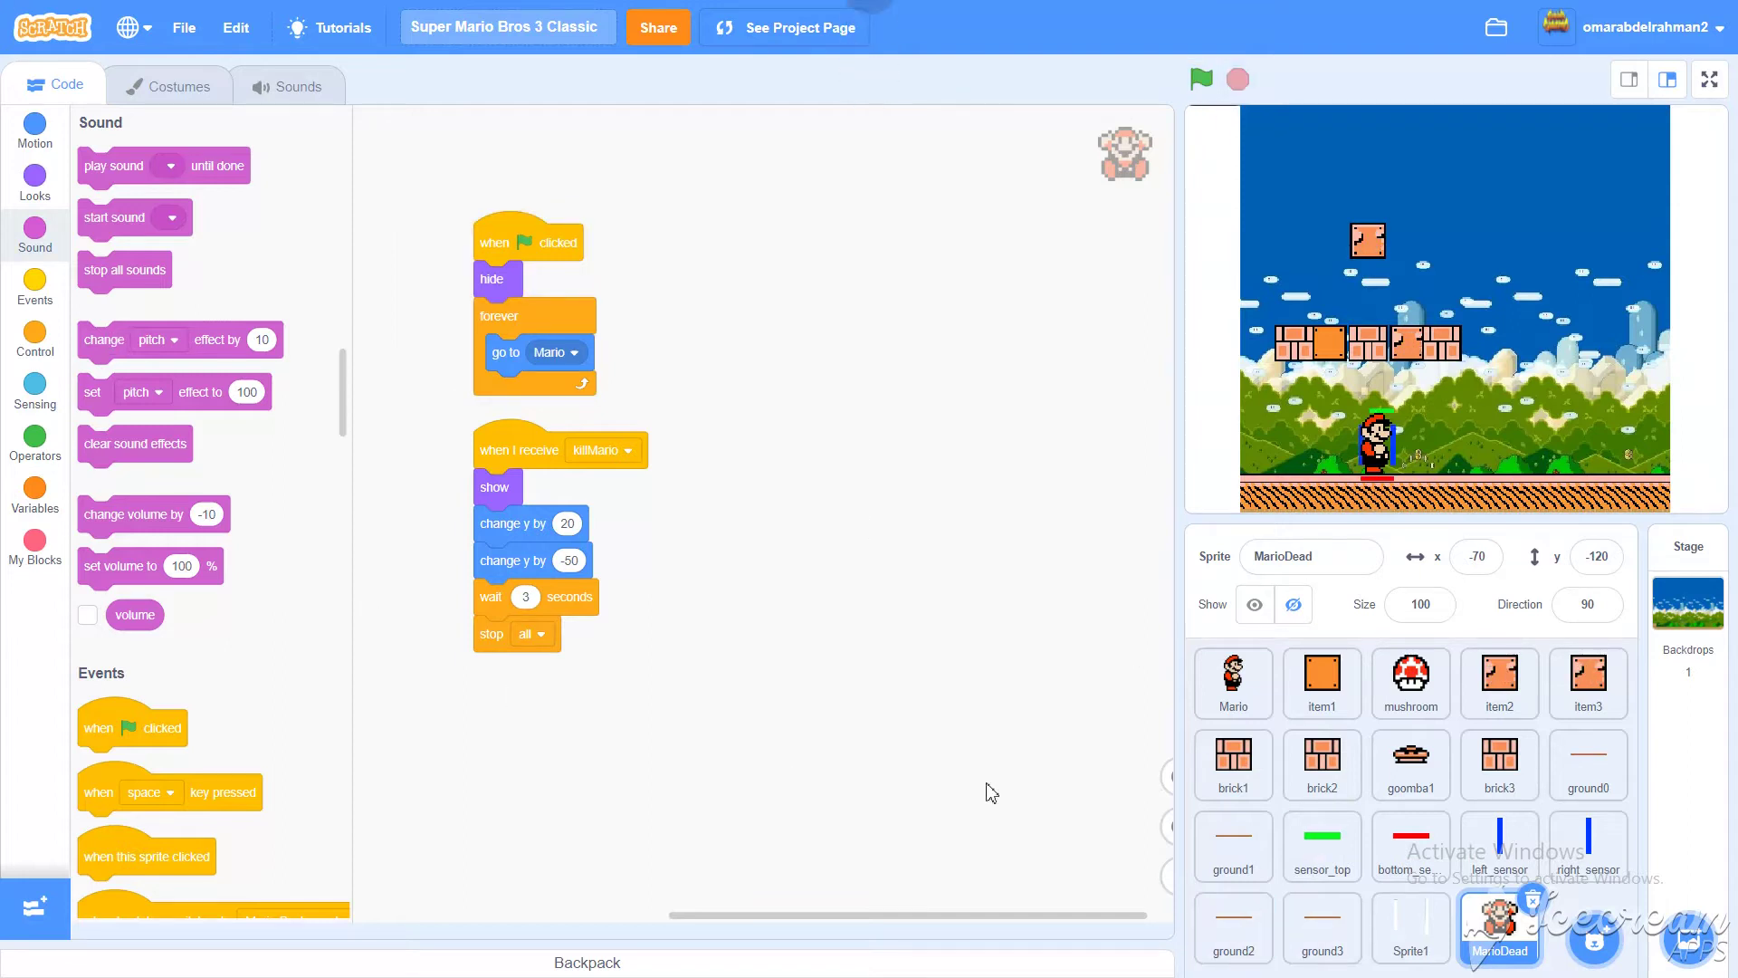
{"action": "left_click", "coordinate": [1218, 711]}
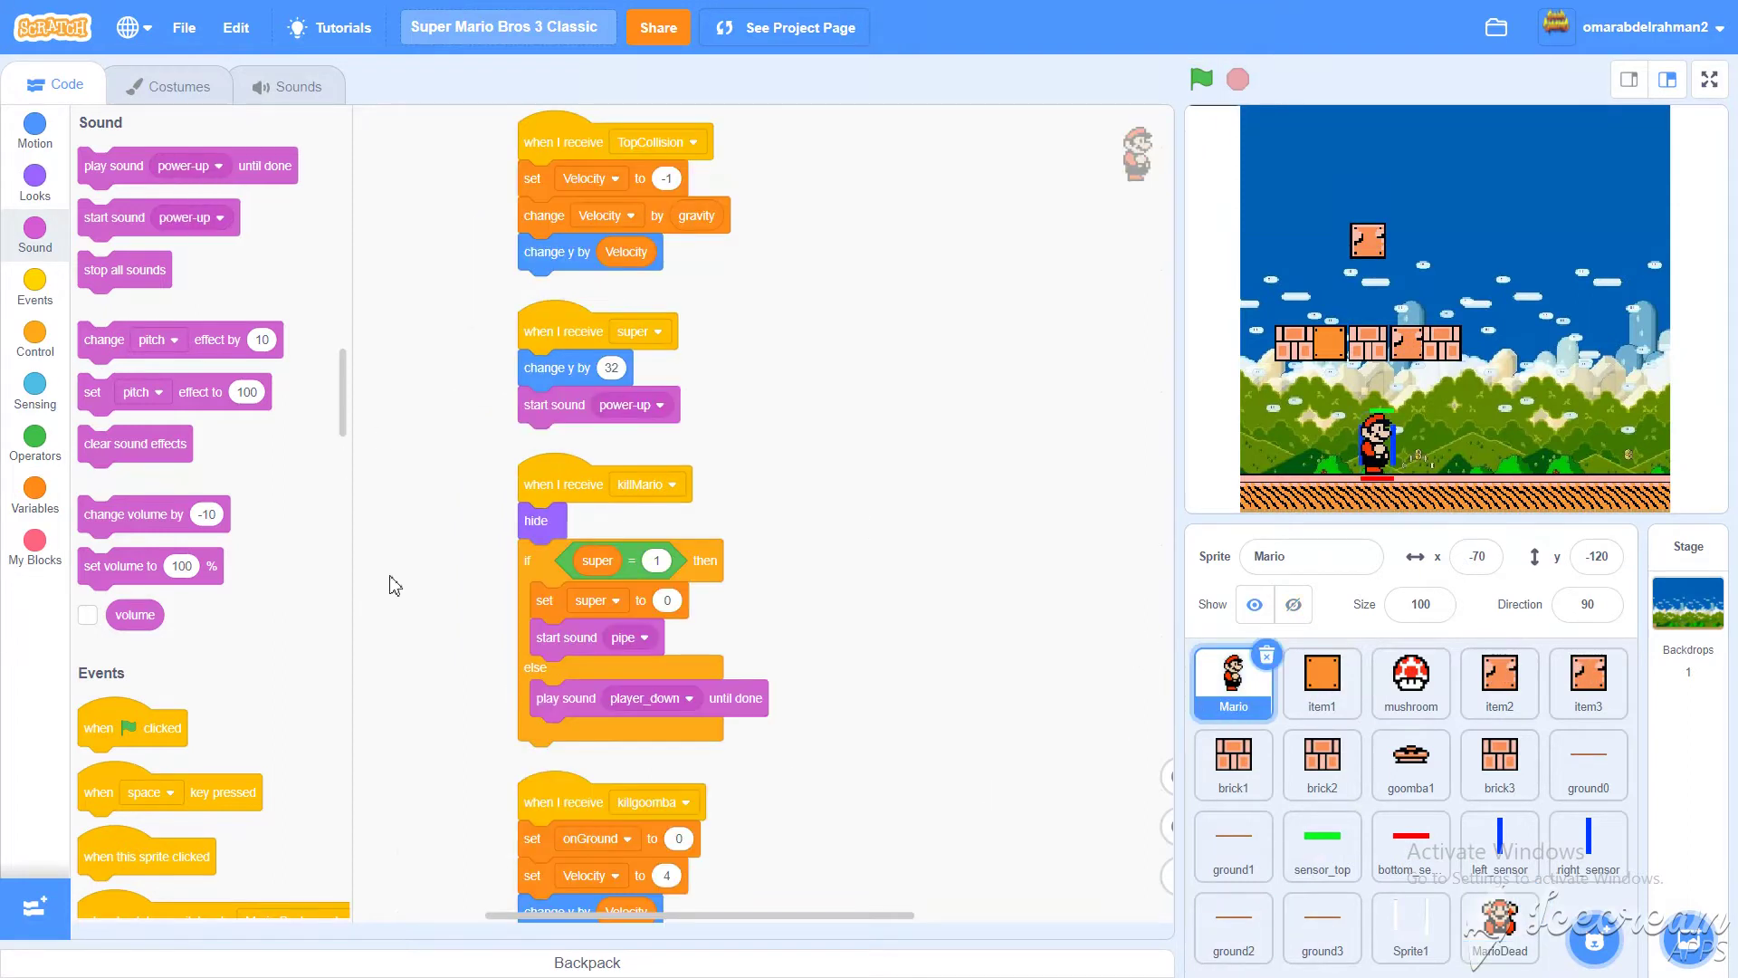
Browse Mario's m1, m2 and mjump costumes in the Costumes tab.
{"action": "left_click", "coordinate": [185, 86]}
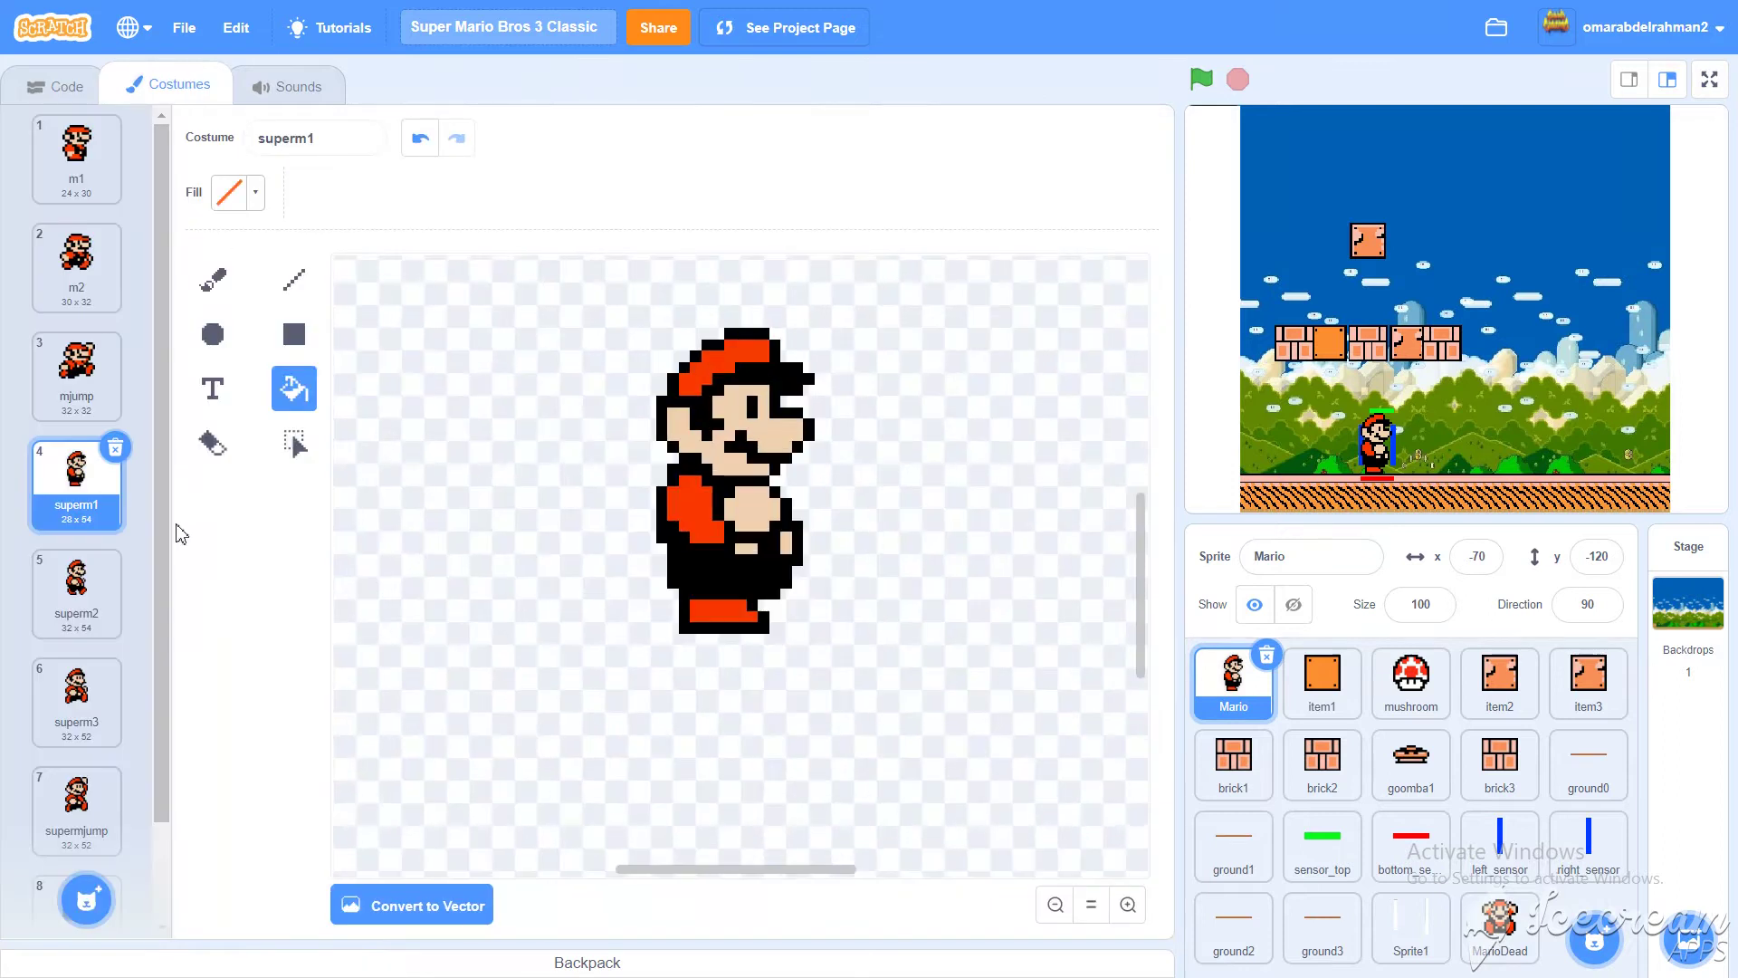
{"action": "left_click", "coordinate": [120, 198]}
{"action": "left_click", "coordinate": [115, 270]}
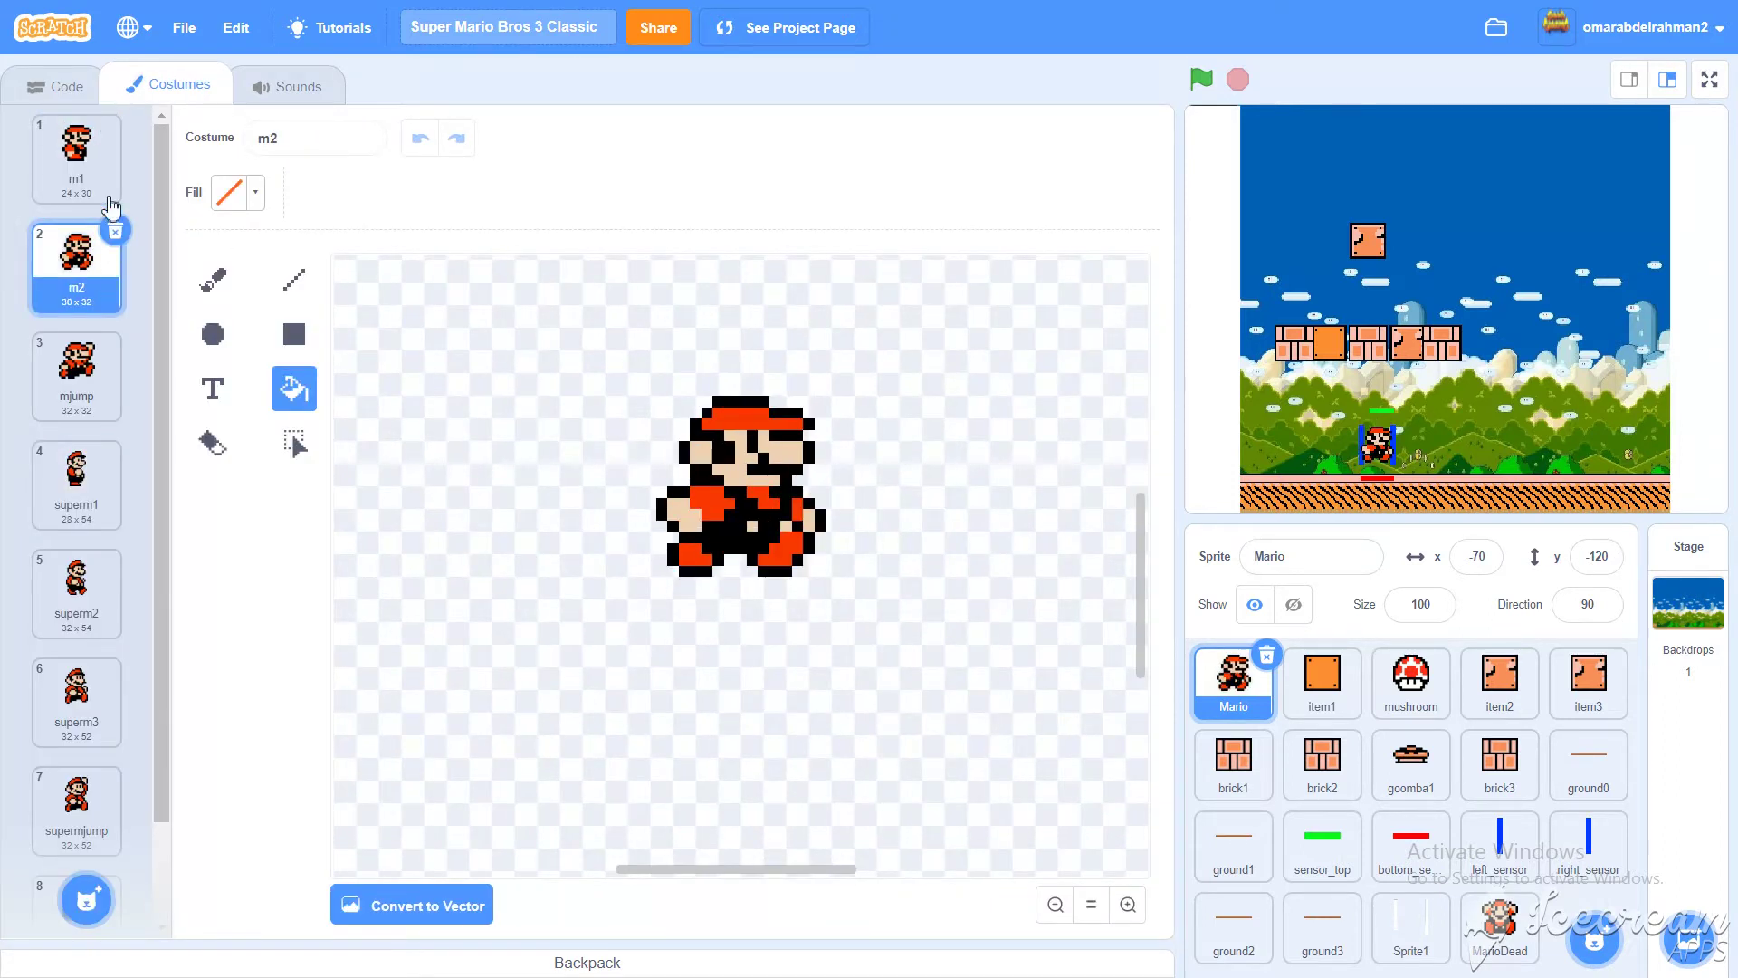
{"action": "left_click", "coordinate": [84, 195]}
{"action": "left_click", "coordinate": [95, 272]}
{"action": "left_click", "coordinate": [107, 374]}
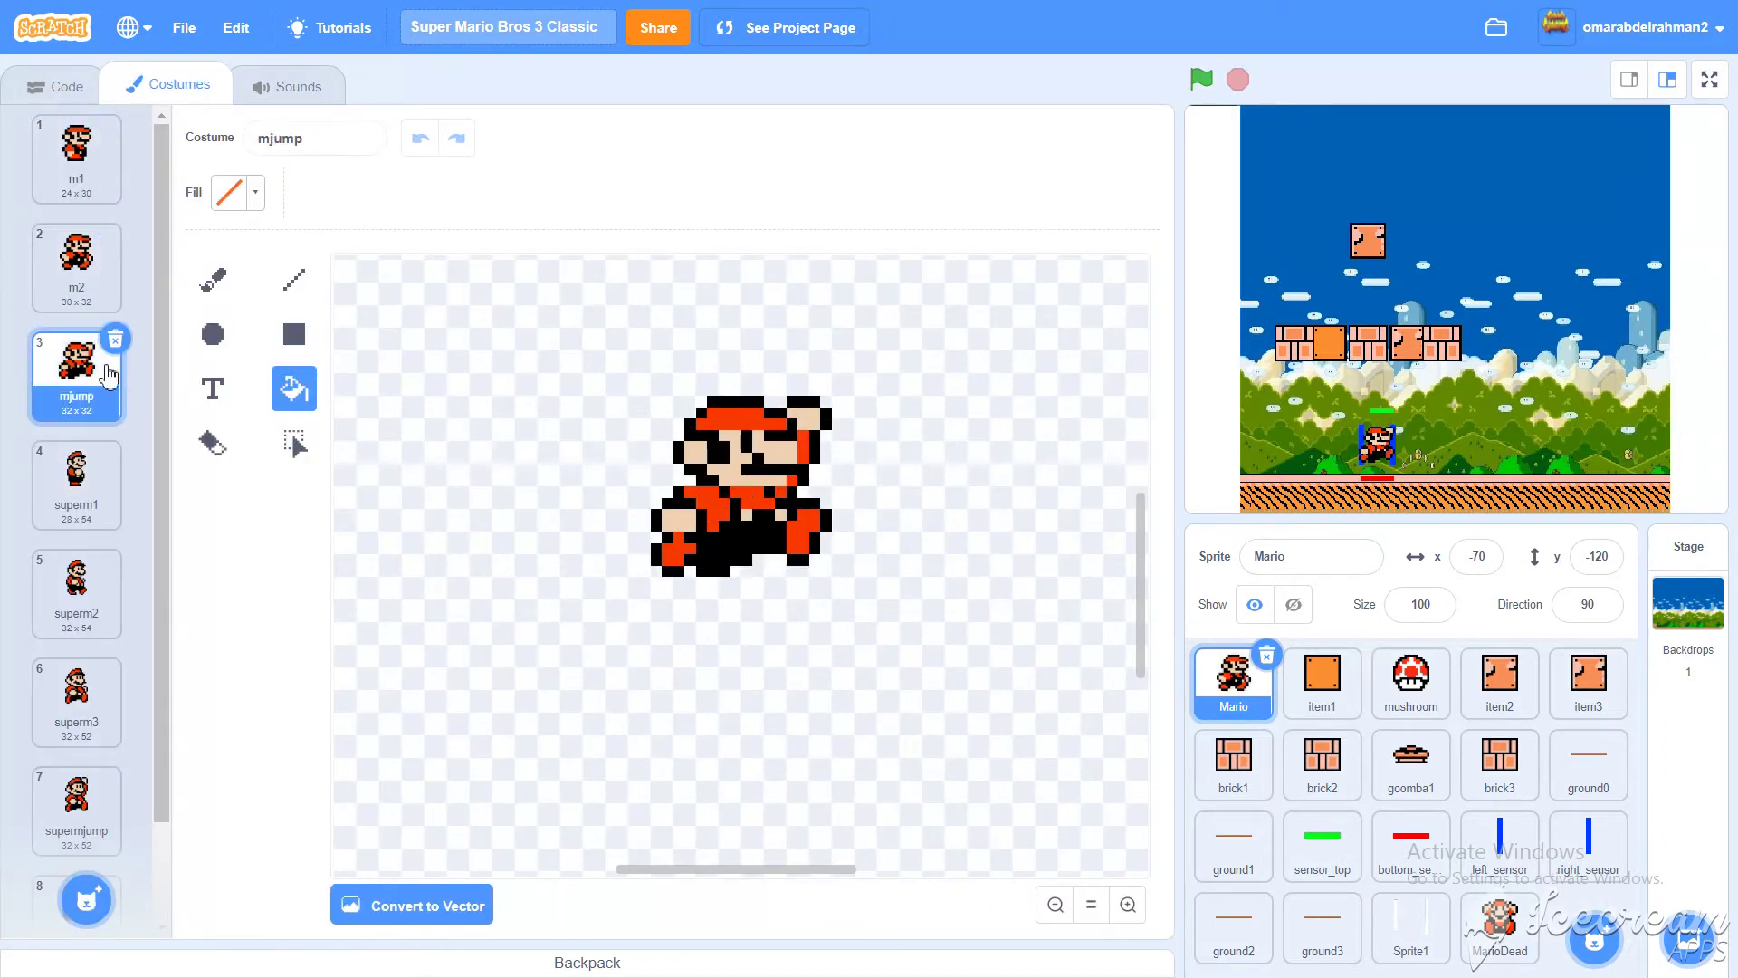
{"action": "left_click", "coordinate": [95, 181]}
{"action": "left_click", "coordinate": [91, 367]}
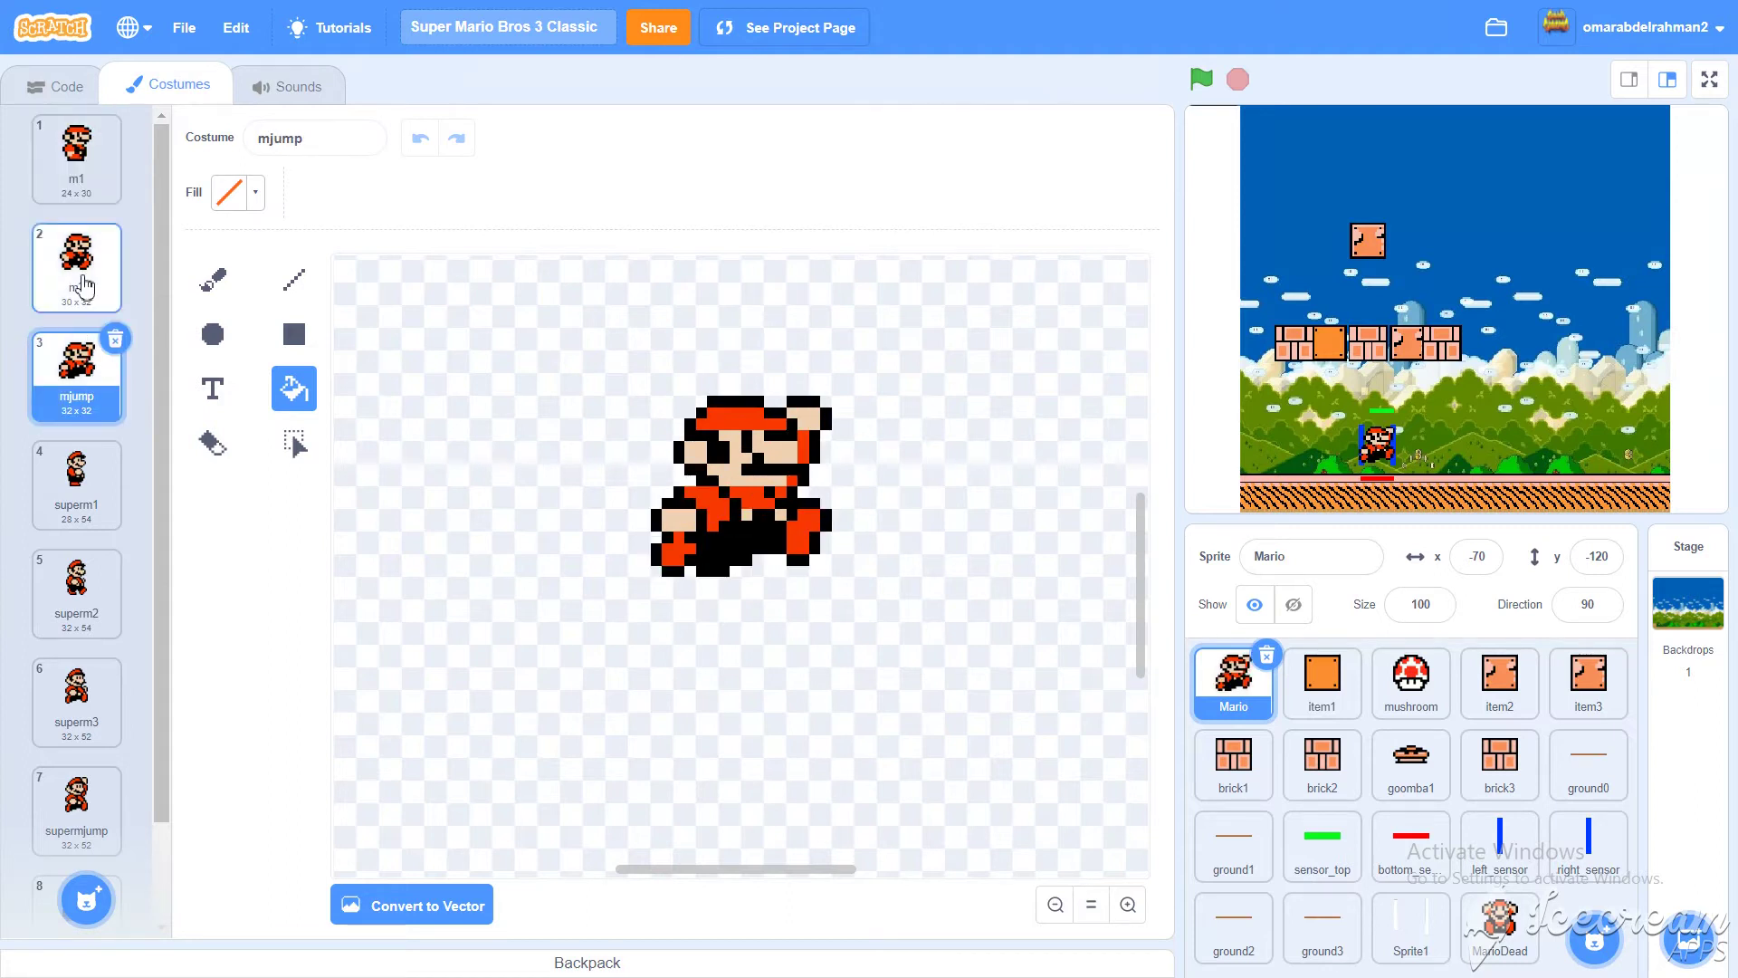
{"action": "left_click", "coordinate": [83, 271]}
{"action": "left_click", "coordinate": [95, 163]}
{"action": "left_click", "coordinate": [107, 283]}
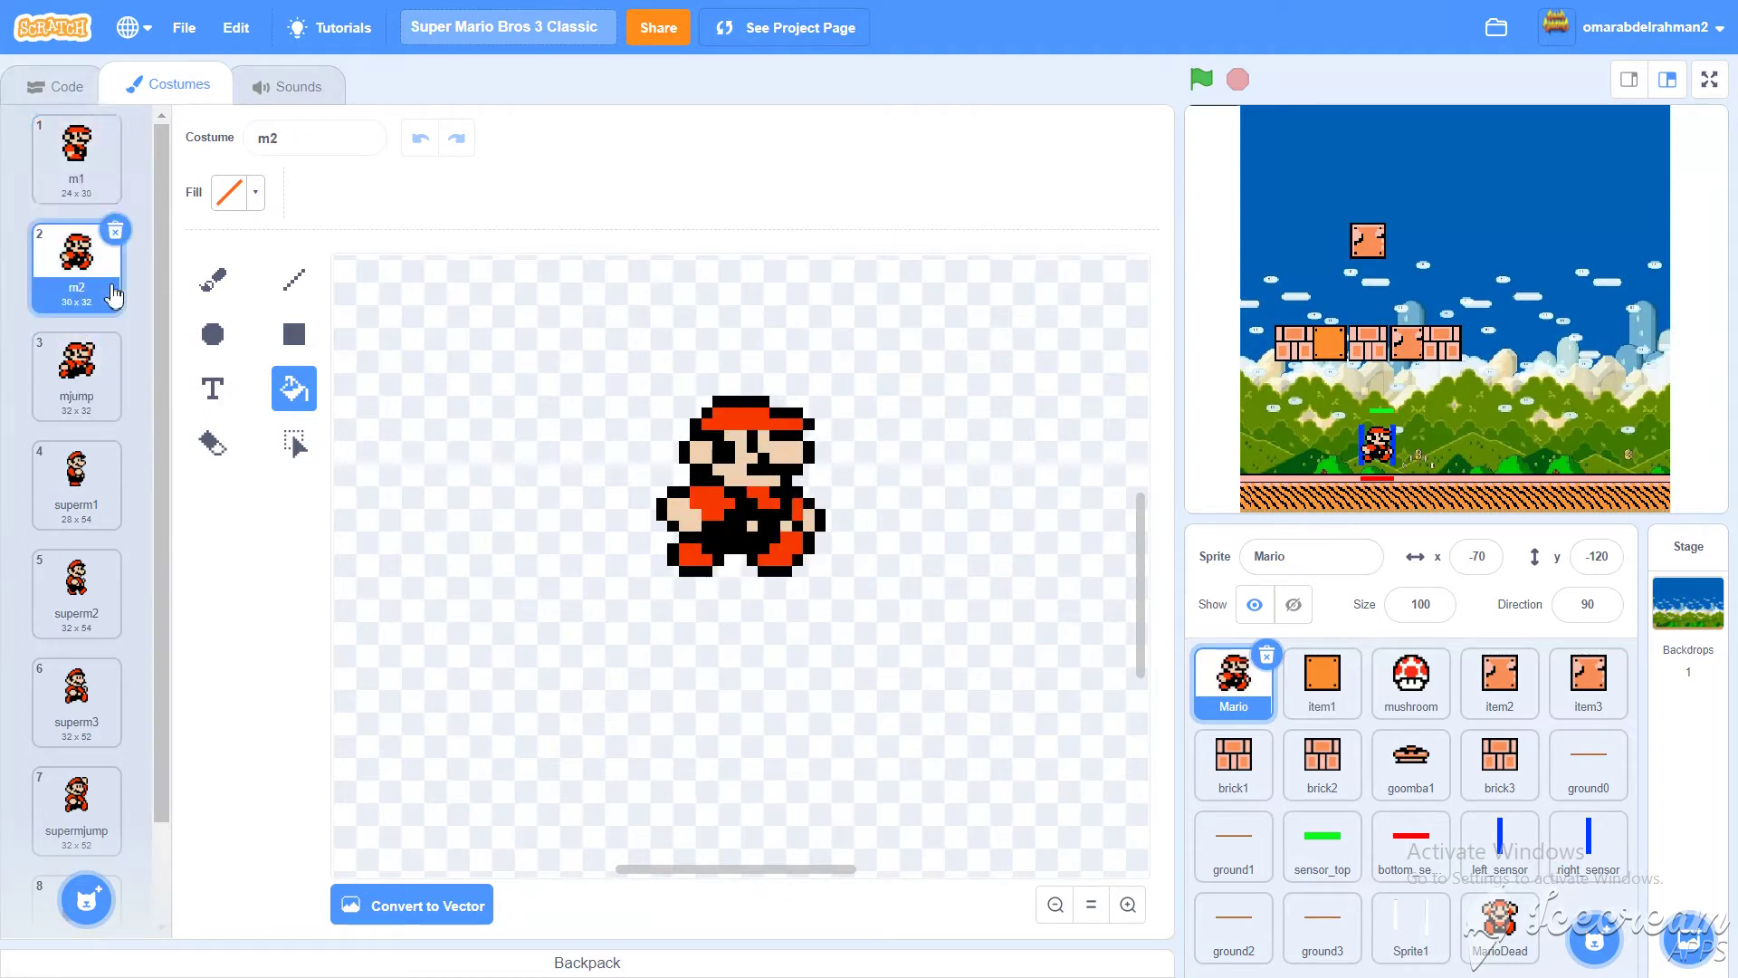
{"action": "left_click", "coordinate": [95, 186]}
{"action": "left_click", "coordinate": [90, 272]}
{"action": "left_click", "coordinate": [82, 372]}
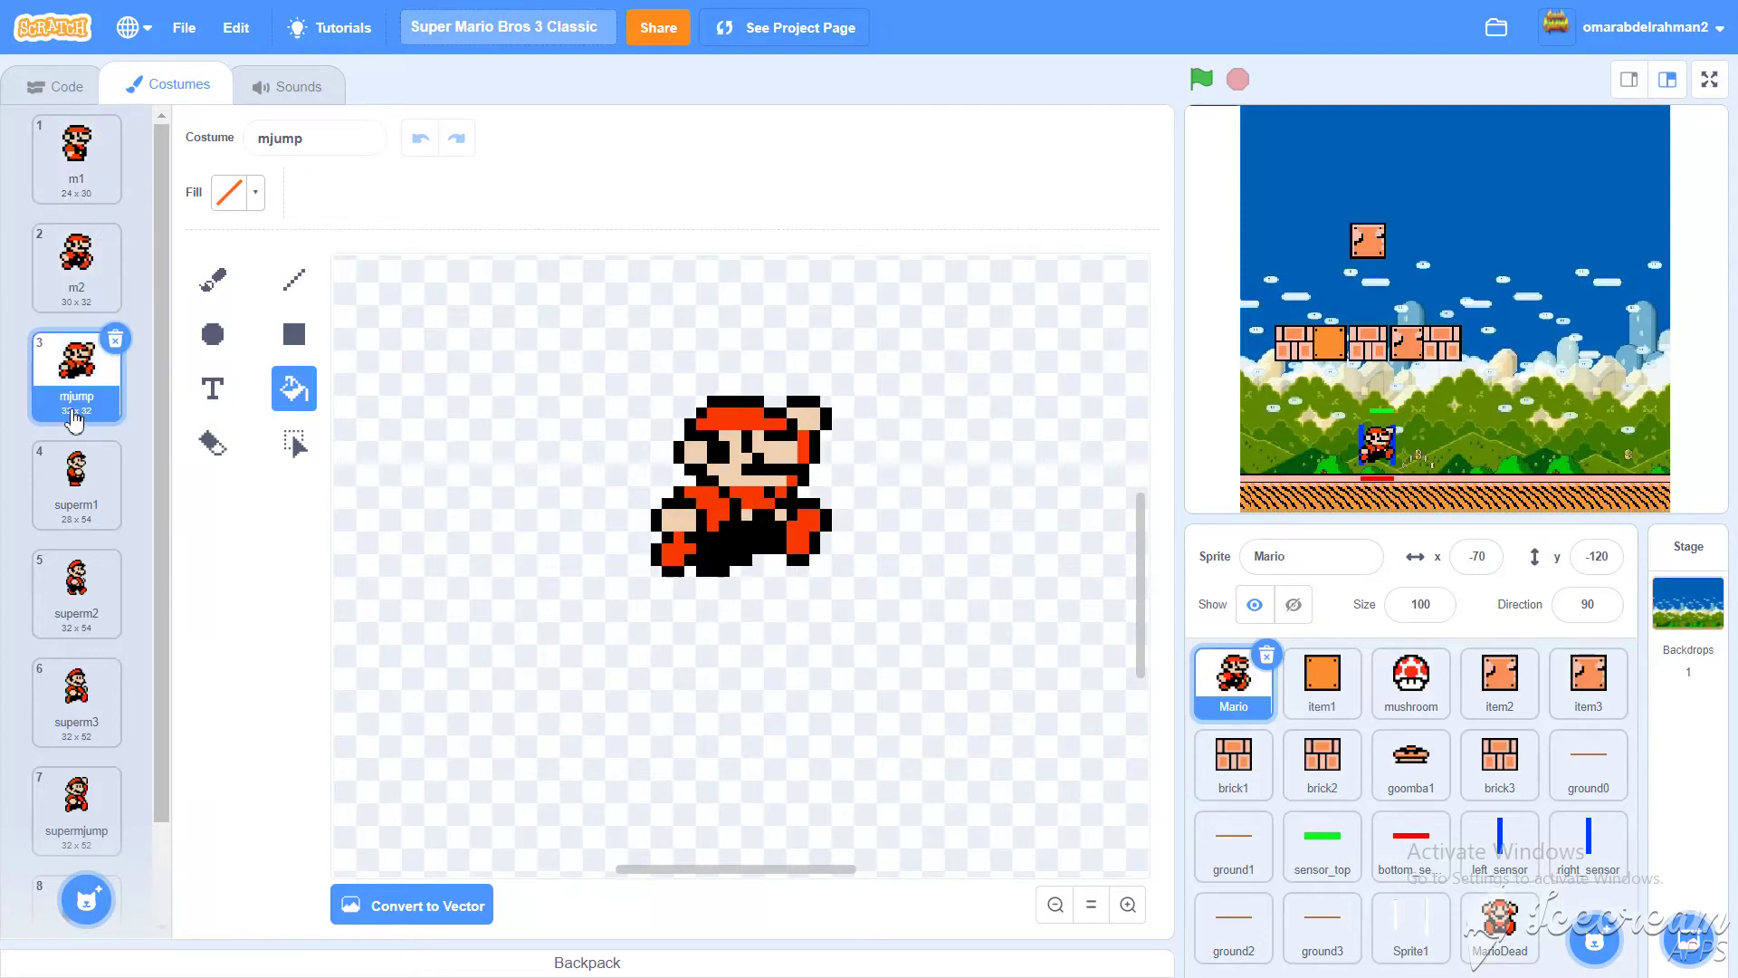
View the superm1–superm3 costumes and select a small region on superm3.
{"action": "left_click", "coordinate": [40, 488]}
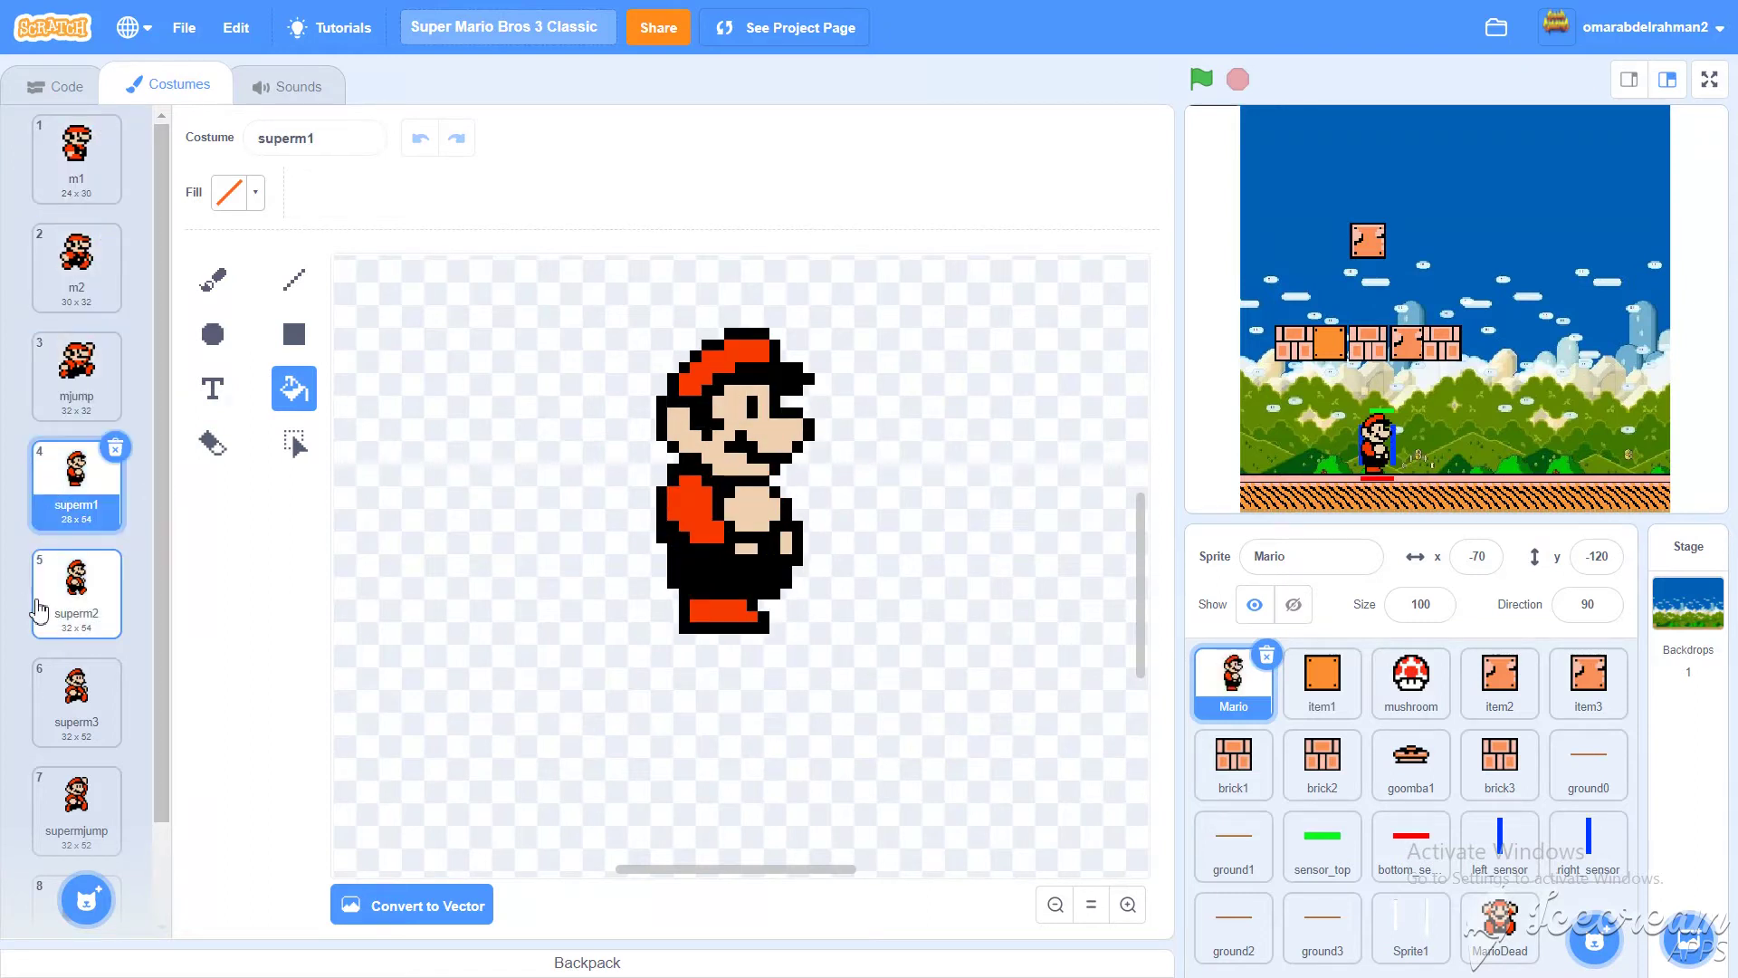
{"action": "left_click", "coordinate": [72, 597]}
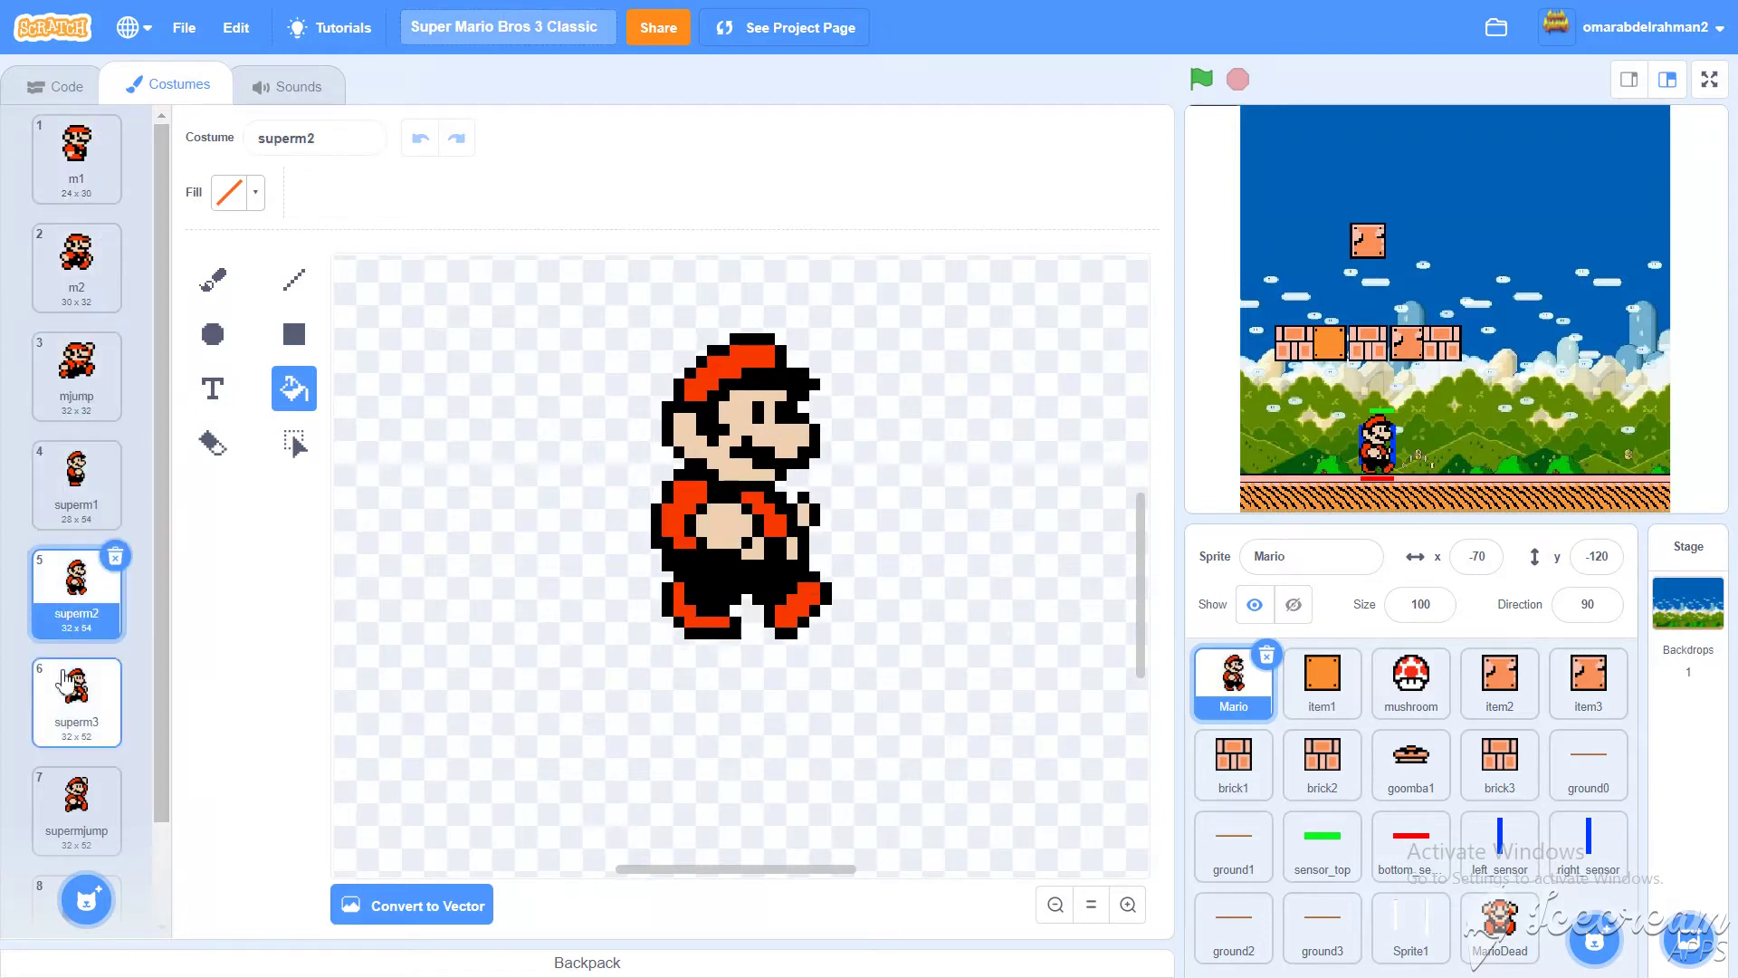
{"action": "left_click", "coordinate": [77, 693]}
{"action": "left_click", "coordinate": [73, 593]}
{"action": "left_click", "coordinate": [77, 693]}
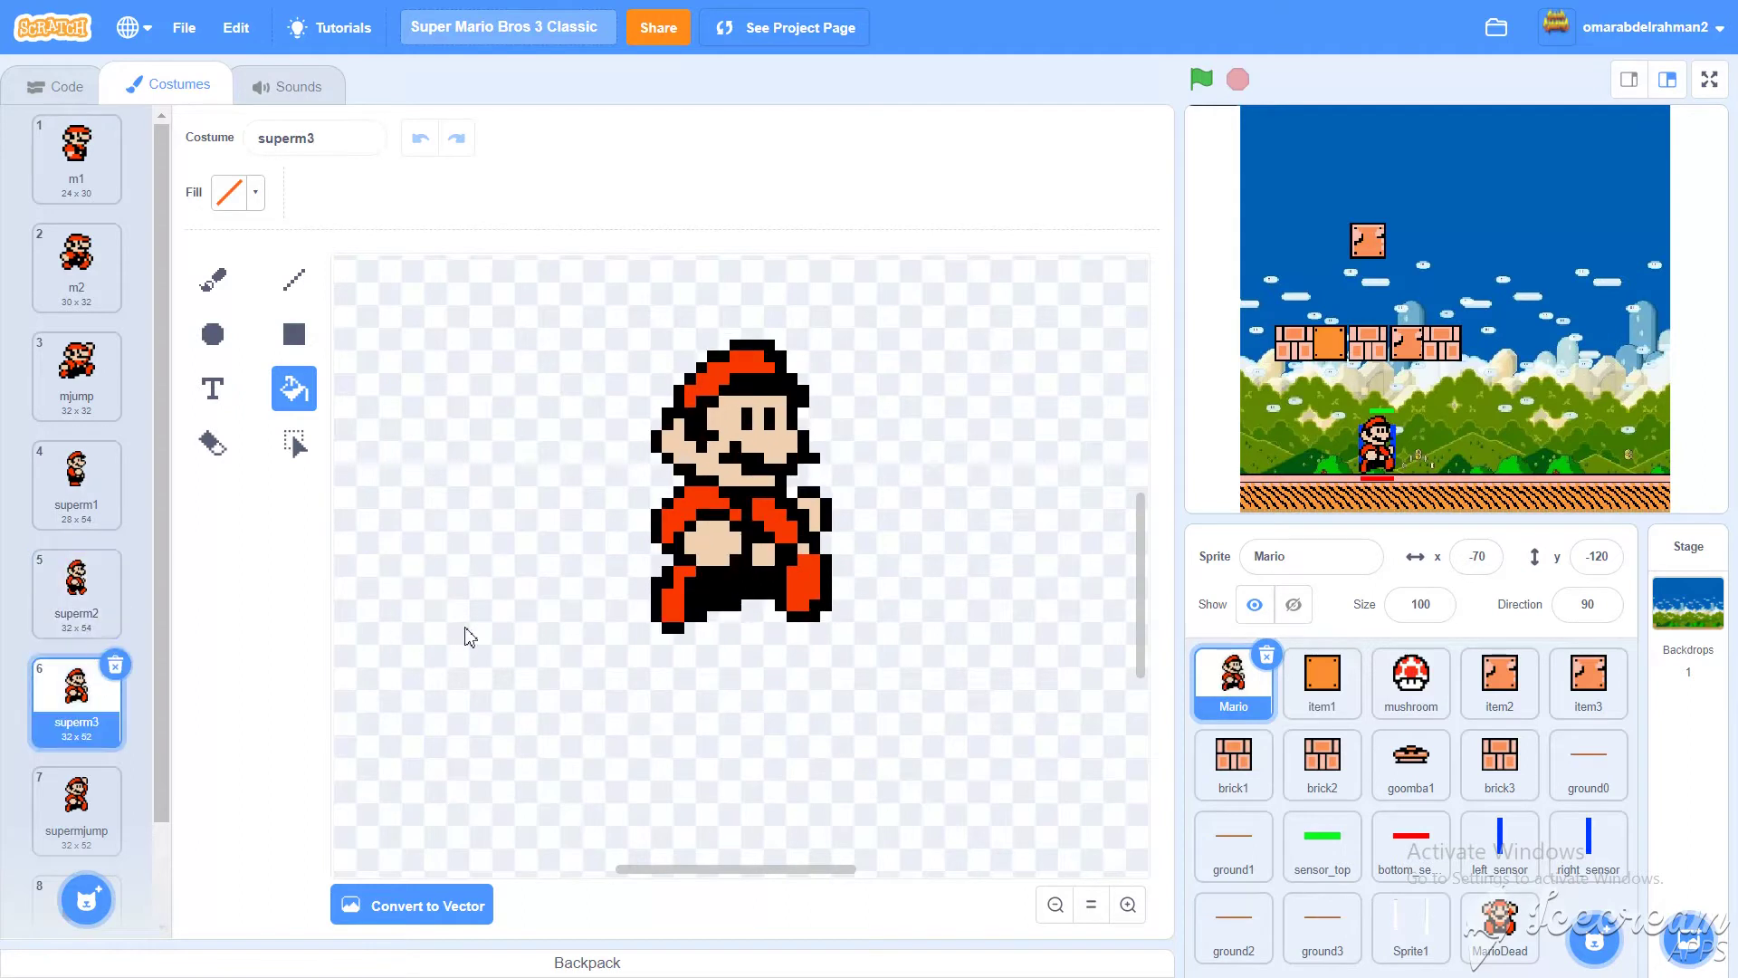
{"action": "left_click", "coordinate": [294, 443]}
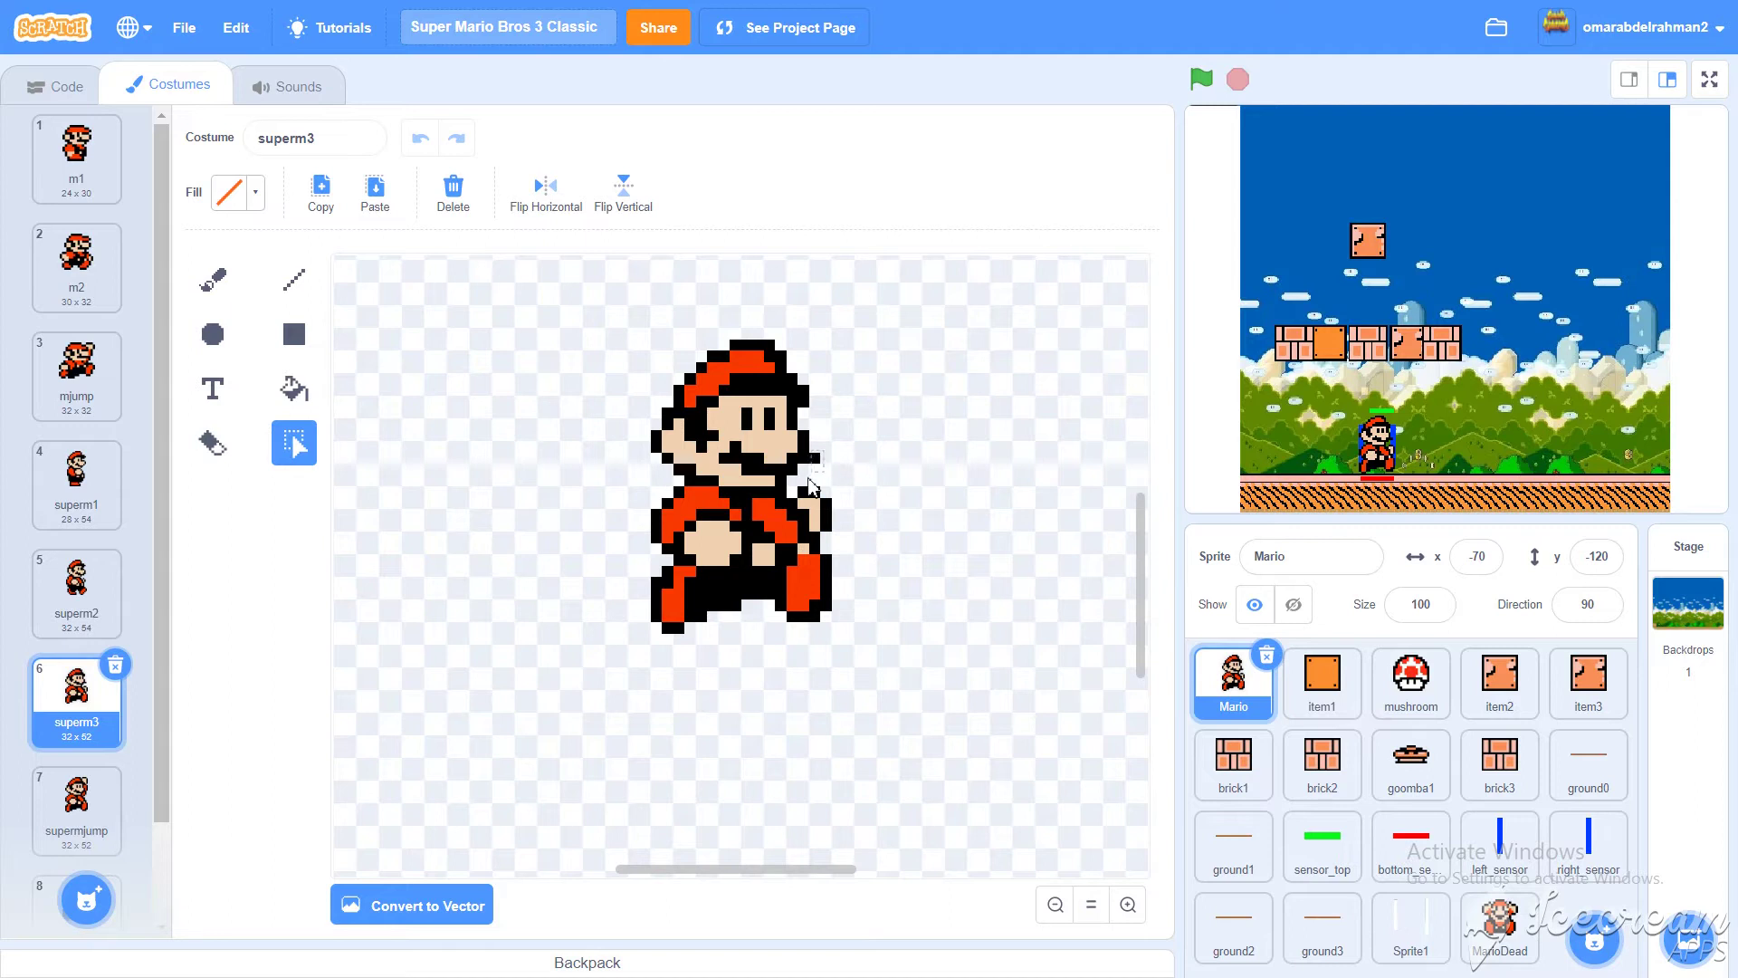
{"action": "left_click_drag", "start_coordinate": [804, 493], "coordinate": [805, 495]}
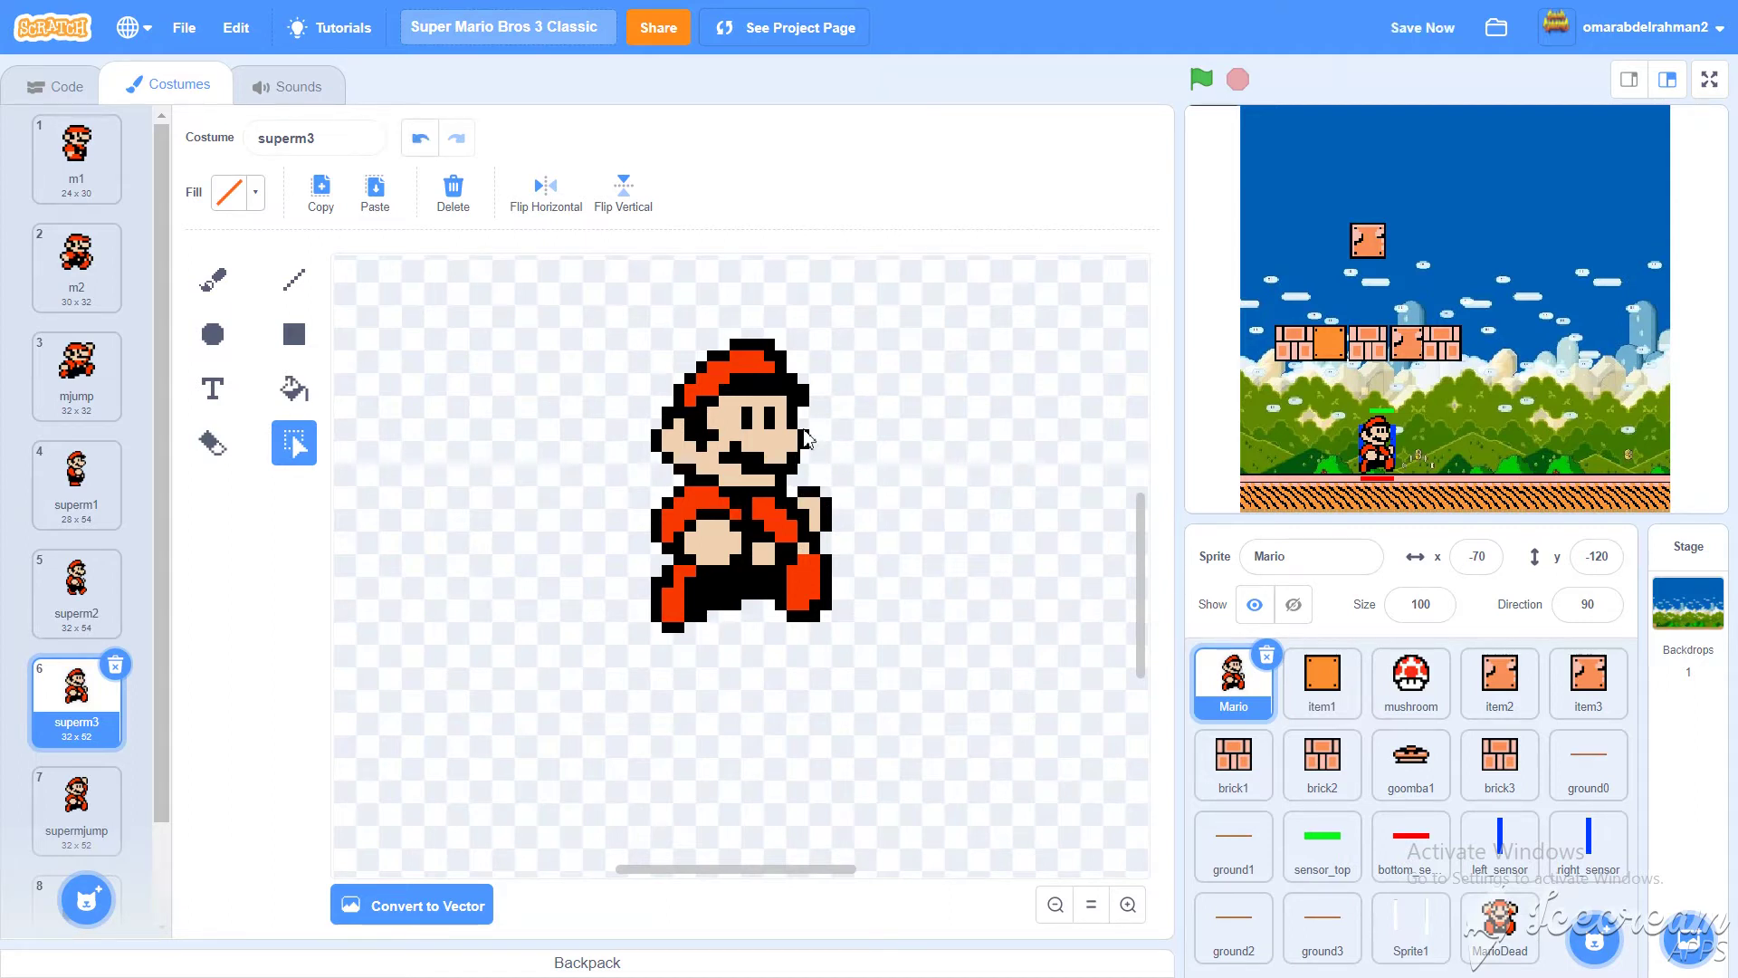
Switch back to the Code tab showing Mario's scripts.
{"action": "left_click", "coordinate": [11, 99]}
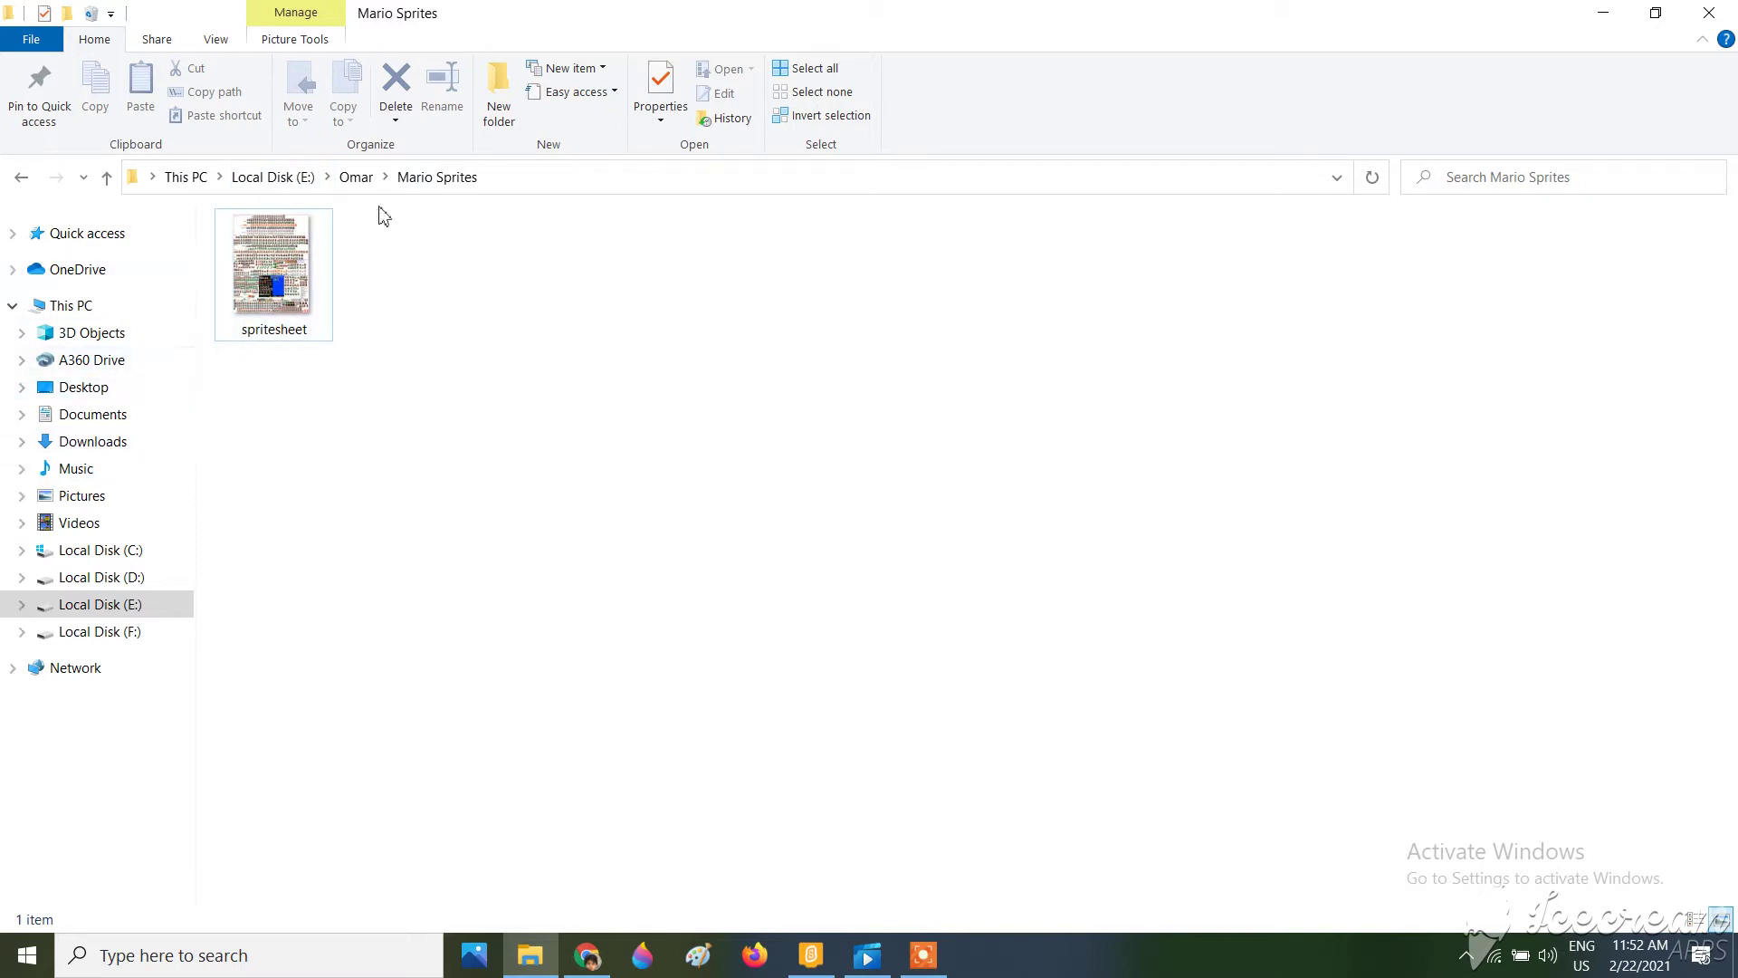
Select the spritesheet image in the Mario Sprites folder and bring up its context menu.
{"action": "left_click_drag", "start_coordinate": [260, 237], "coordinate": [279, 232]}
{"action": "left_click", "coordinate": [298, 280]}
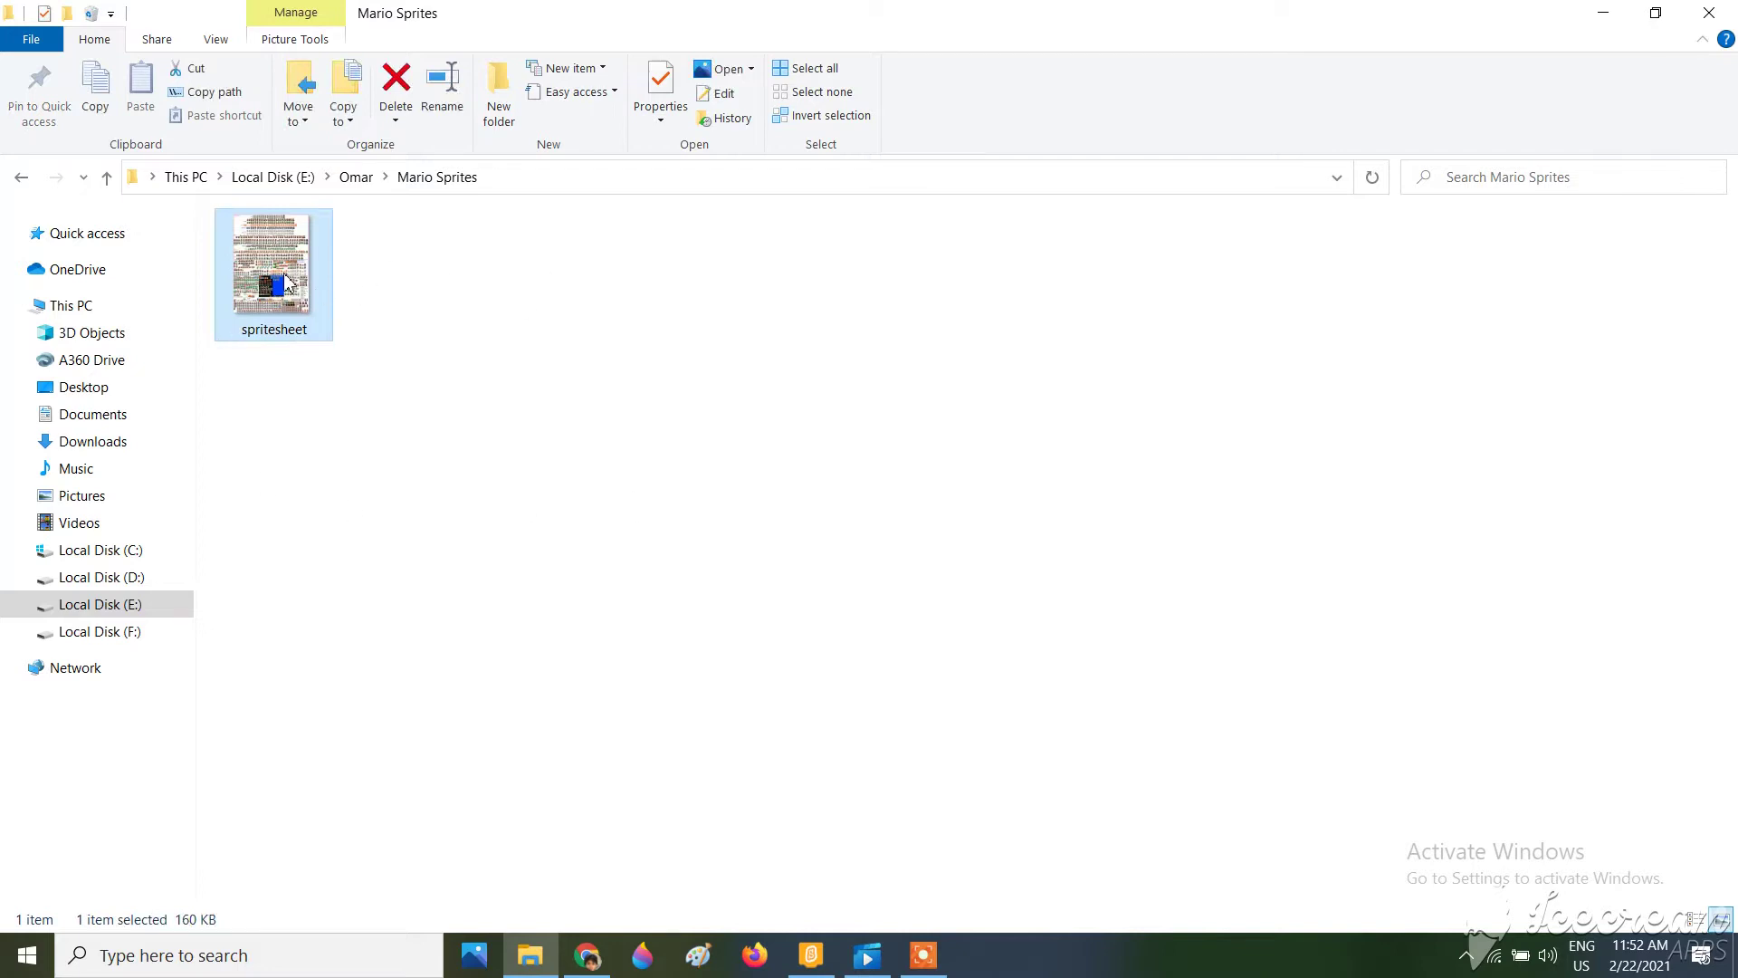
{"action": "right_click", "coordinate": [288, 282]}
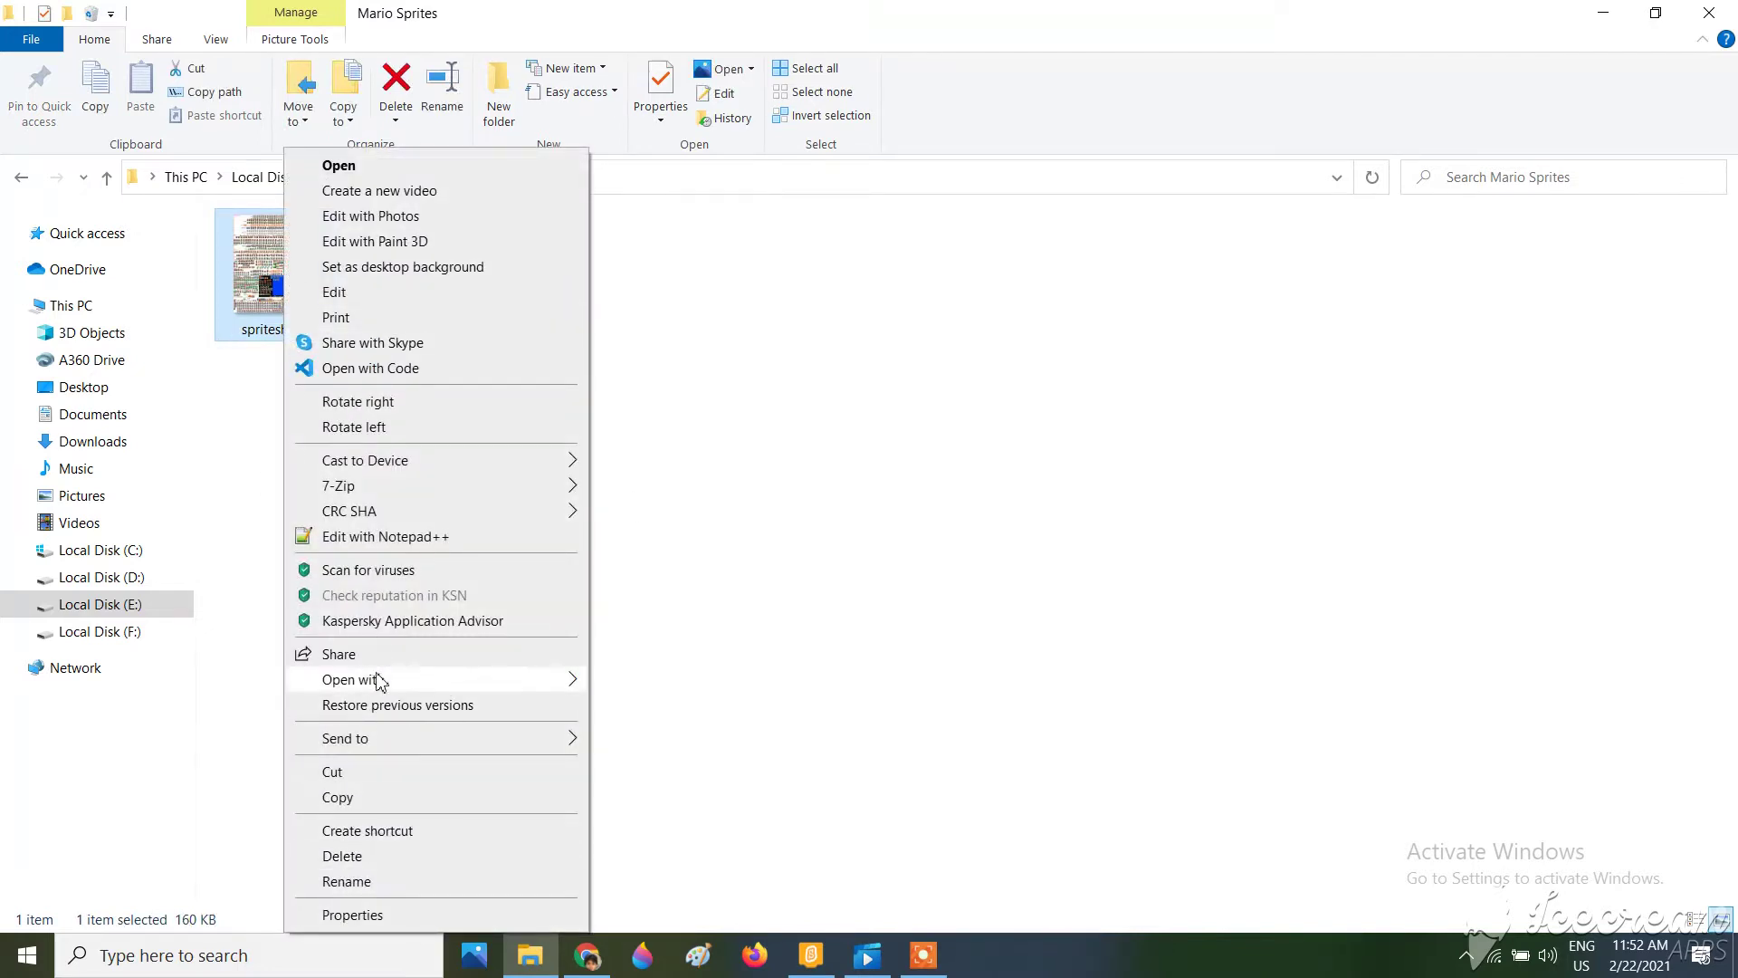
Open the spritesheet in Paint and zoom to the MINI and SUPER Mario rows.
{"action": "mouse_move", "coordinate": [356, 679]}
{"action": "left_click", "coordinate": [633, 706]}
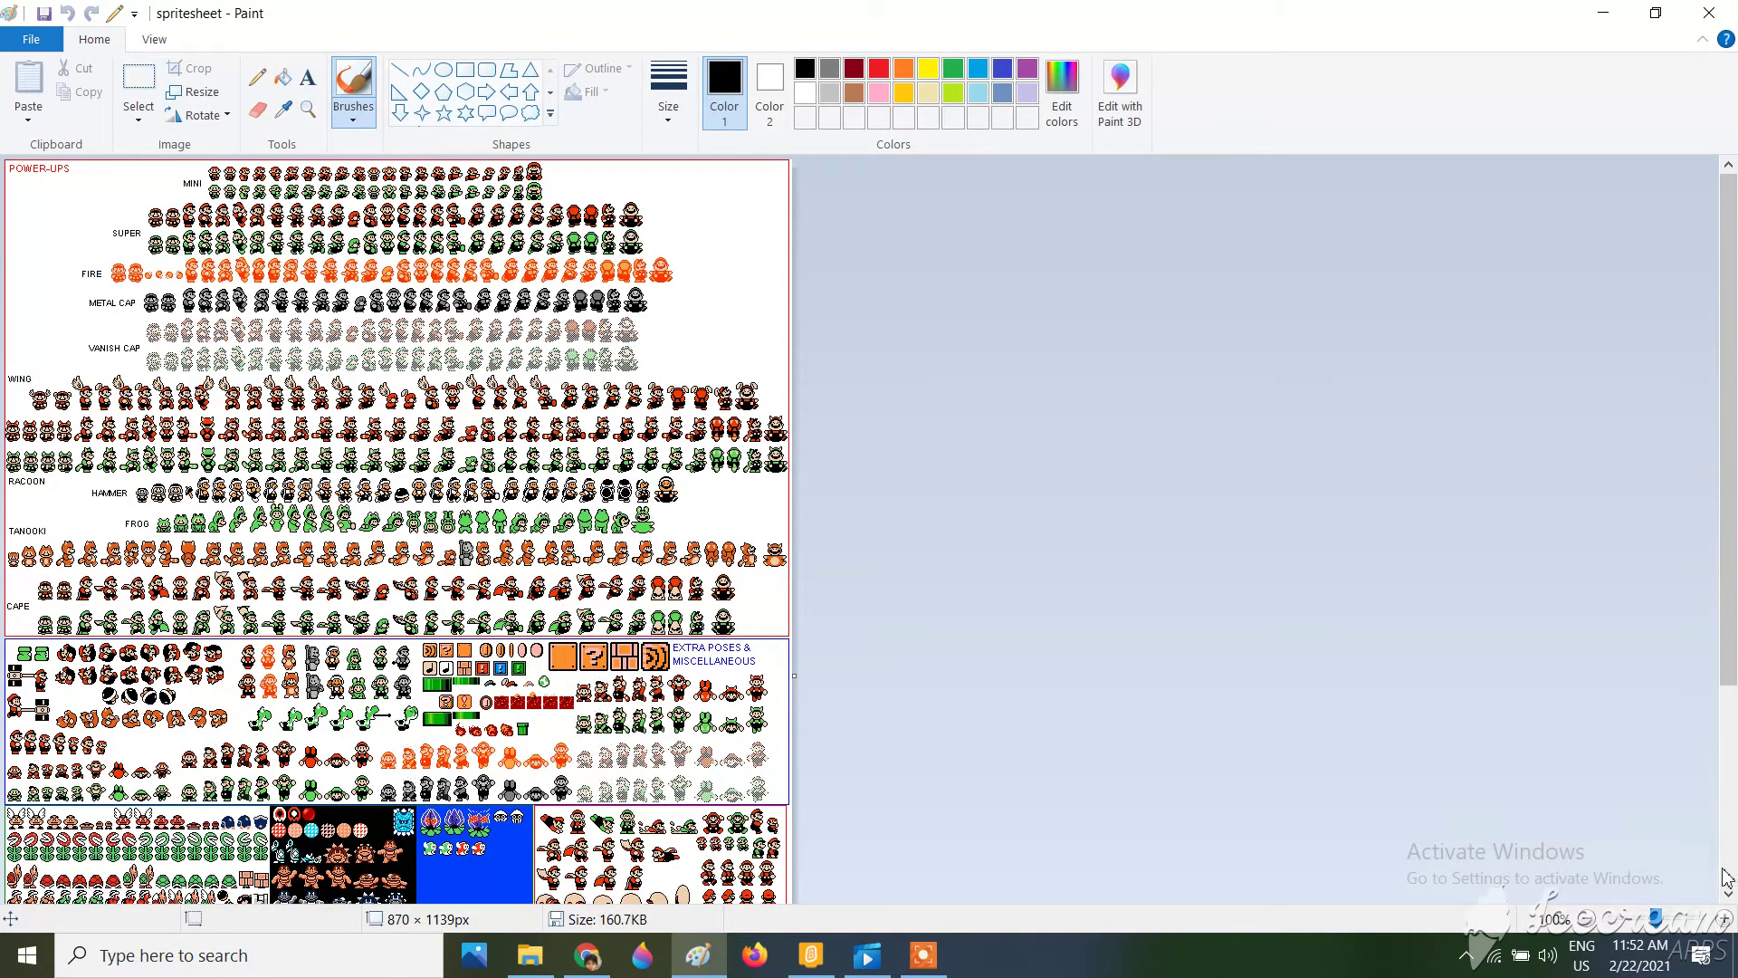
{"action": "left_click", "coordinate": [1729, 919]}
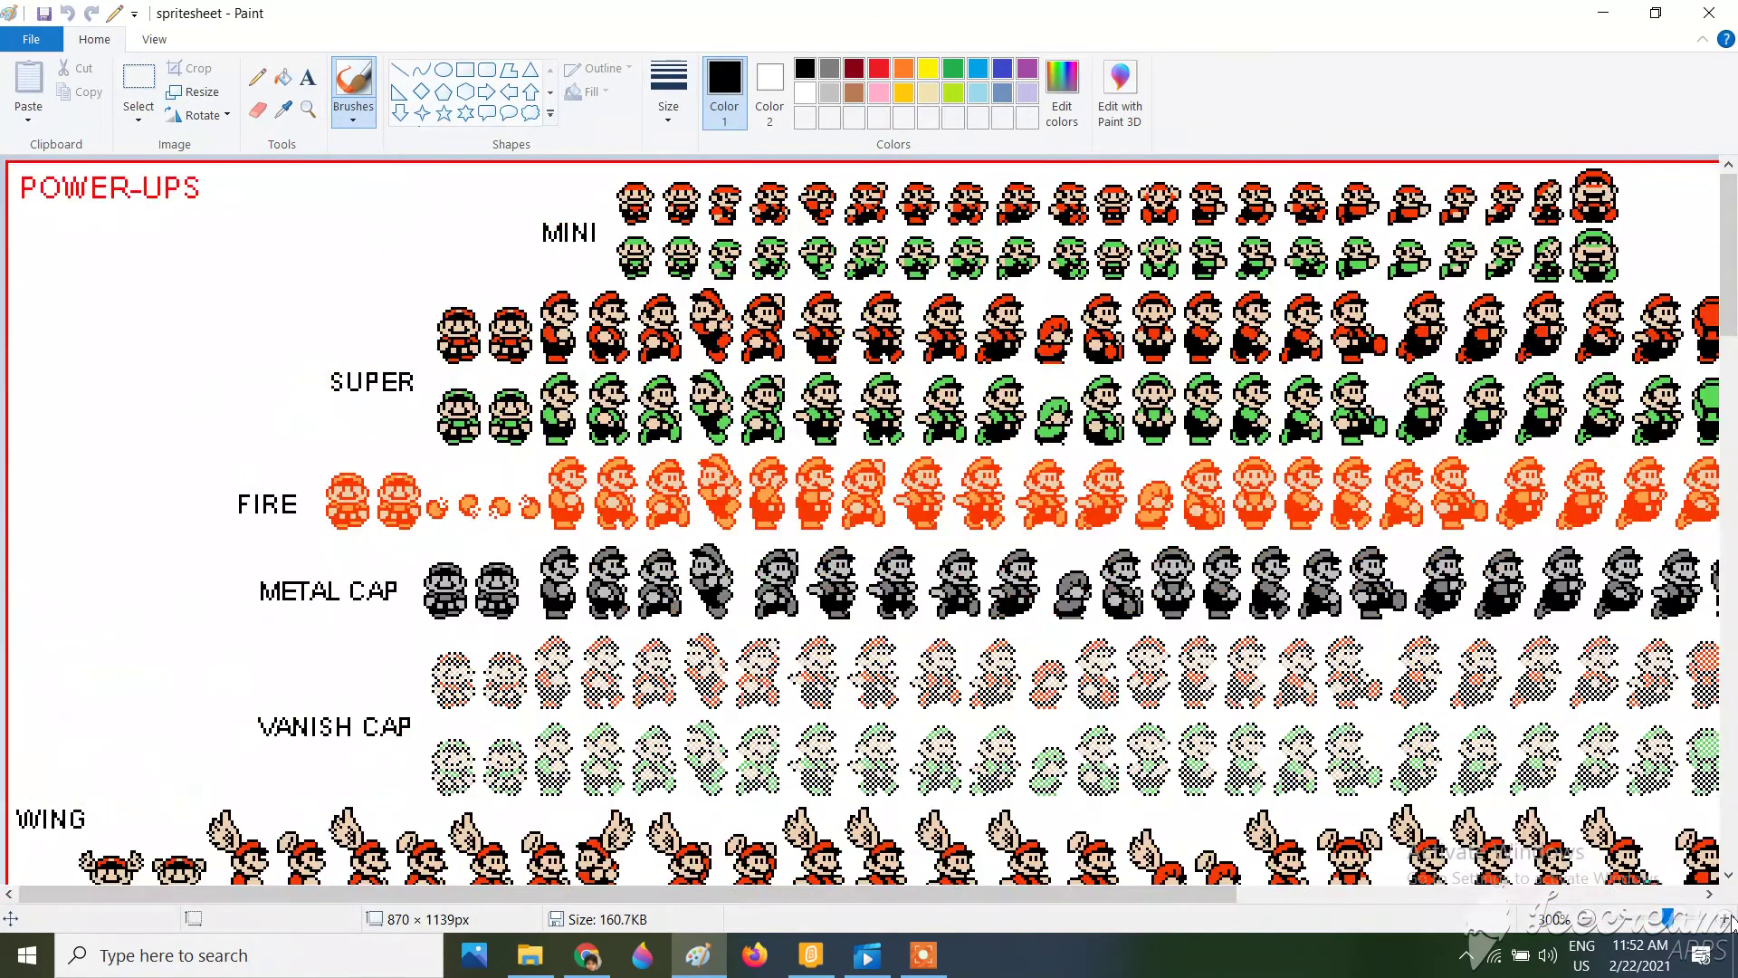
{"action": "left_click", "coordinate": [1729, 919]}
{"action": "left_click_drag", "start_coordinate": [1730, 235], "coordinate": [1732, 813]}
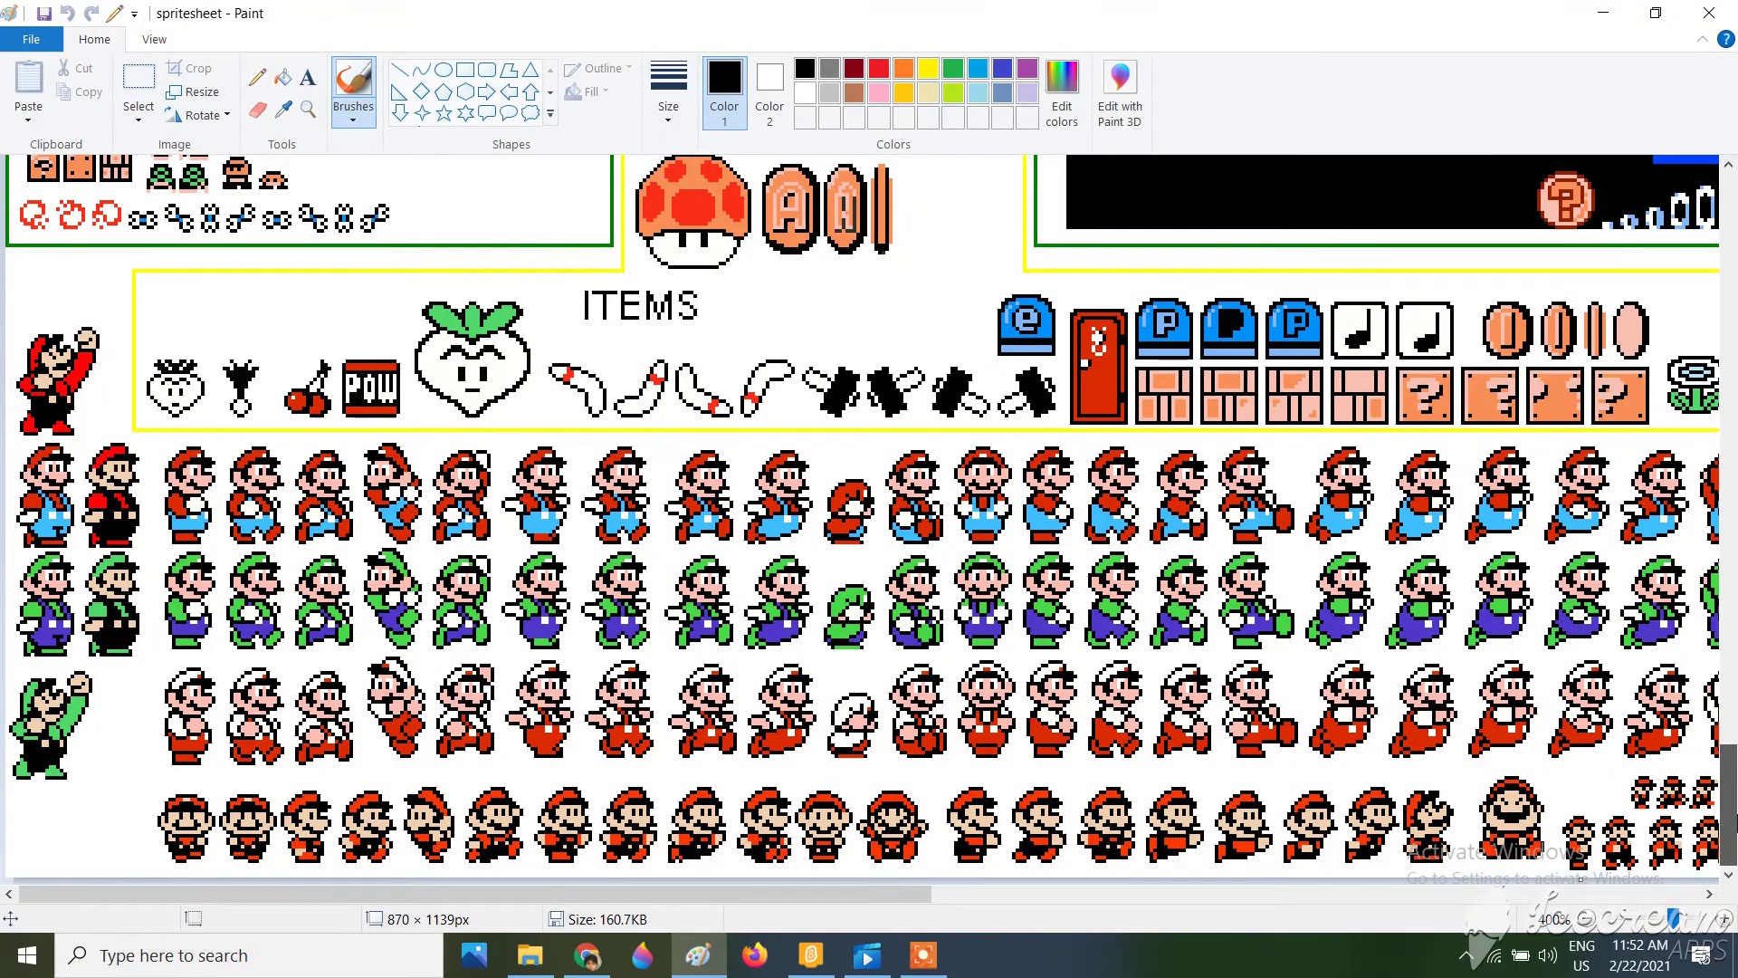
{"action": "left_click_drag", "start_coordinate": [1732, 813], "coordinate": [1729, 244]}
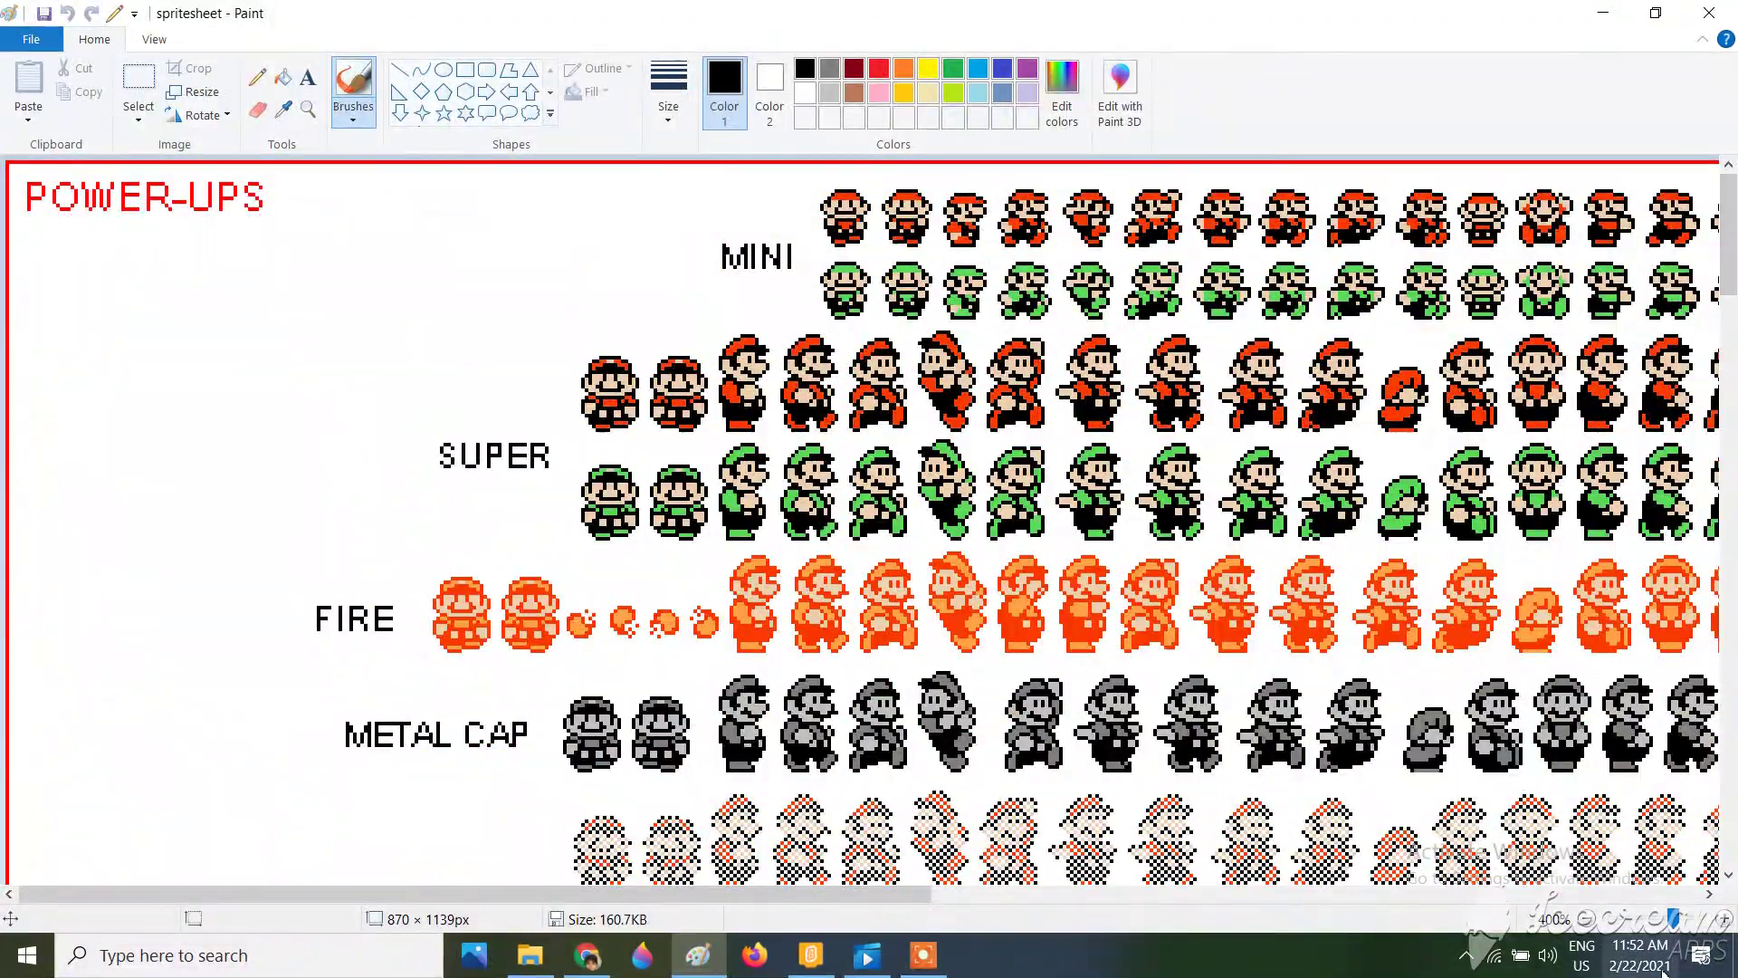
{"action": "left_click", "coordinate": [1726, 920]}
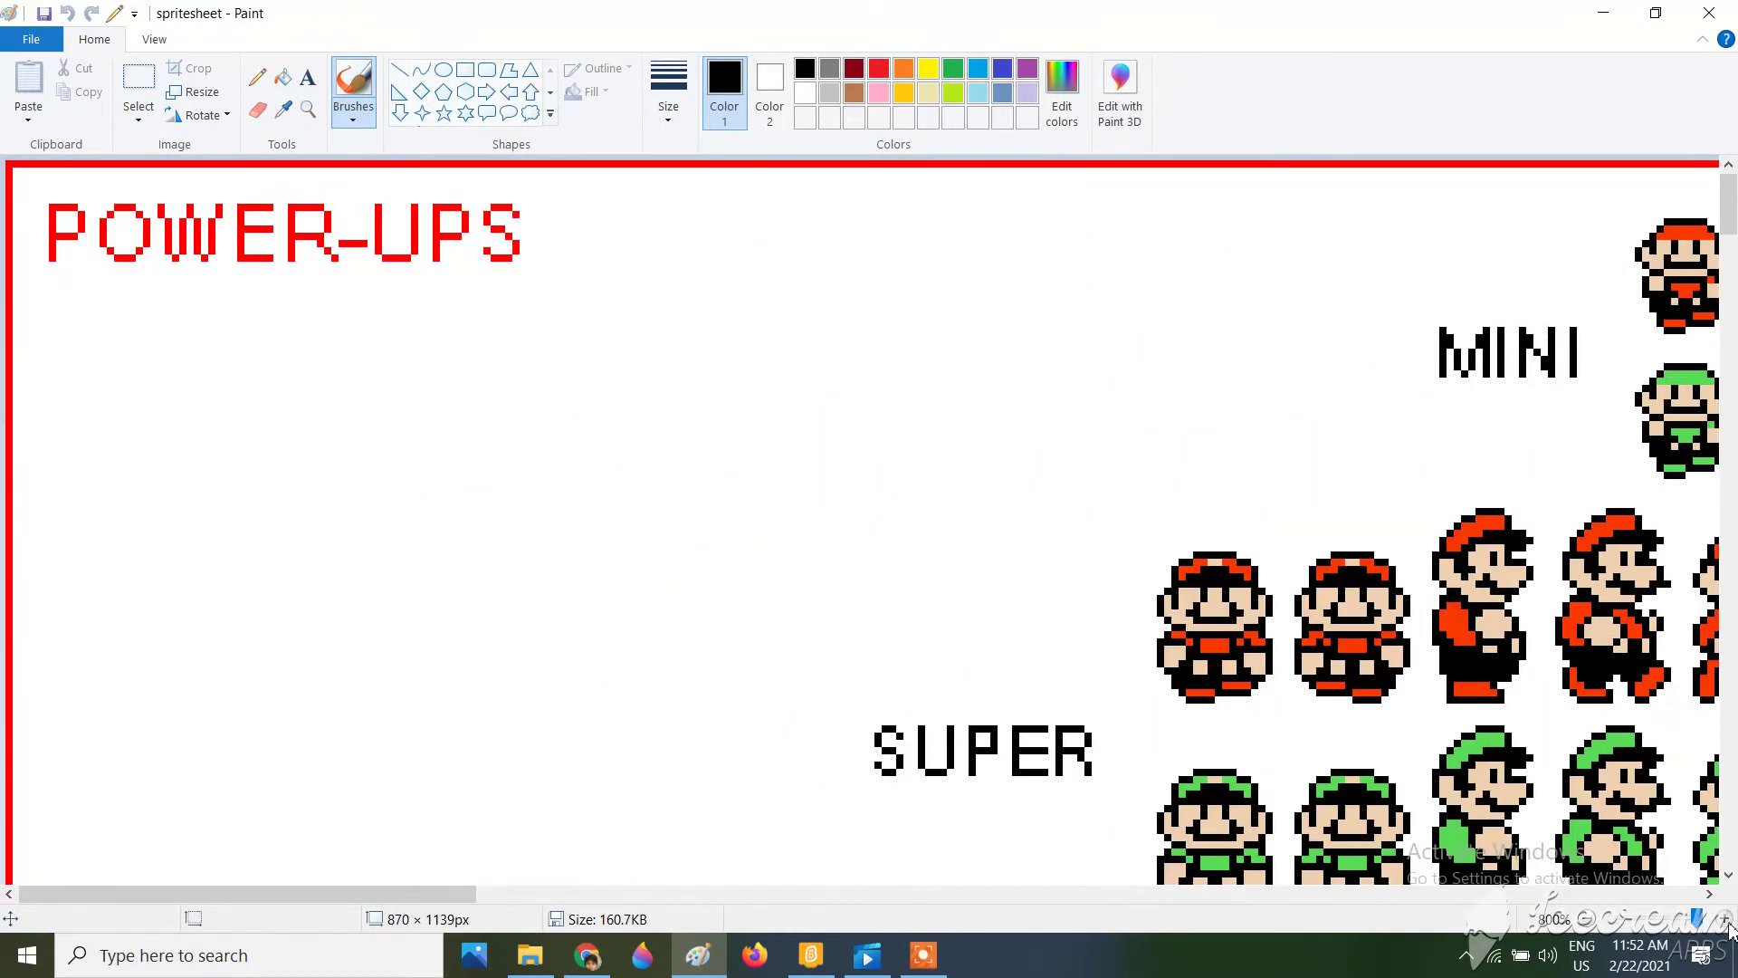
{"action": "mouse_move", "coordinate": [424, 893]}
{"action": "left_mouse_down"}
{"action": "mouse_move", "coordinate": [862, 914]}
{"action": "mouse_move", "coordinate": [799, 914]}
{"action": "left_mouse_up"}
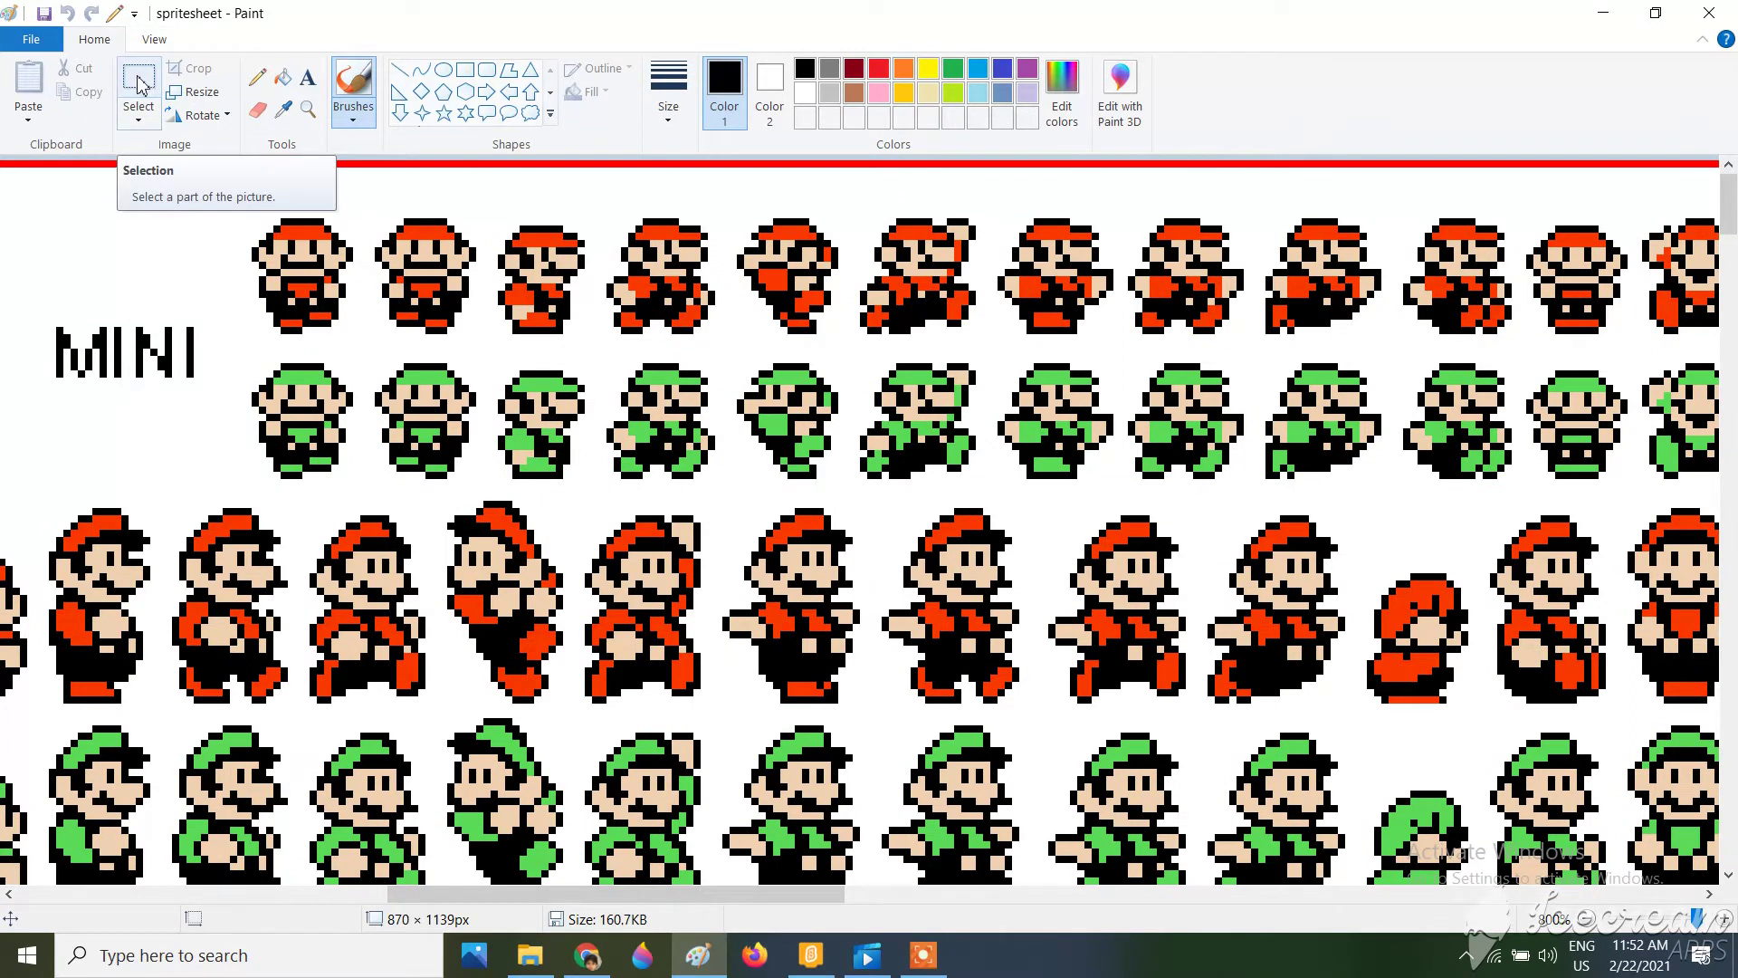
Choose rectangular Select in Paint, then open and dismiss the Windows search panel.
{"action": "left_click", "coordinate": [140, 86]}
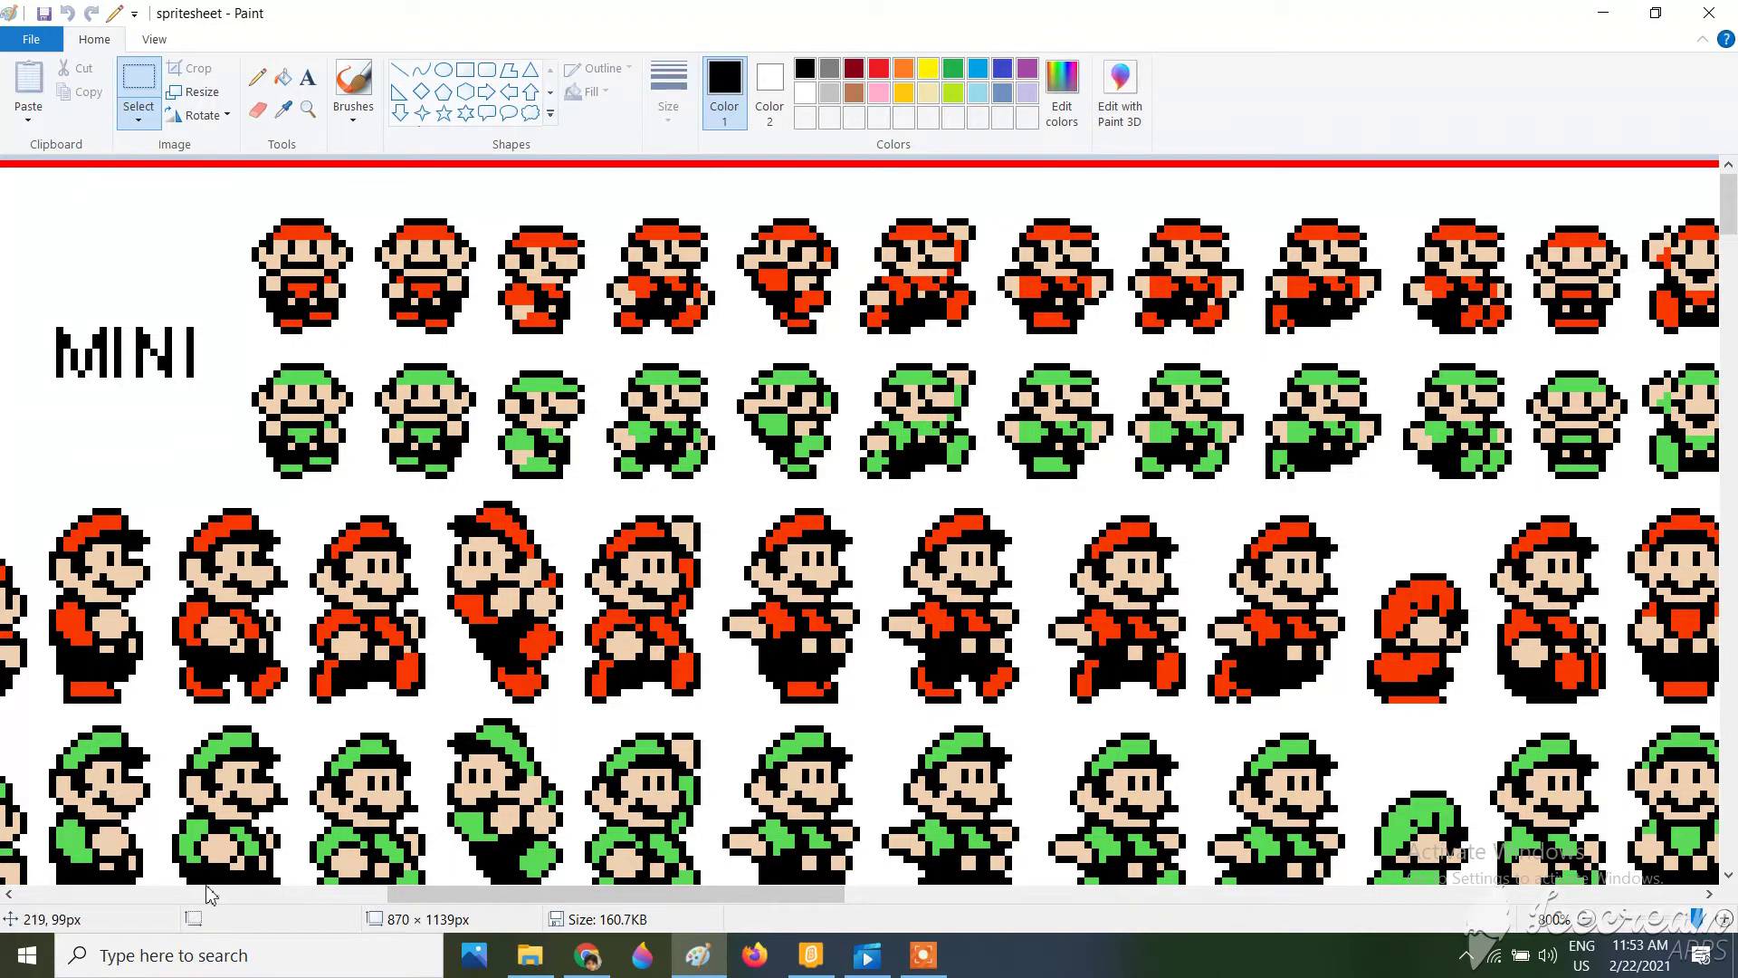
{"action": "left_click", "coordinate": [124, 955]}
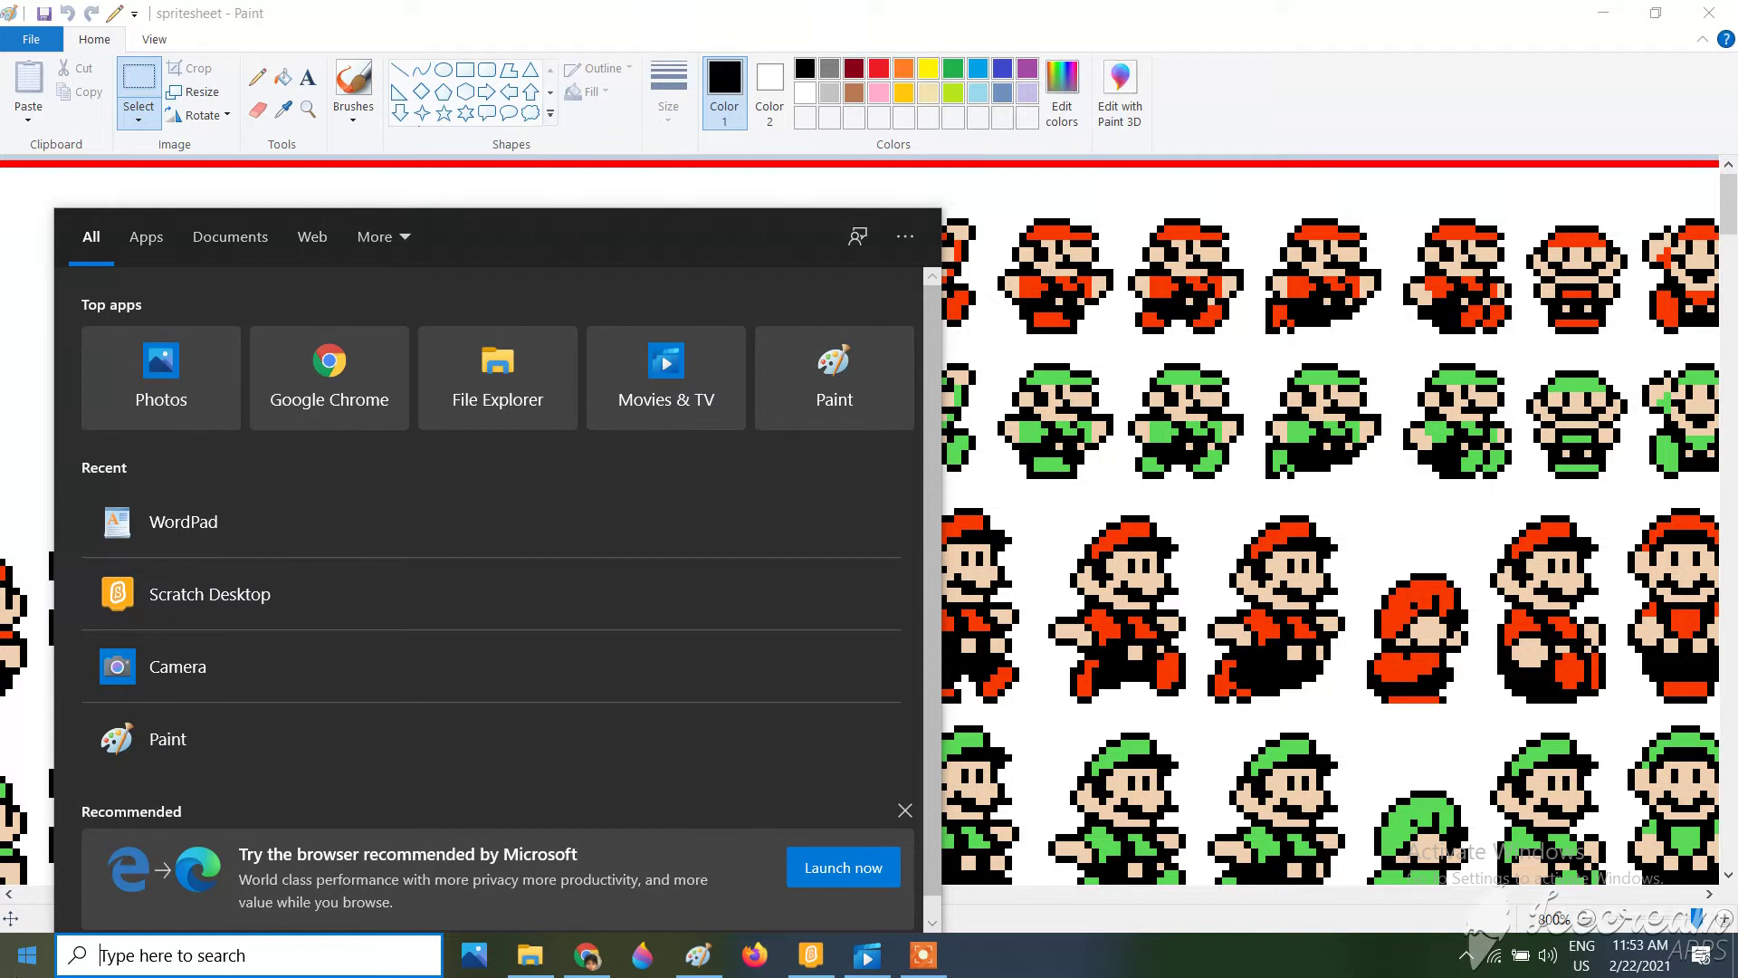
{"action": "key", "text": "Escape"}
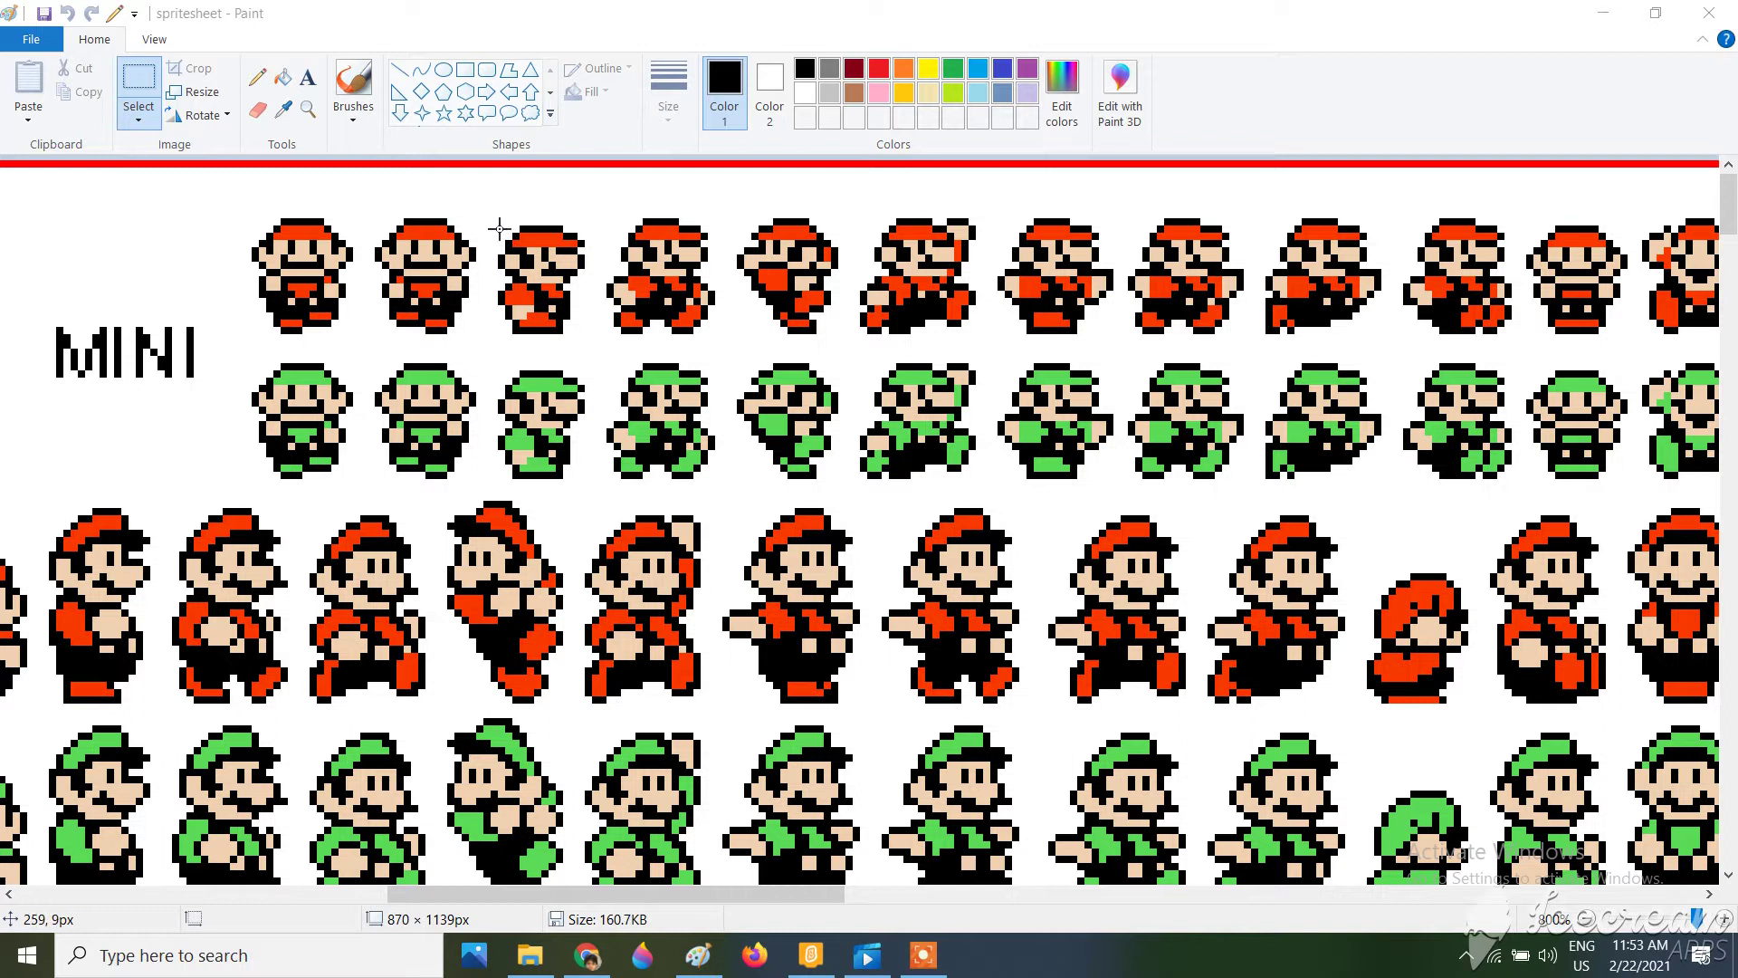
Copy the third small red Mario from the spritesheet and start a new Paint window.
{"action": "left_click_drag", "start_coordinate": [500, 228], "coordinate": [555, 317]}
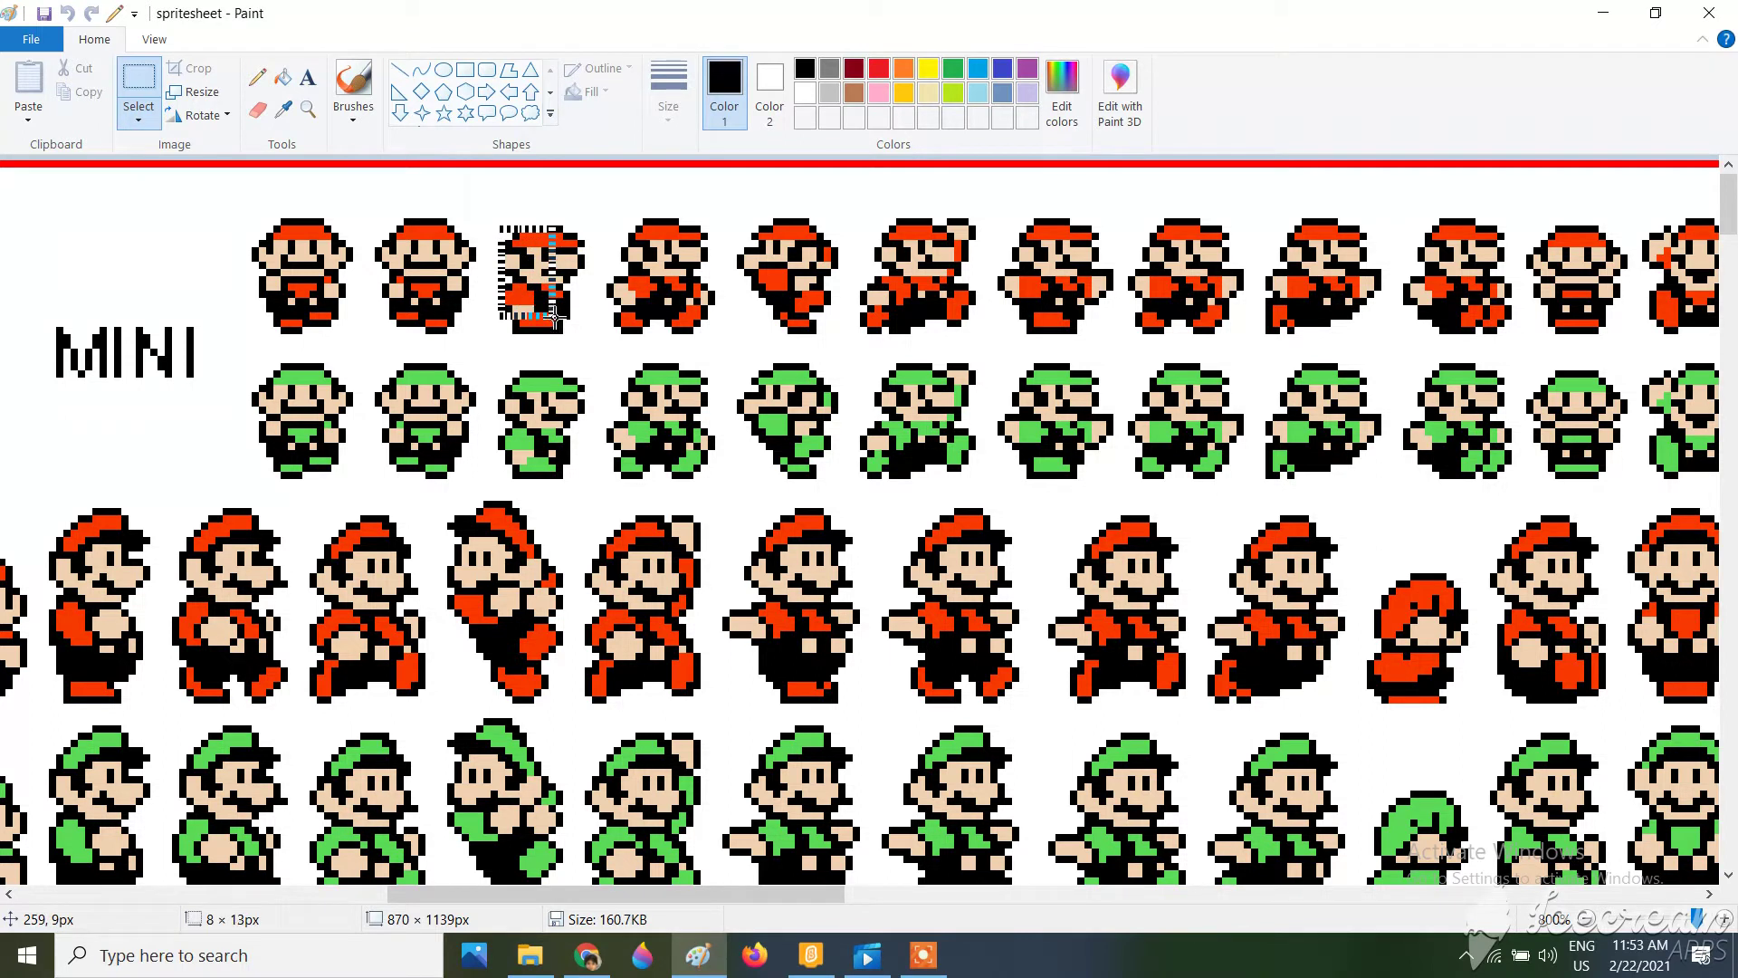
{"action": "left_click_drag", "start_coordinate": [555, 317], "coordinate": [580, 331]}
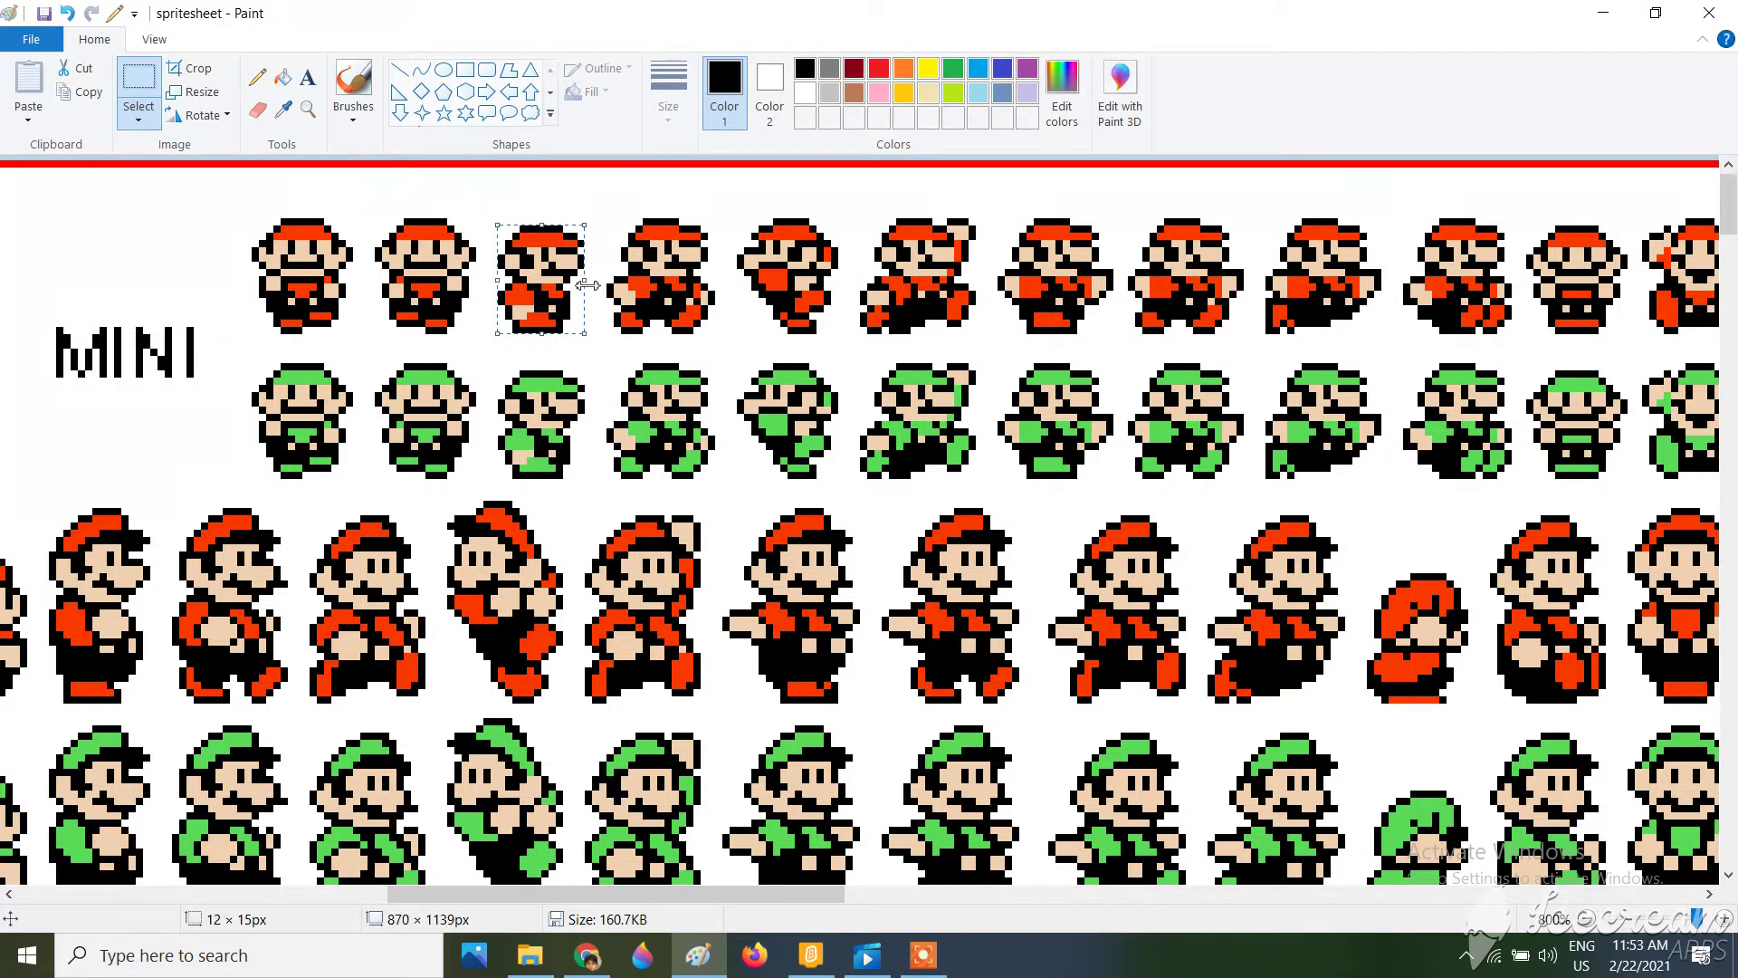
{"action": "right_click", "coordinate": [549, 283]}
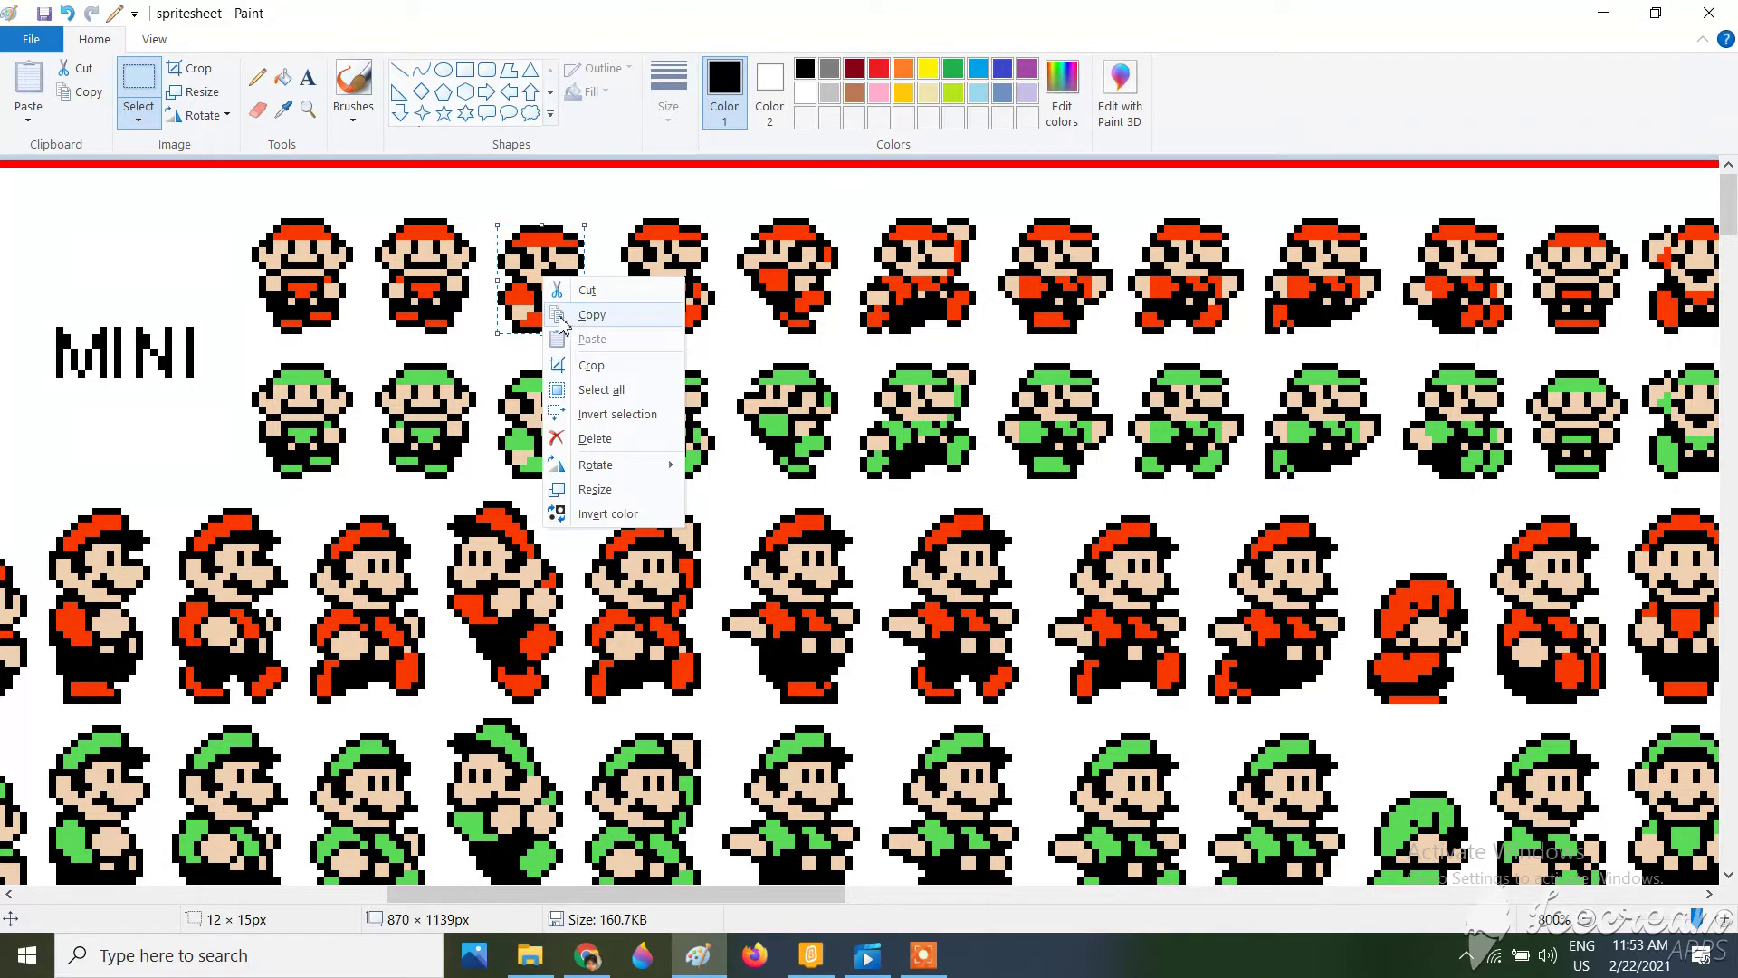
{"action": "left_click", "coordinate": [560, 317]}
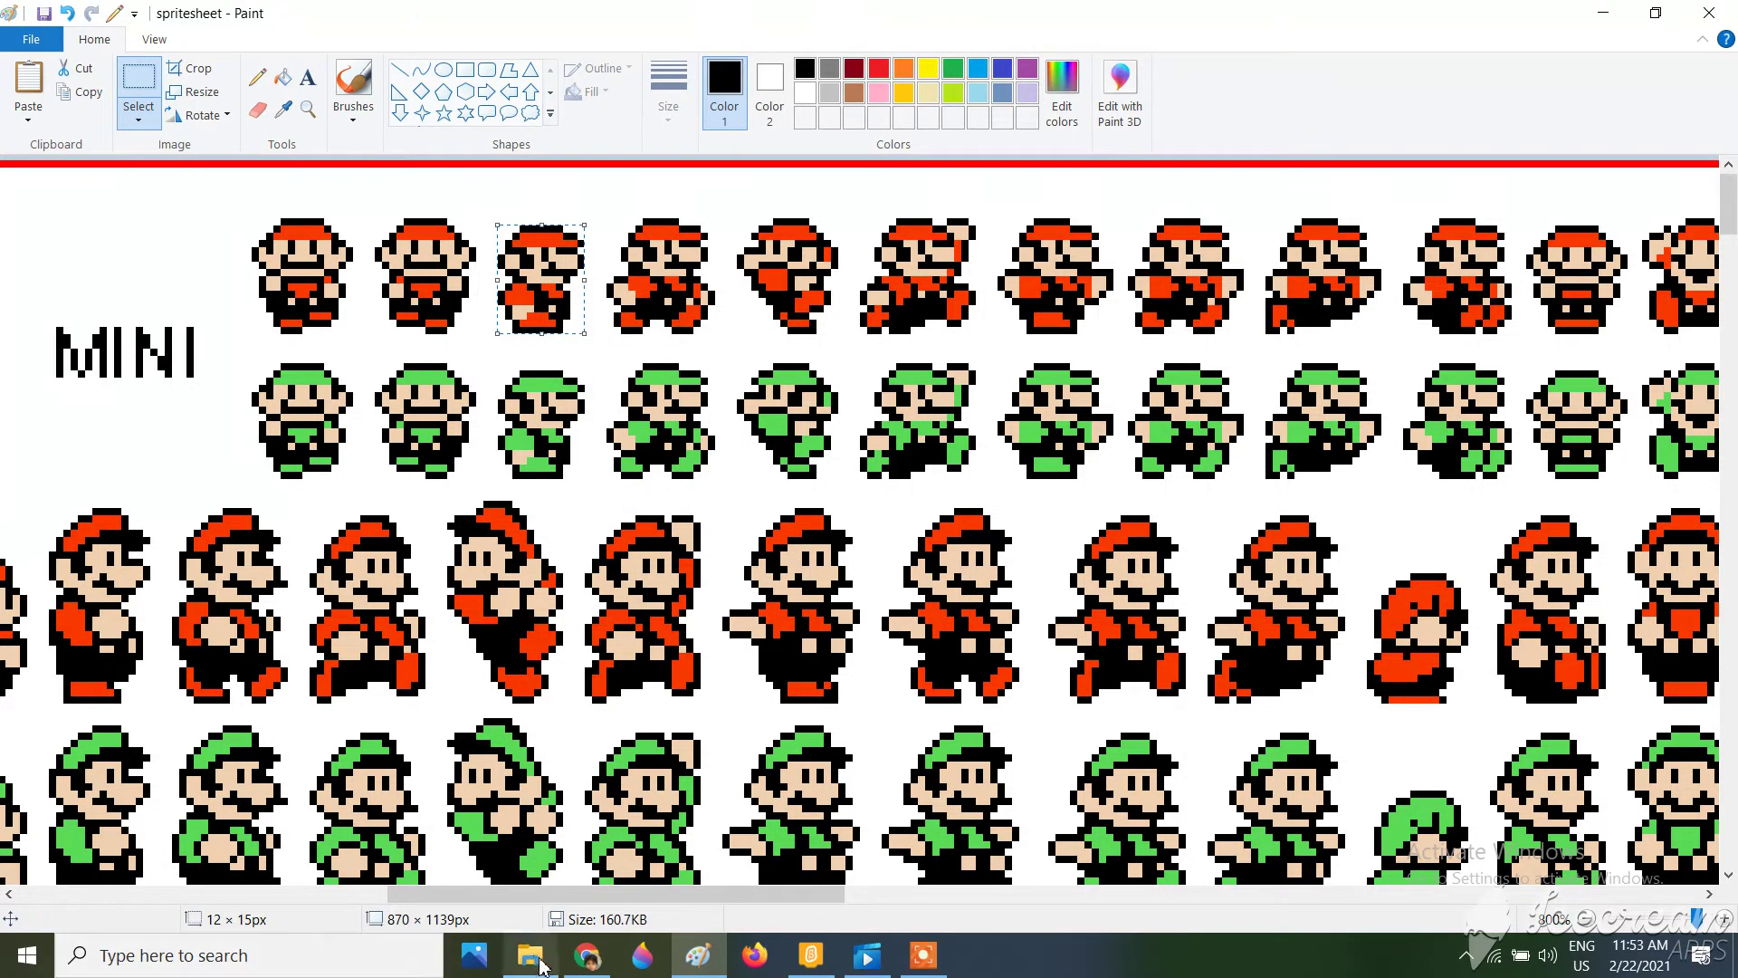
{"action": "left_click", "coordinate": [337, 955]}
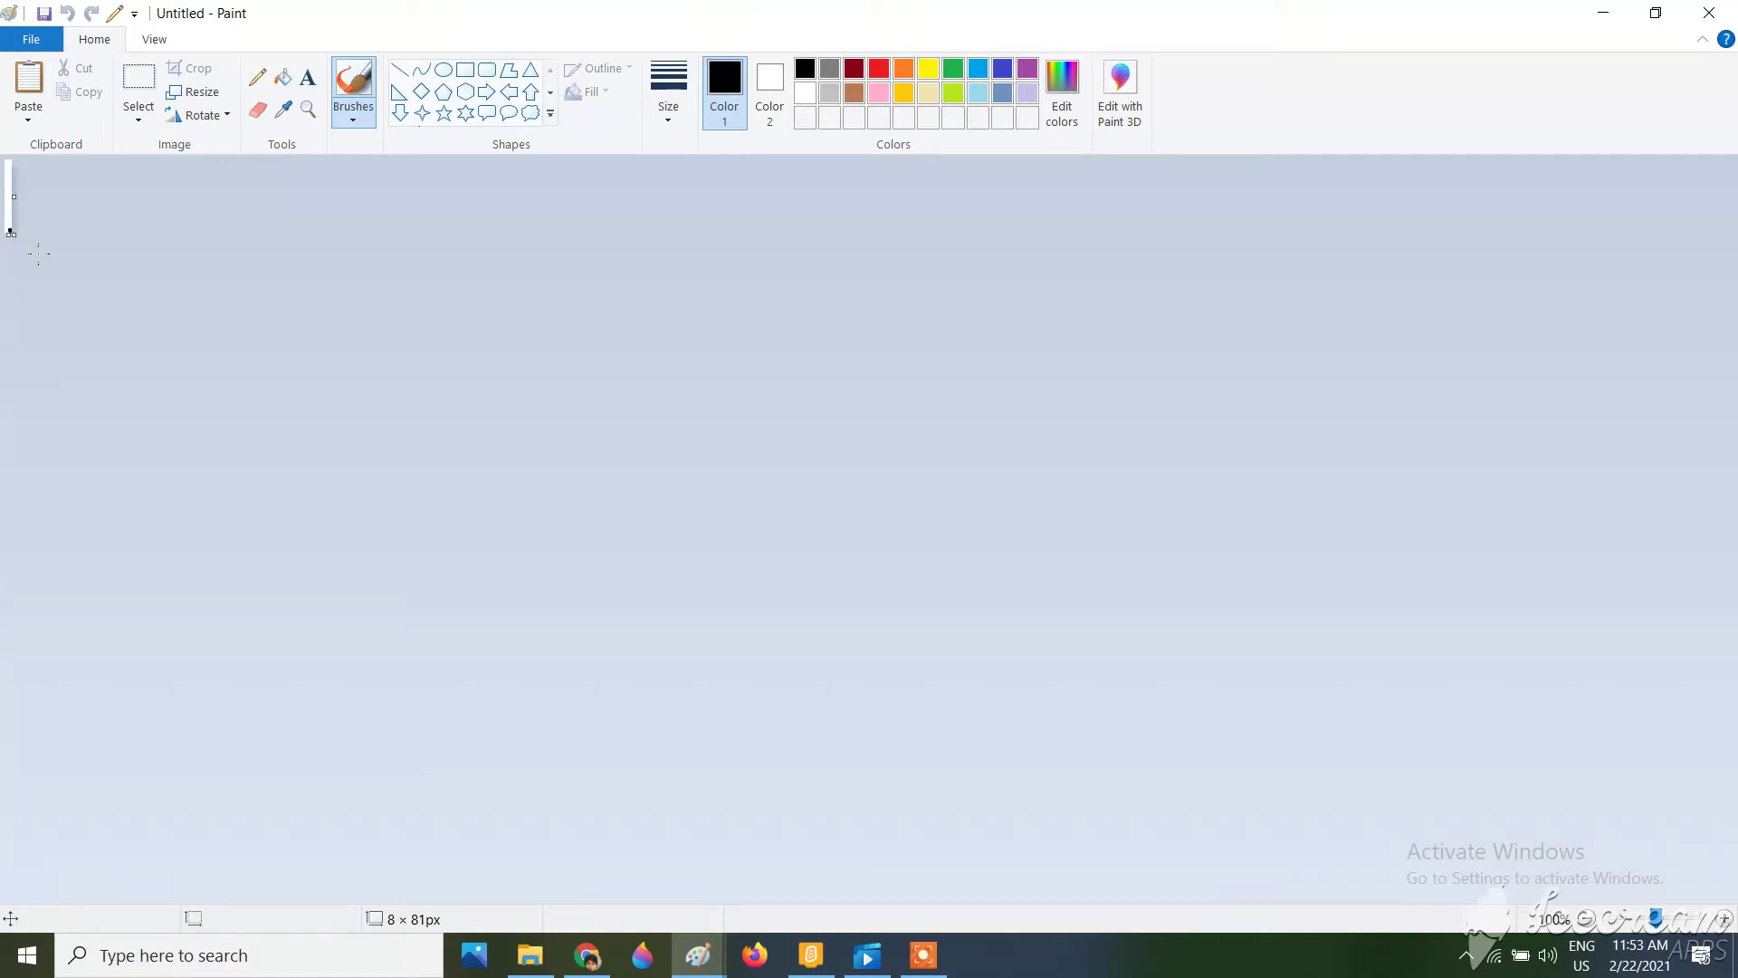
Zoom in on the blank canvas and drag it much larger.
{"action": "left_click", "coordinate": [70, 16]}
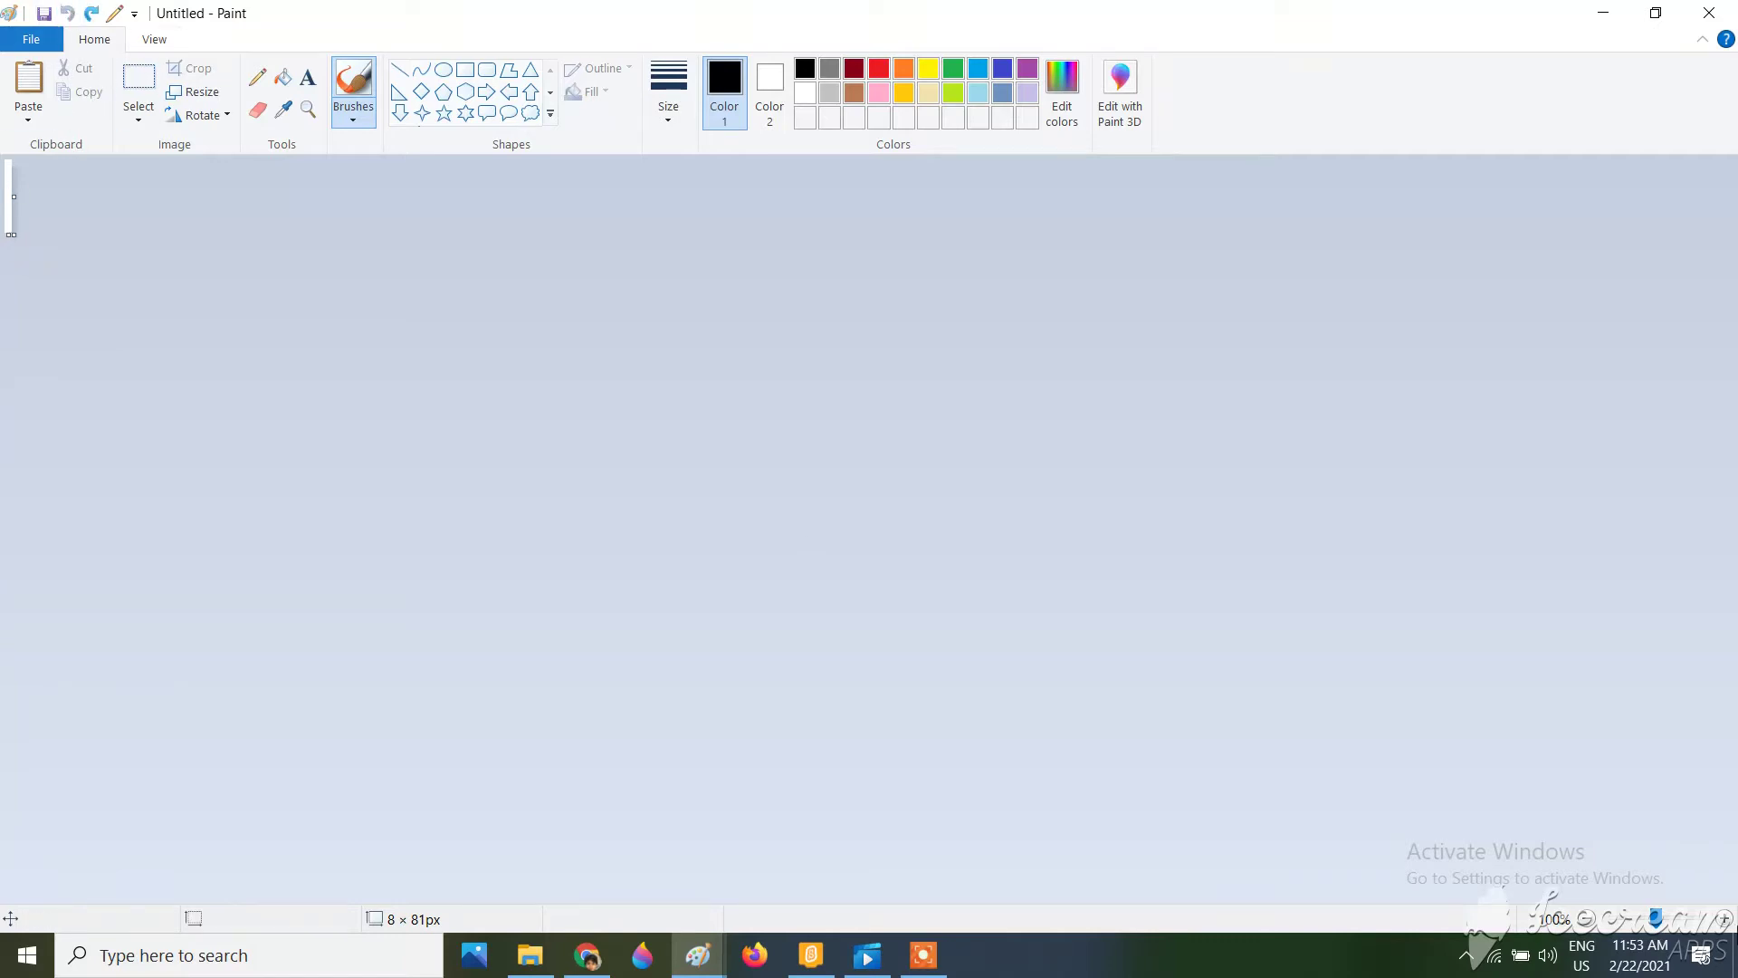
{"action": "left_click", "coordinate": [1725, 920]}
{"action": "left_click", "coordinate": [1726, 920]}
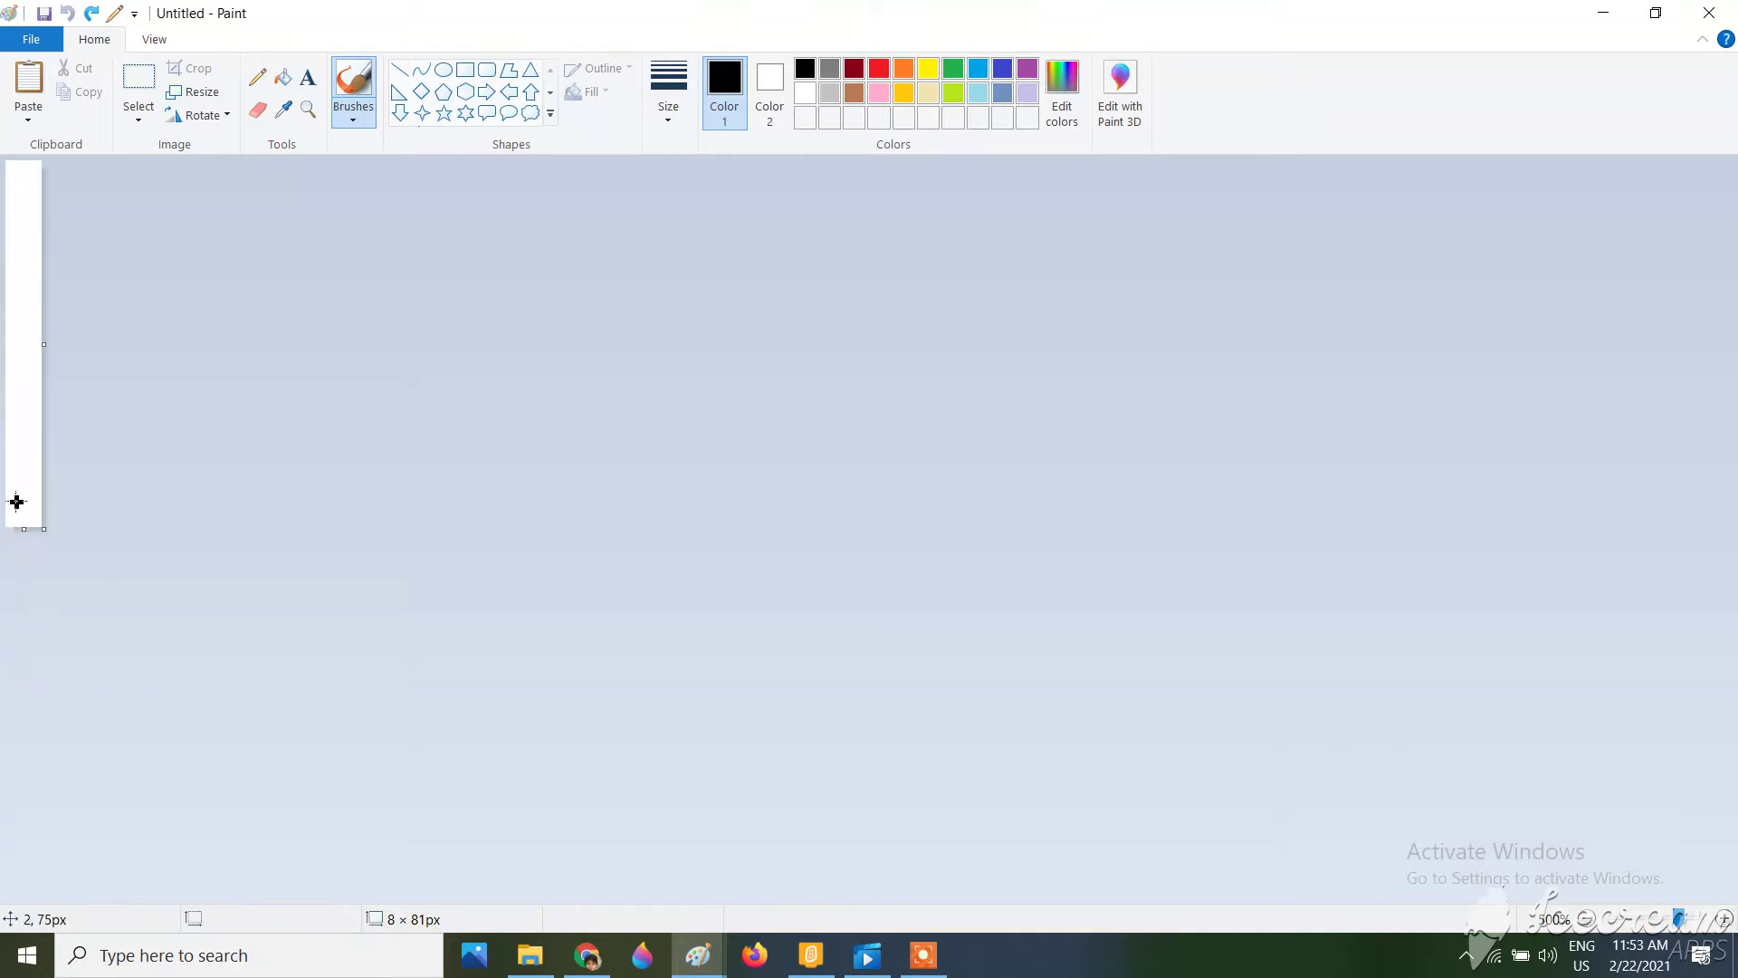
{"action": "left_click_drag", "start_coordinate": [45, 530], "coordinate": [1733, 973]}
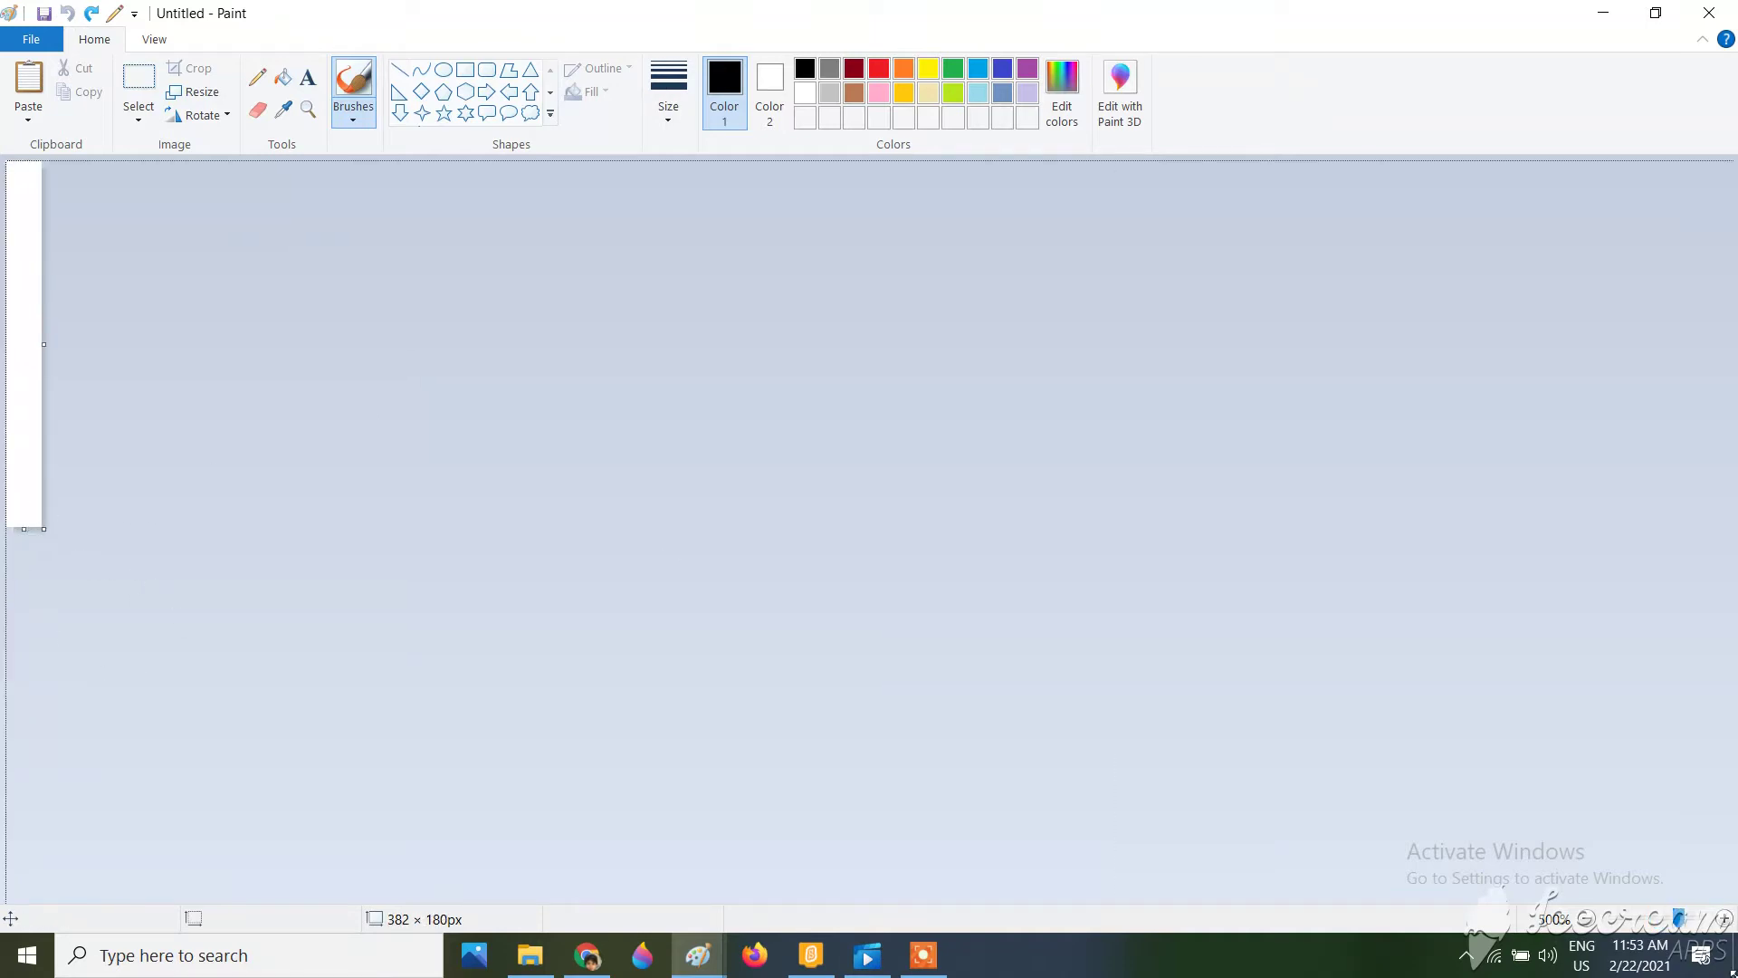
{"action": "left_click", "coordinate": [1589, 920]}
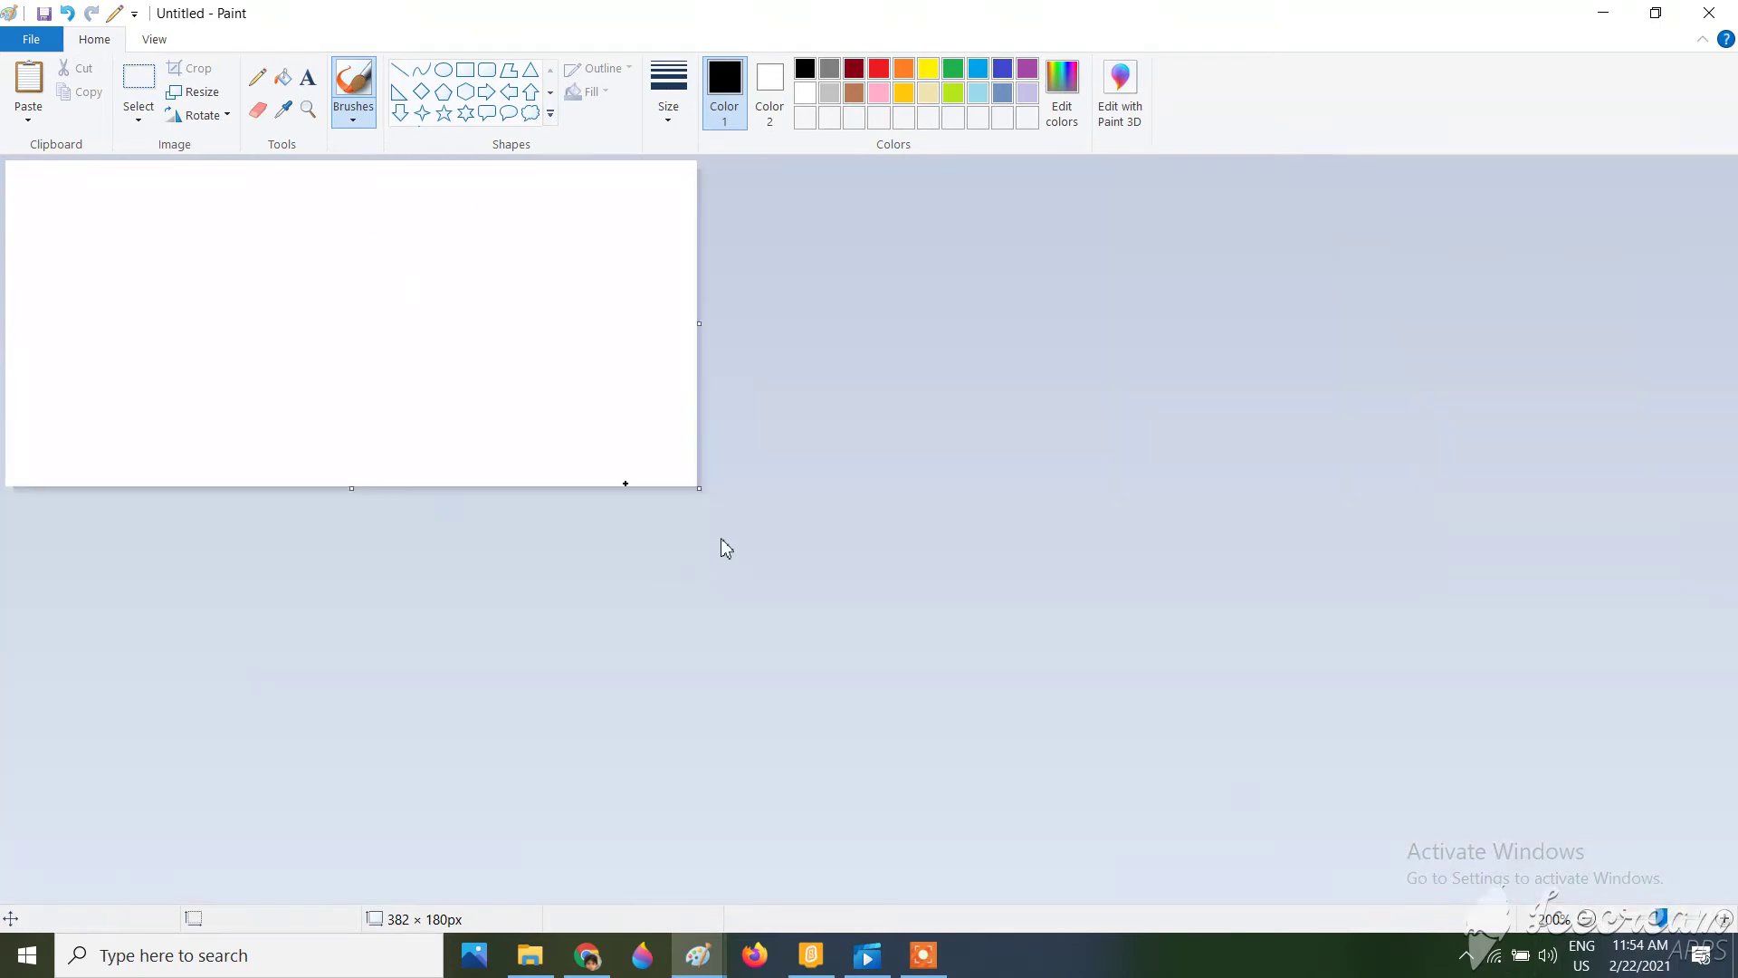
{"action": "left_click_drag", "start_coordinate": [705, 477], "coordinate": [1732, 974]}
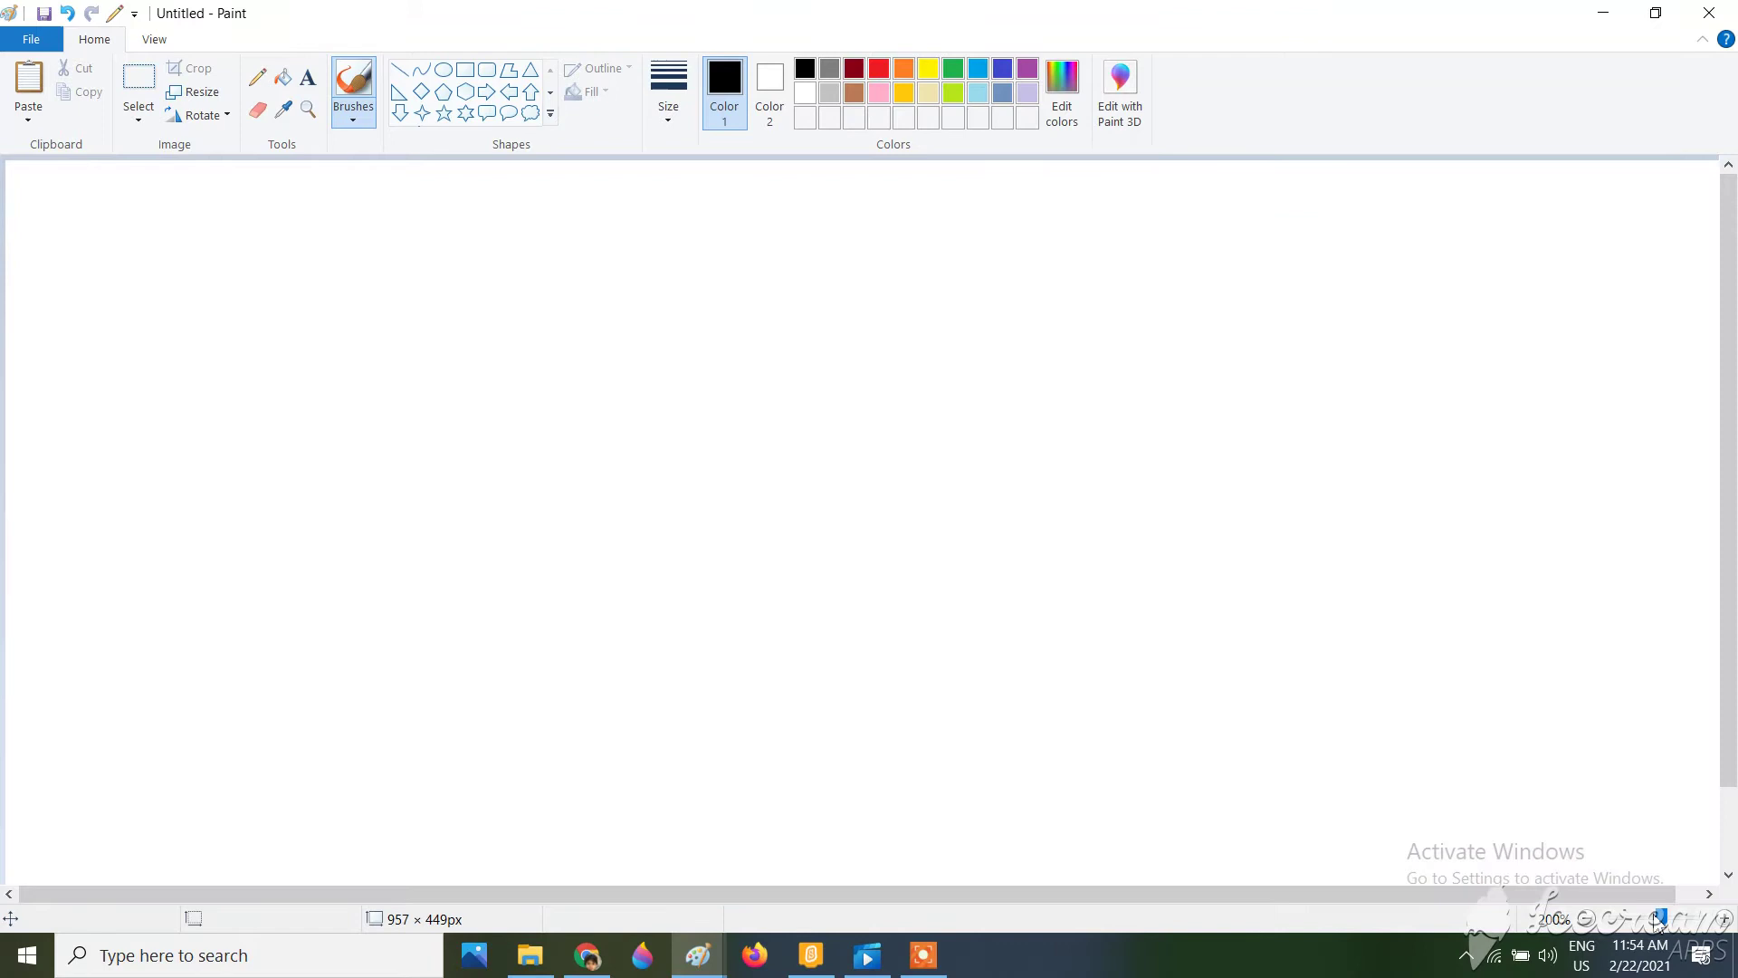
{"action": "left_click", "coordinate": [1588, 920]}
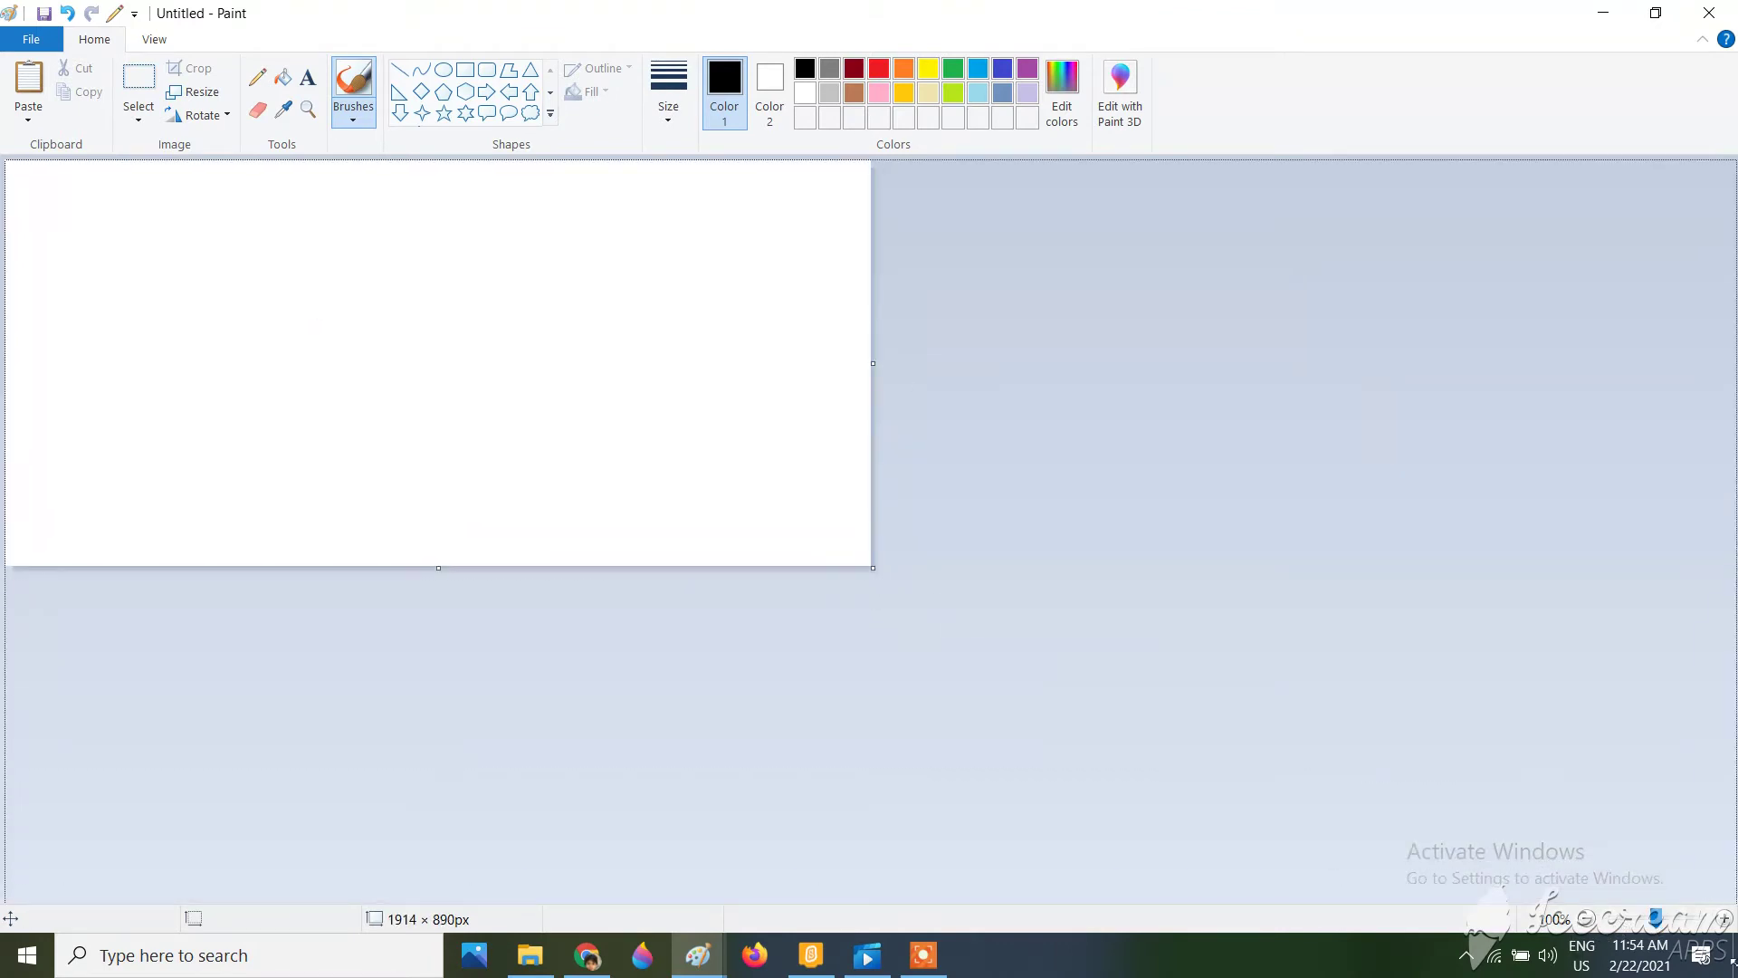
{"action": "left_click_drag", "start_coordinate": [873, 568], "coordinate": [1737, 950]}
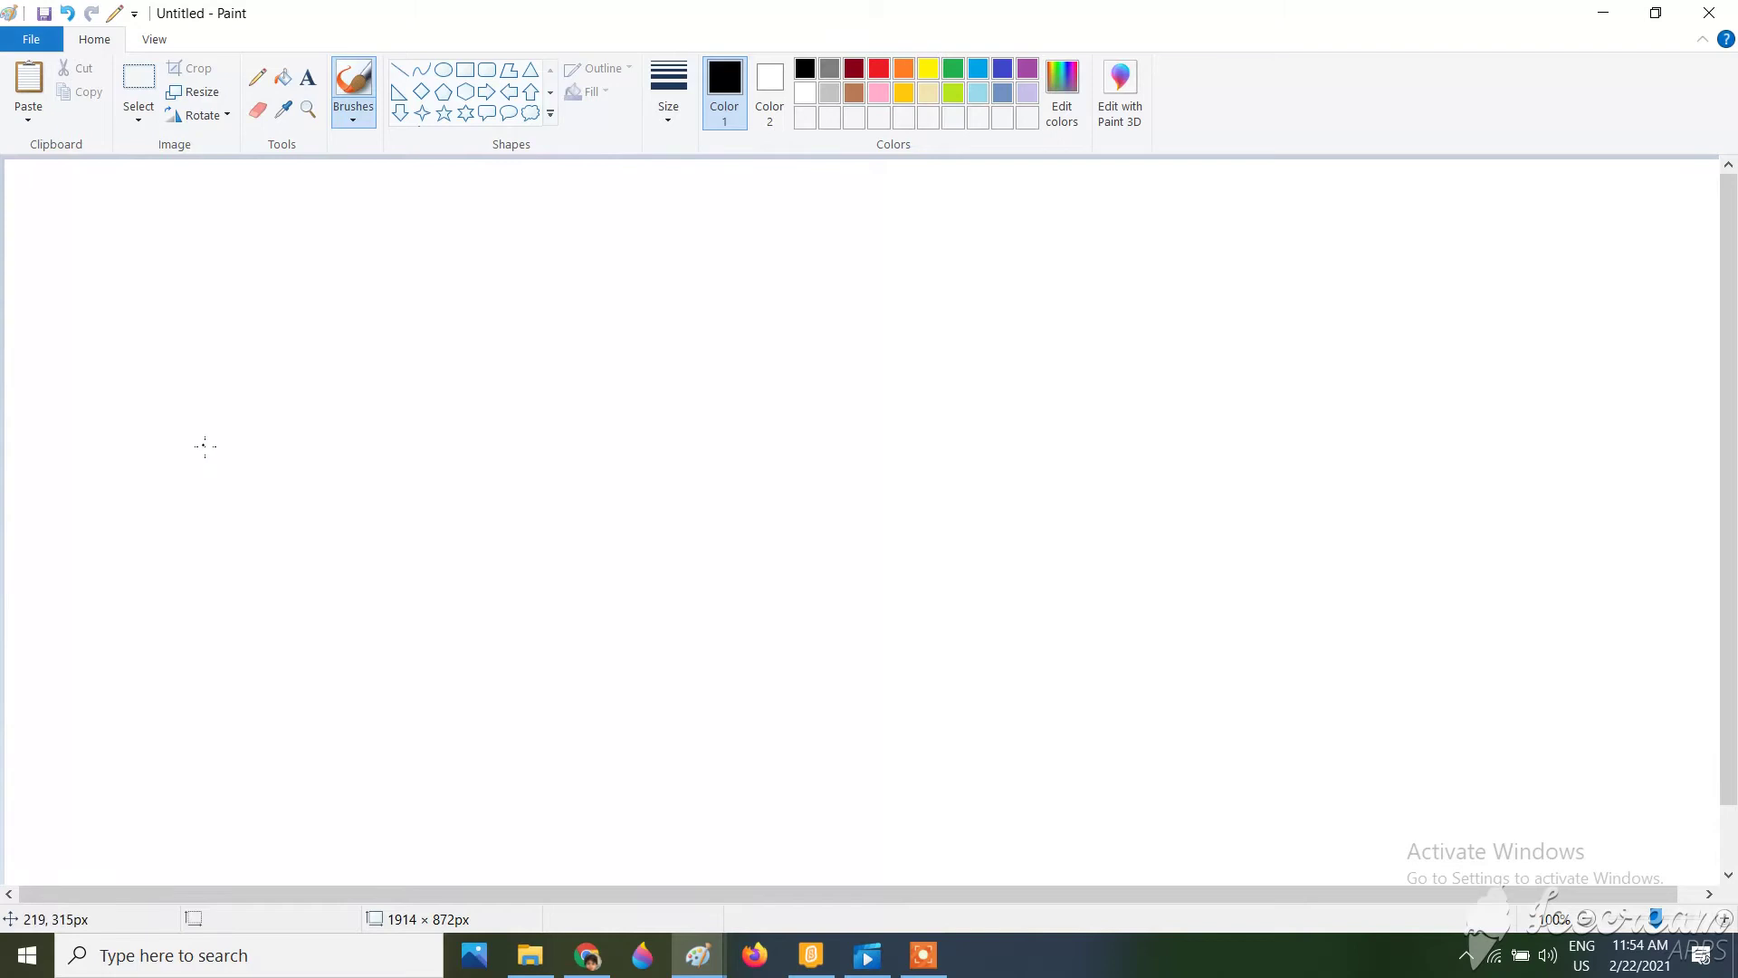
Paste and resize the sprite, crop it, then undo back to the empty canvas.
{"action": "key", "text": "ctrl+a"}
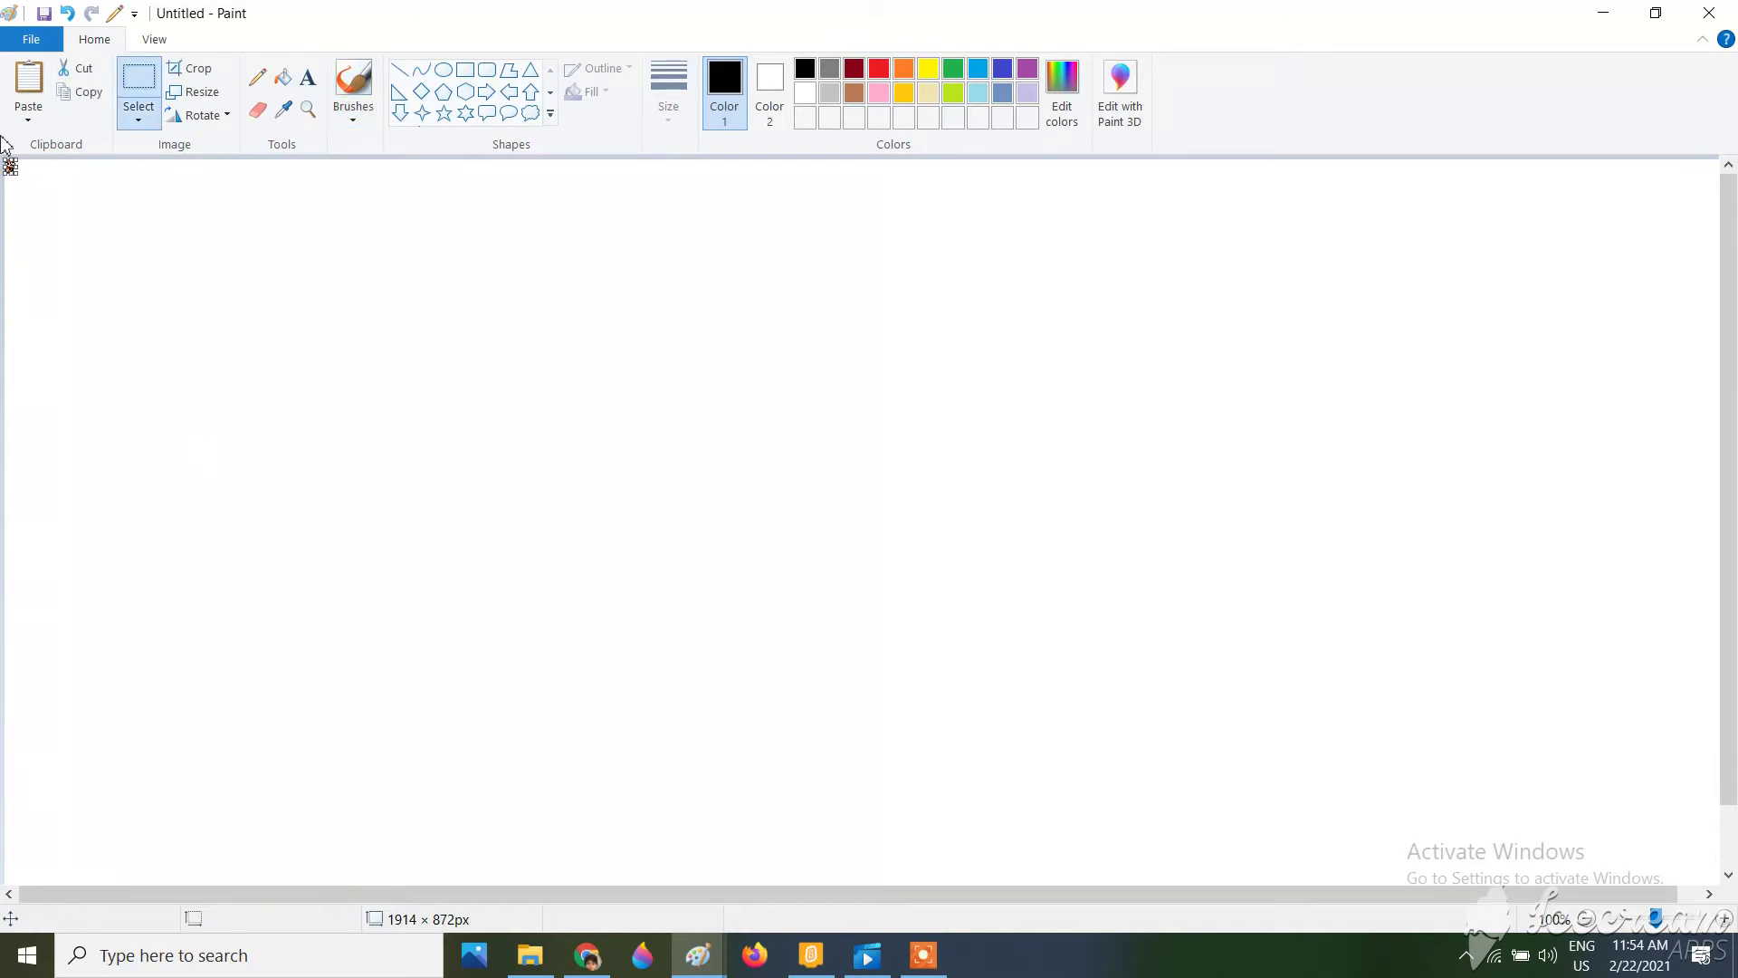
{"action": "left_click", "coordinate": [215, 98]}
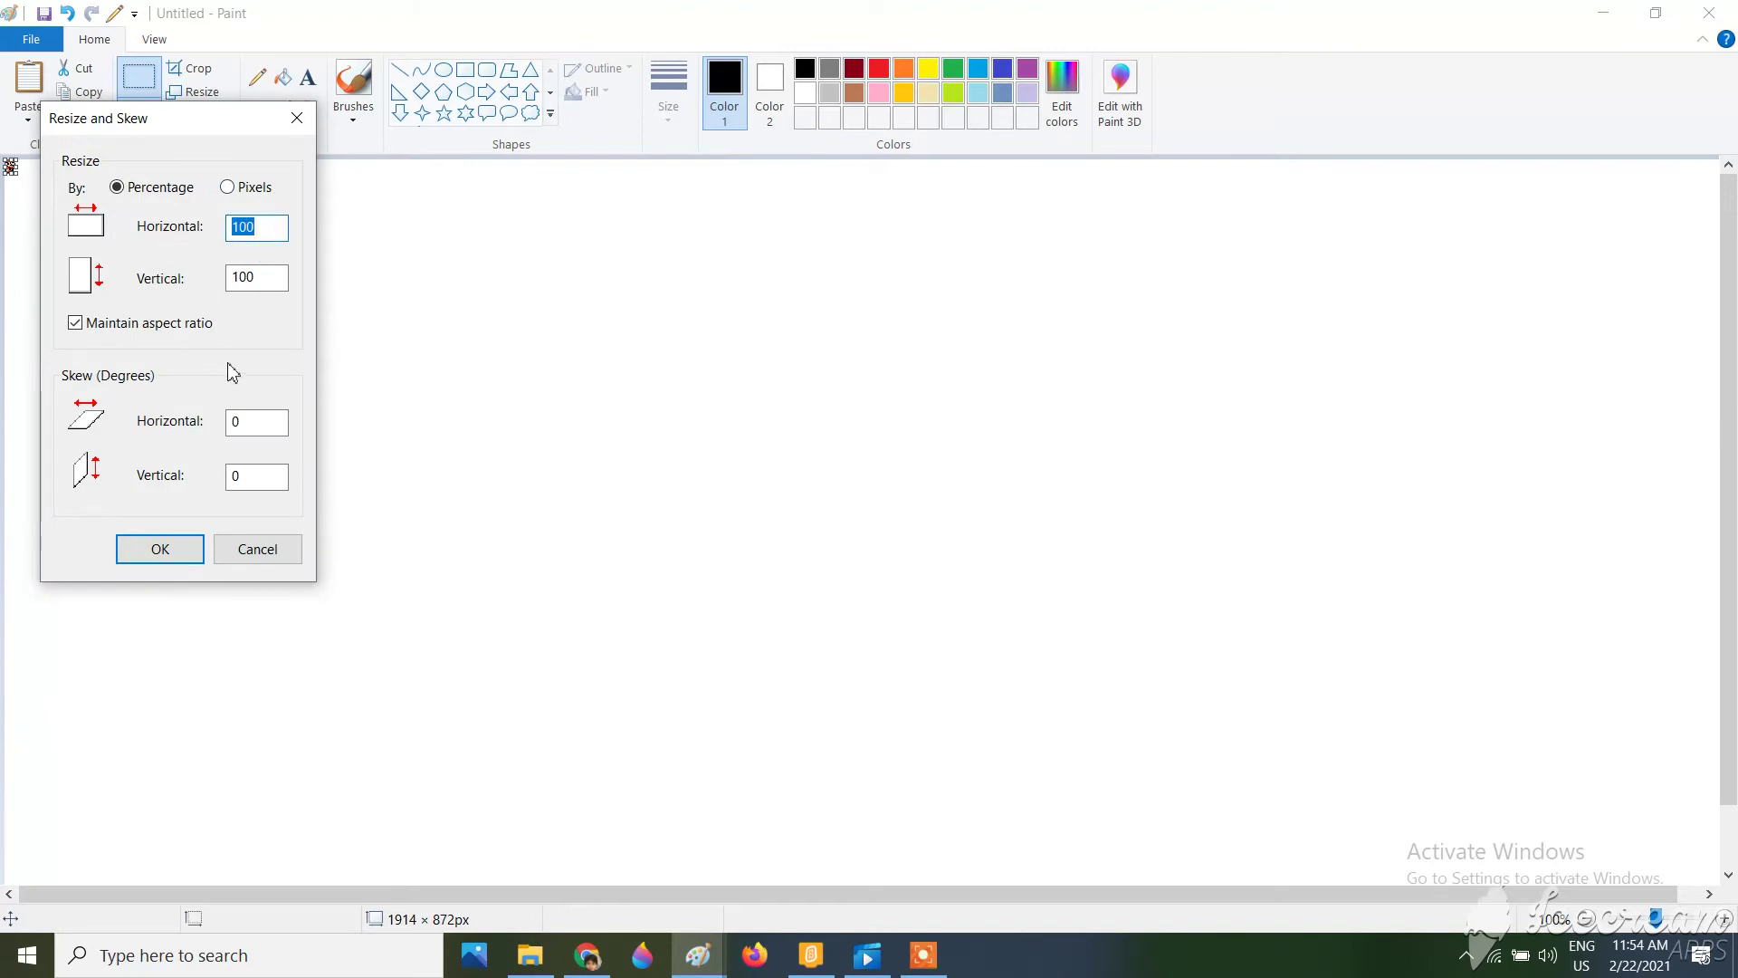
{"action": "type", "text": "2"}
{"action": "key", "text": "Return"}
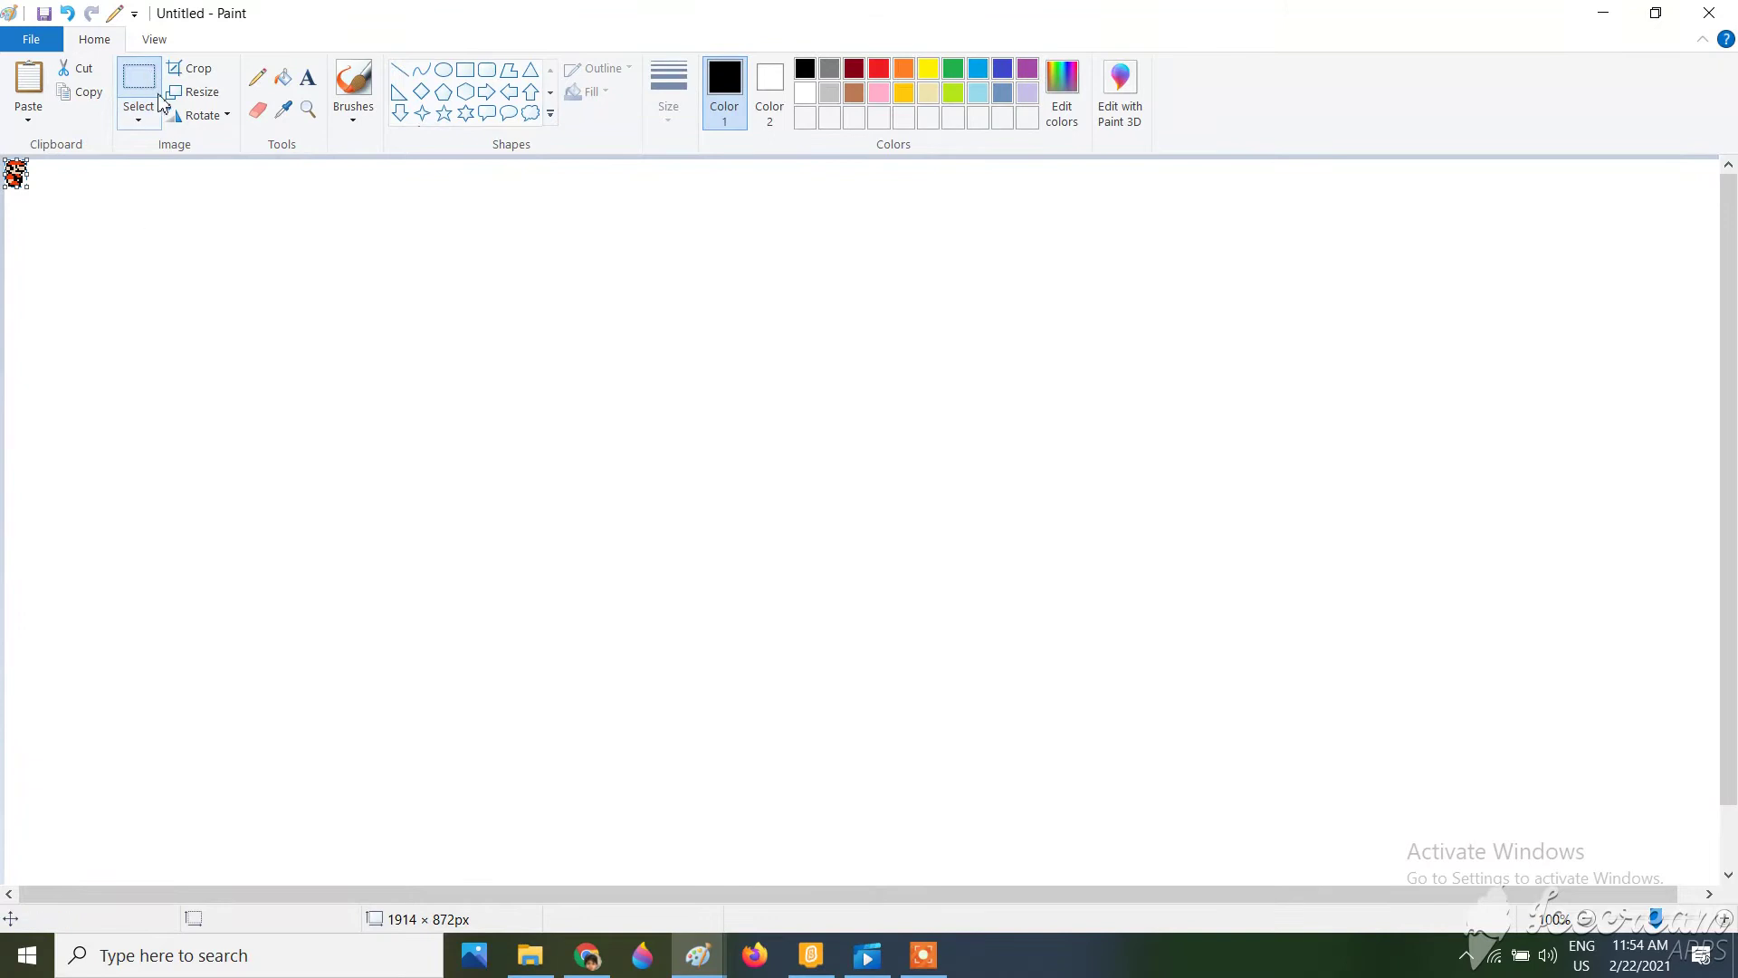
{"action": "left_click", "coordinate": [191, 67]}
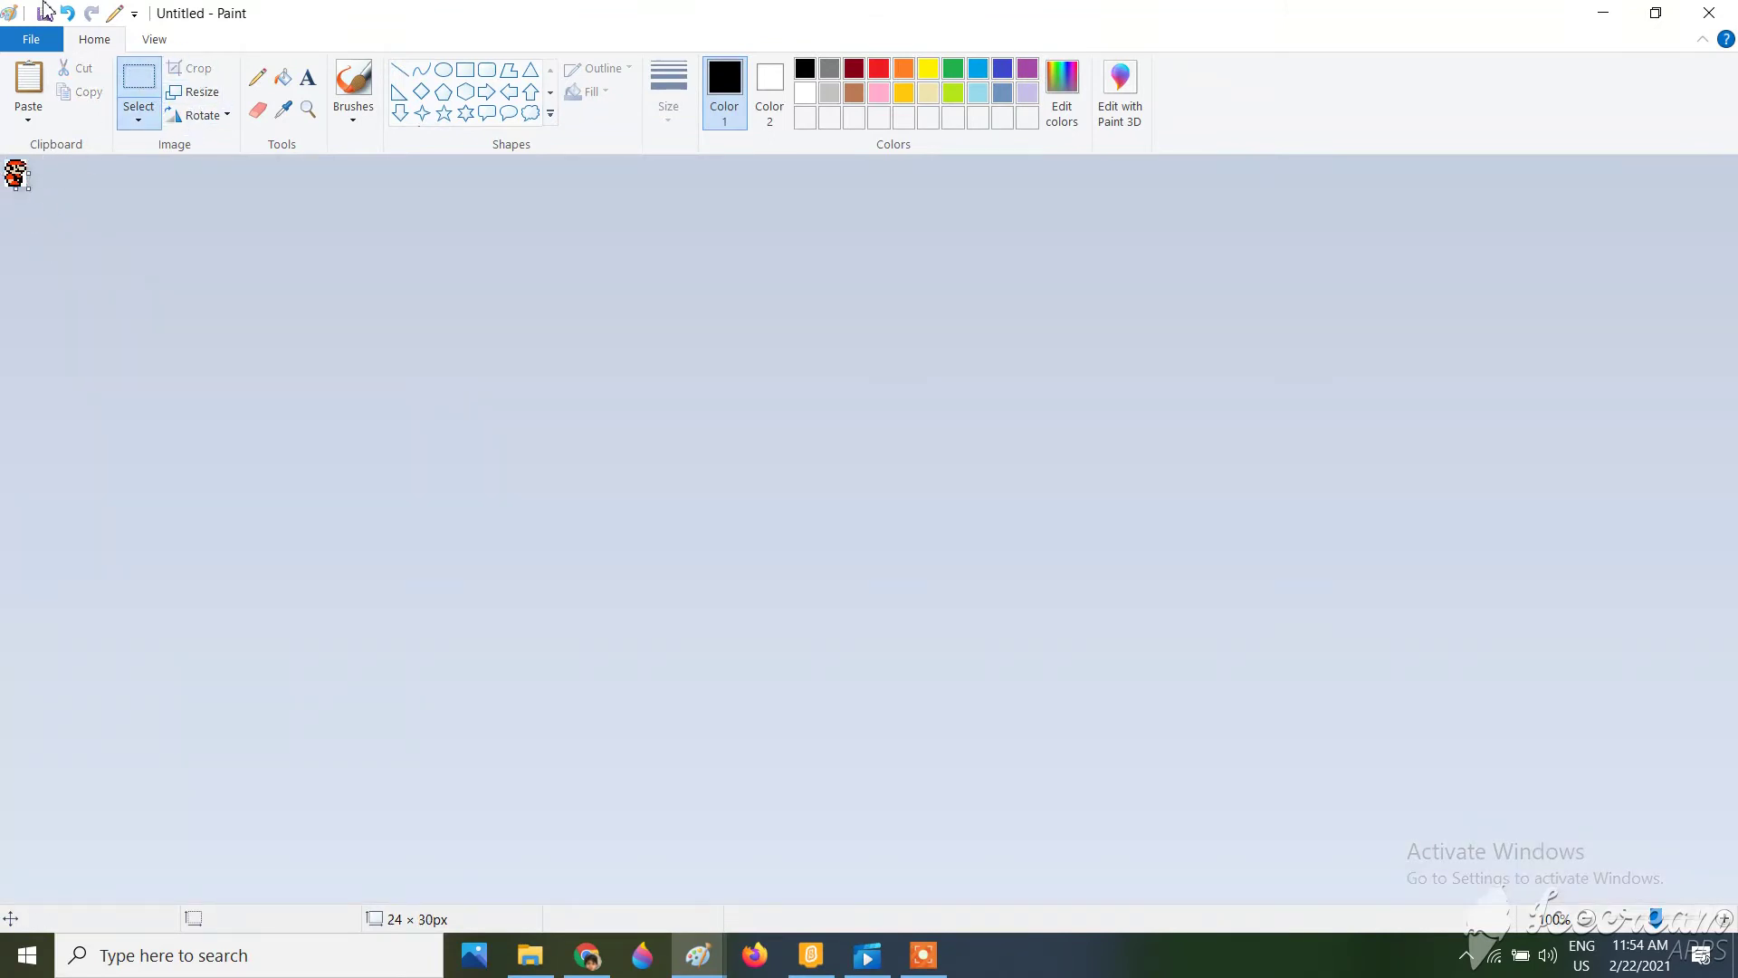
{"action": "left_click", "coordinate": [69, 14]}
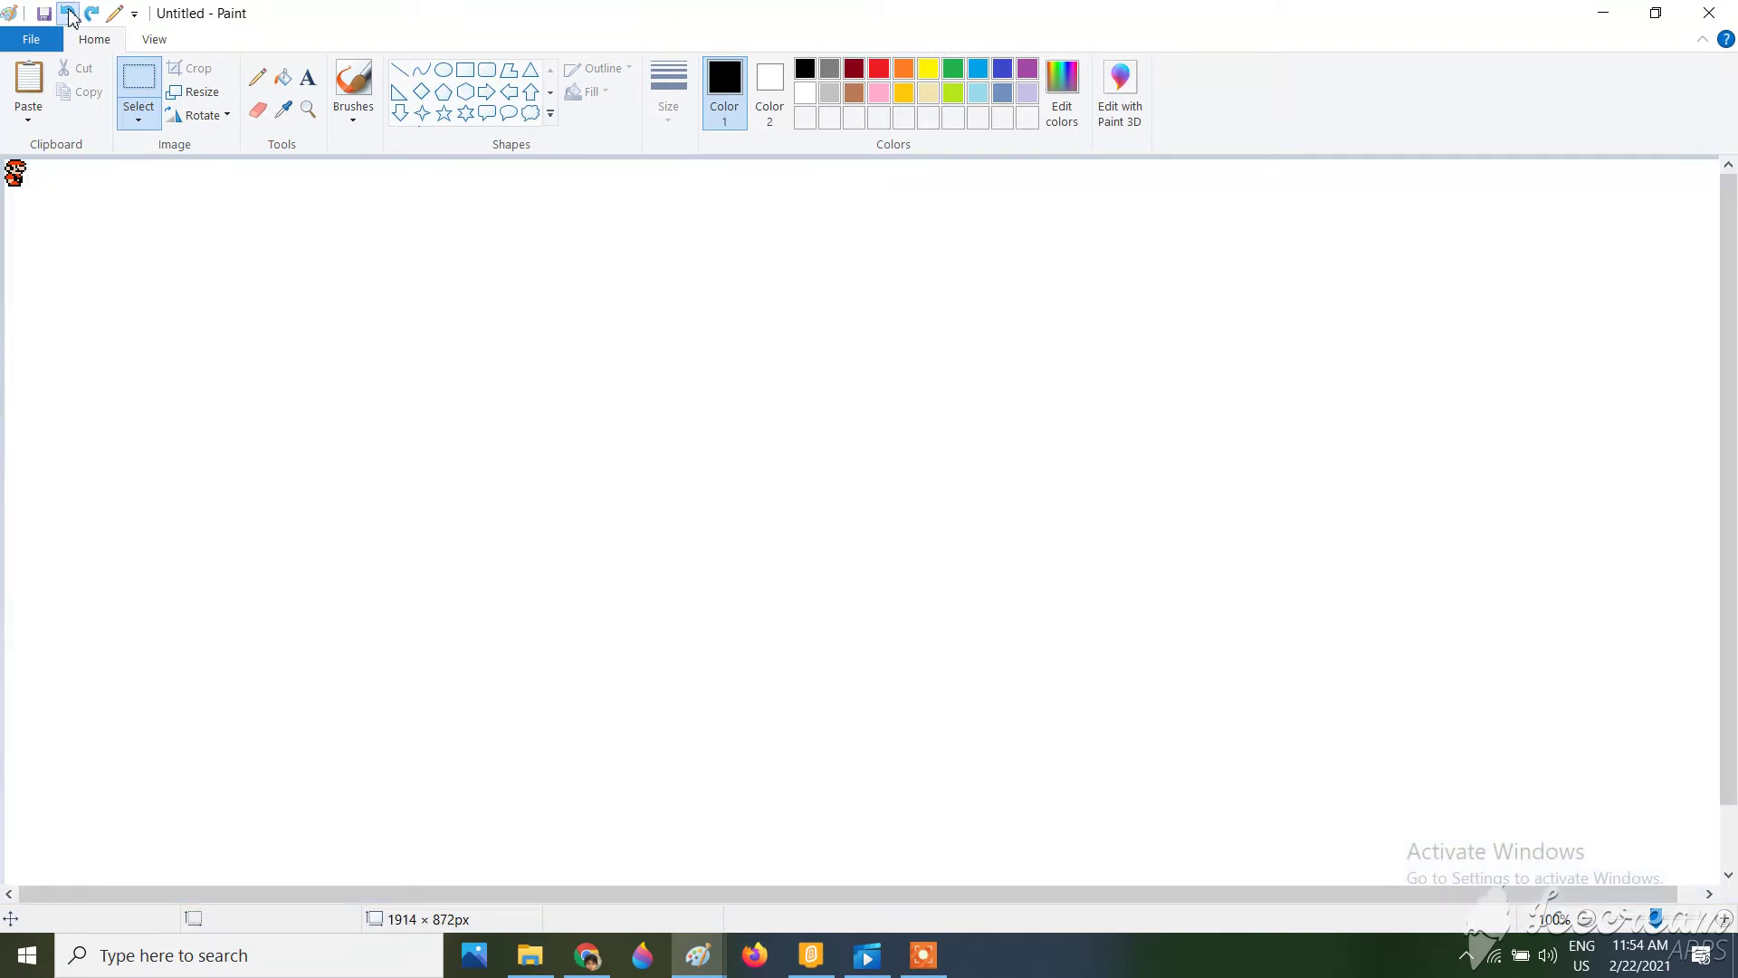
{"action": "left_click", "coordinate": [69, 15]}
Paste the Mario again, resize it to 300% and crop the image to 36×45.
{"action": "key", "text": "ctrl+v"}
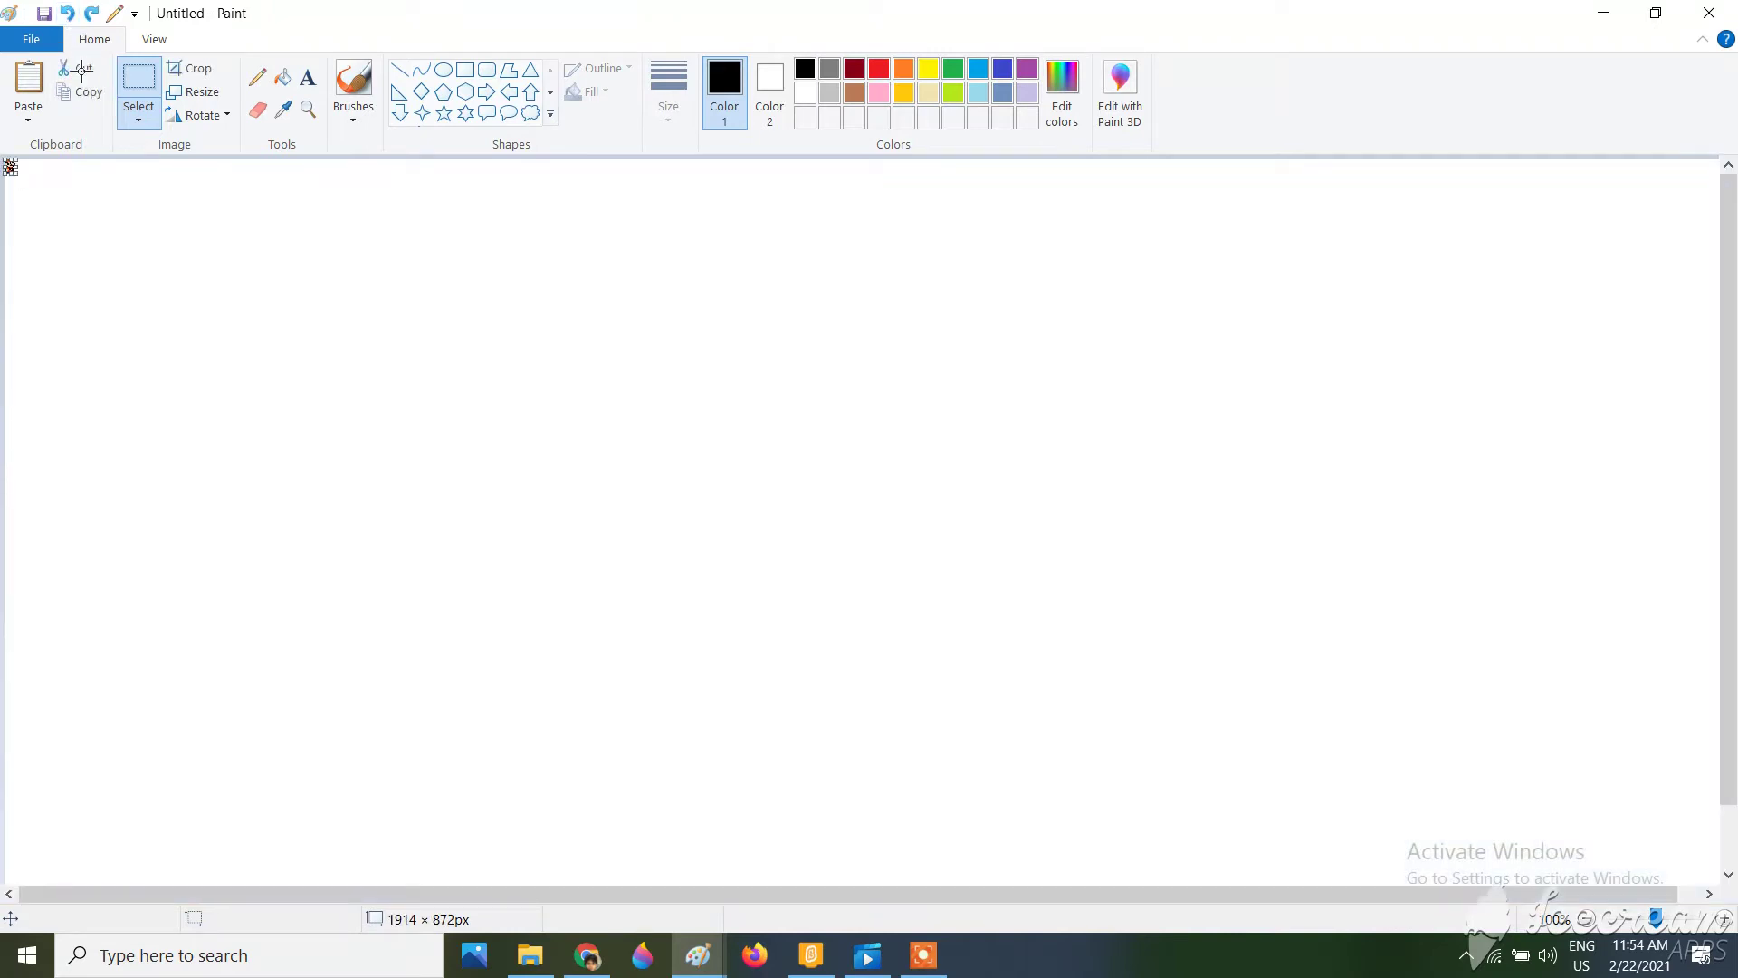
{"action": "left_click", "coordinate": [190, 92]}
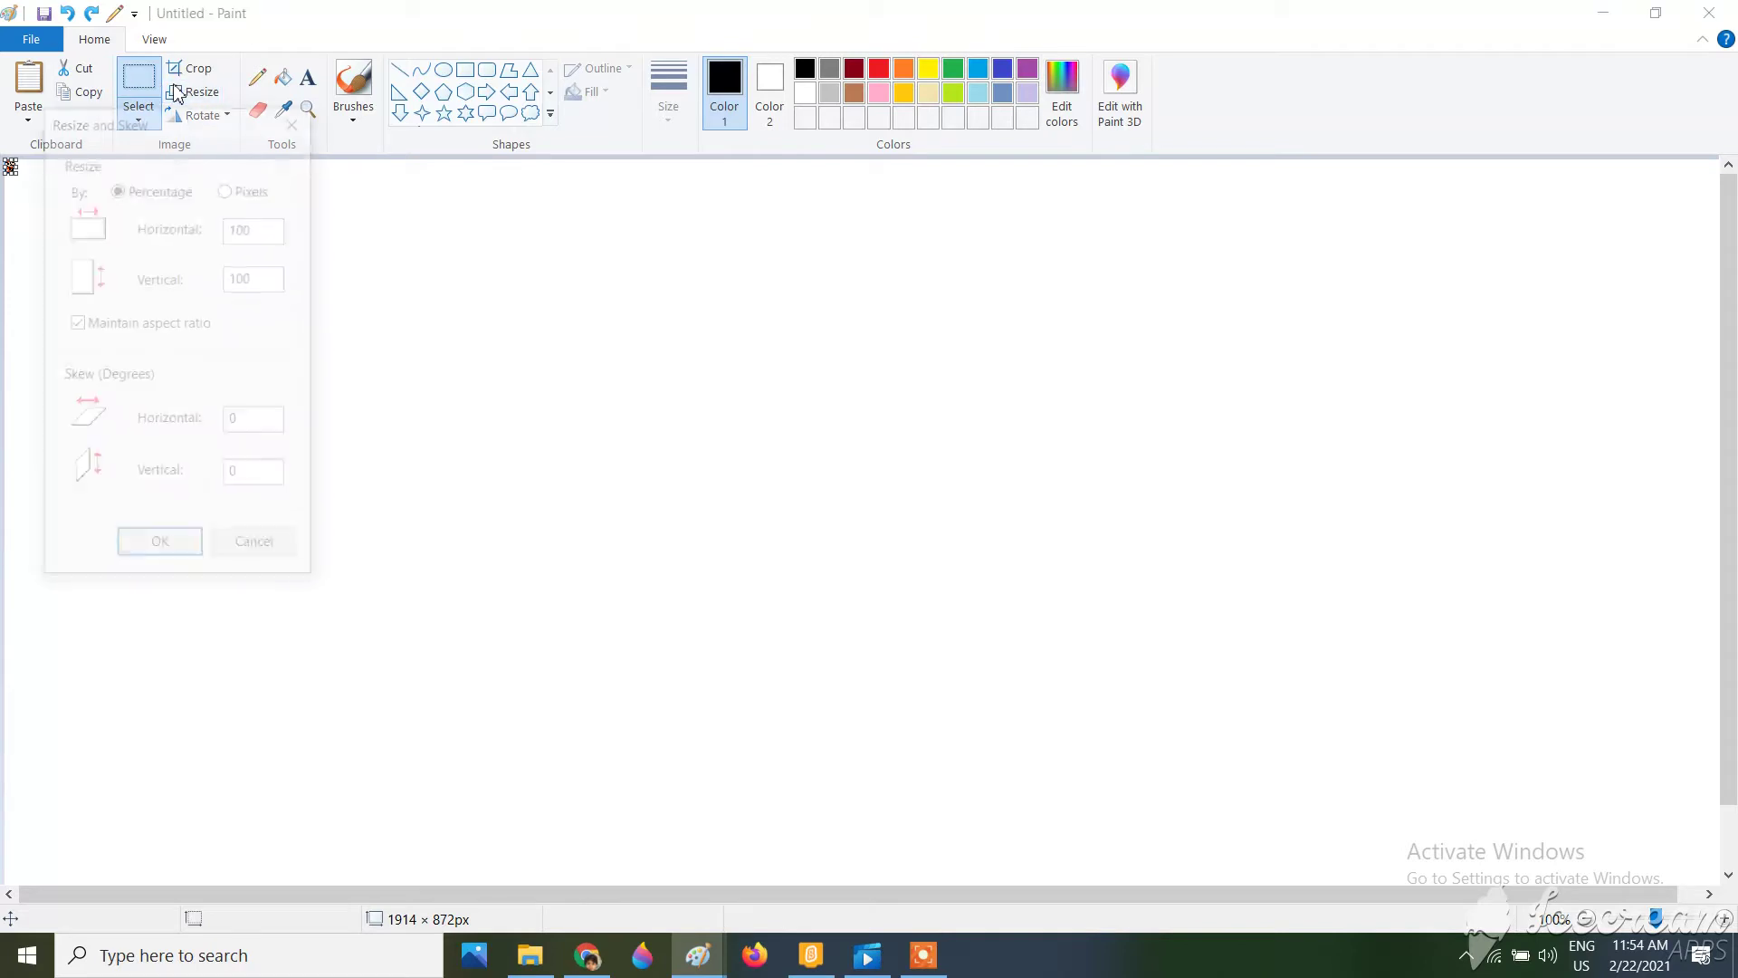
{"action": "type", "text": "3"}
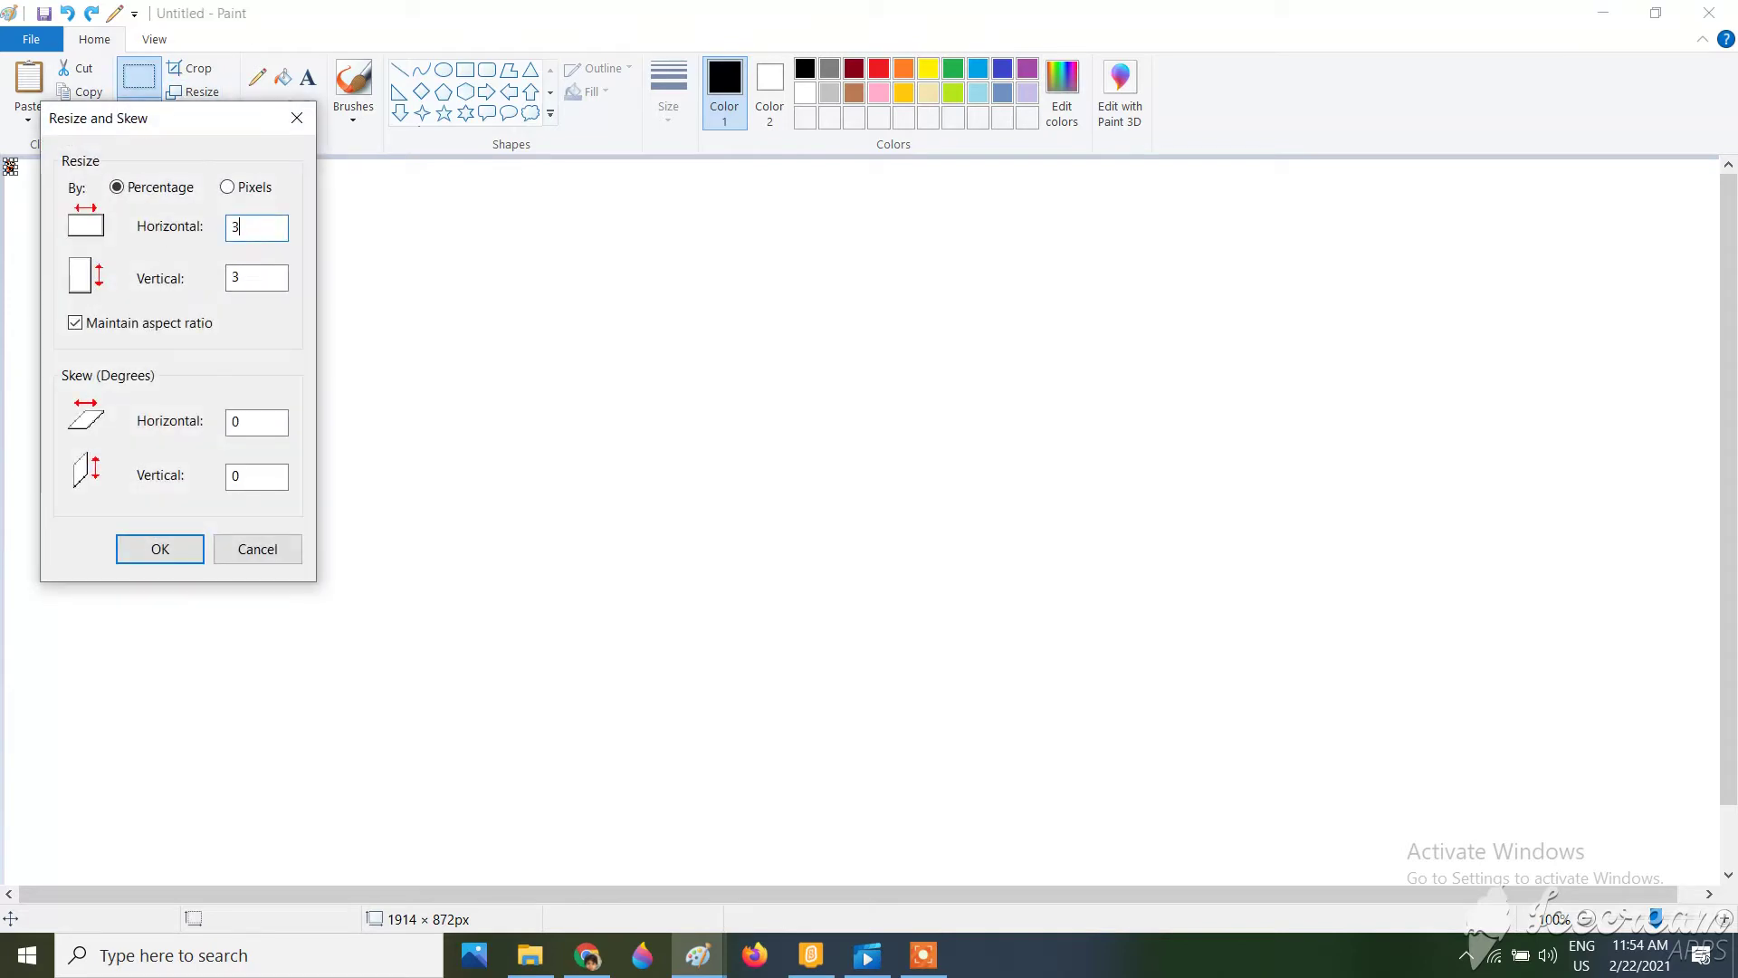
{"action": "key", "text": "Return"}
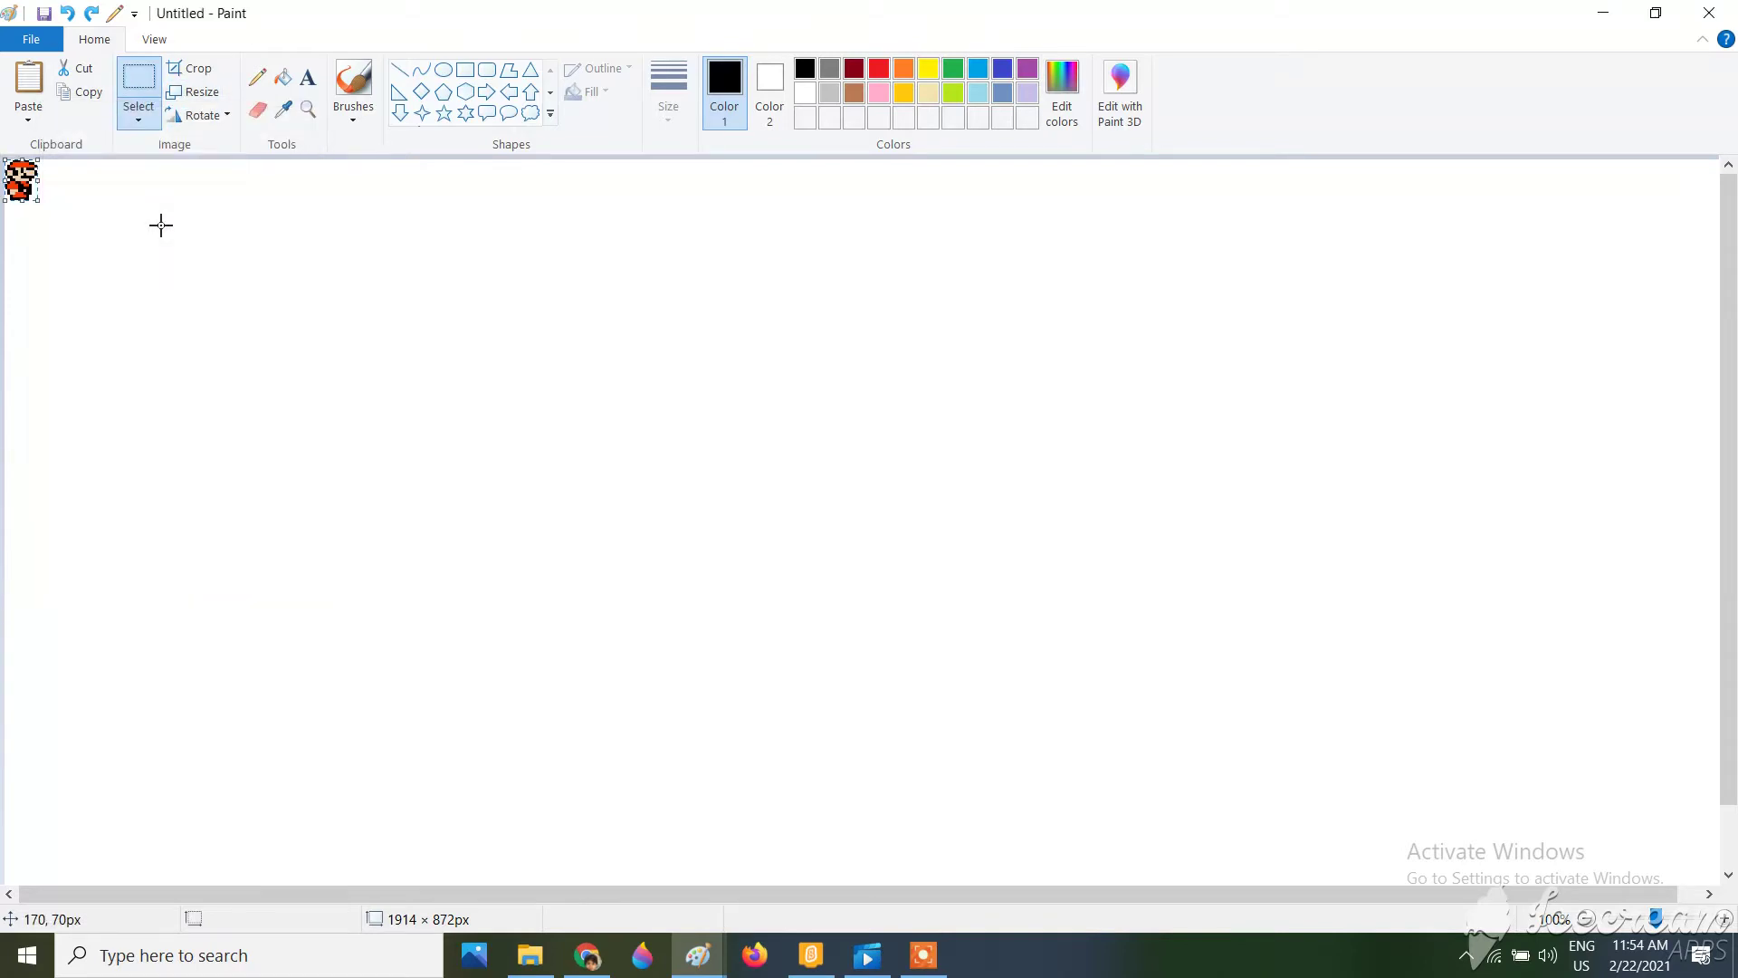
{"action": "left_click", "coordinate": [207, 79]}
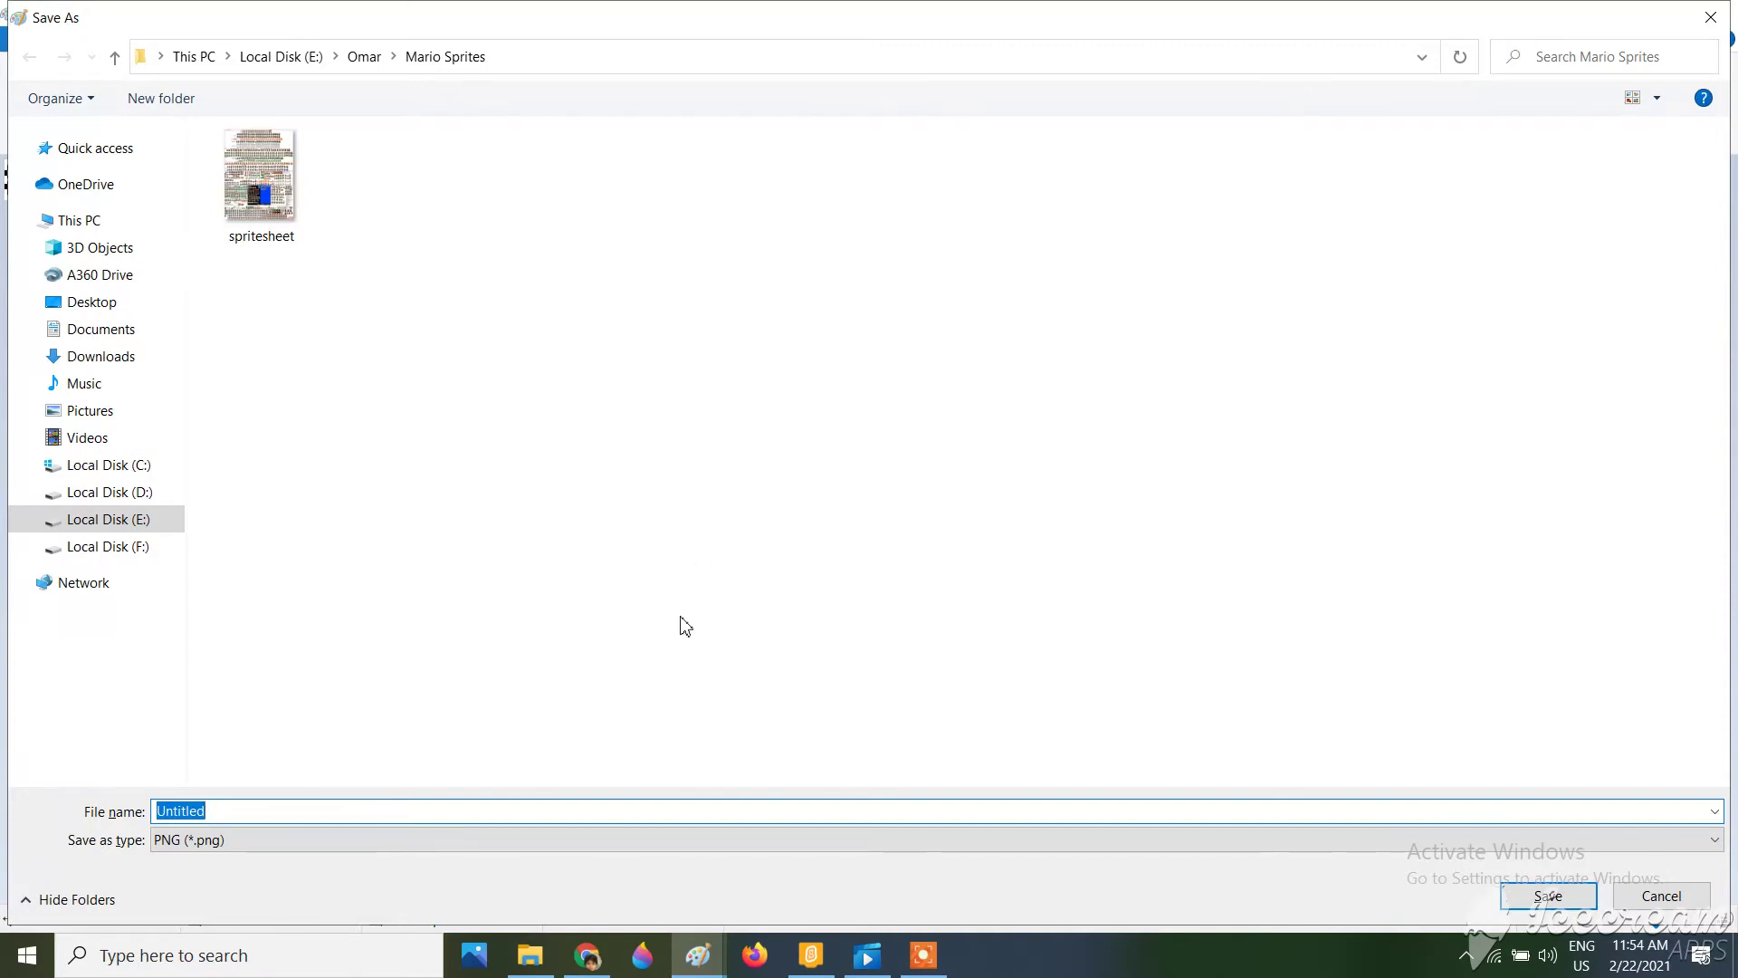
Enter m1 as the file name in the Save As dialog.
{"action": "type", "text": "m1.png"}
Save m1, select the fourth small Mario on the spritesheet, and open a fresh Paint.
{"action": "left_click", "coordinate": [1547, 895]}
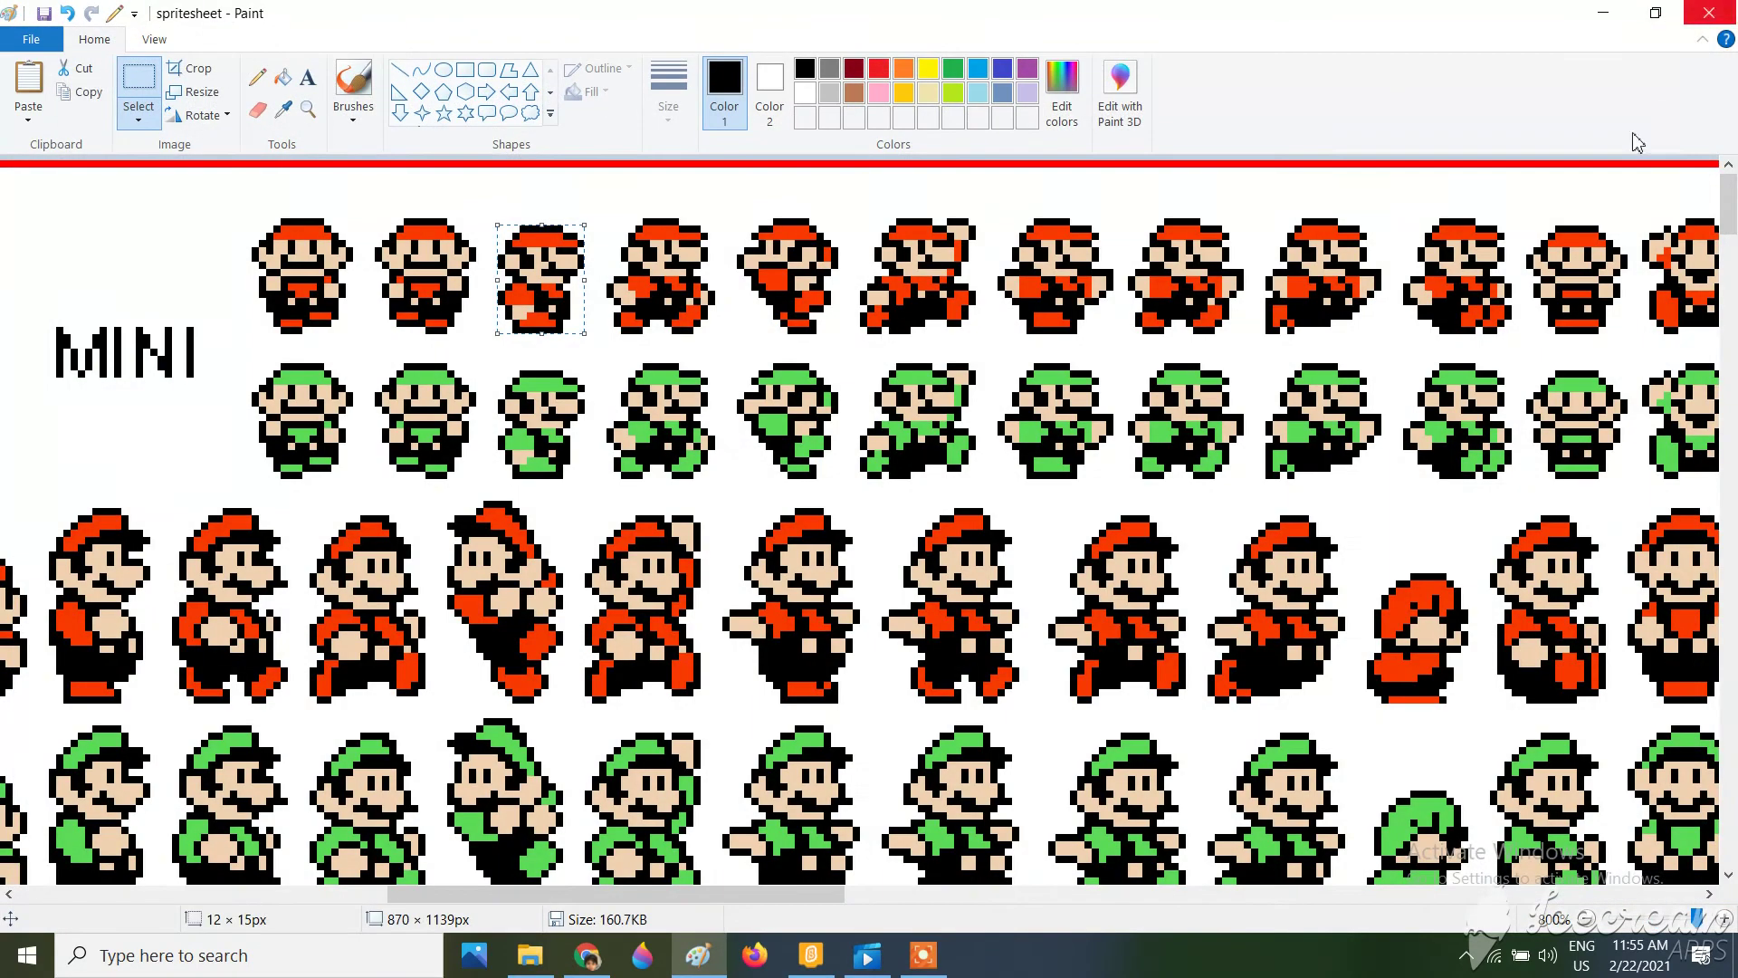
{"action": "left_click", "coordinate": [698, 955]}
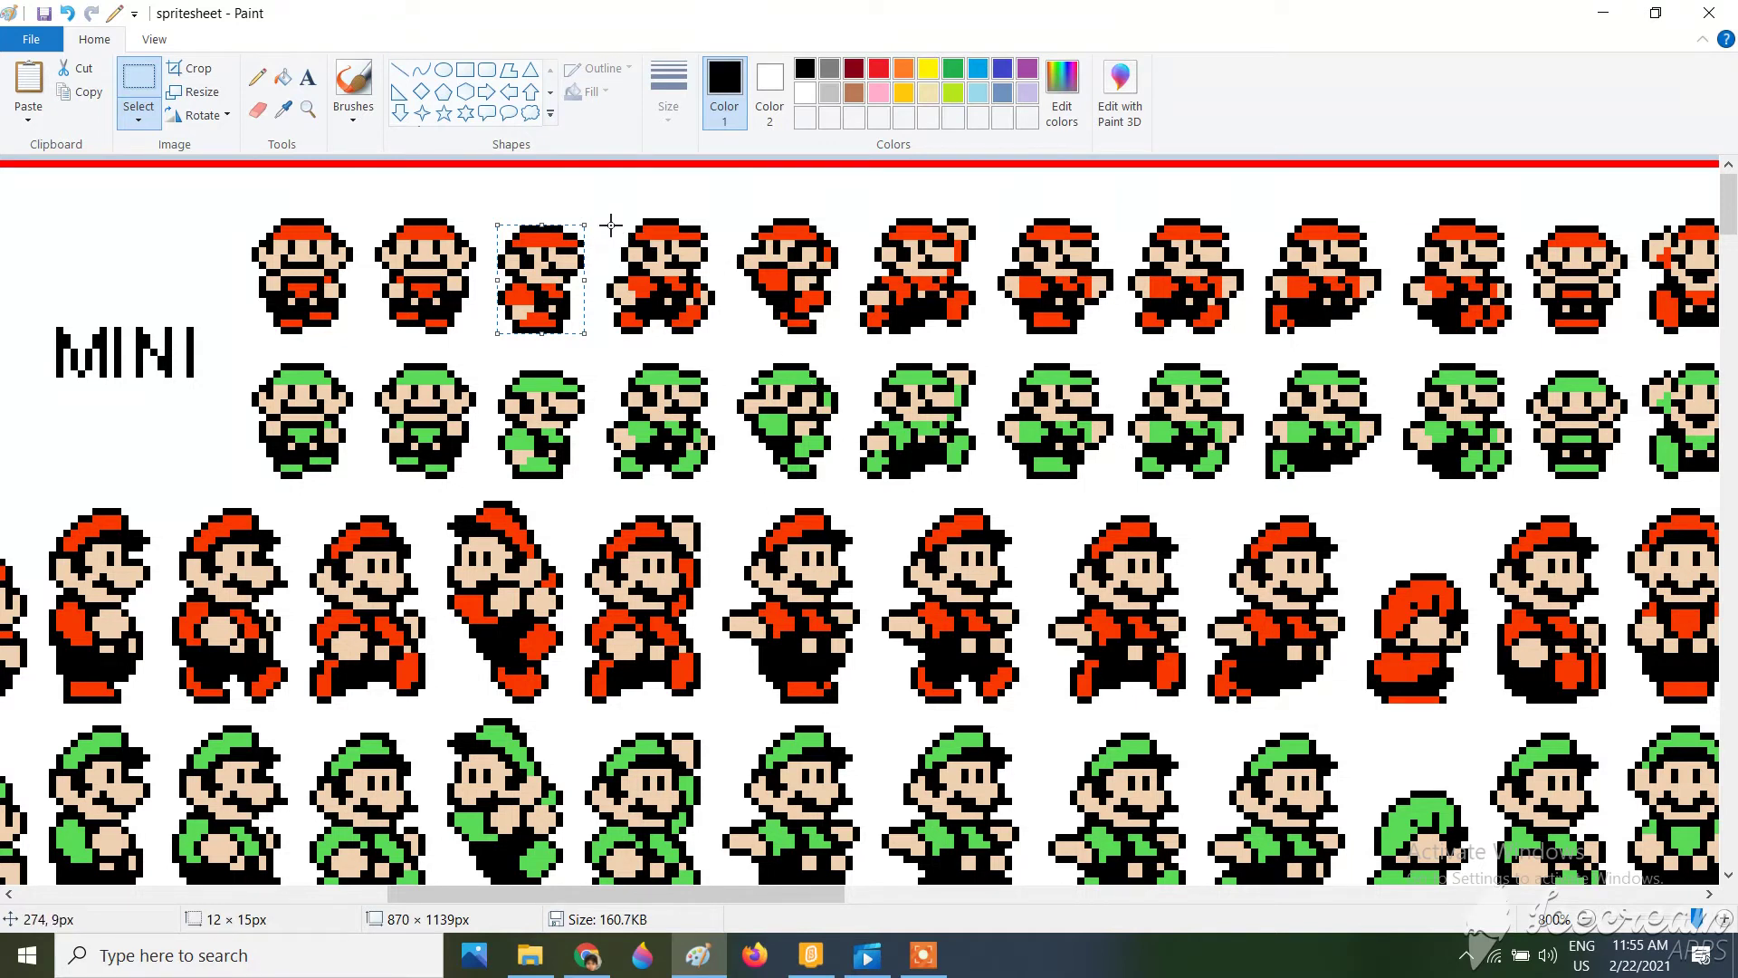
{"action": "mouse_move", "coordinate": [611, 224]}
{"action": "left_mouse_down"}
{"action": "mouse_move", "coordinate": [660, 326]}
{"action": "mouse_move", "coordinate": [714, 333]}
{"action": "left_mouse_up"}
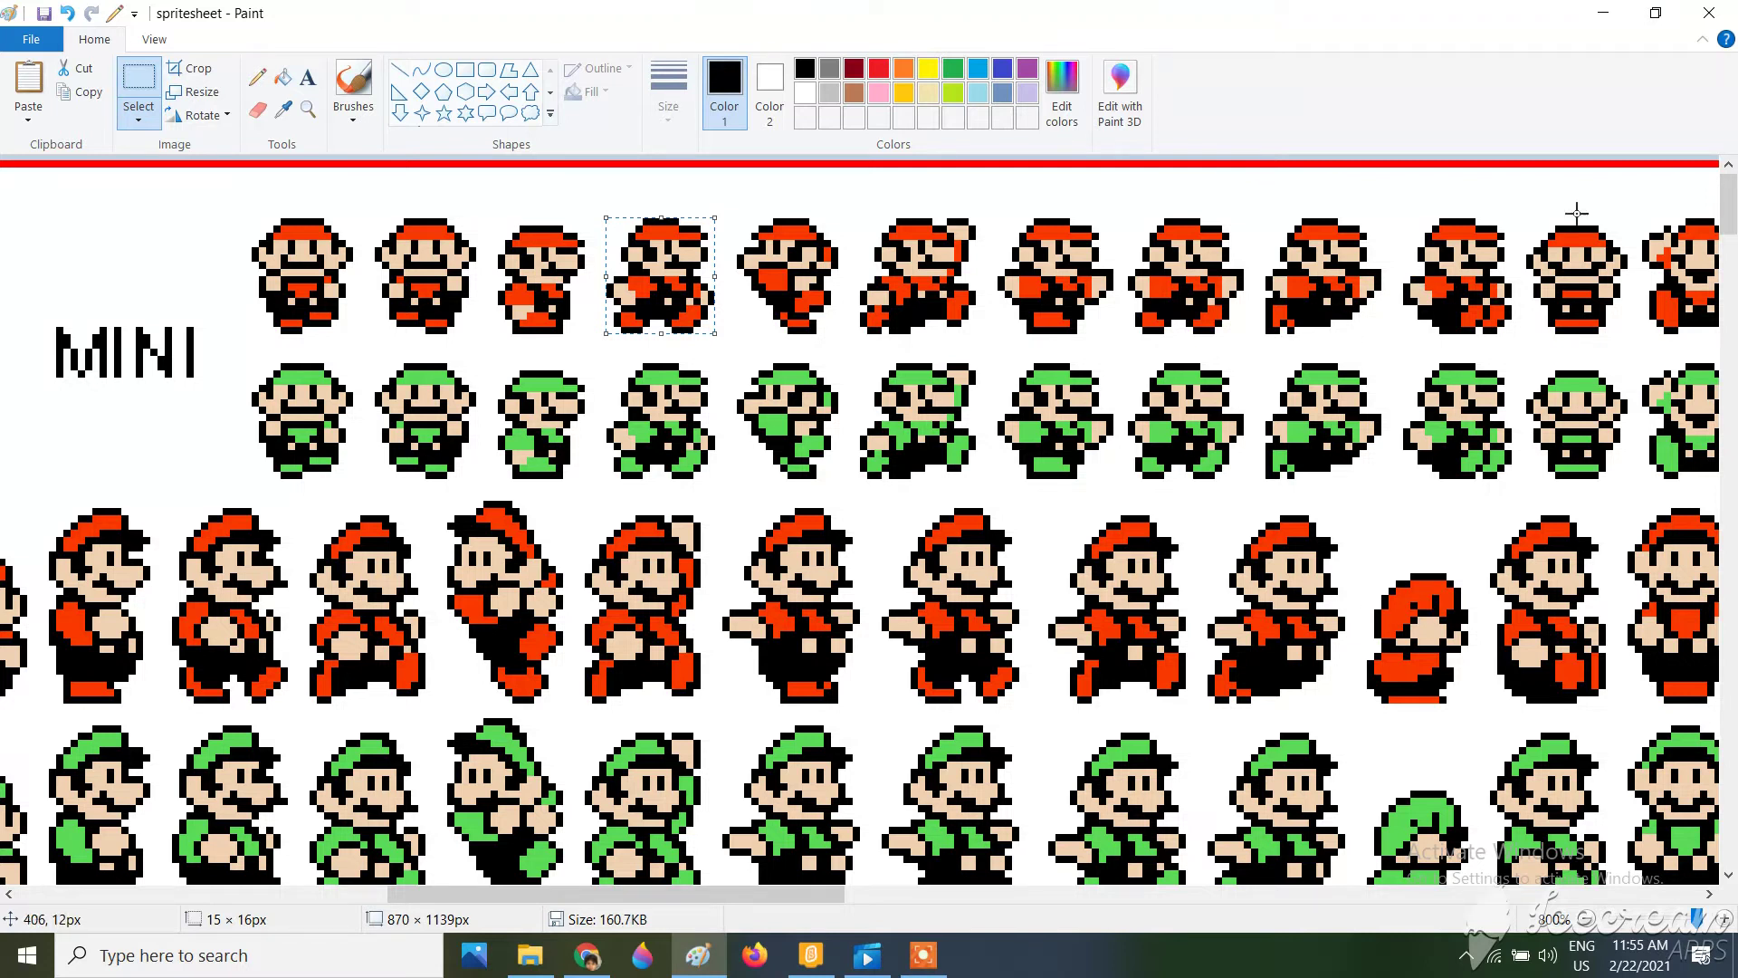
{"action": "left_click", "coordinate": [260, 971]}
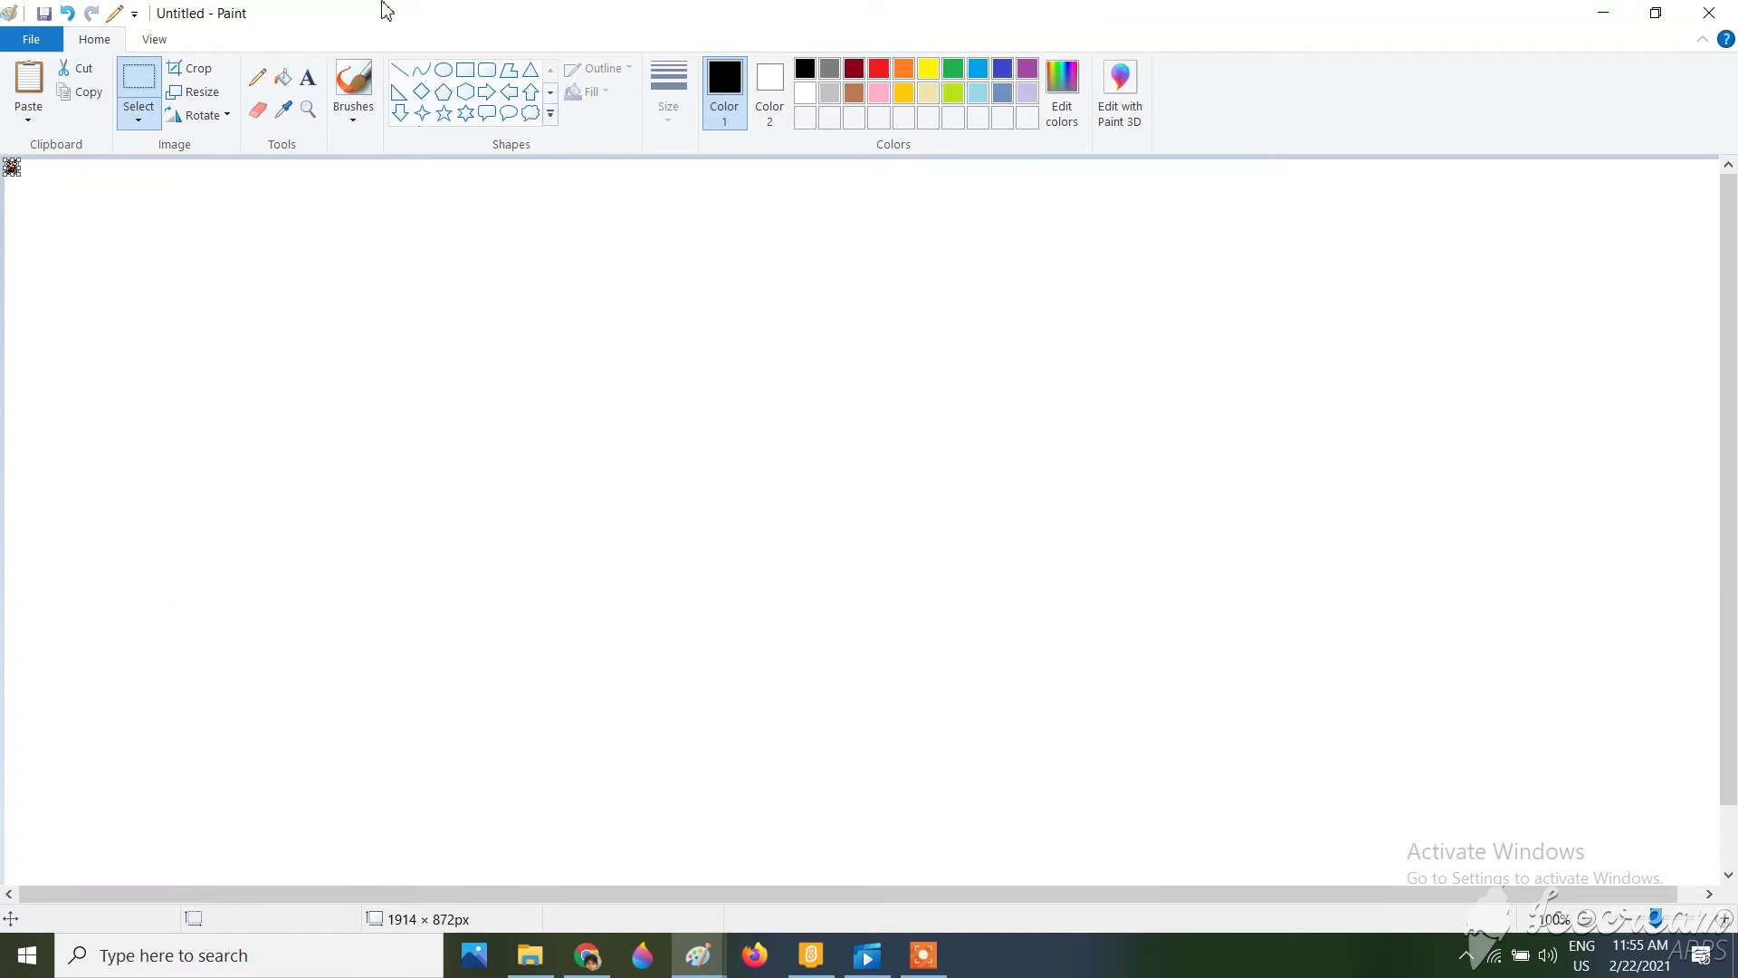
Enlarge the pasted second Mario sprite to 300%, then cancel the save and undo.
{"action": "left_click", "coordinate": [215, 94]}
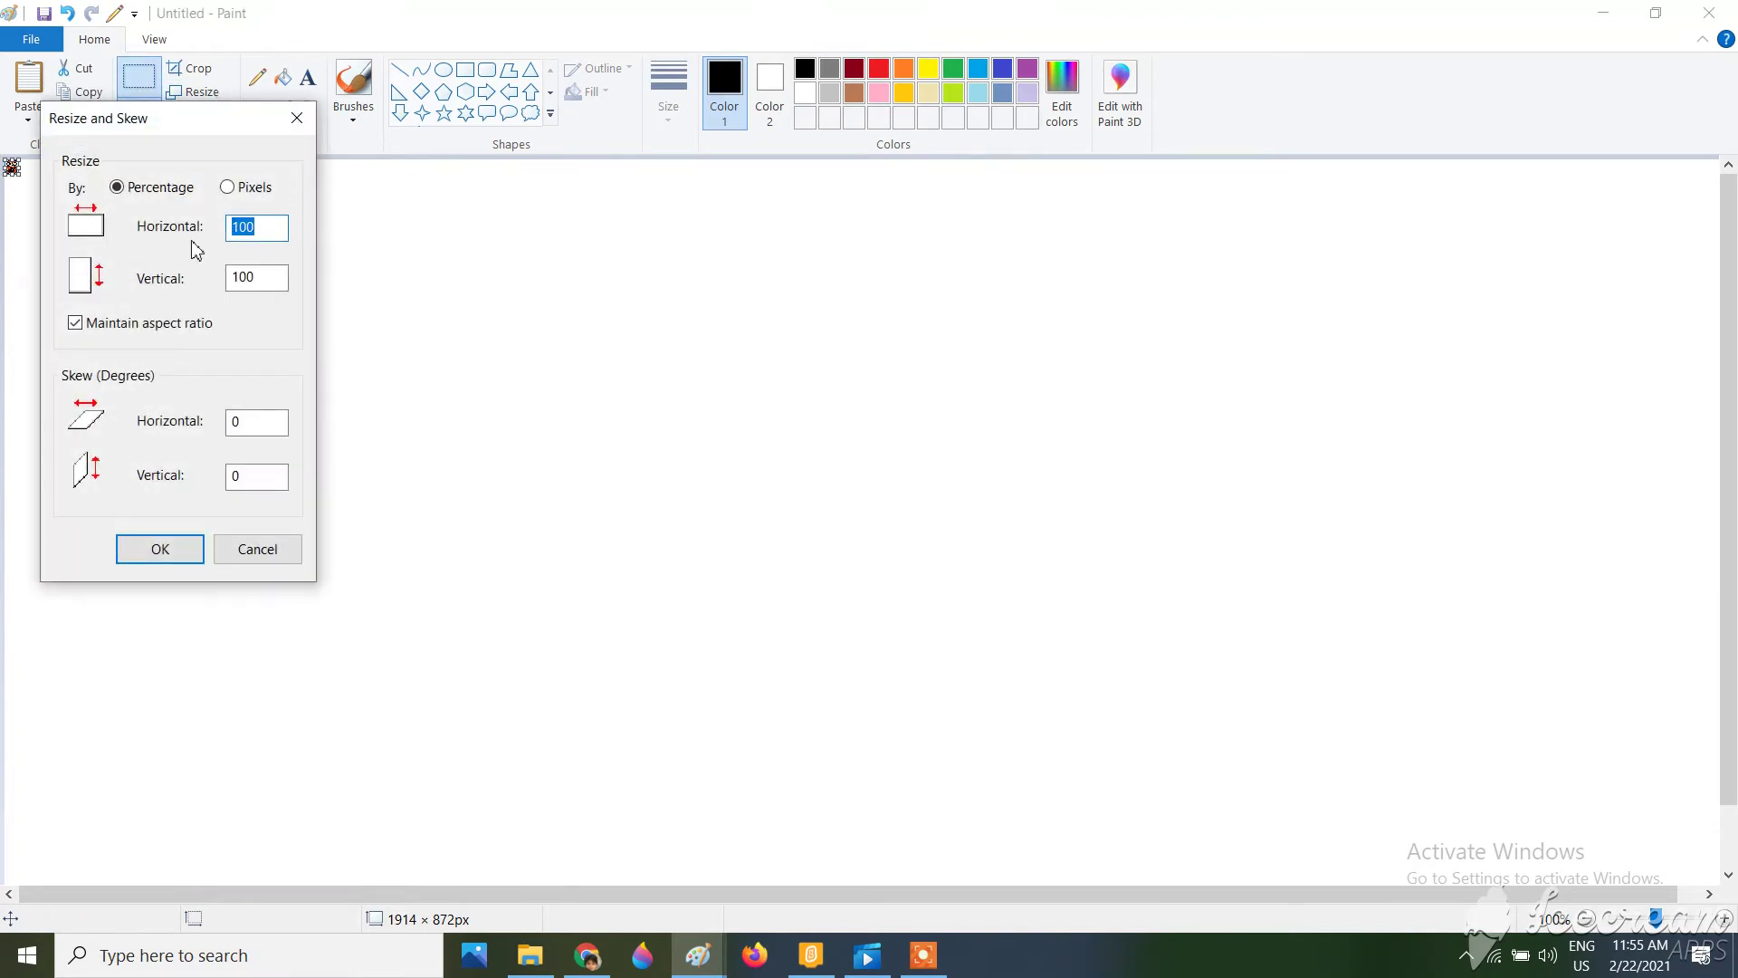
{"action": "type", "text": "3"}
{"action": "key", "text": "Return"}
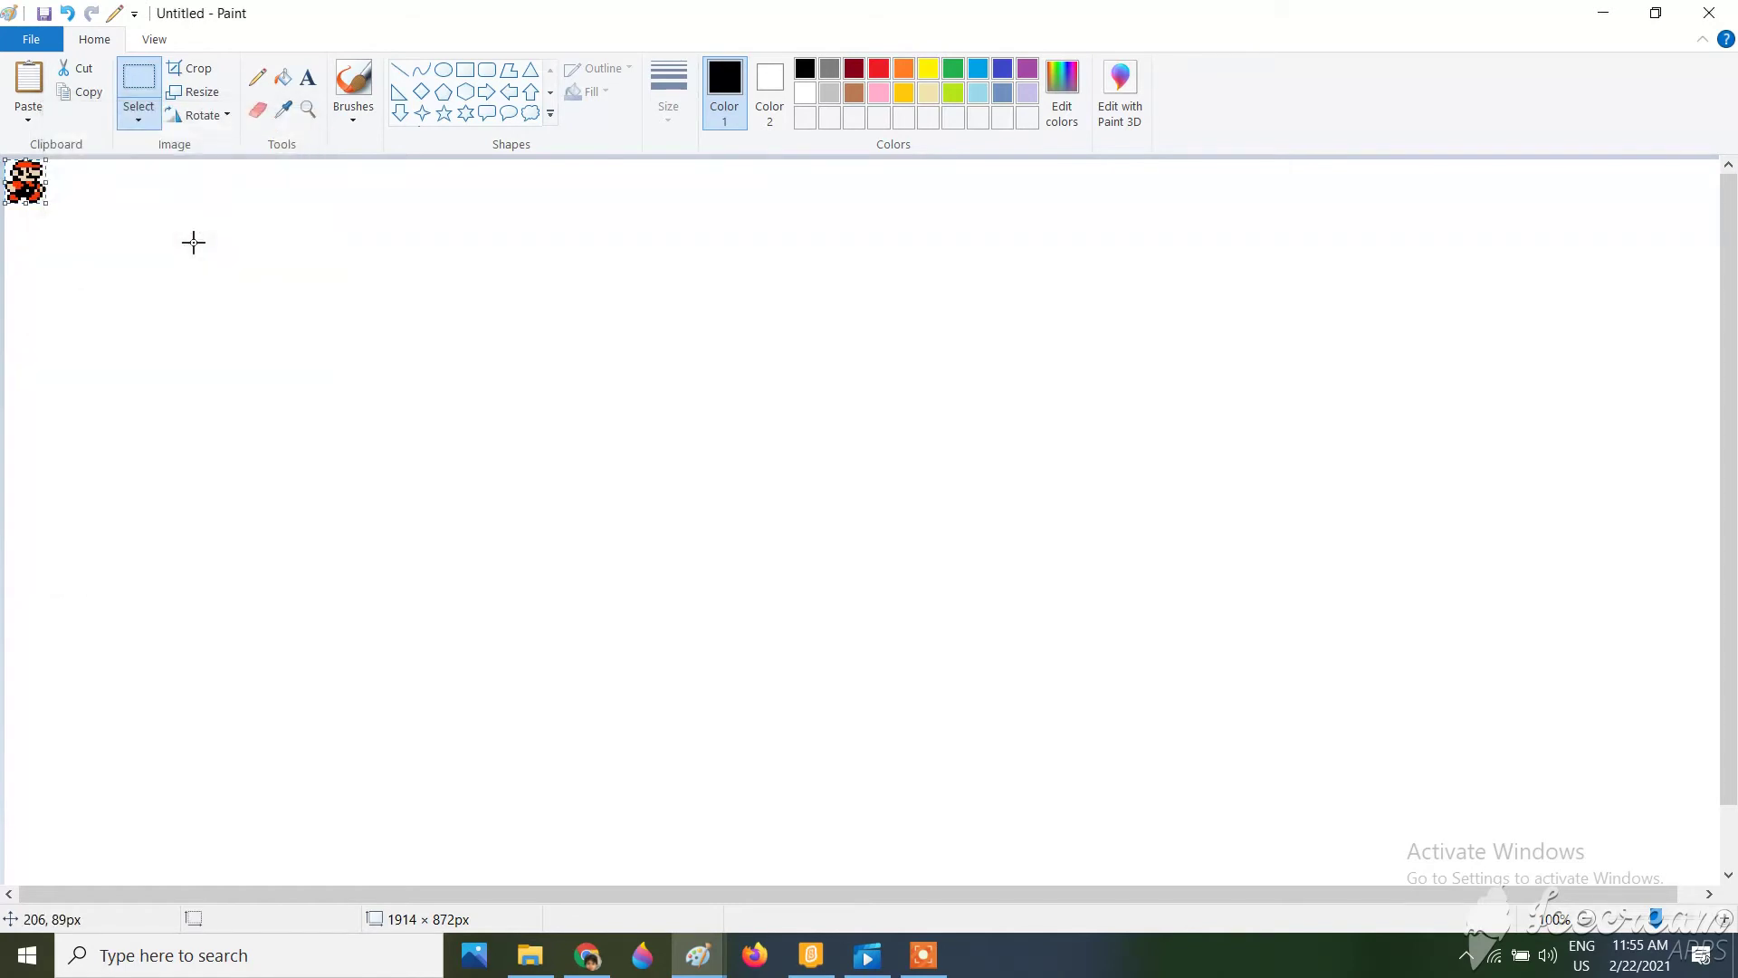
{"action": "key", "text": "ctrl+s"}
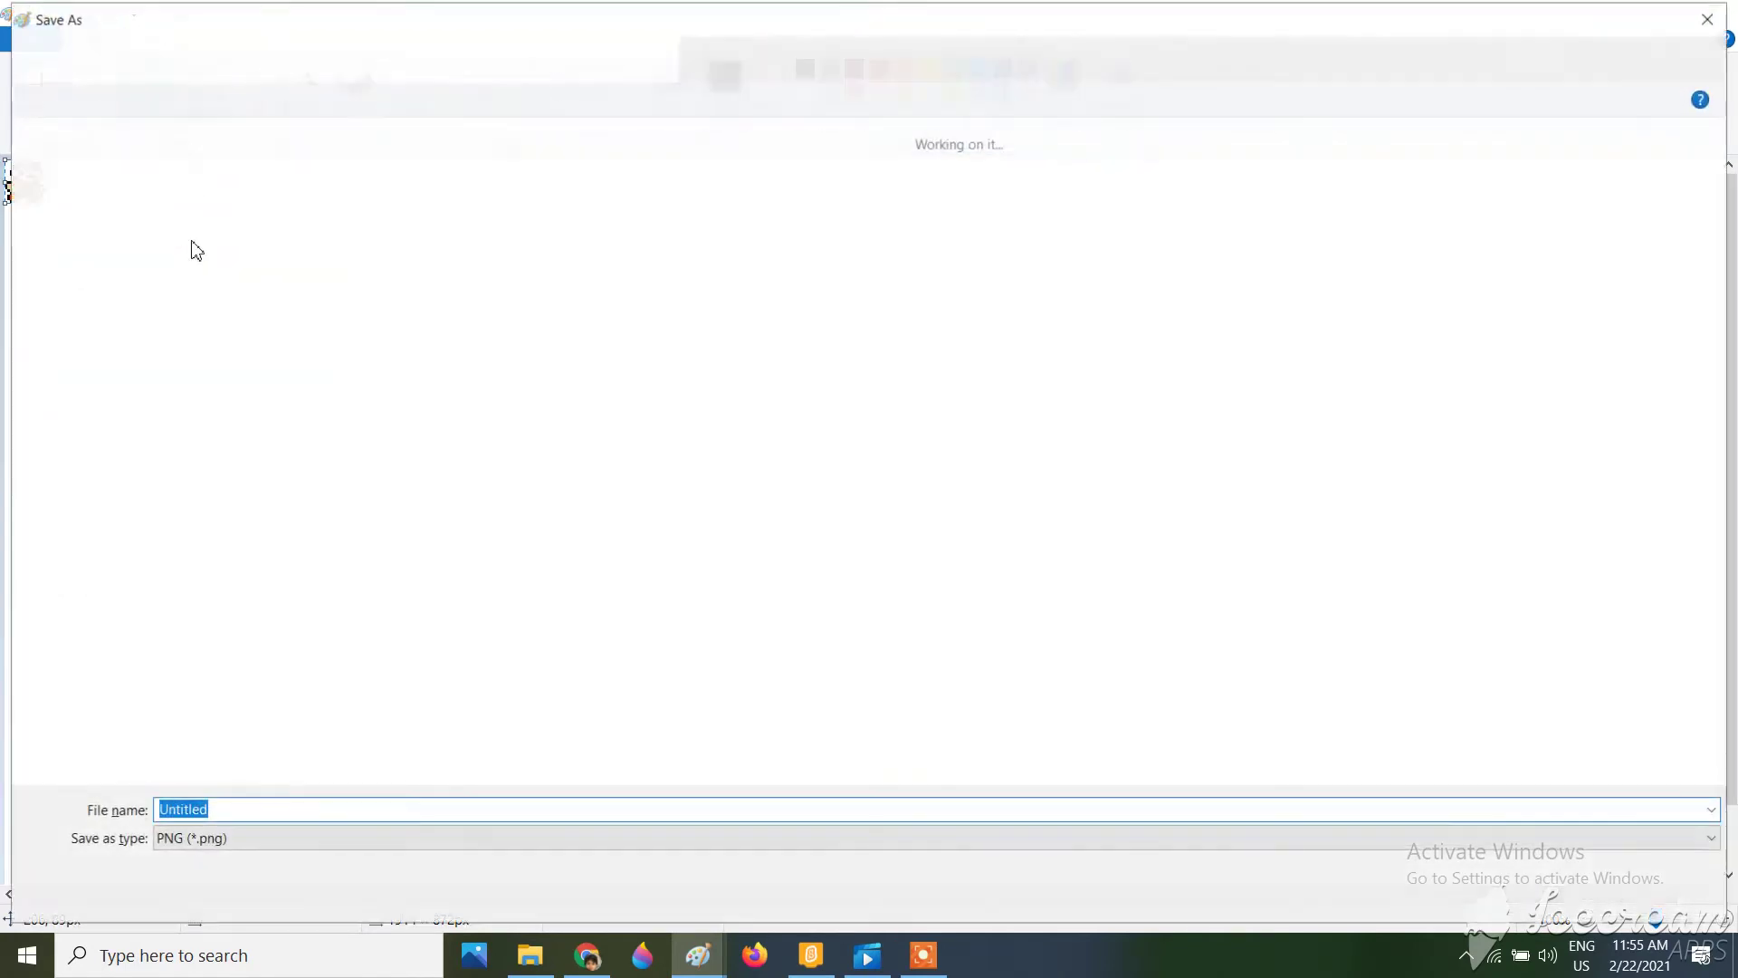
{"action": "left_click", "coordinate": [1664, 896]}
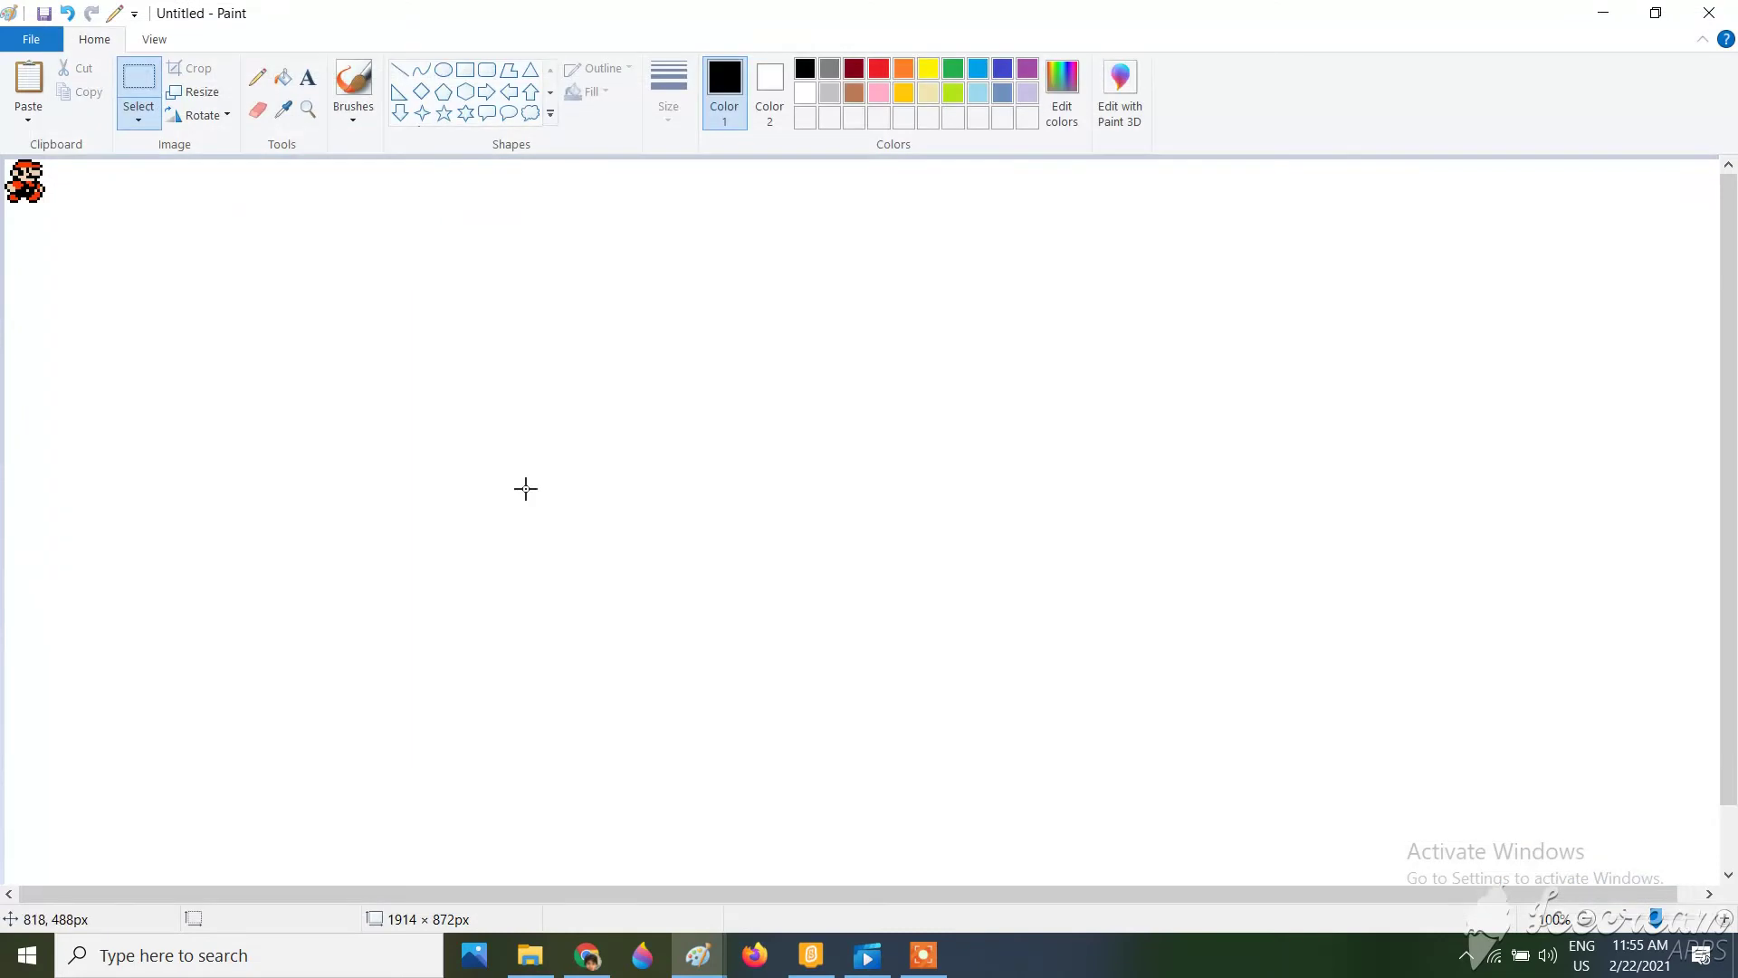
{"action": "left_click", "coordinate": [69, 22]}
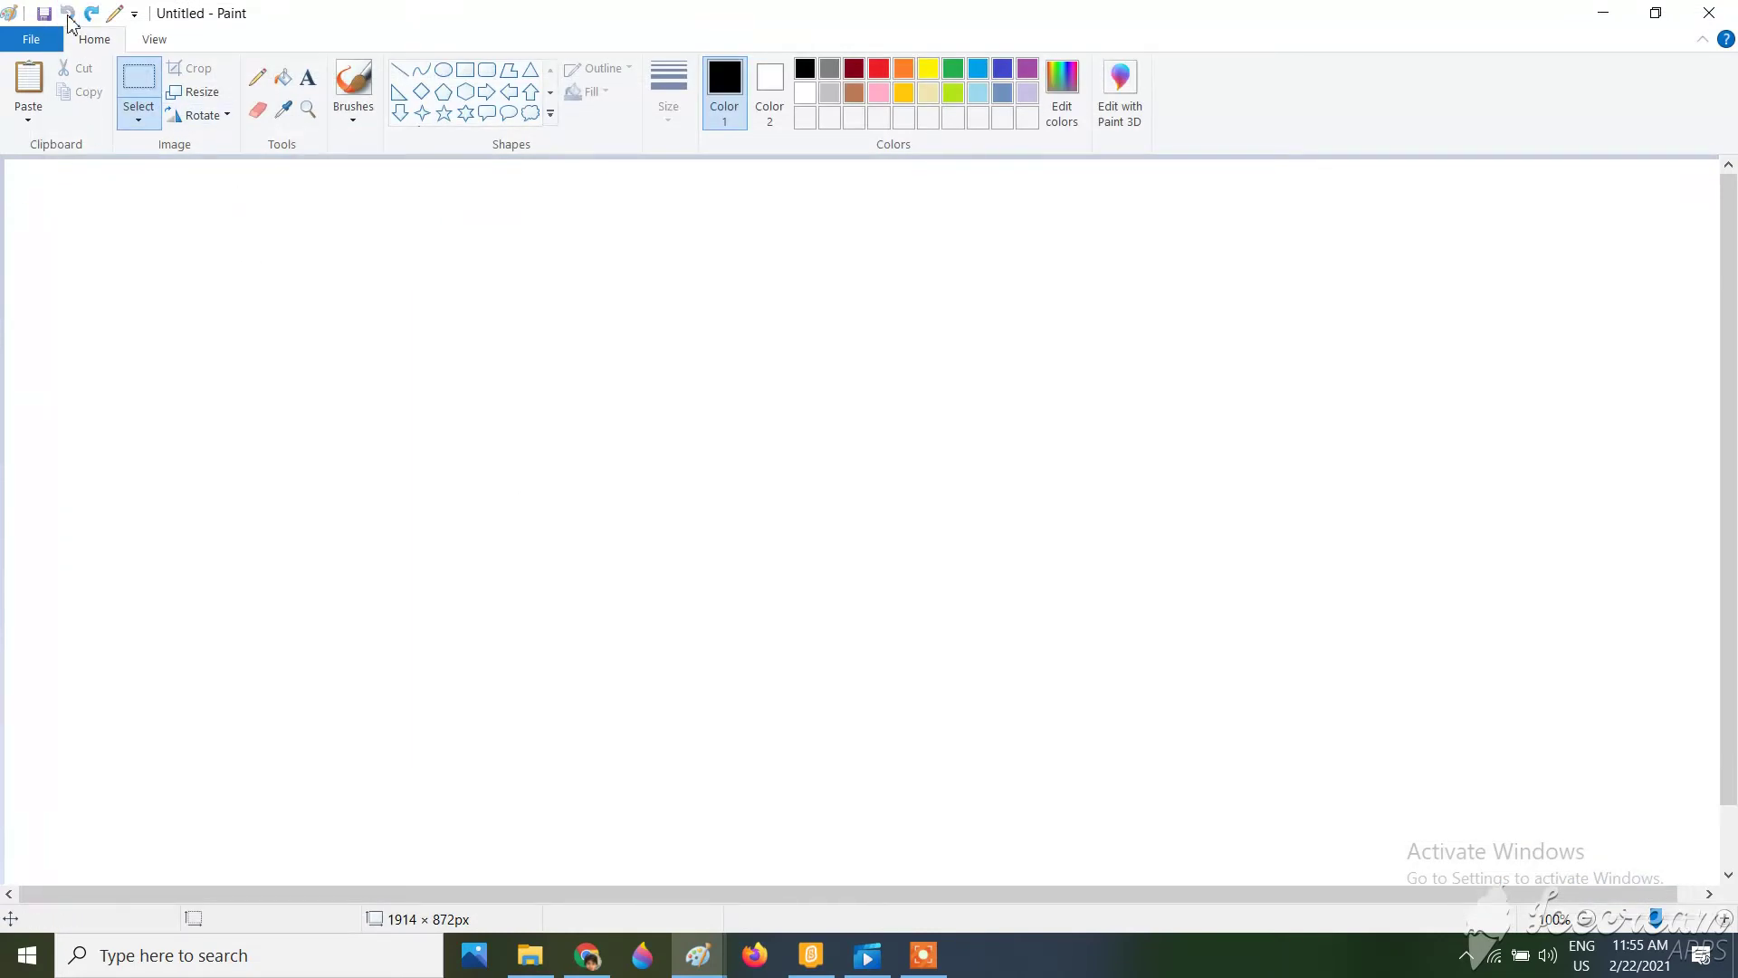
Paste the second Mario sprite again and enlarge it to 300%.
{"action": "key", "text": "ctrl+v"}
{"action": "left_click", "coordinate": [188, 94]}
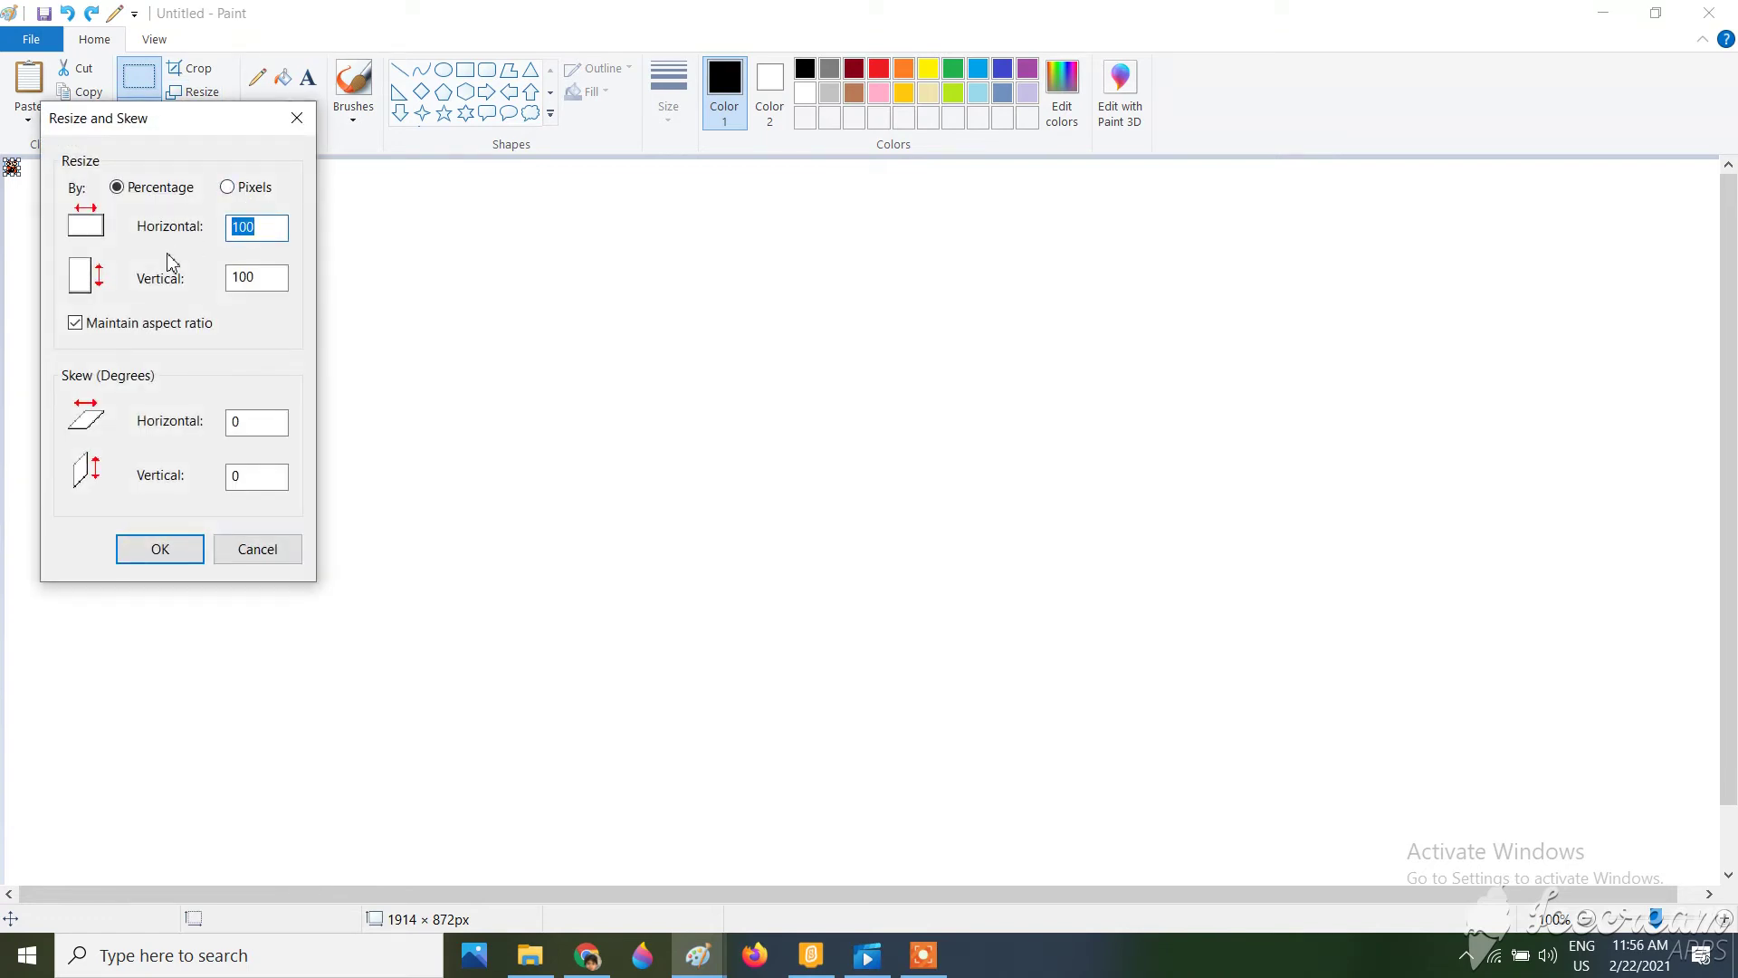
{"action": "type", "text": "3"}
{"action": "key", "text": "Return"}
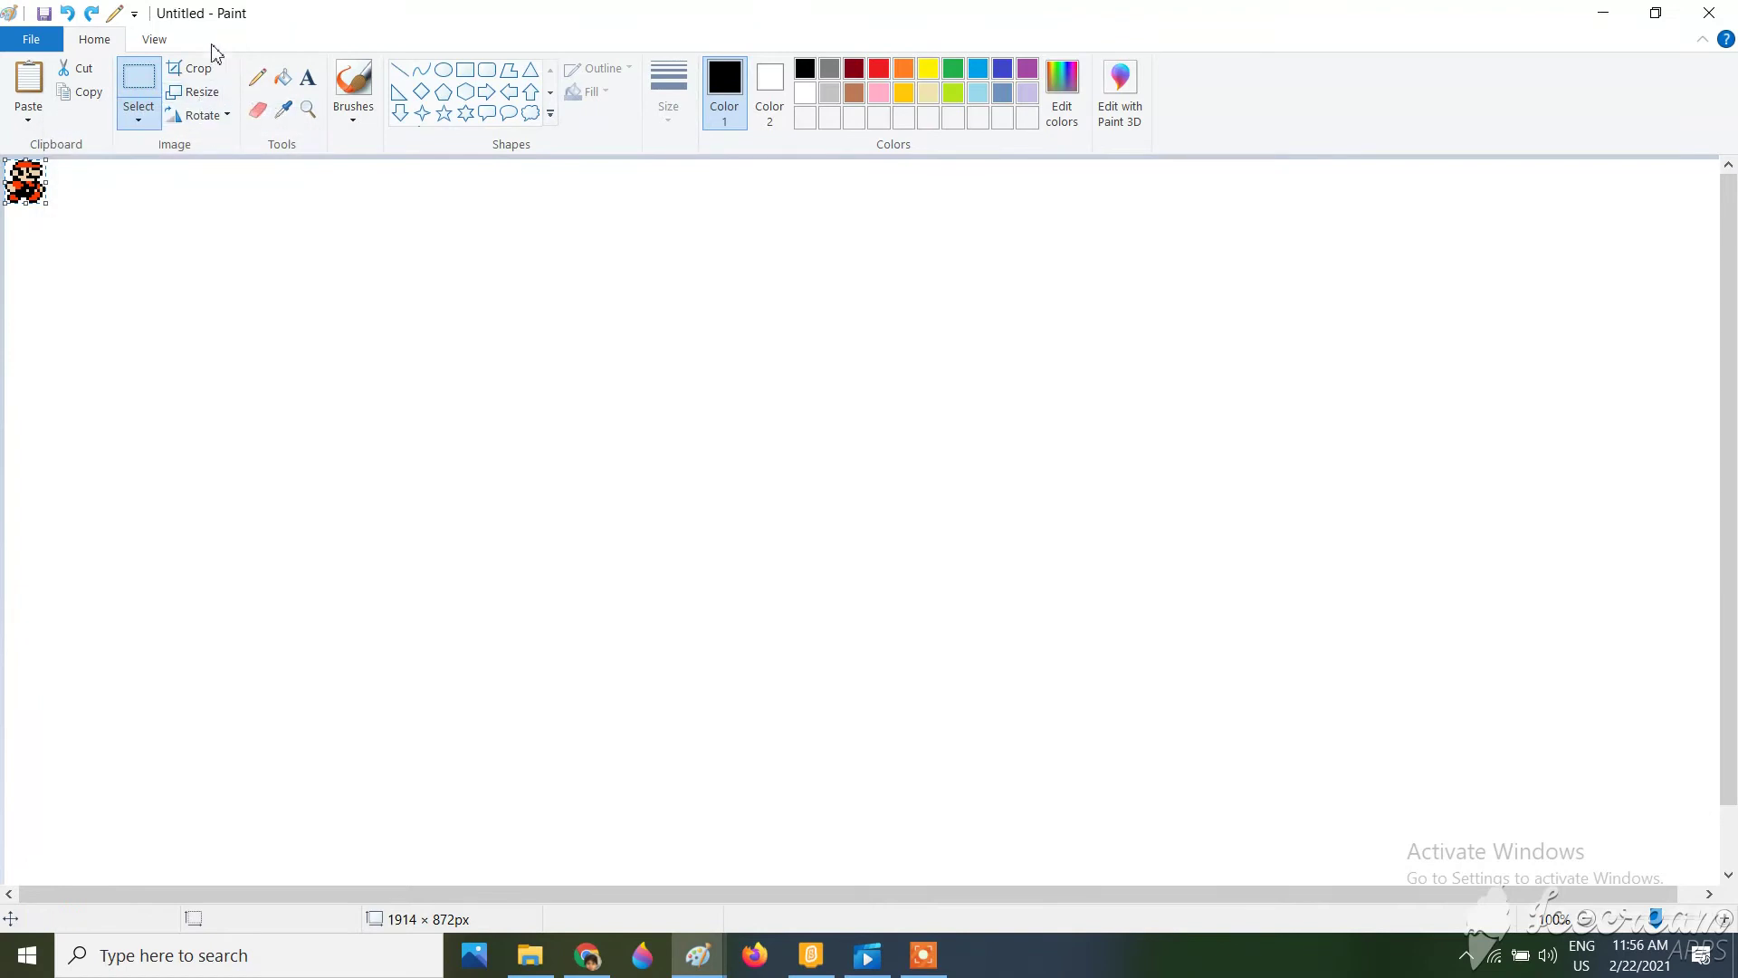
Crop the image to the 45 × 48 sprite and save it as m2.
{"action": "left_click", "coordinate": [192, 68]}
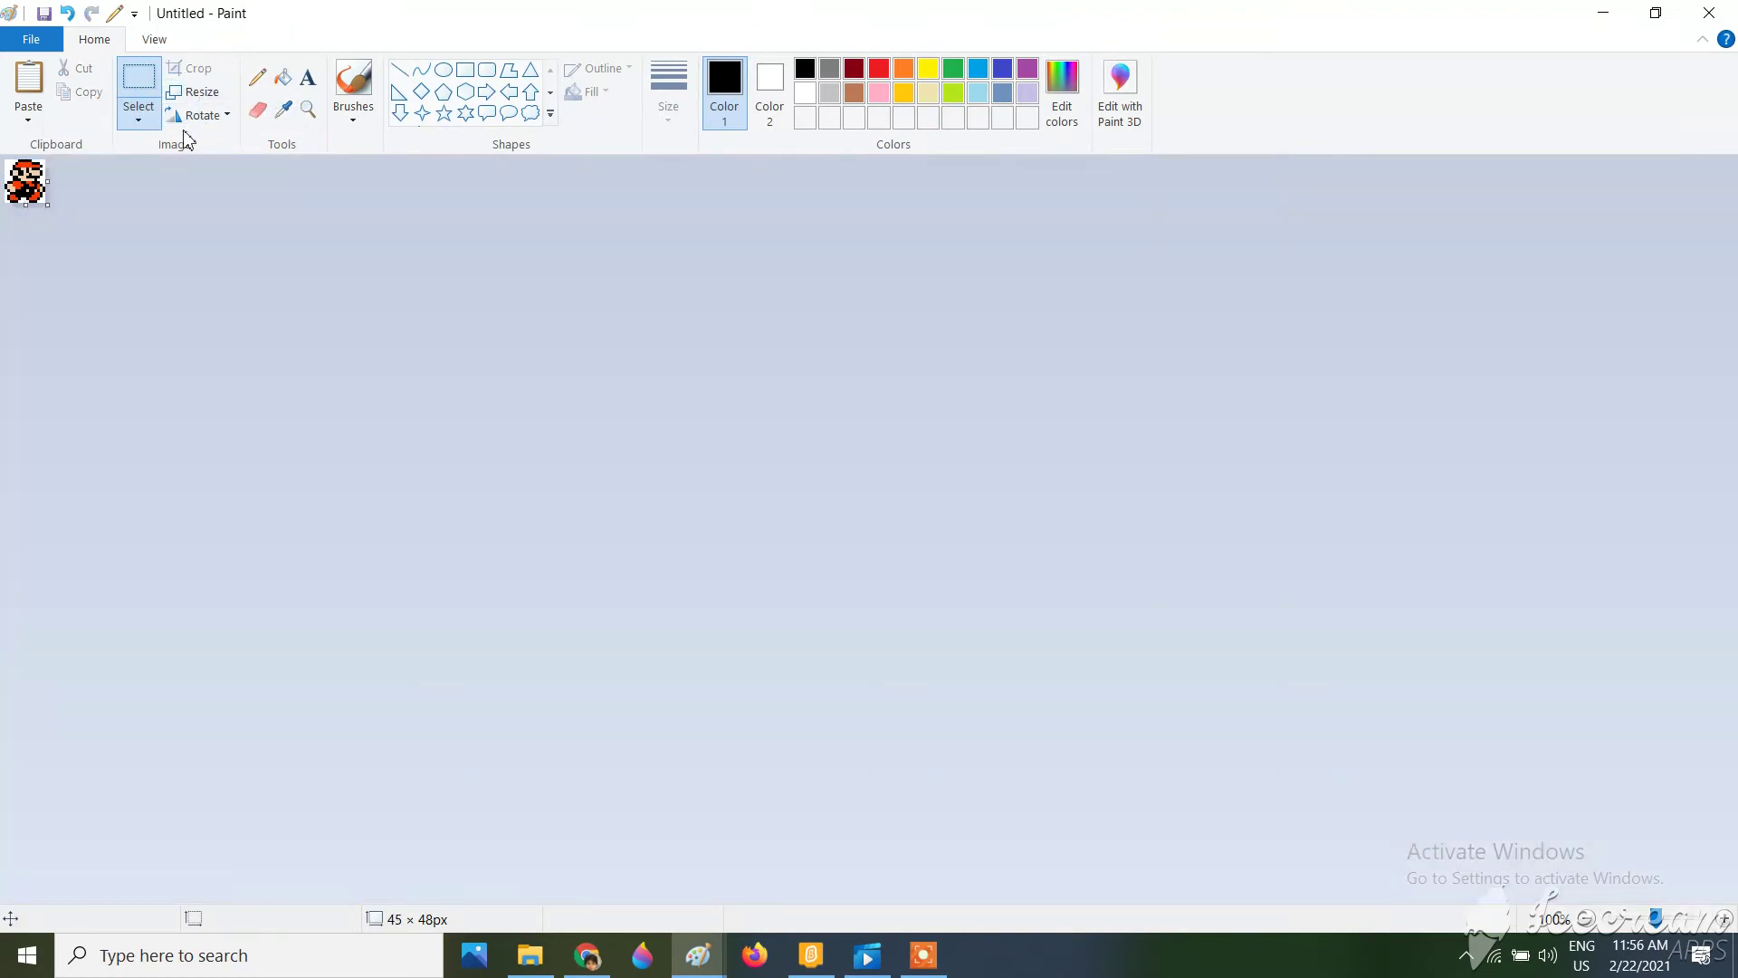
{"action": "key", "text": "ctrl+s"}
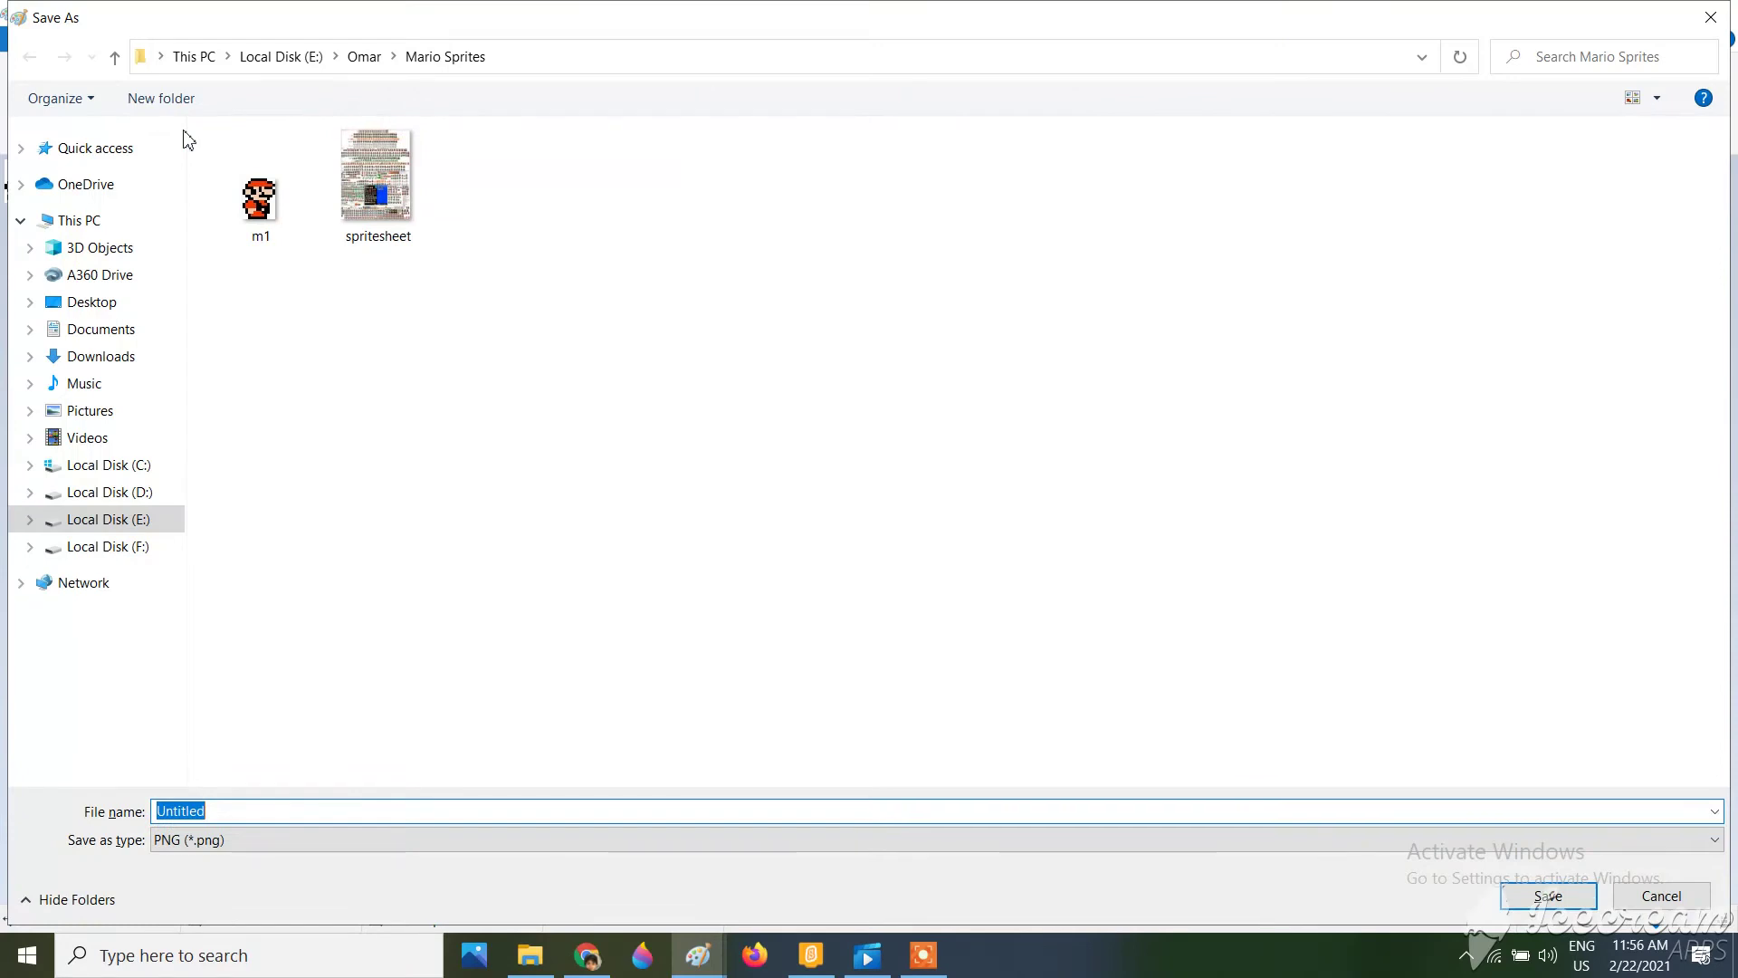
{"action": "type", "text": "m"}
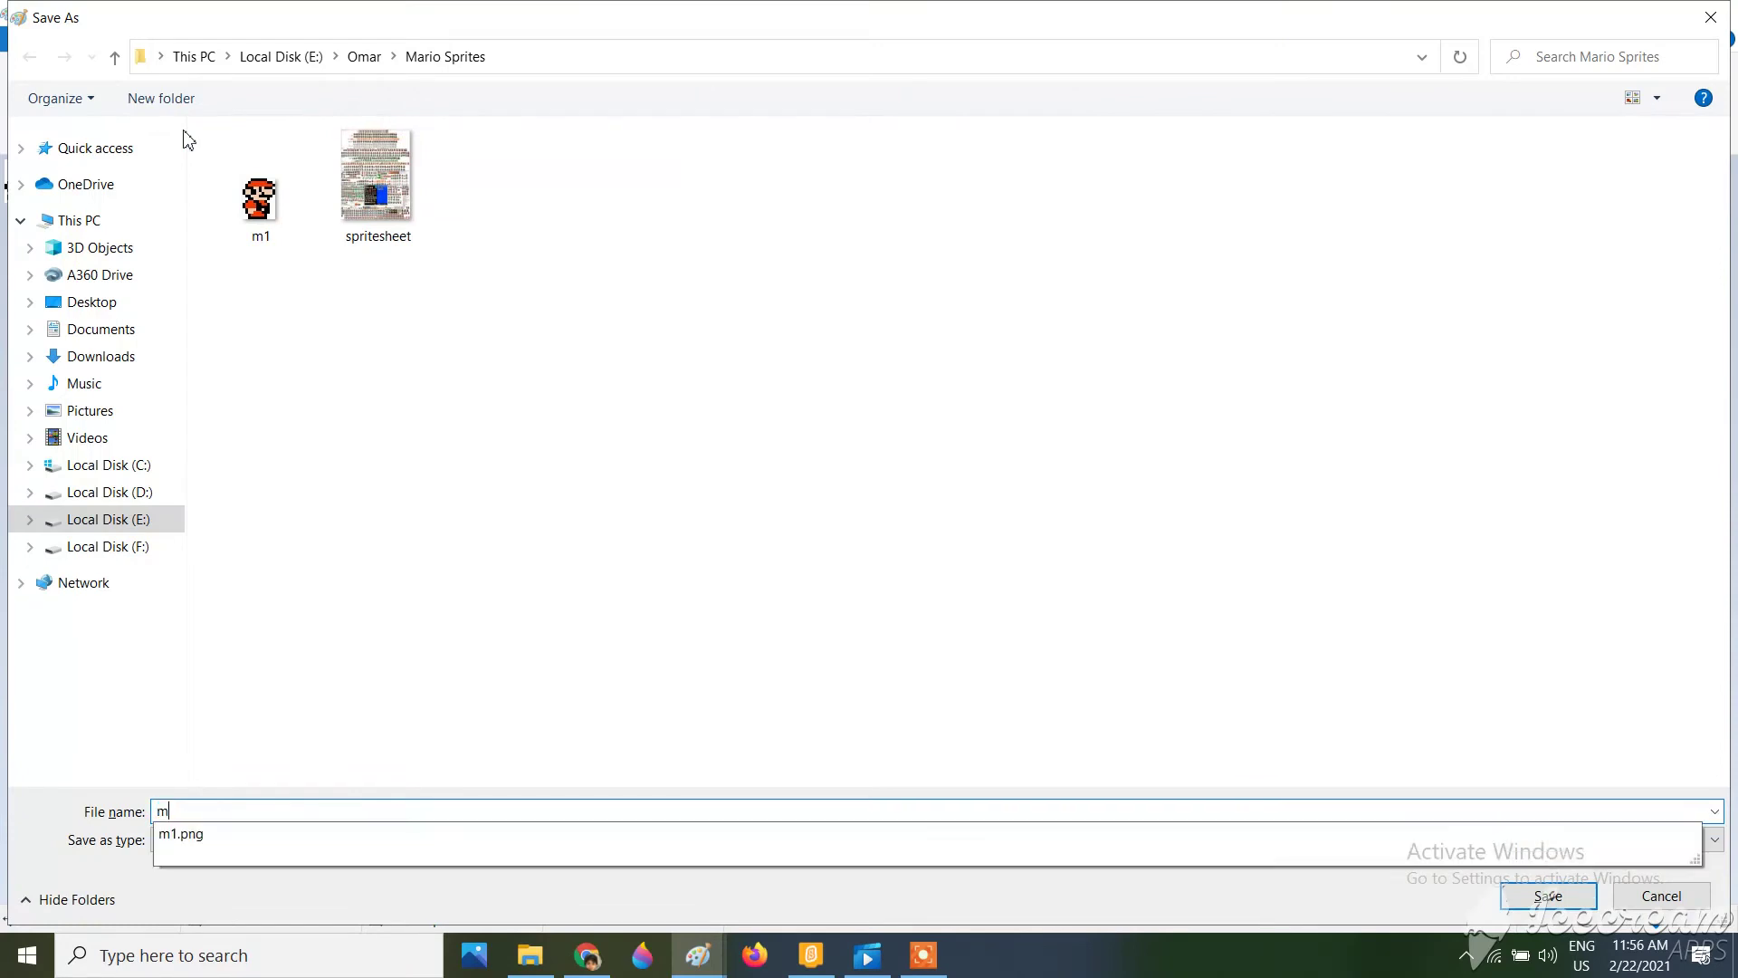
{"action": "type", "text": "2.png"}
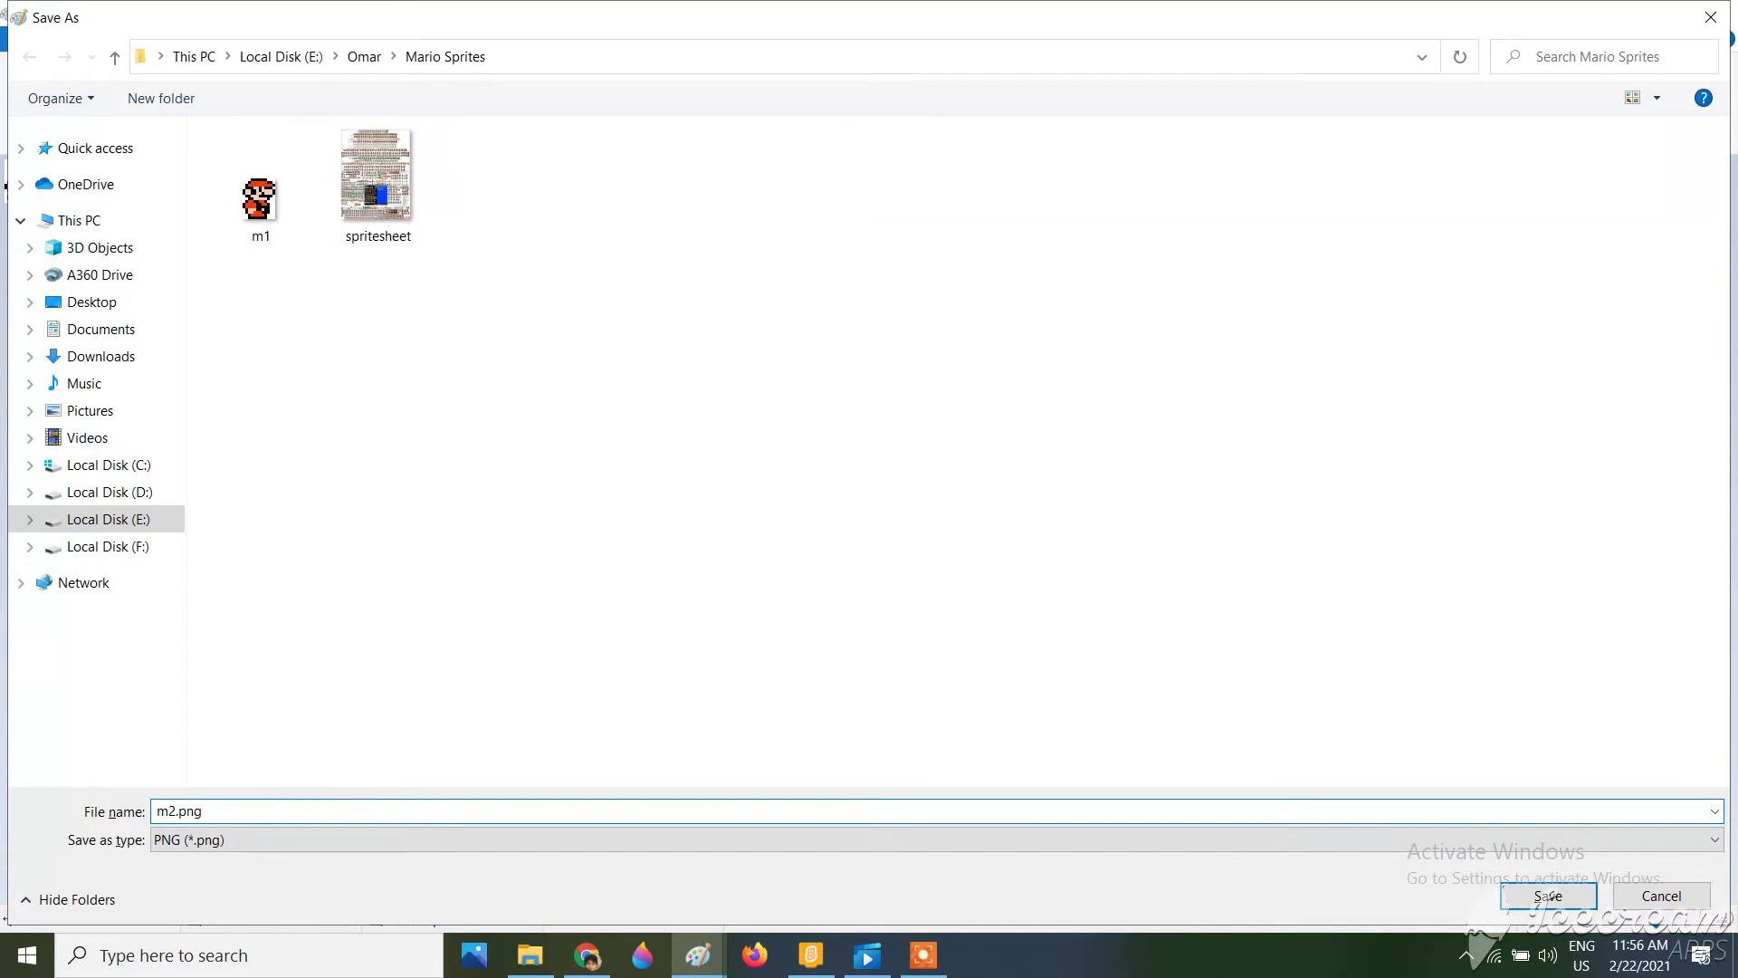
{"action": "left_click", "coordinate": [1548, 896]}
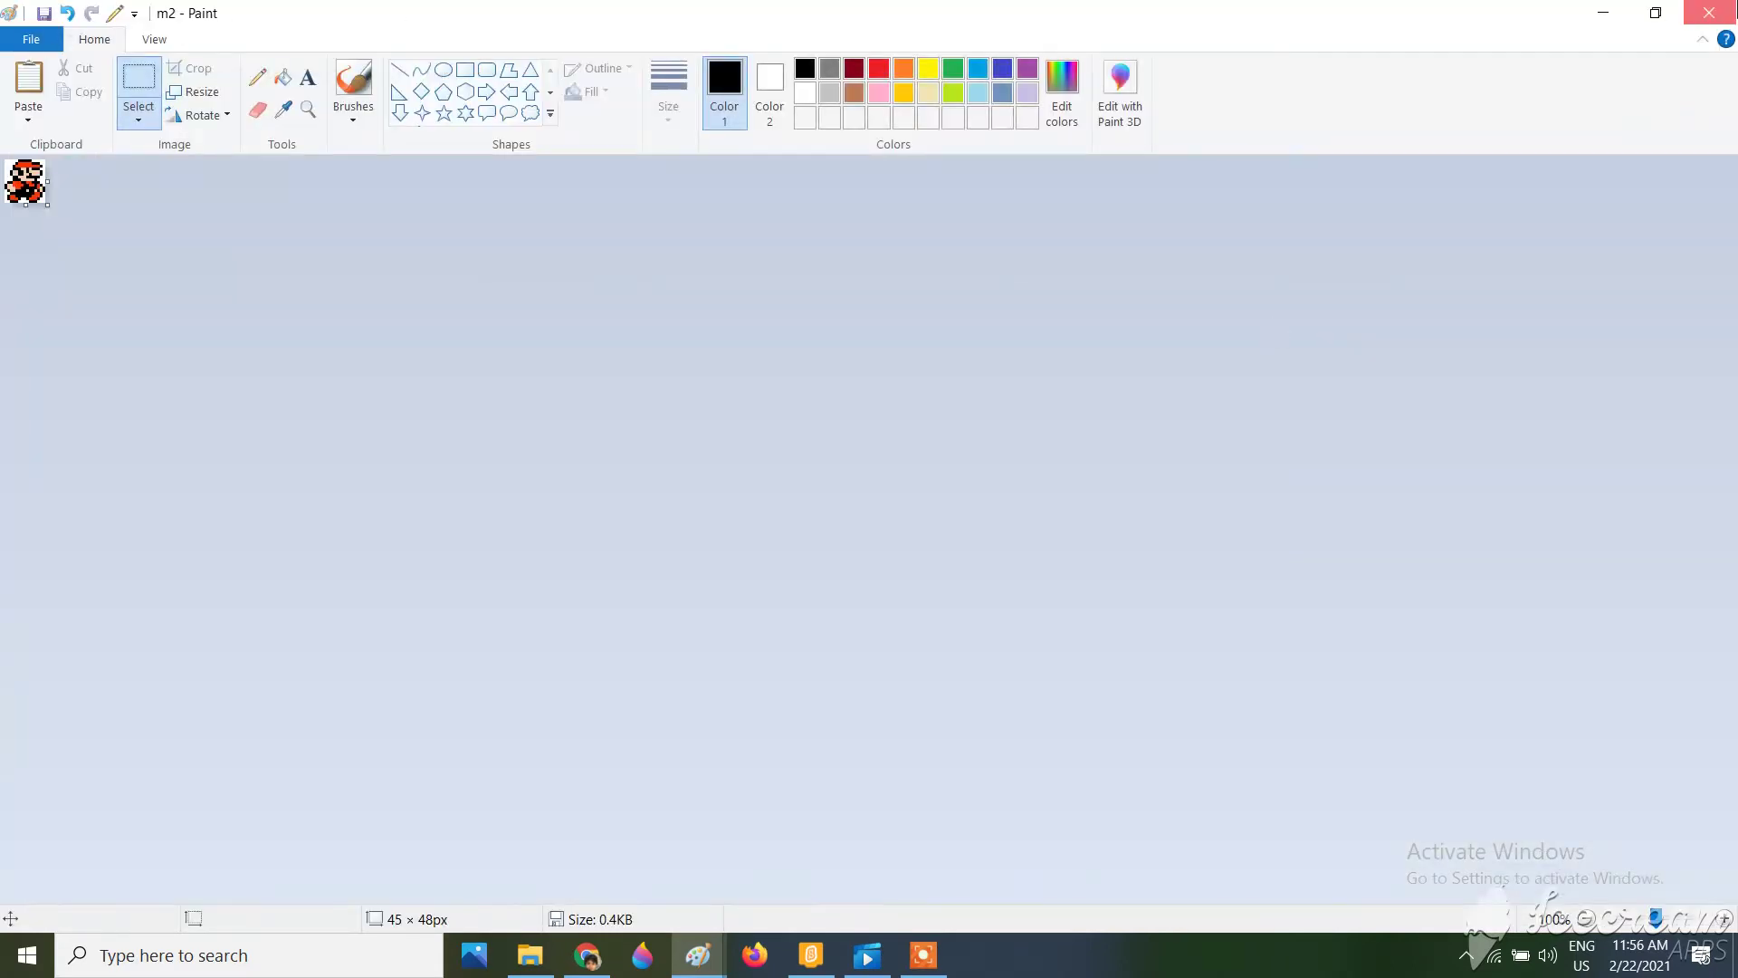
Close m2 and select the jumping Mario sprite on the spritesheet for a new Paint window.
{"action": "left_click", "coordinate": [1709, 13]}
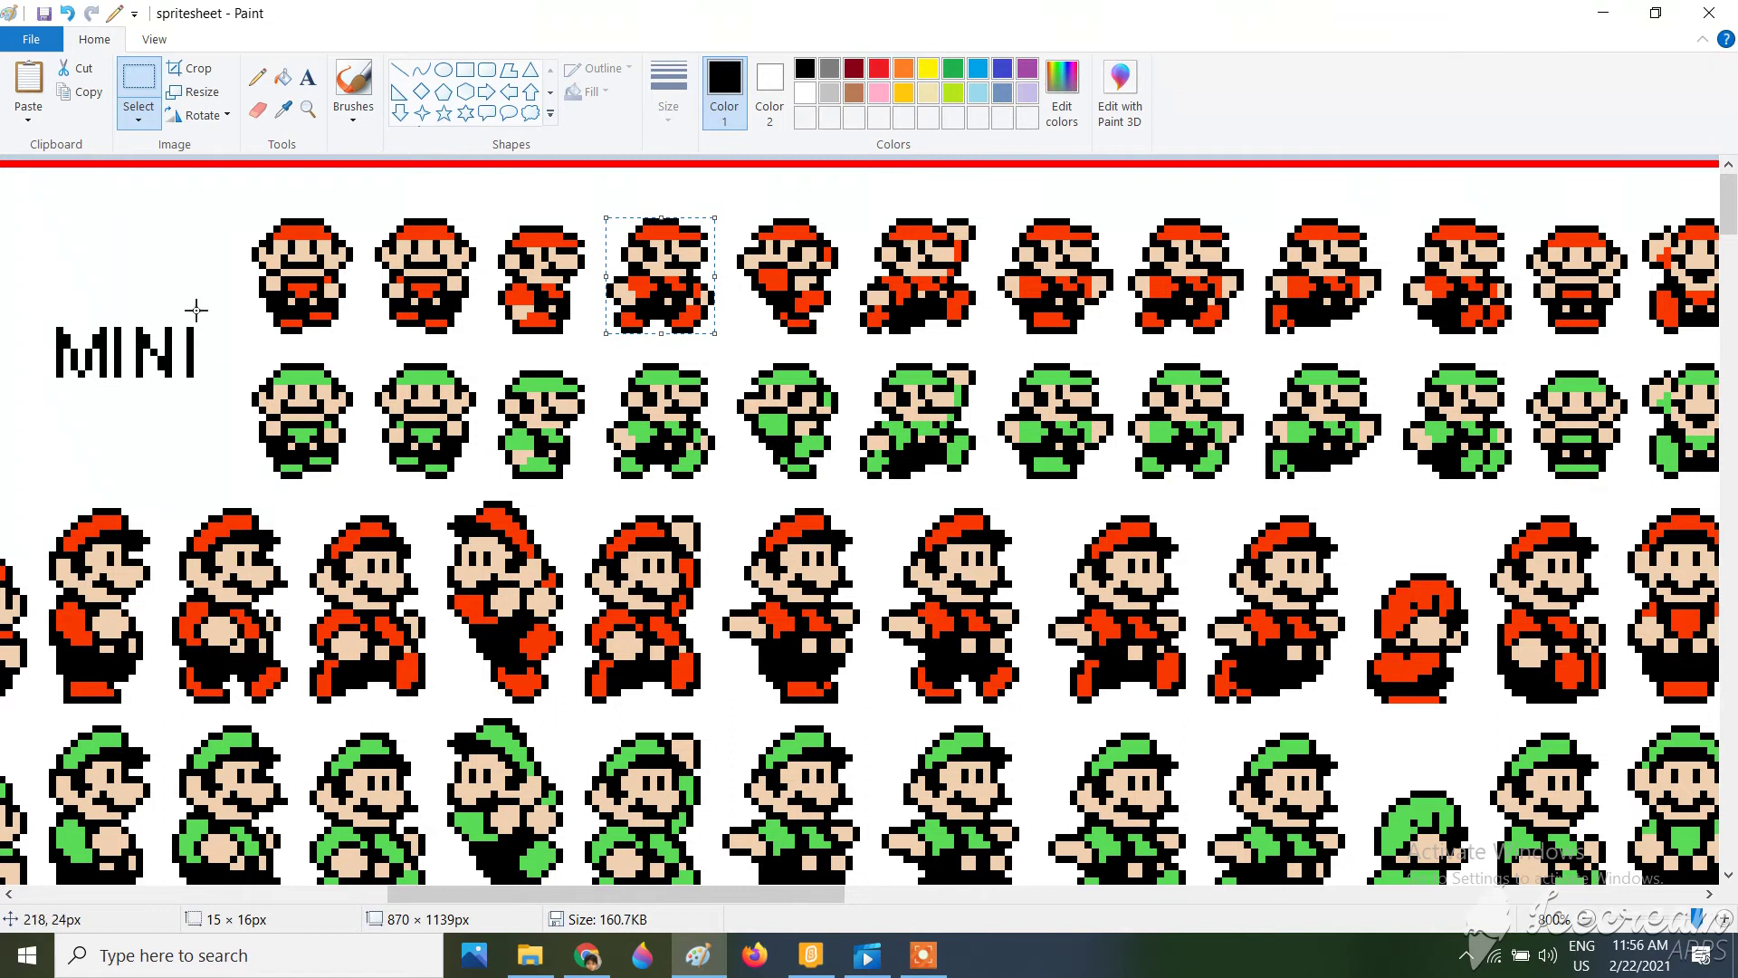
{"action": "left_click", "coordinate": [855, 214]}
{"action": "left_click_drag", "start_coordinate": [858, 220], "coordinate": [943, 332]}
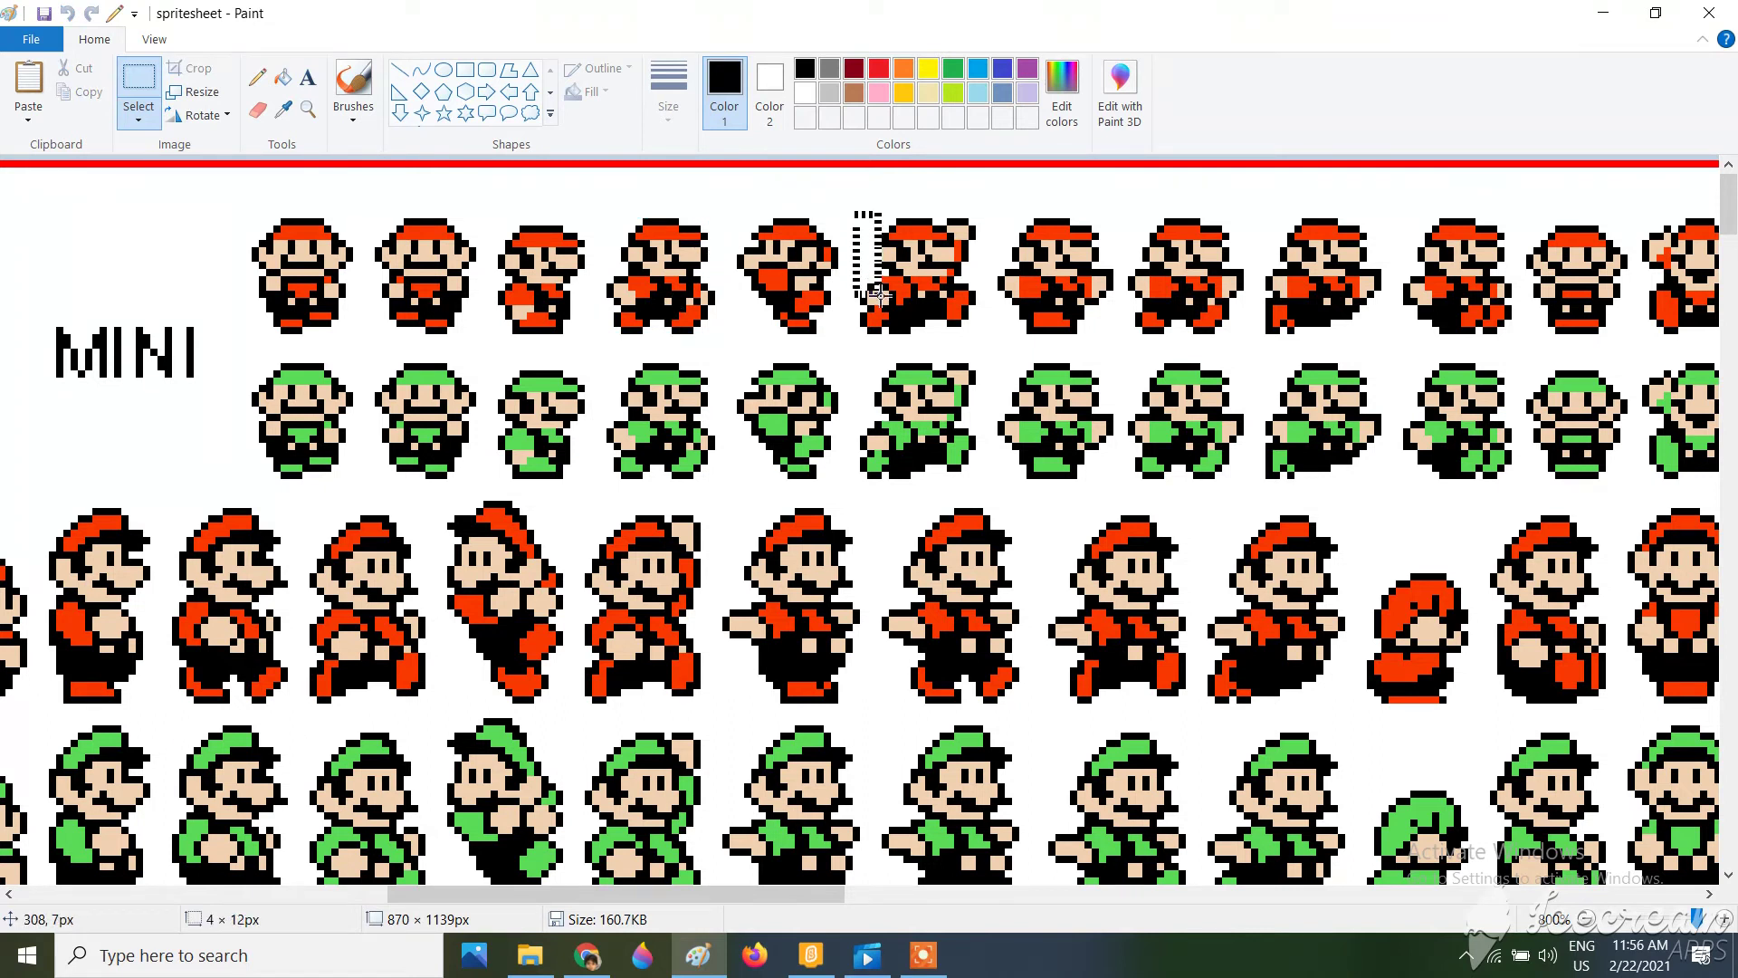
{"action": "left_click", "coordinate": [949, 340]}
{"action": "left_click_drag", "start_coordinate": [869, 213], "coordinate": [875, 264]}
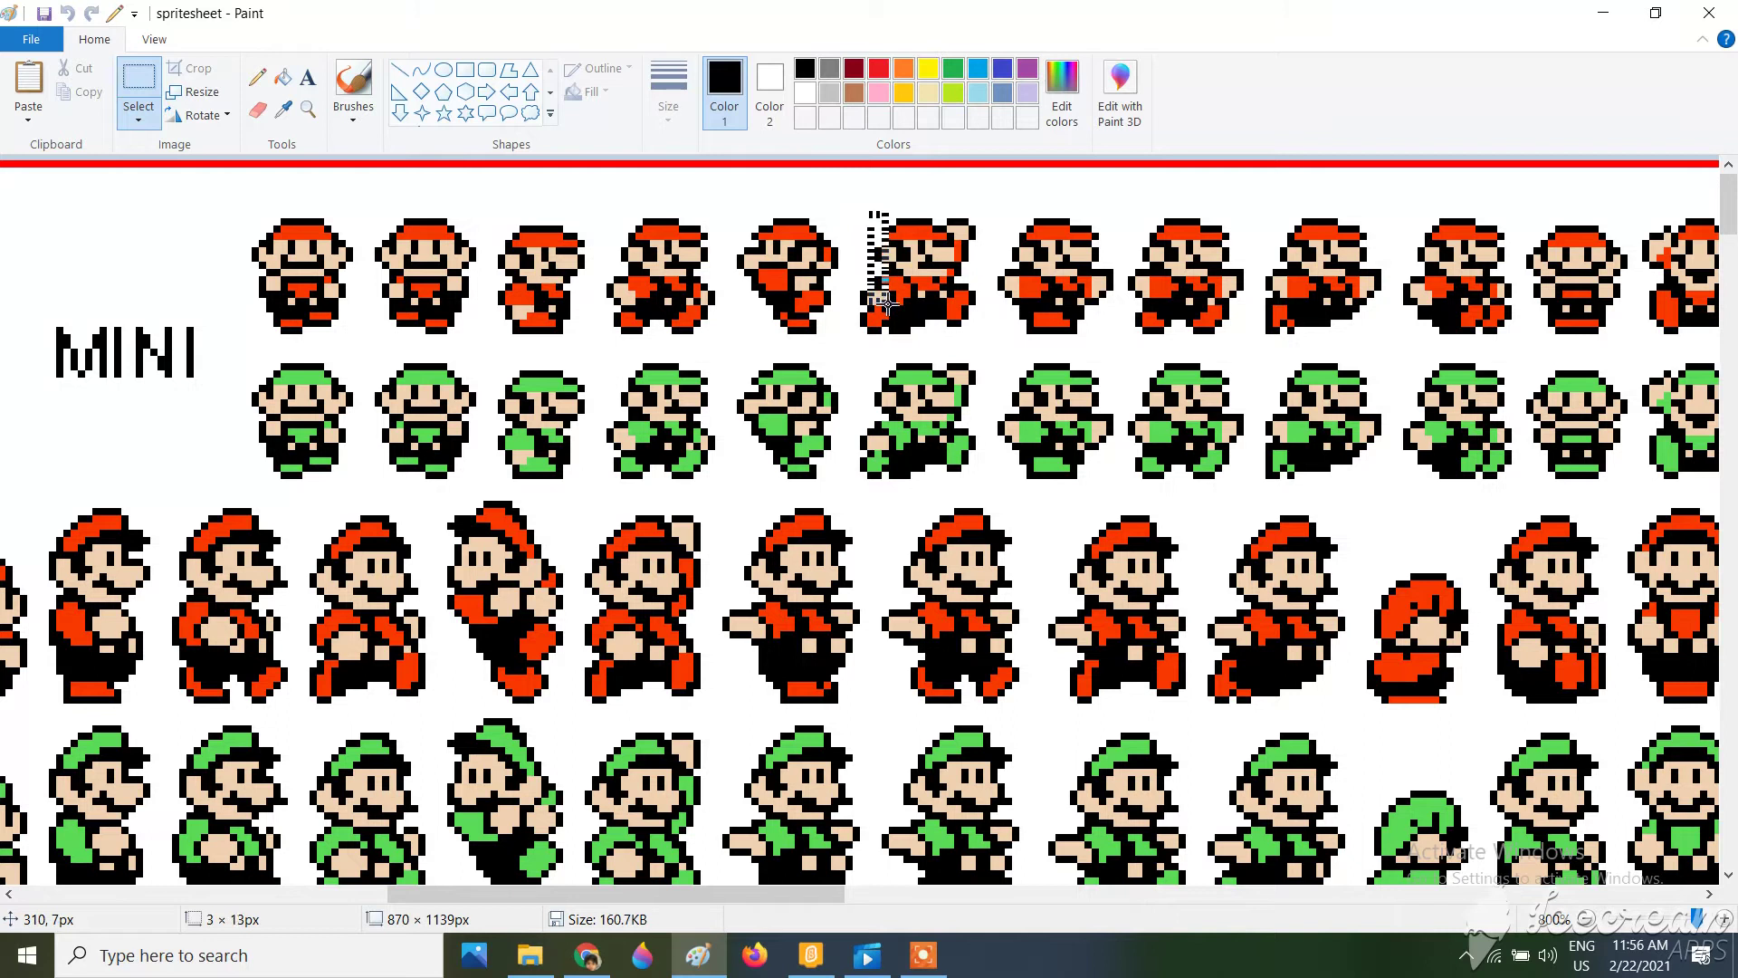
{"action": "left_click", "coordinate": [978, 358]}
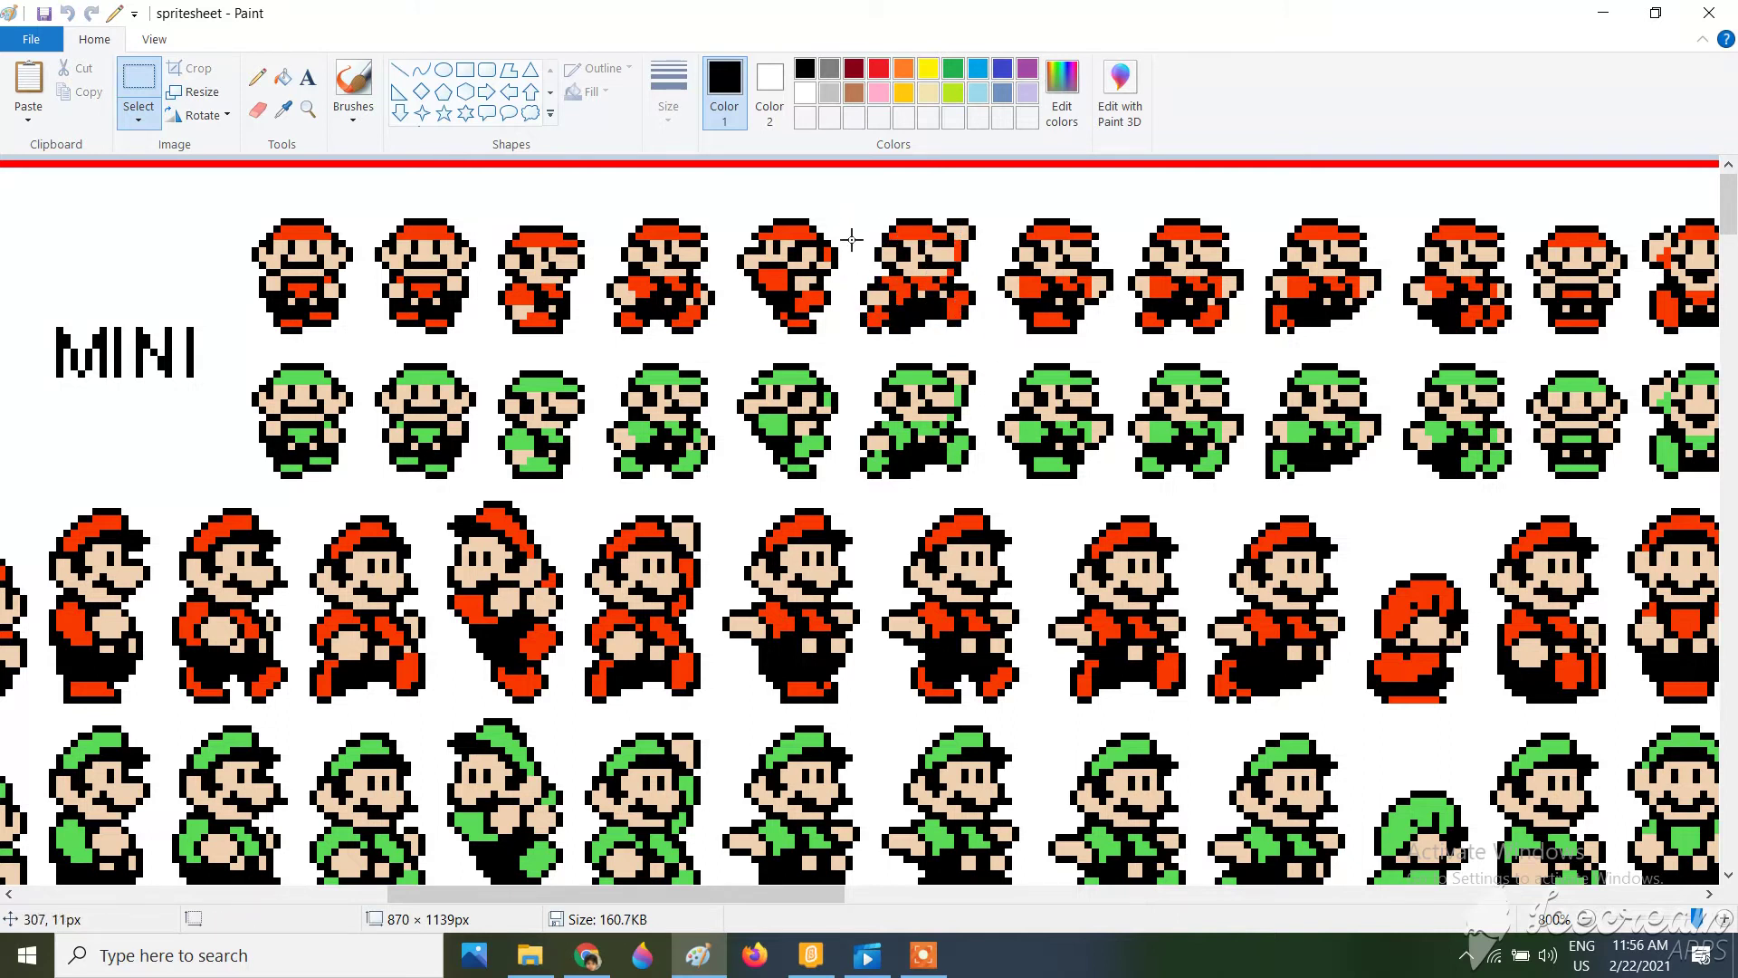
{"action": "mouse_move", "coordinate": [867, 222]}
{"action": "left_mouse_down"}
{"action": "mouse_move", "coordinate": [919, 332]}
{"action": "mouse_move", "coordinate": [975, 332]}
{"action": "left_mouse_up"}
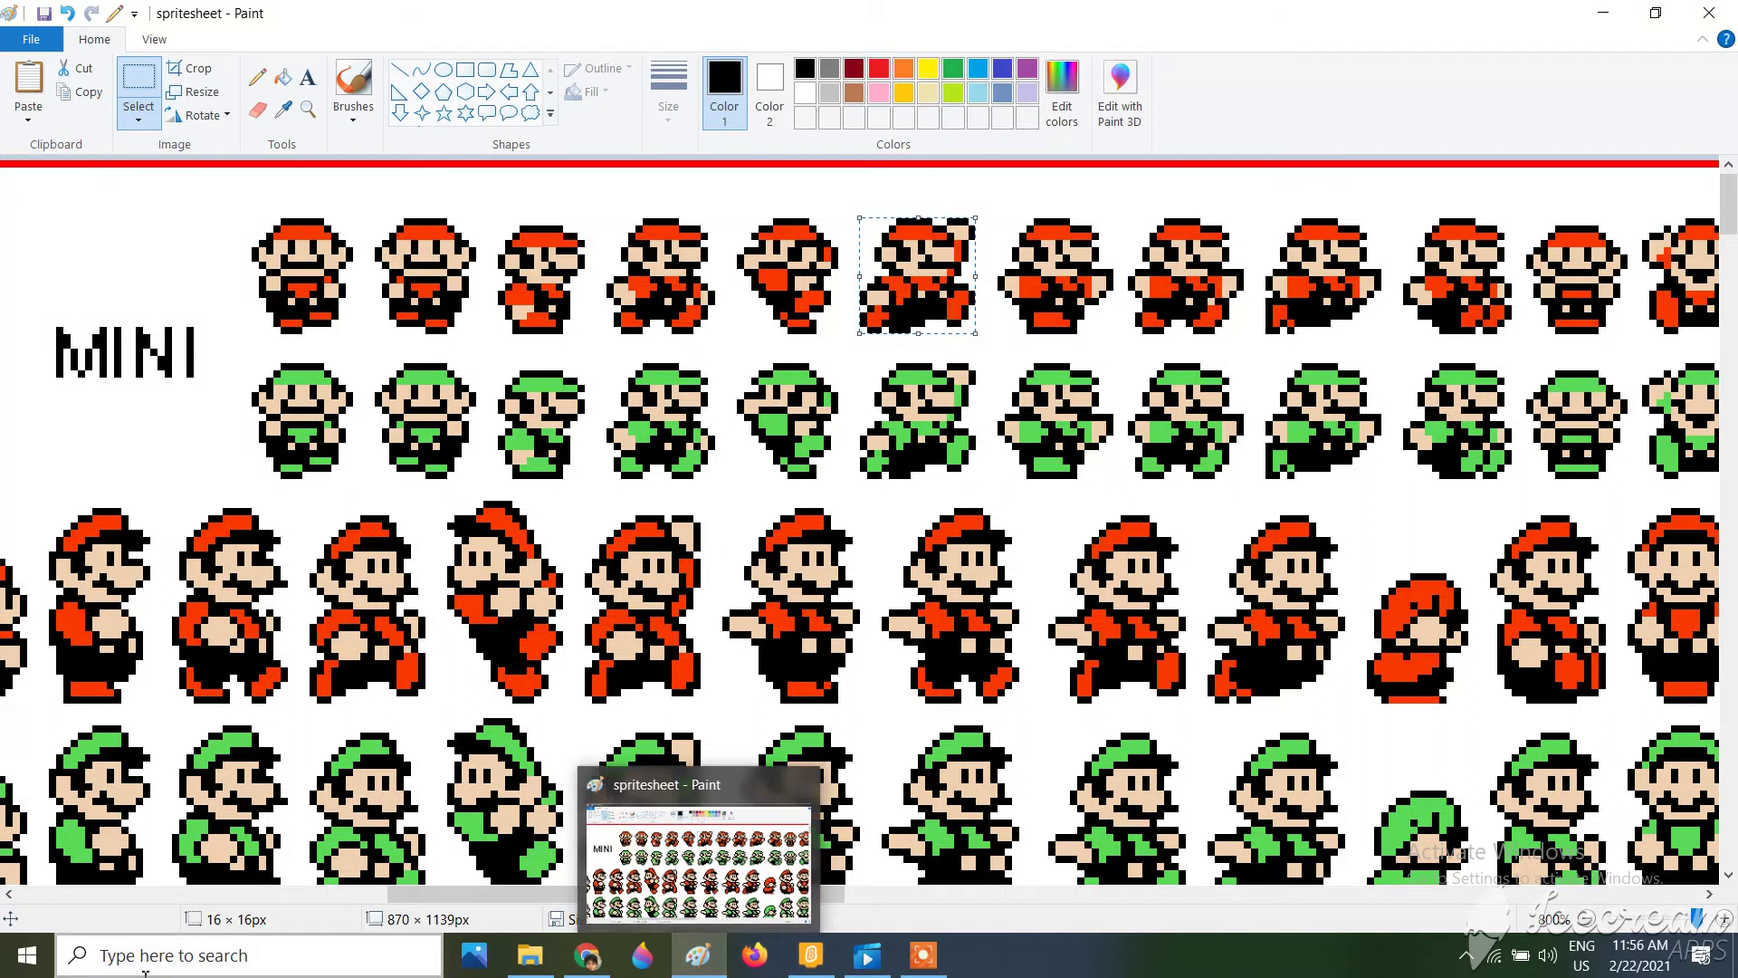
{"action": "left_click", "coordinate": [222, 956]}
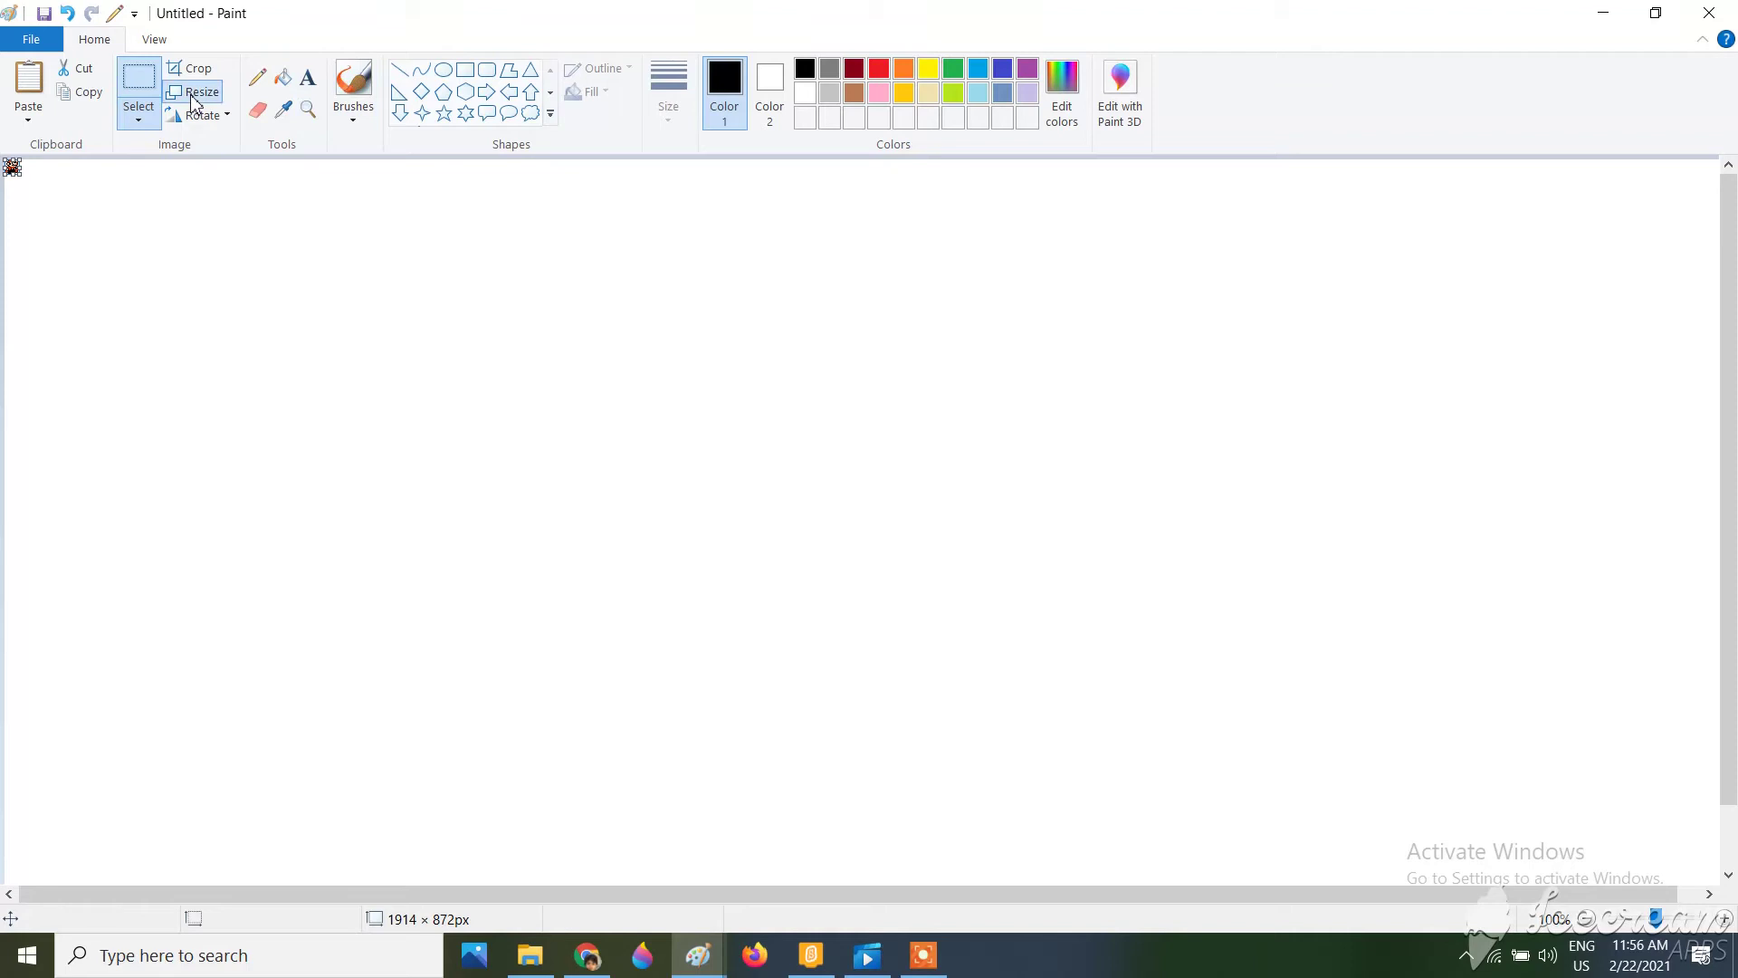
Enlarge the jump sprite to 300% and crop the image to 48 × 48.
{"action": "left_click_drag", "start_coordinate": [272, 231], "coordinate": [169, 249]}
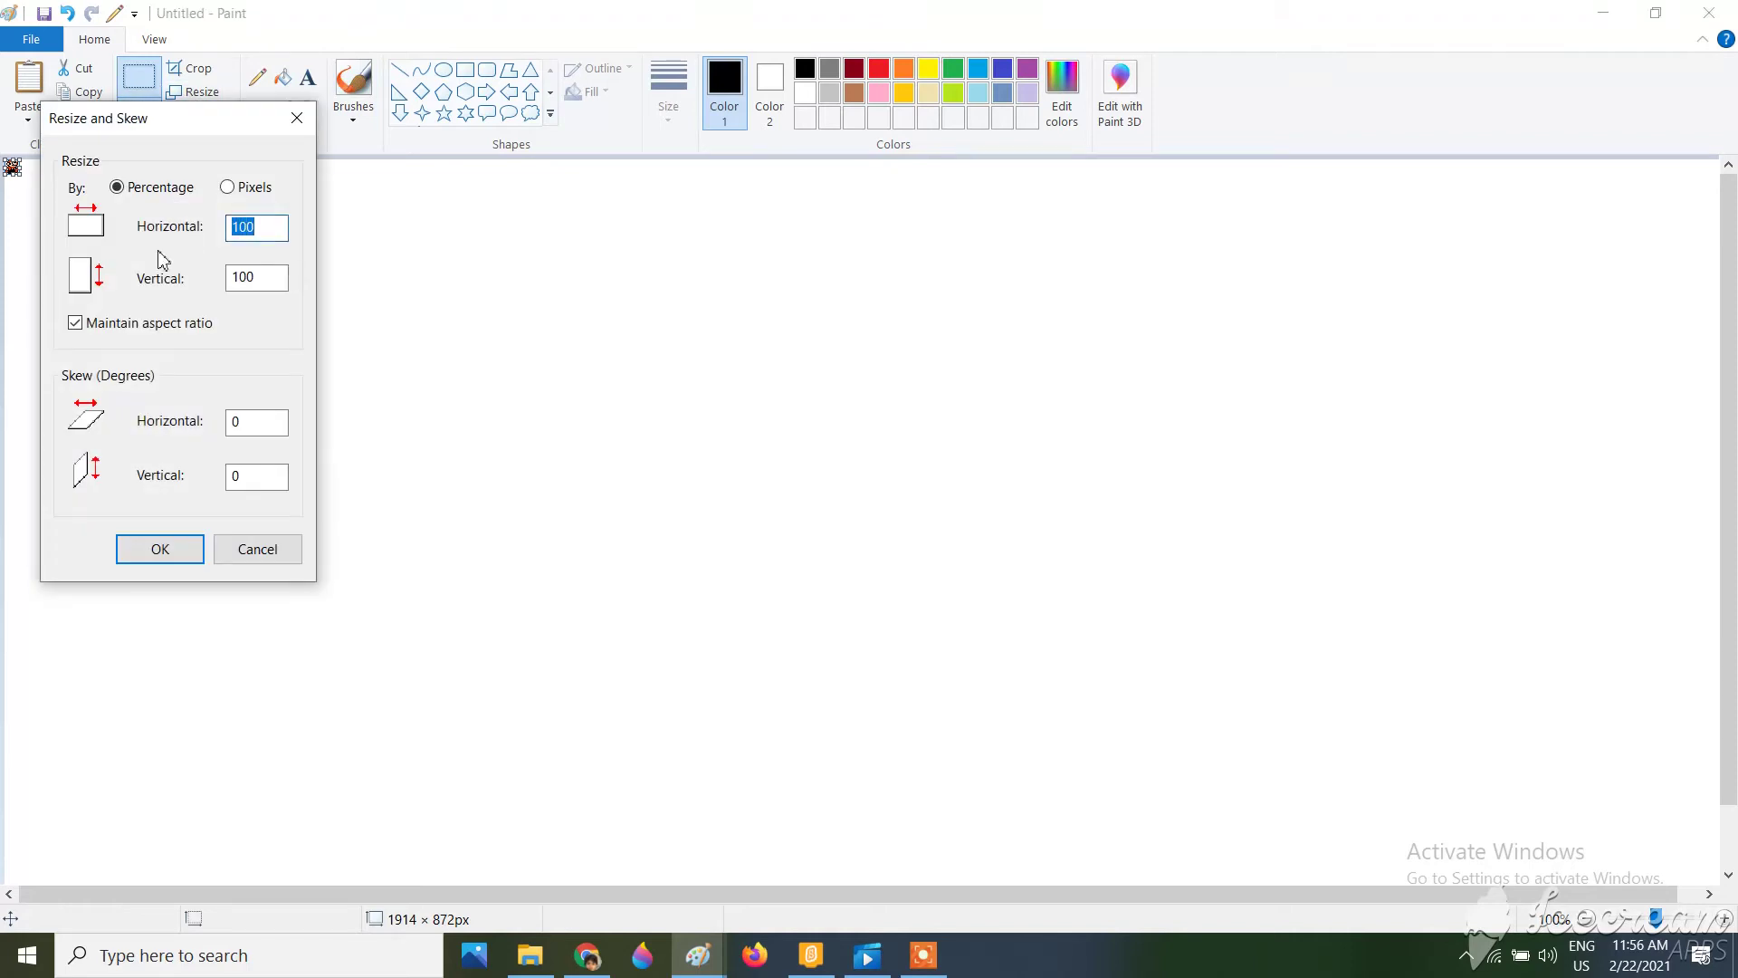
{"action": "type", "text": "3"}
{"action": "key", "text": "Return"}
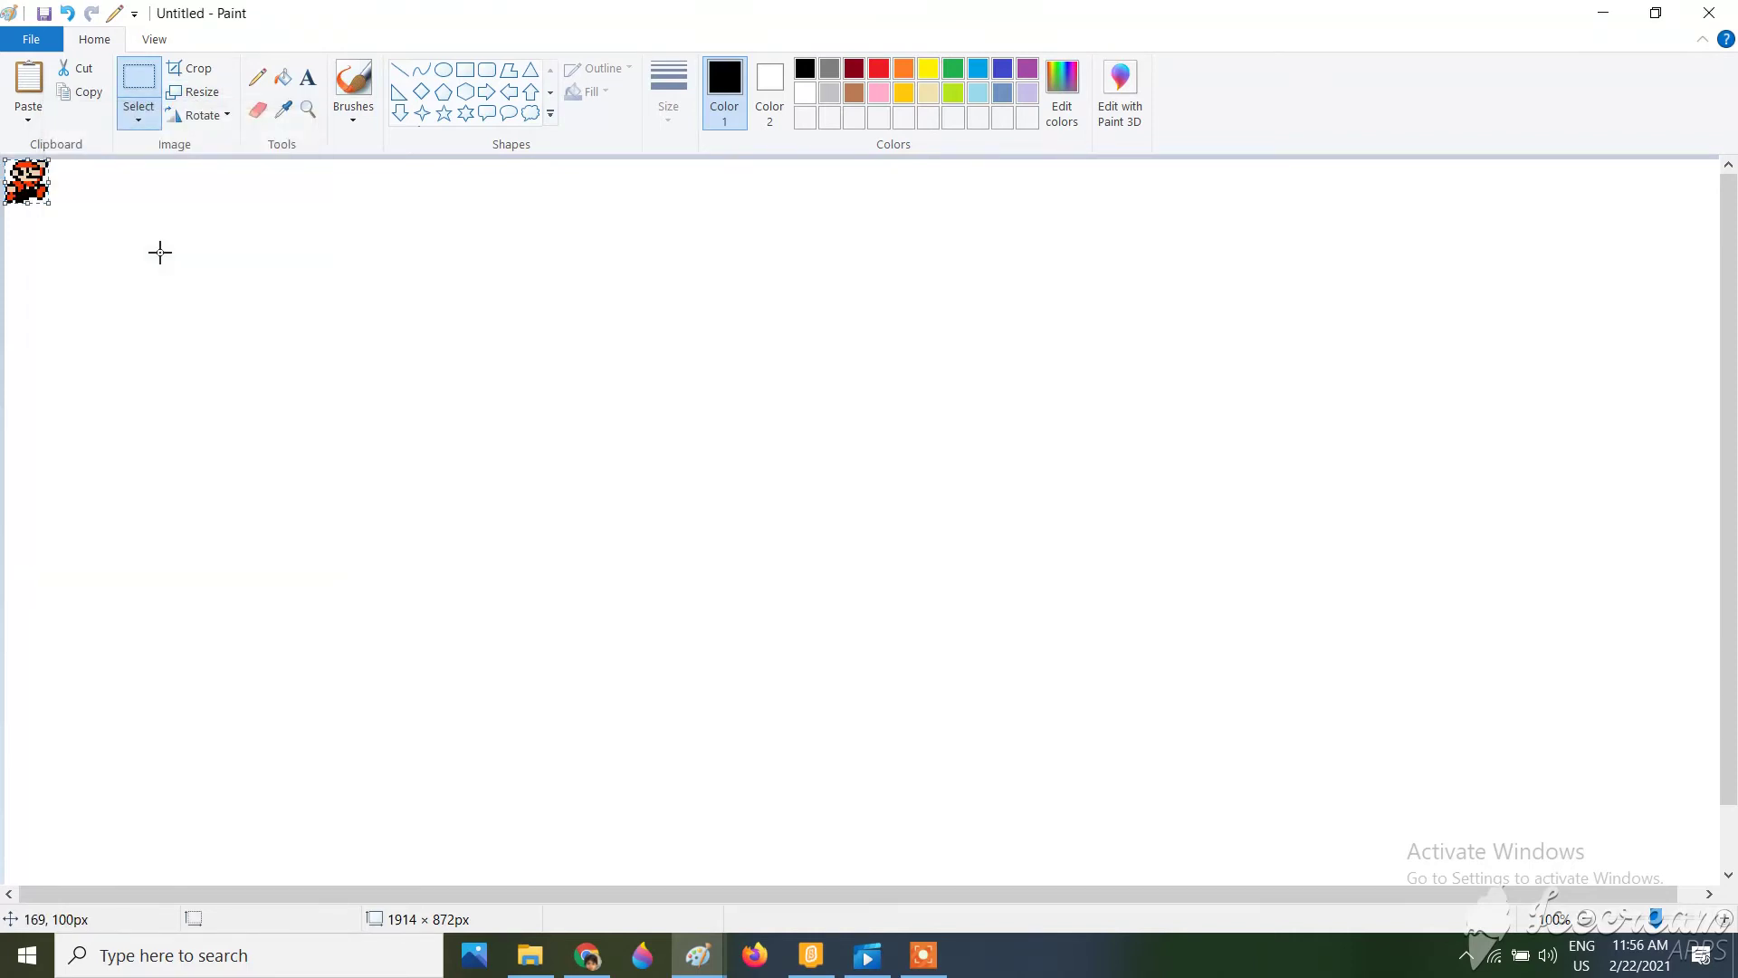
{"action": "left_click", "coordinate": [188, 68]}
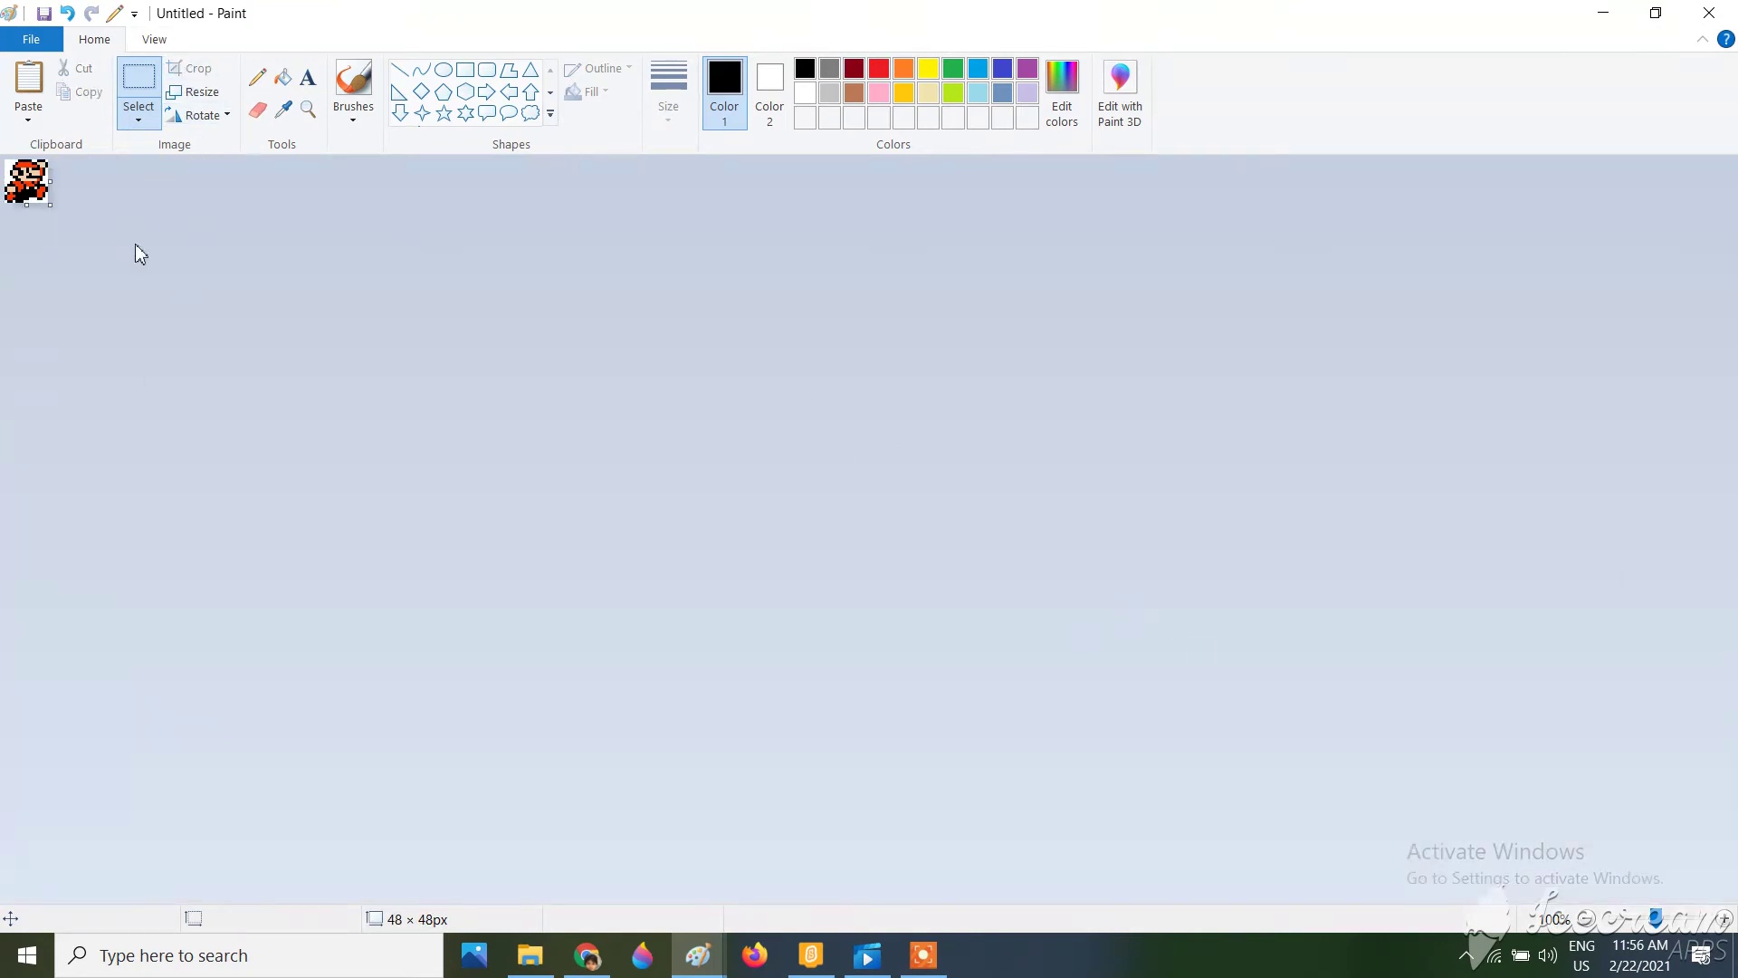
Save the cropped jump sprite as mjump in the Mario Sprites folder.
{"action": "key", "text": "ctrl+s"}
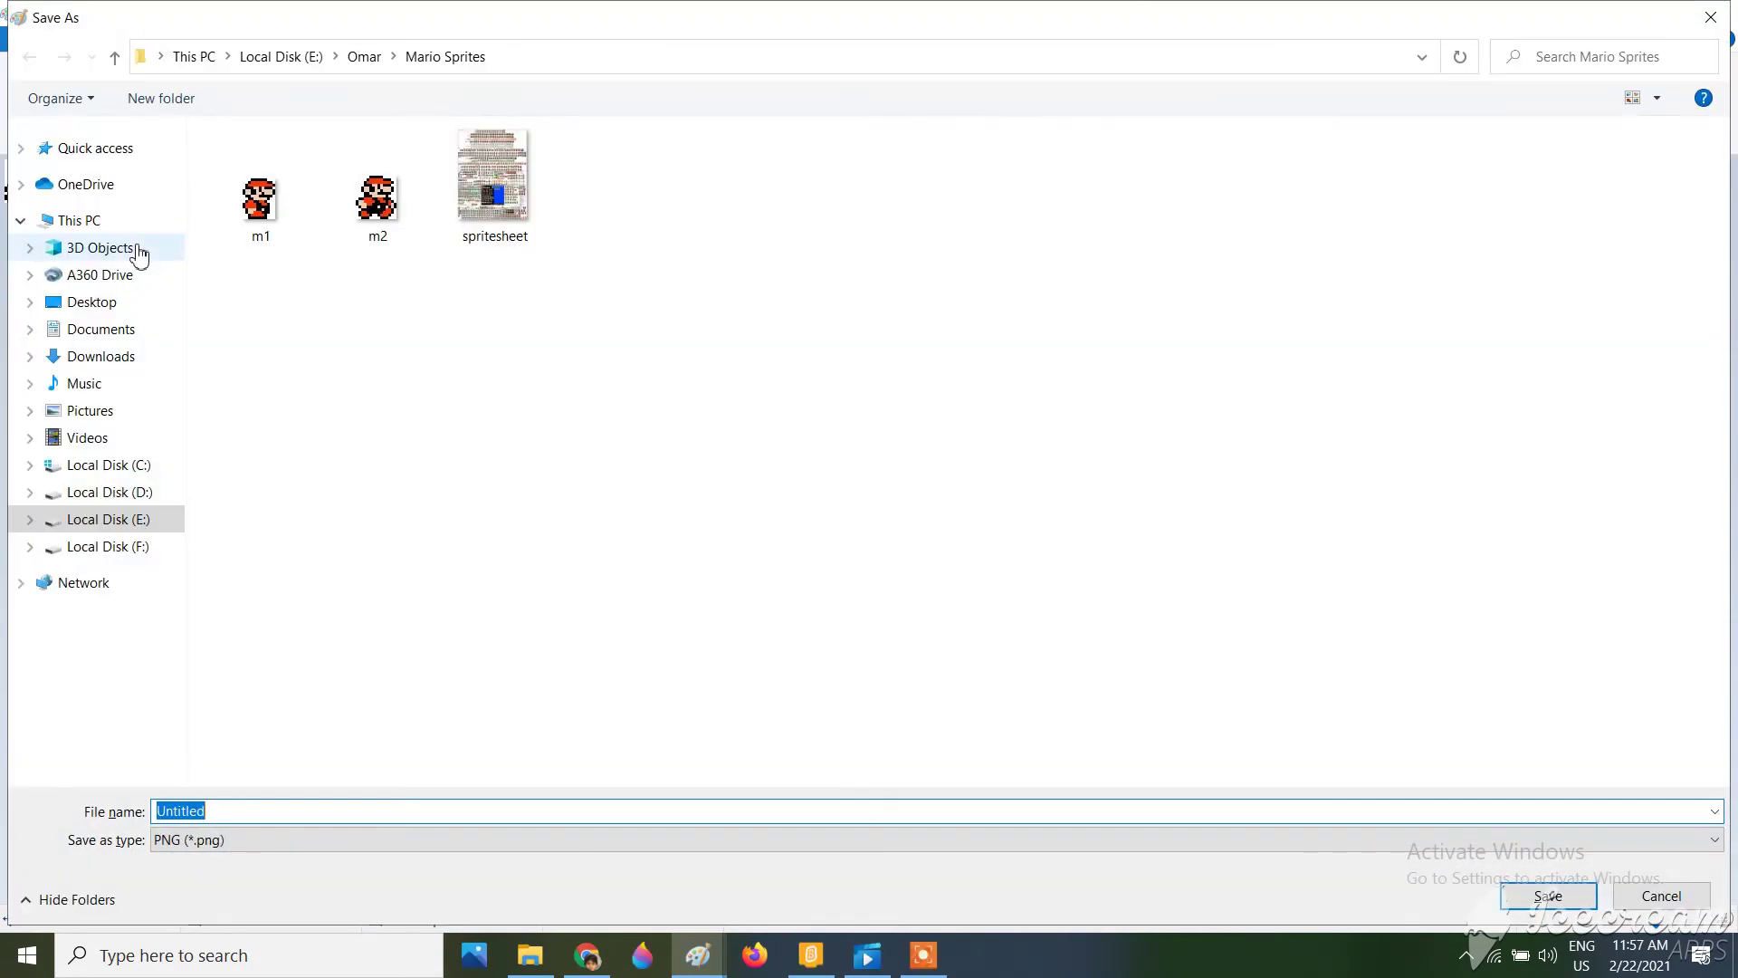
{"action": "type", "text": "m"}
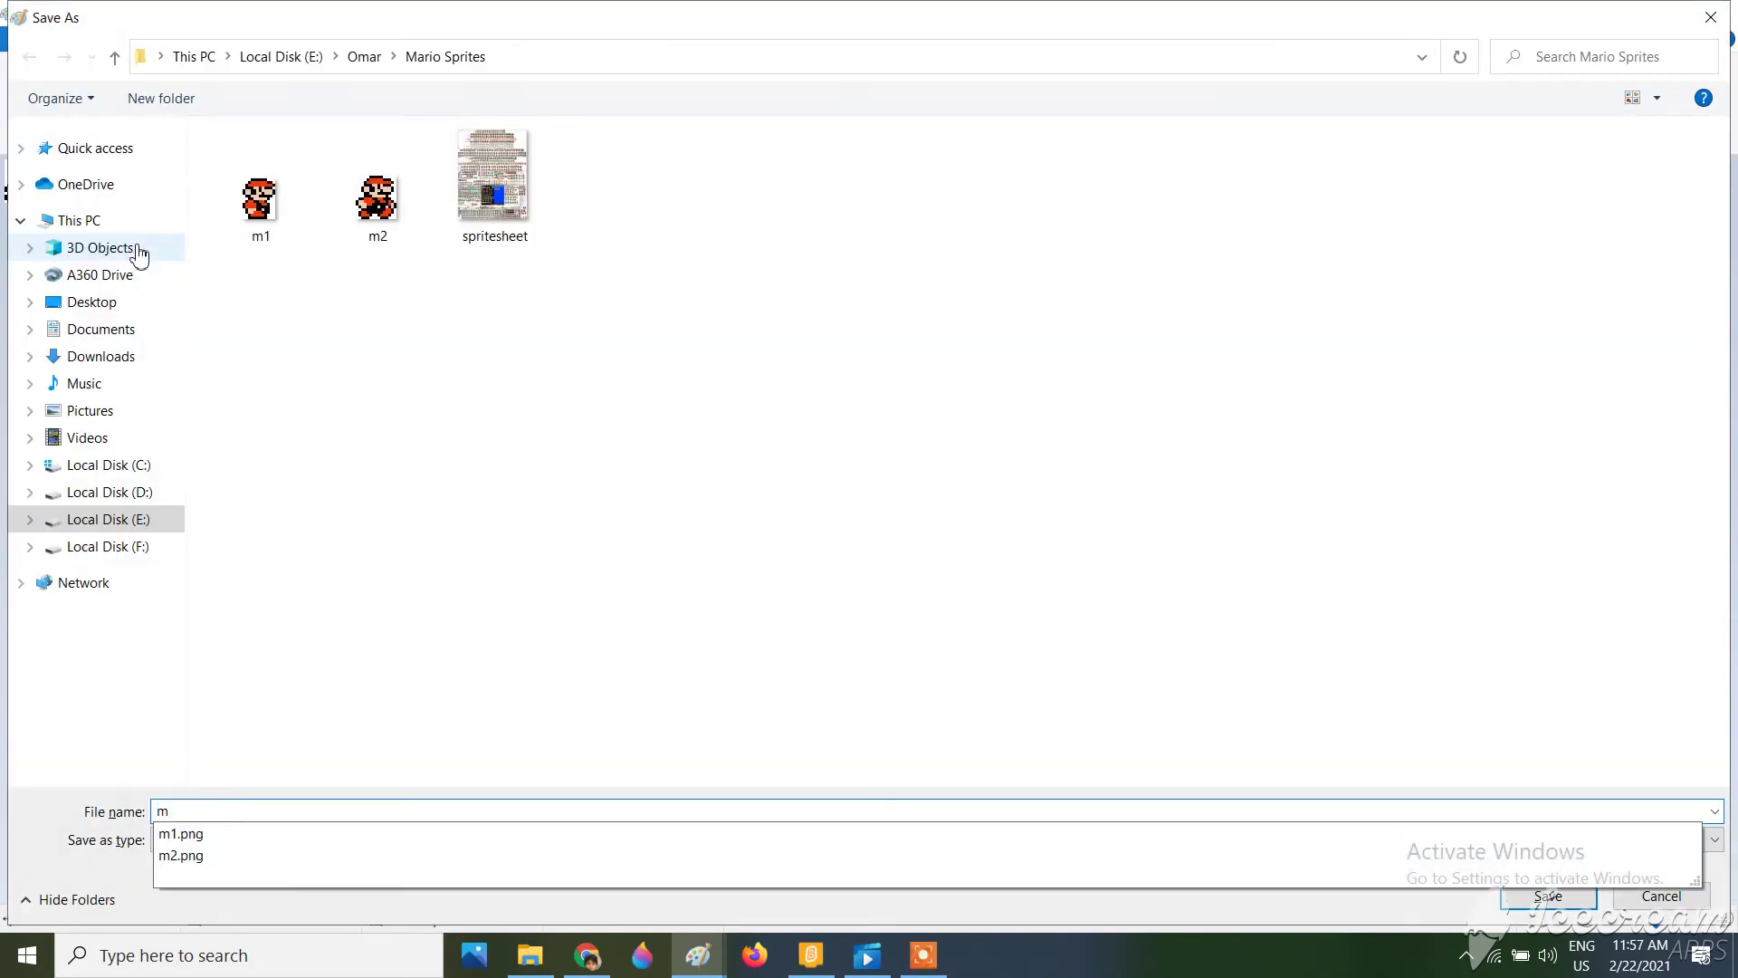
{"action": "left_click", "coordinate": [278, 808]}
{"action": "type", "text": "jump"}
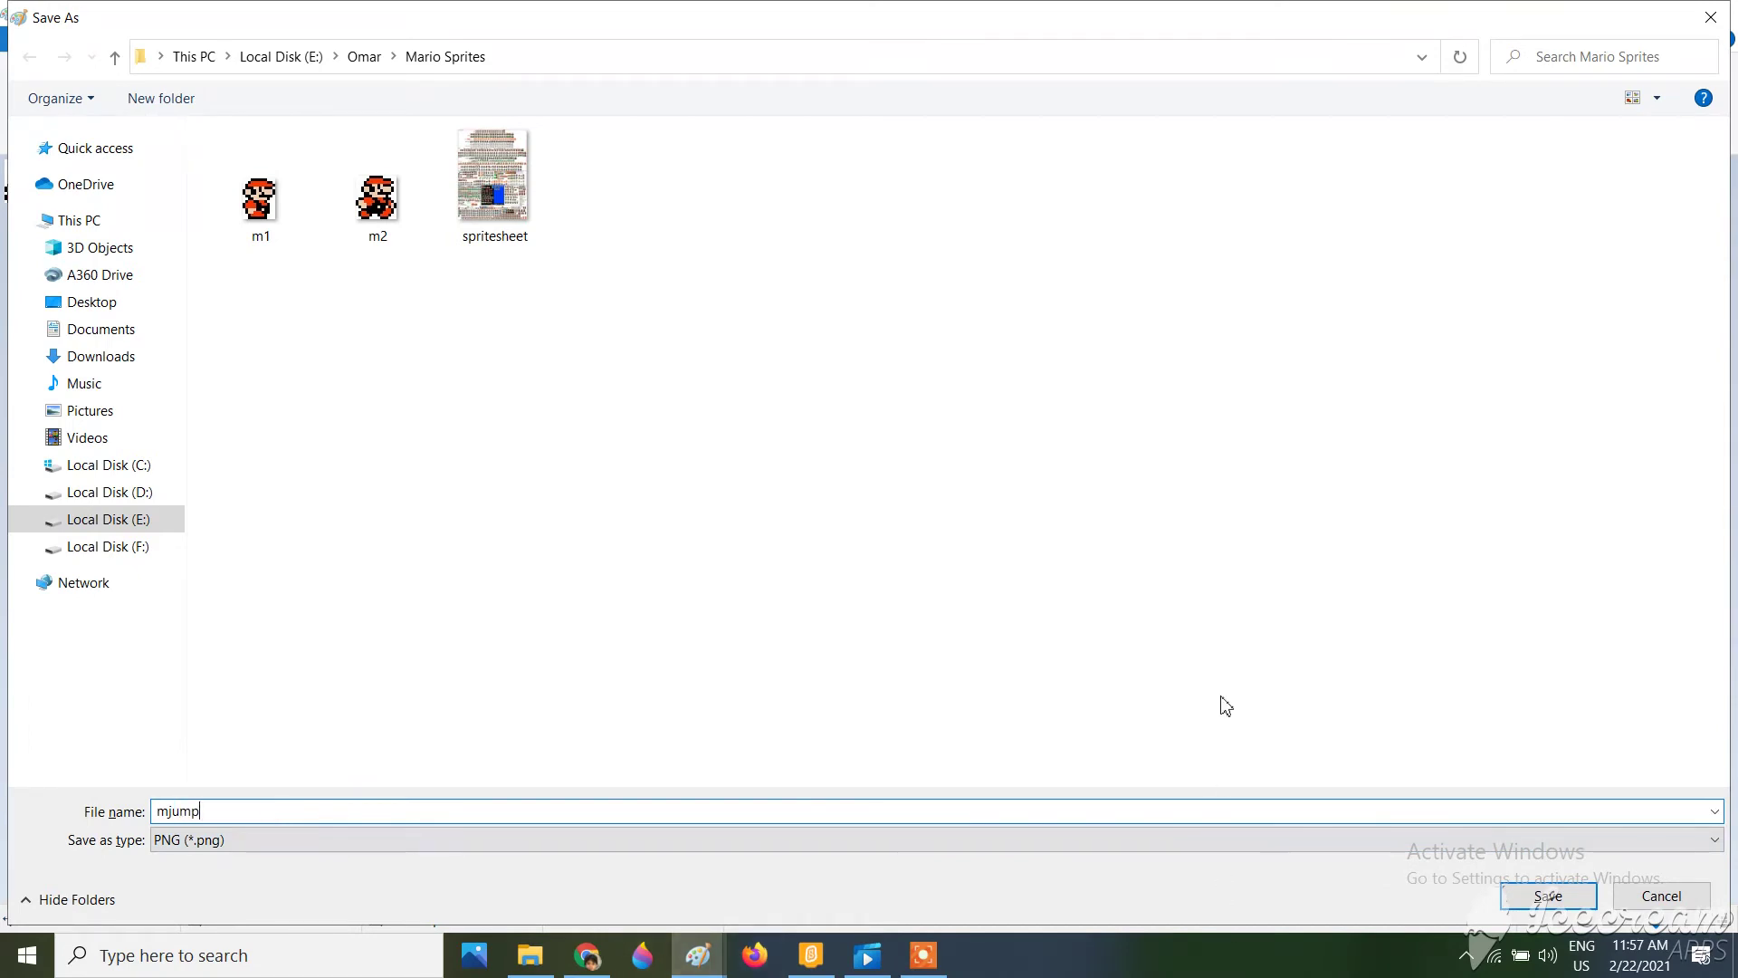
{"action": "key", "text": "Return"}
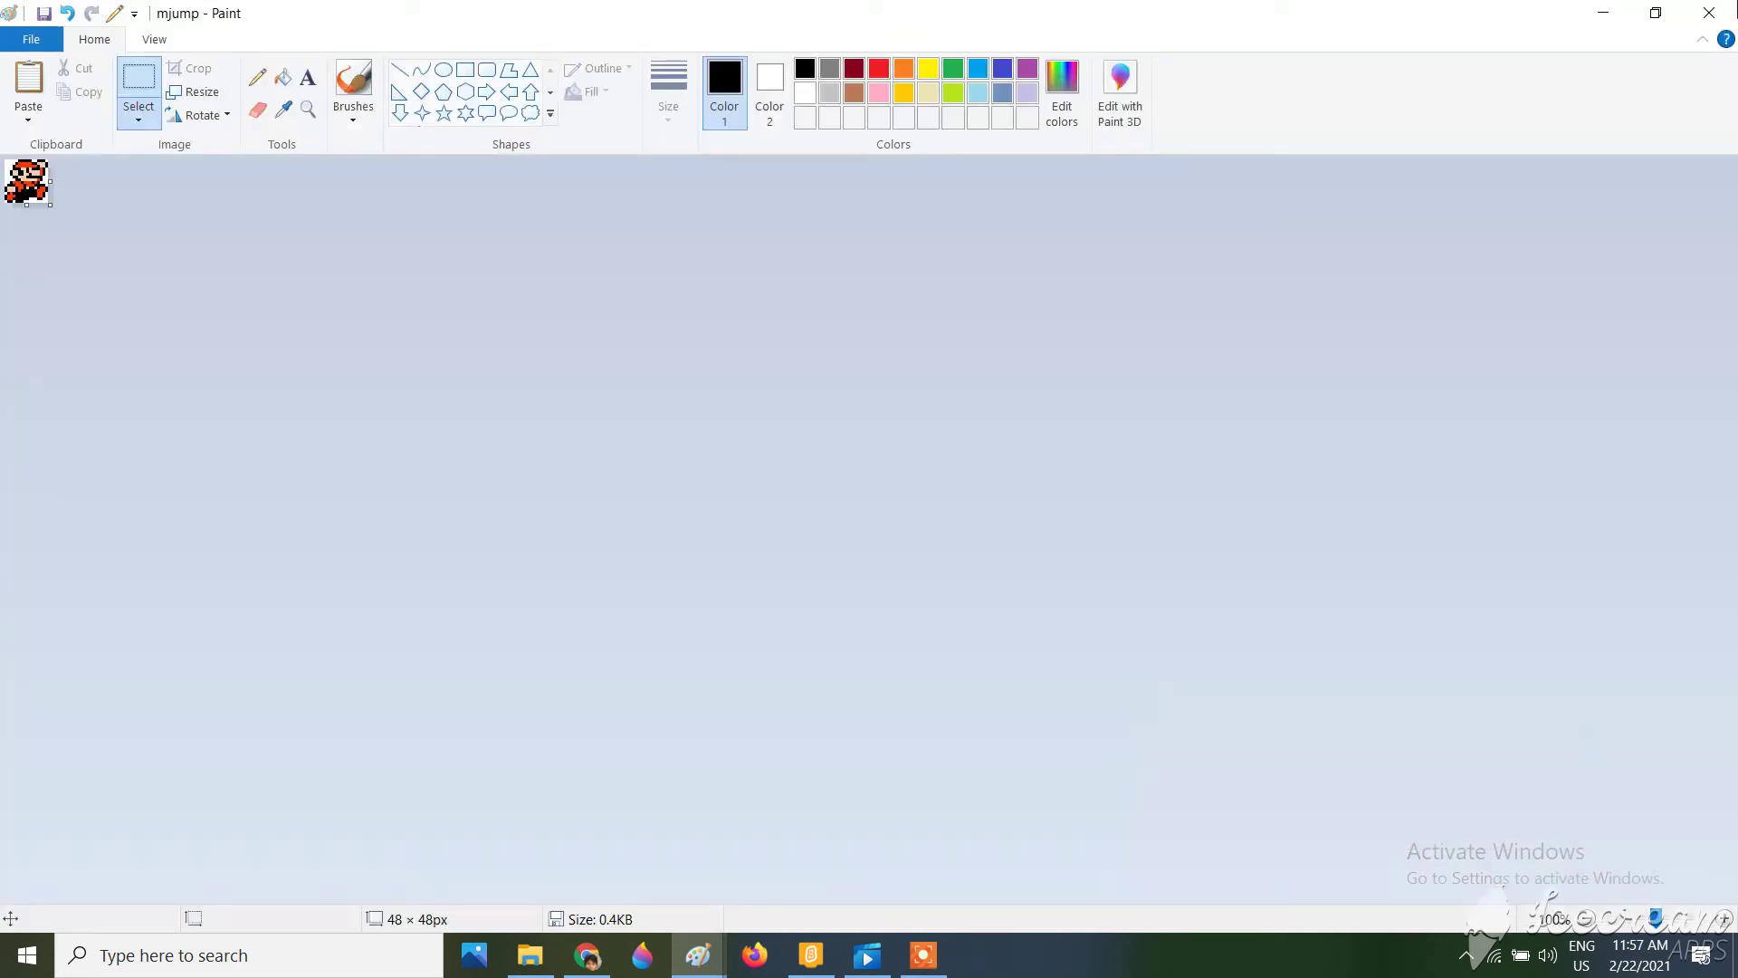
Close Paint and preview m1 and m2 from the Mario Sprites folder in Photos.
{"action": "left_click", "coordinate": [1709, 12]}
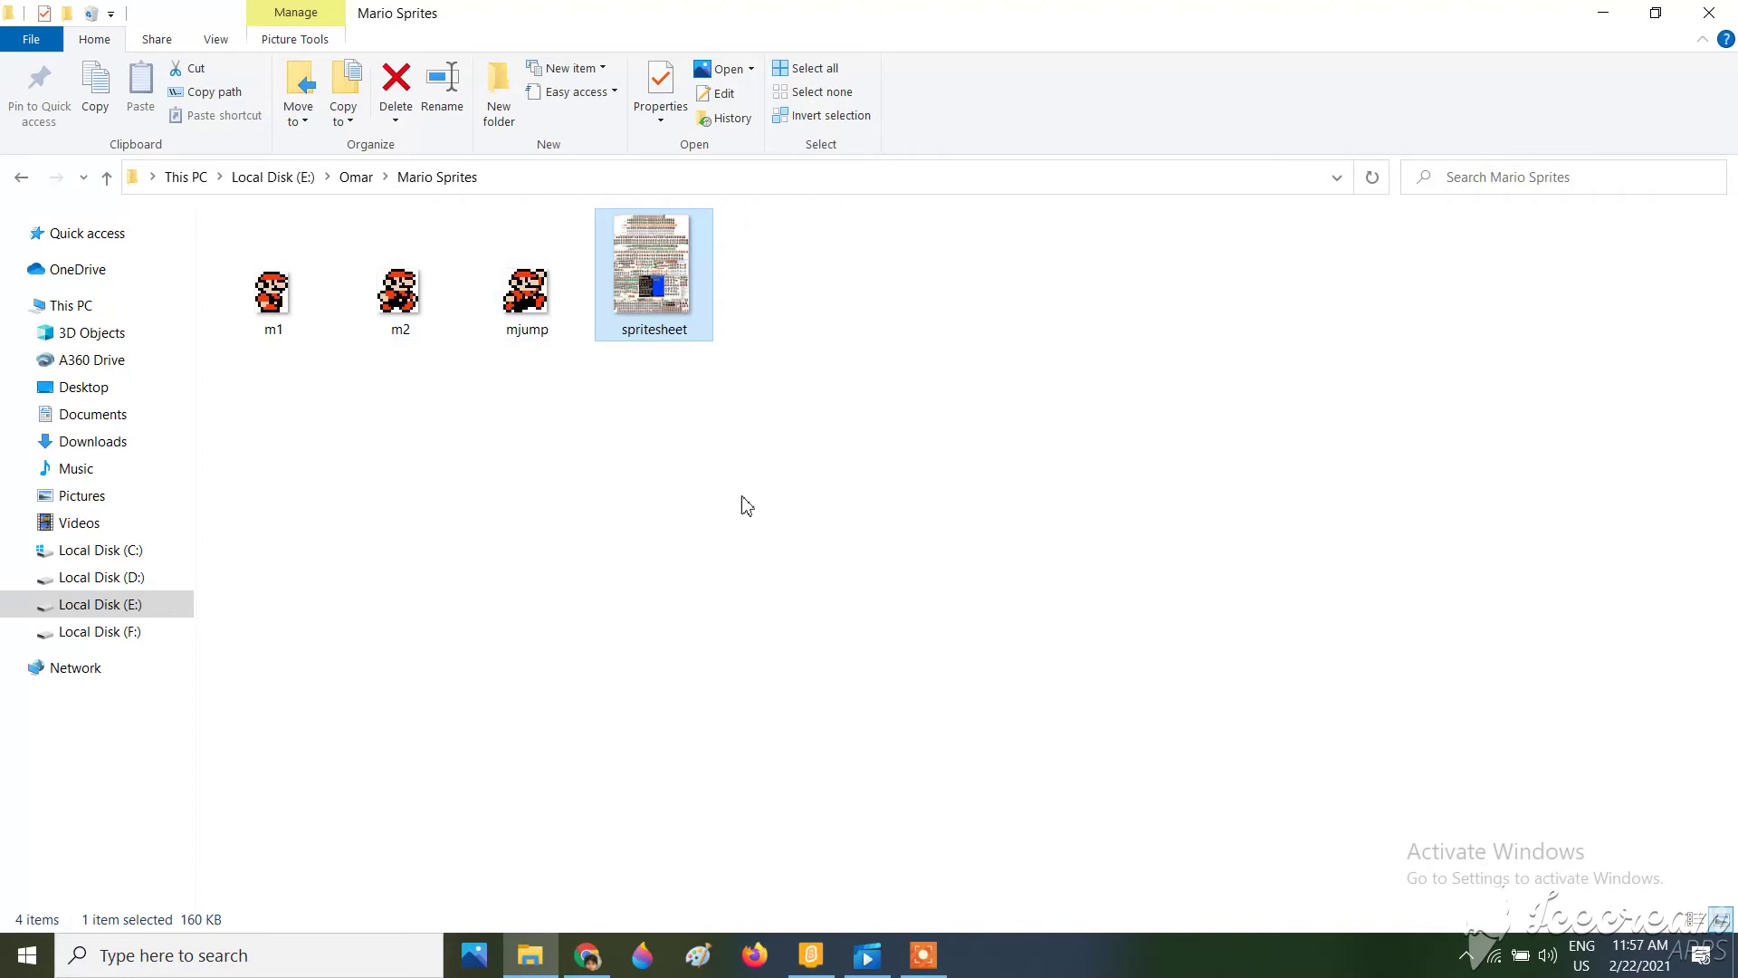
{"action": "left_click", "coordinate": [750, 333]}
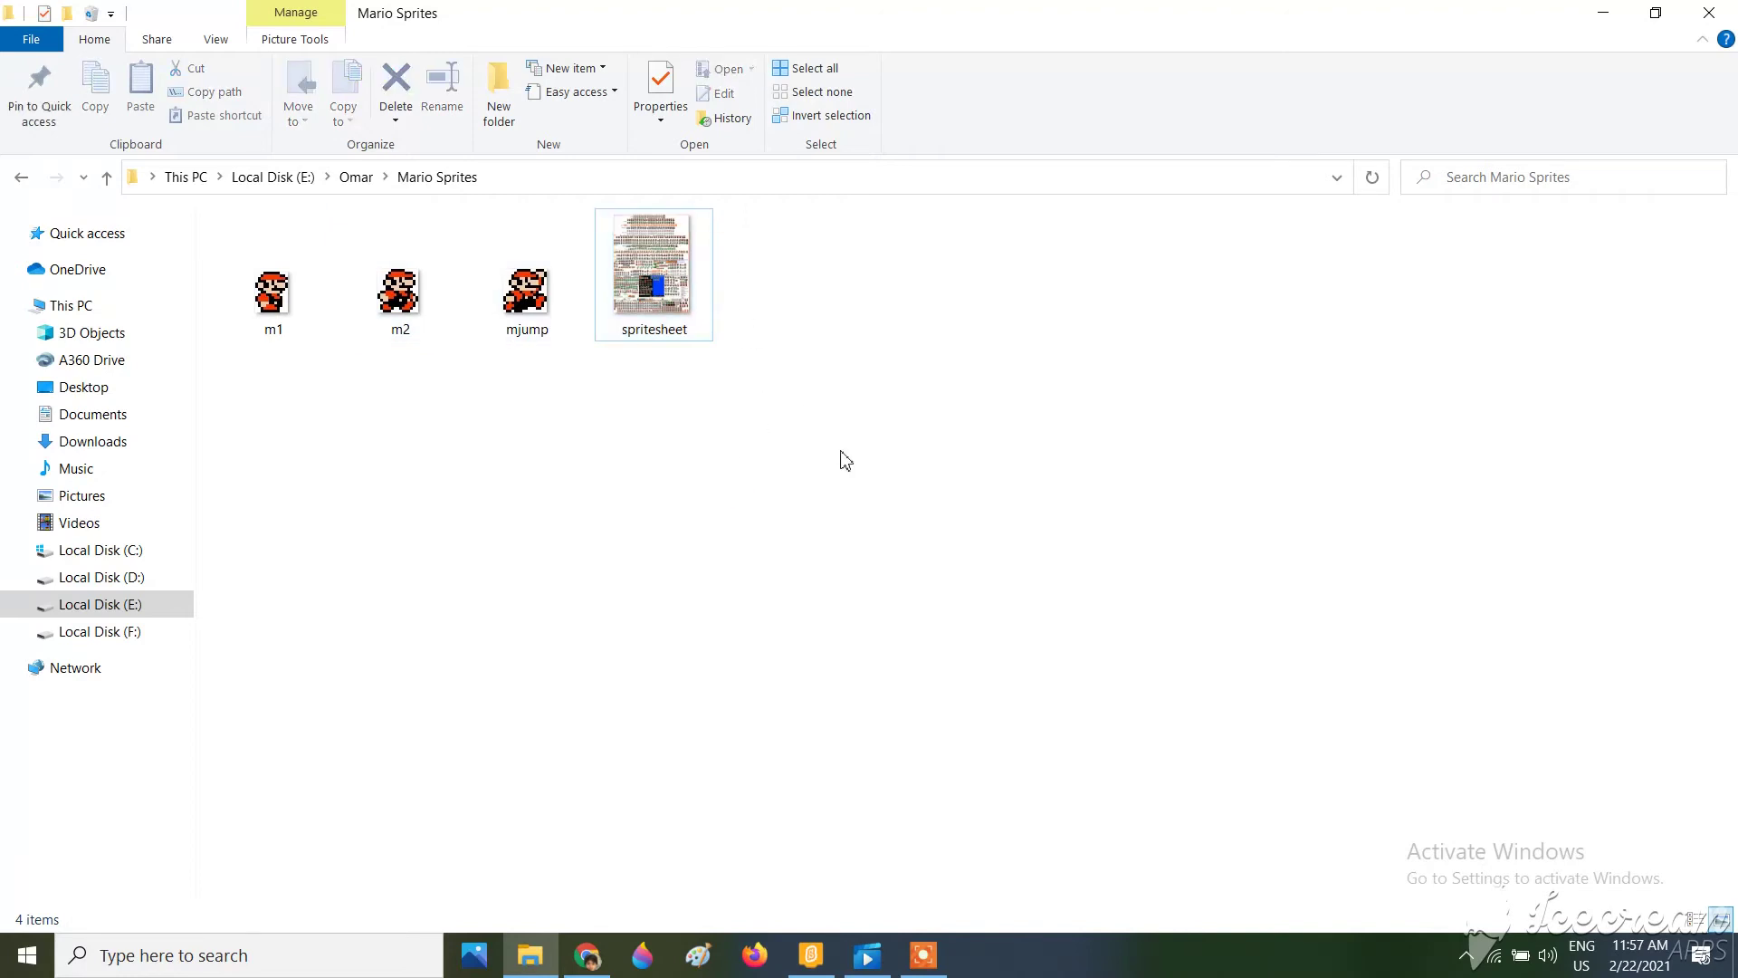
{"action": "left_click_drag", "start_coordinate": [769, 459], "coordinate": [161, 158]}
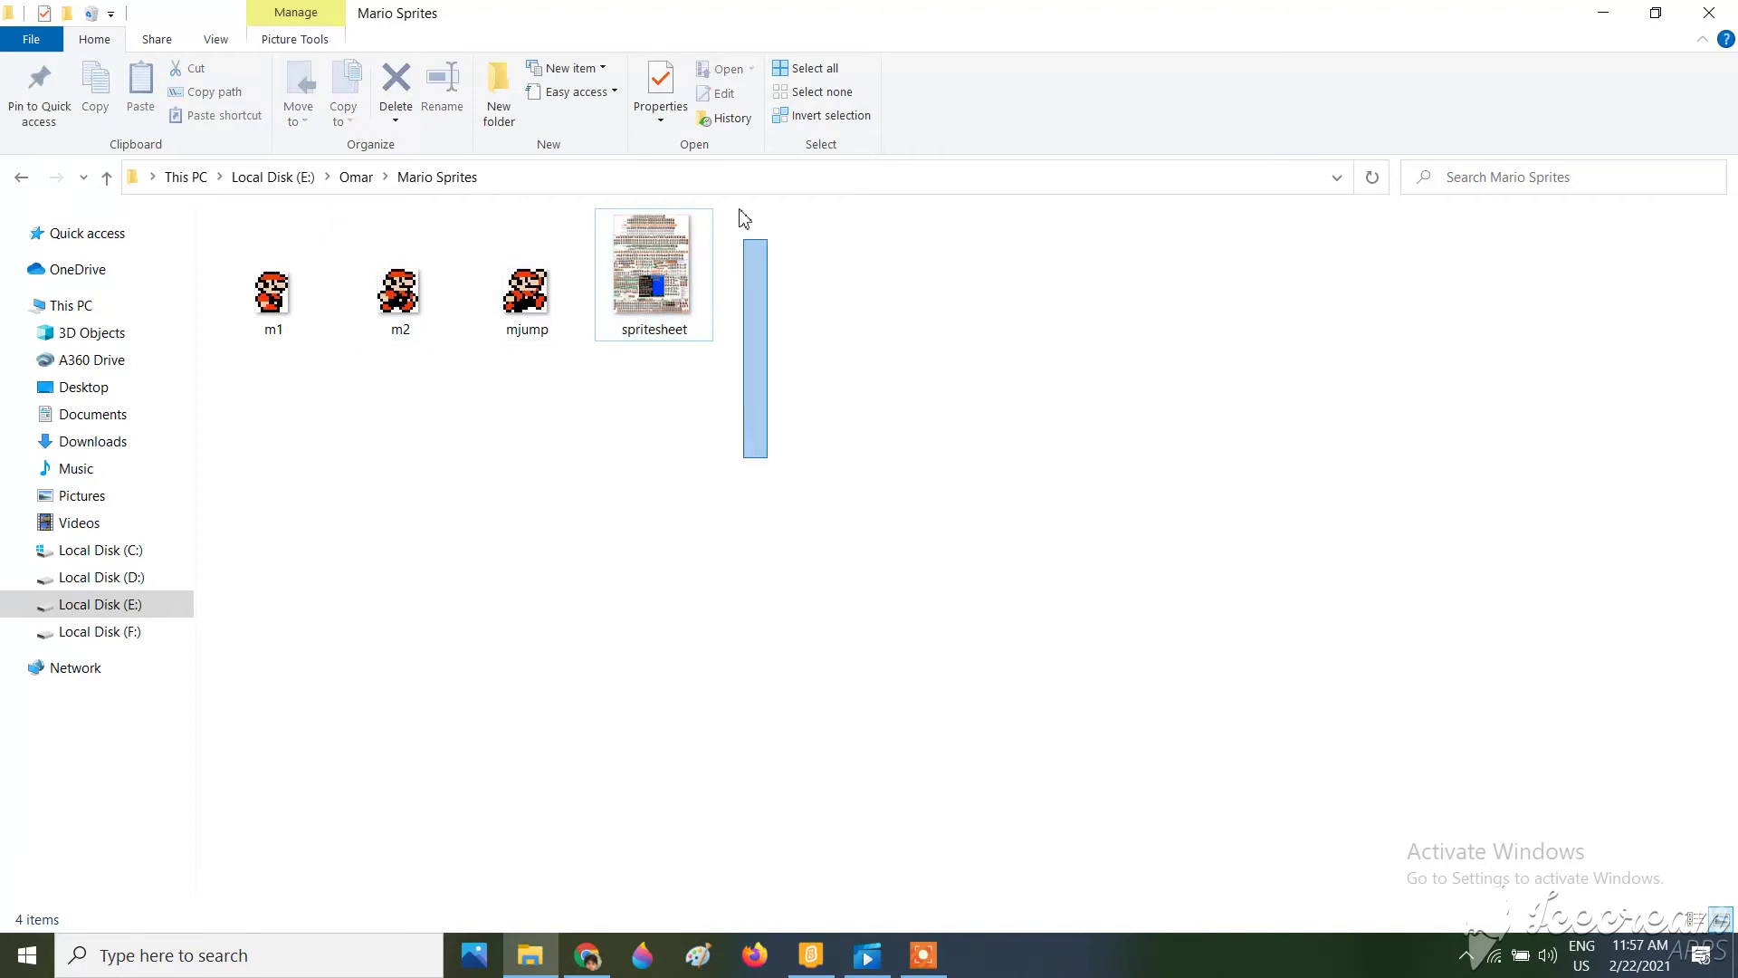
{"action": "left_click", "coordinate": [493, 623]}
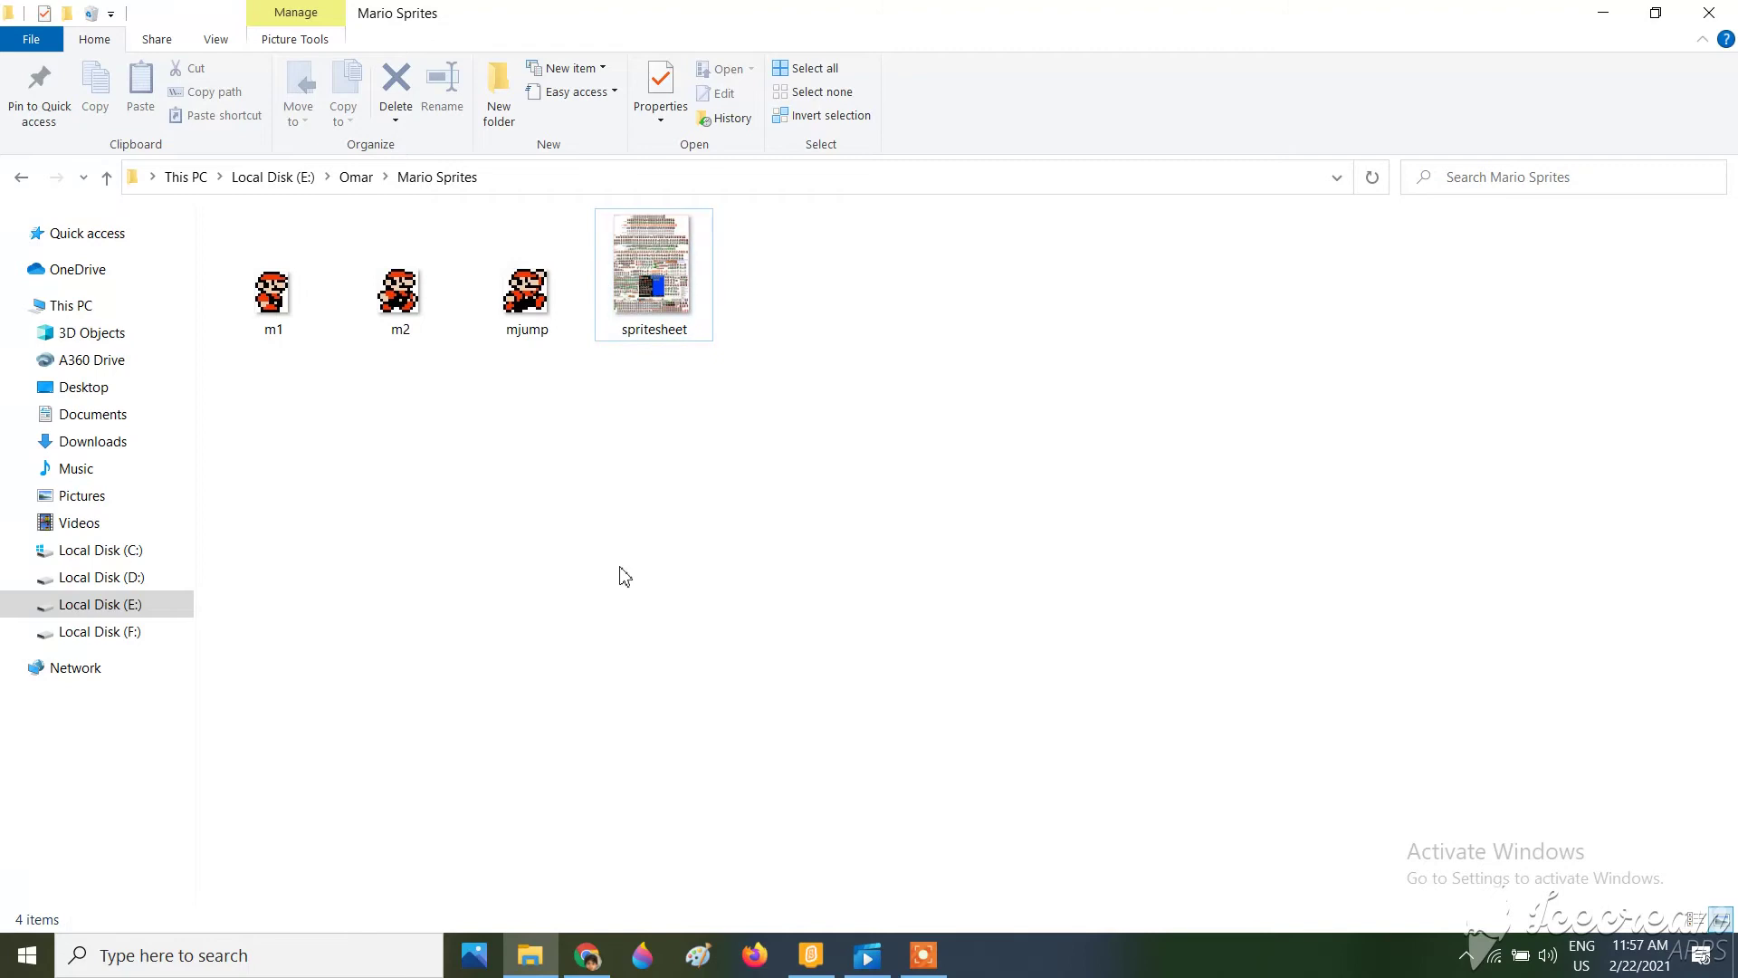
{"action": "double_click", "coordinate": [271, 292]}
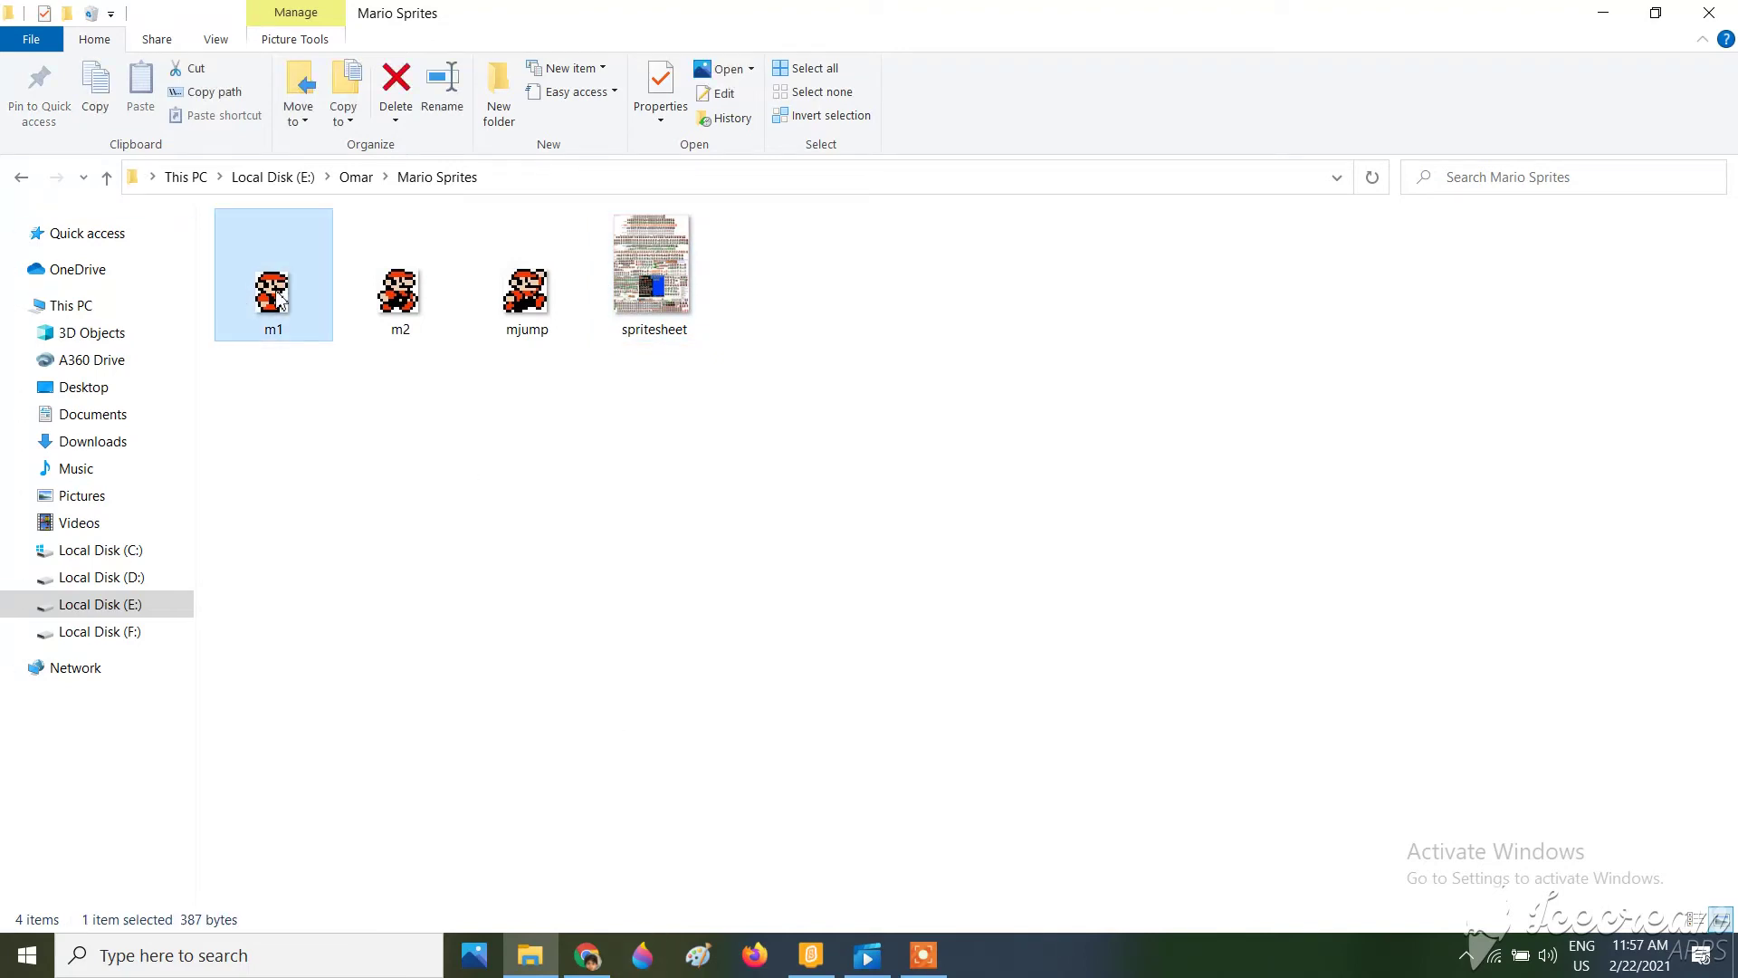
{"action": "key", "text": "Right"}
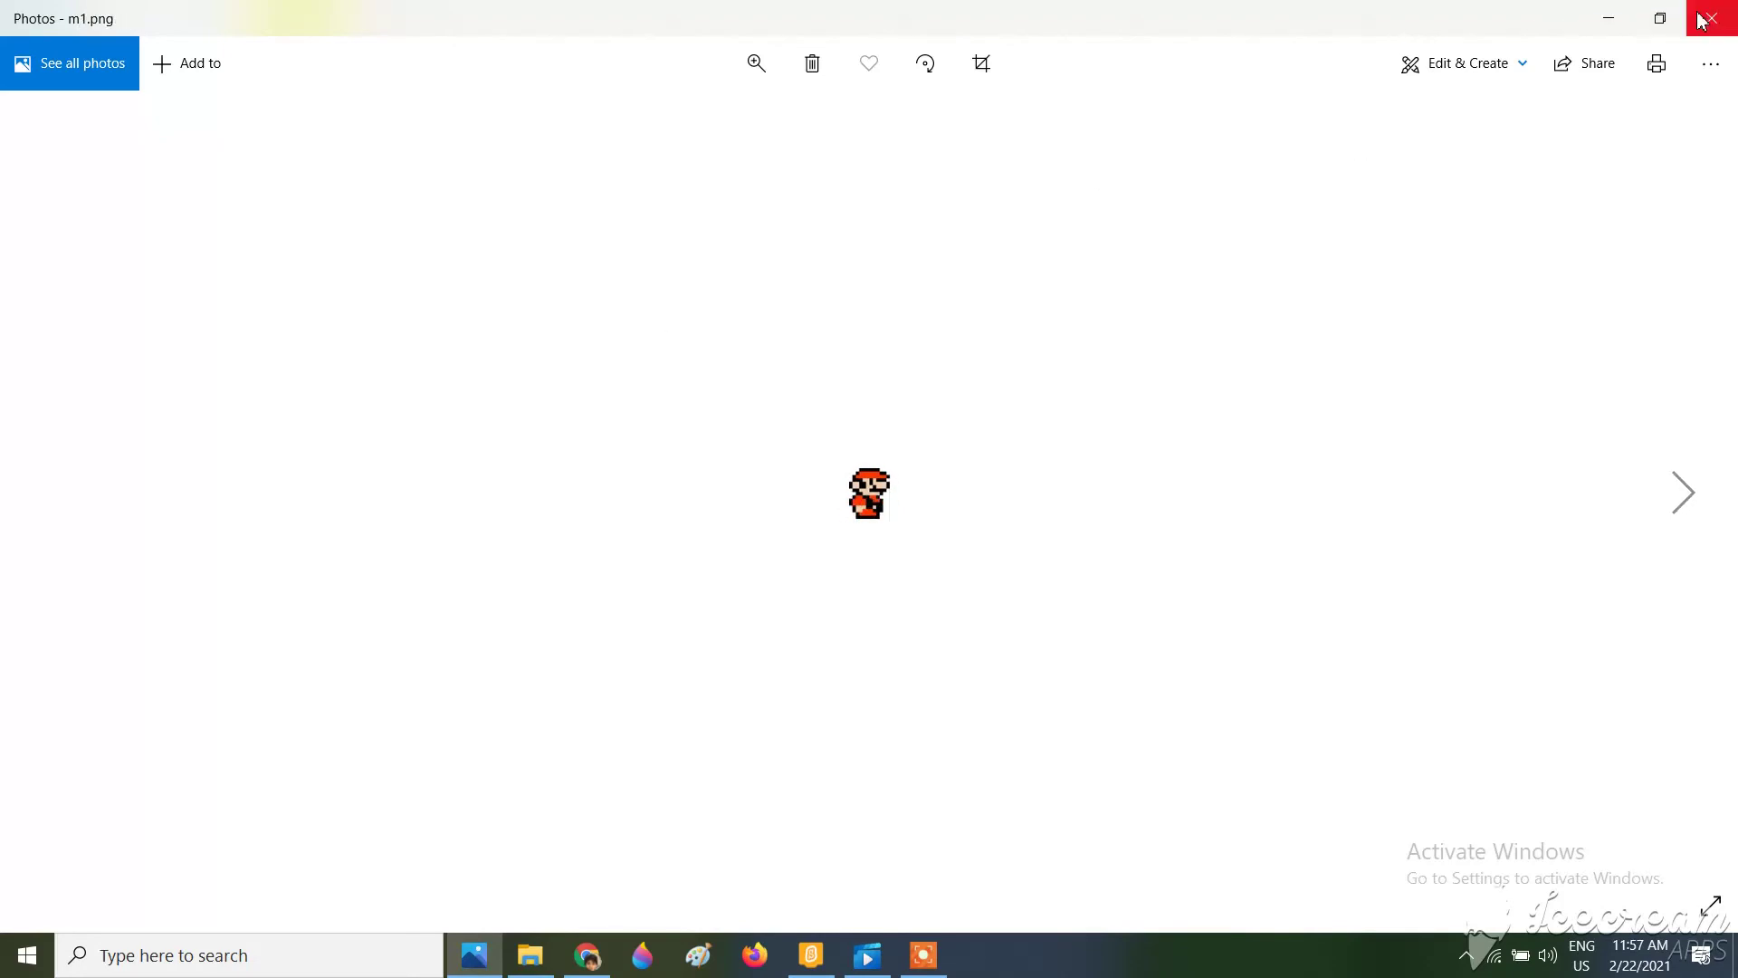
{"action": "left_click", "coordinate": [1711, 18]}
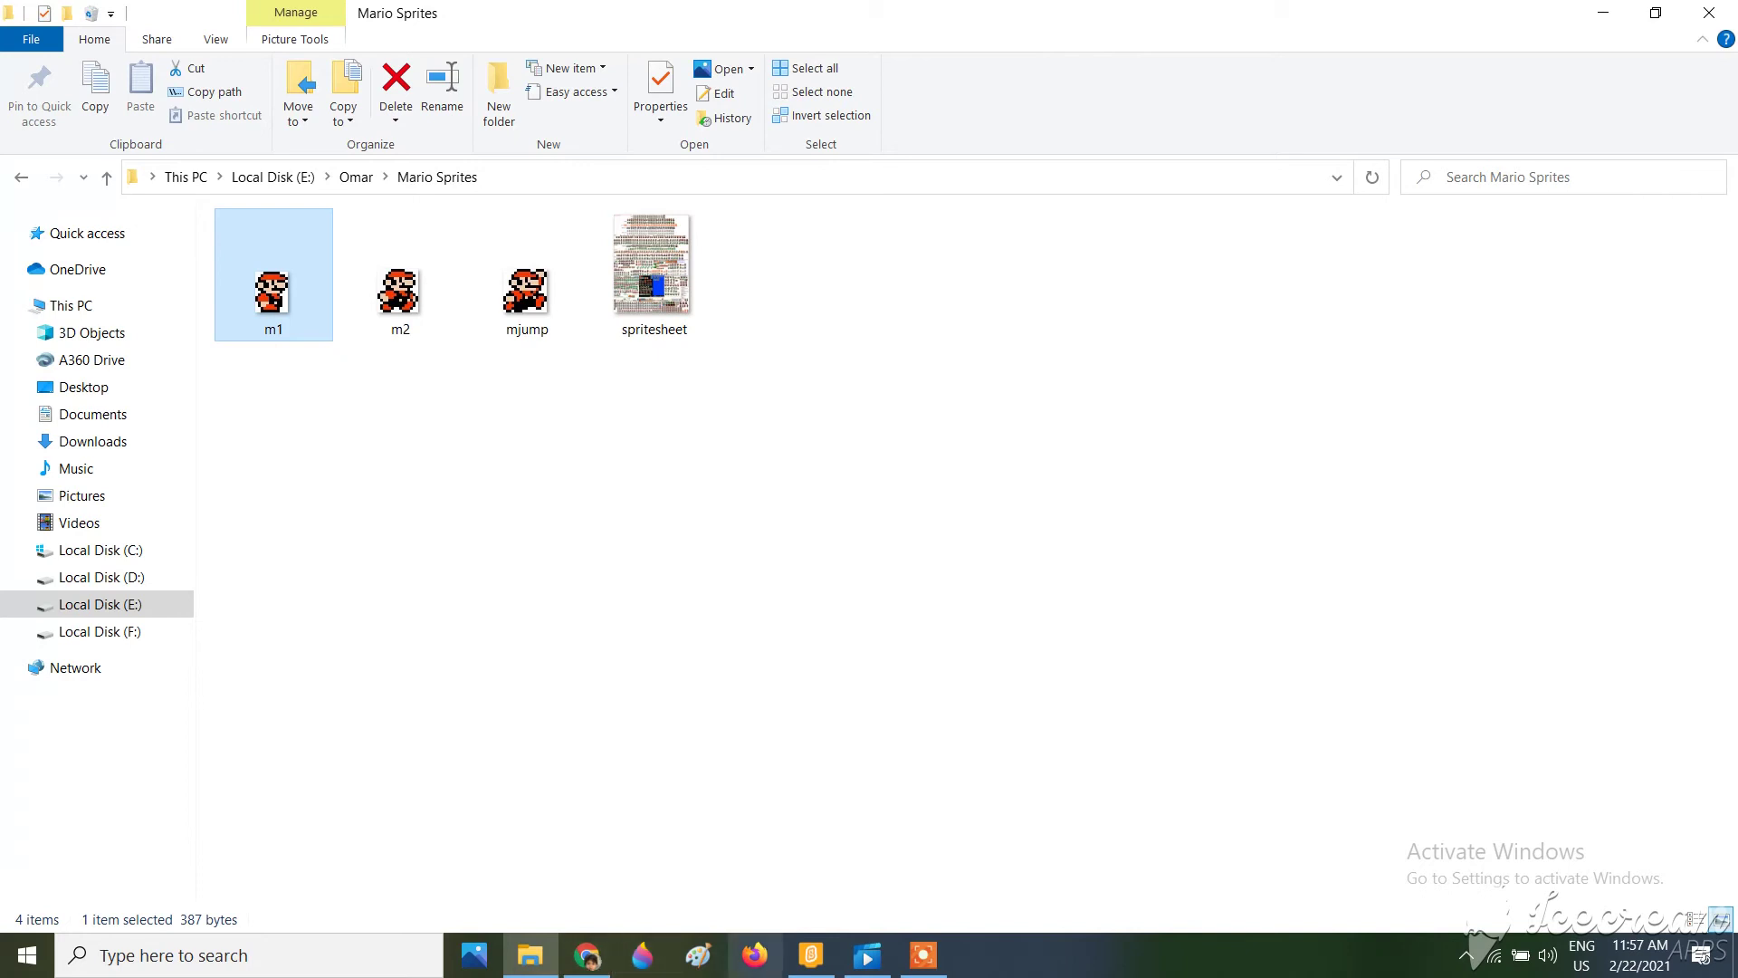
{"action": "mouse_move", "coordinate": [811, 954]}
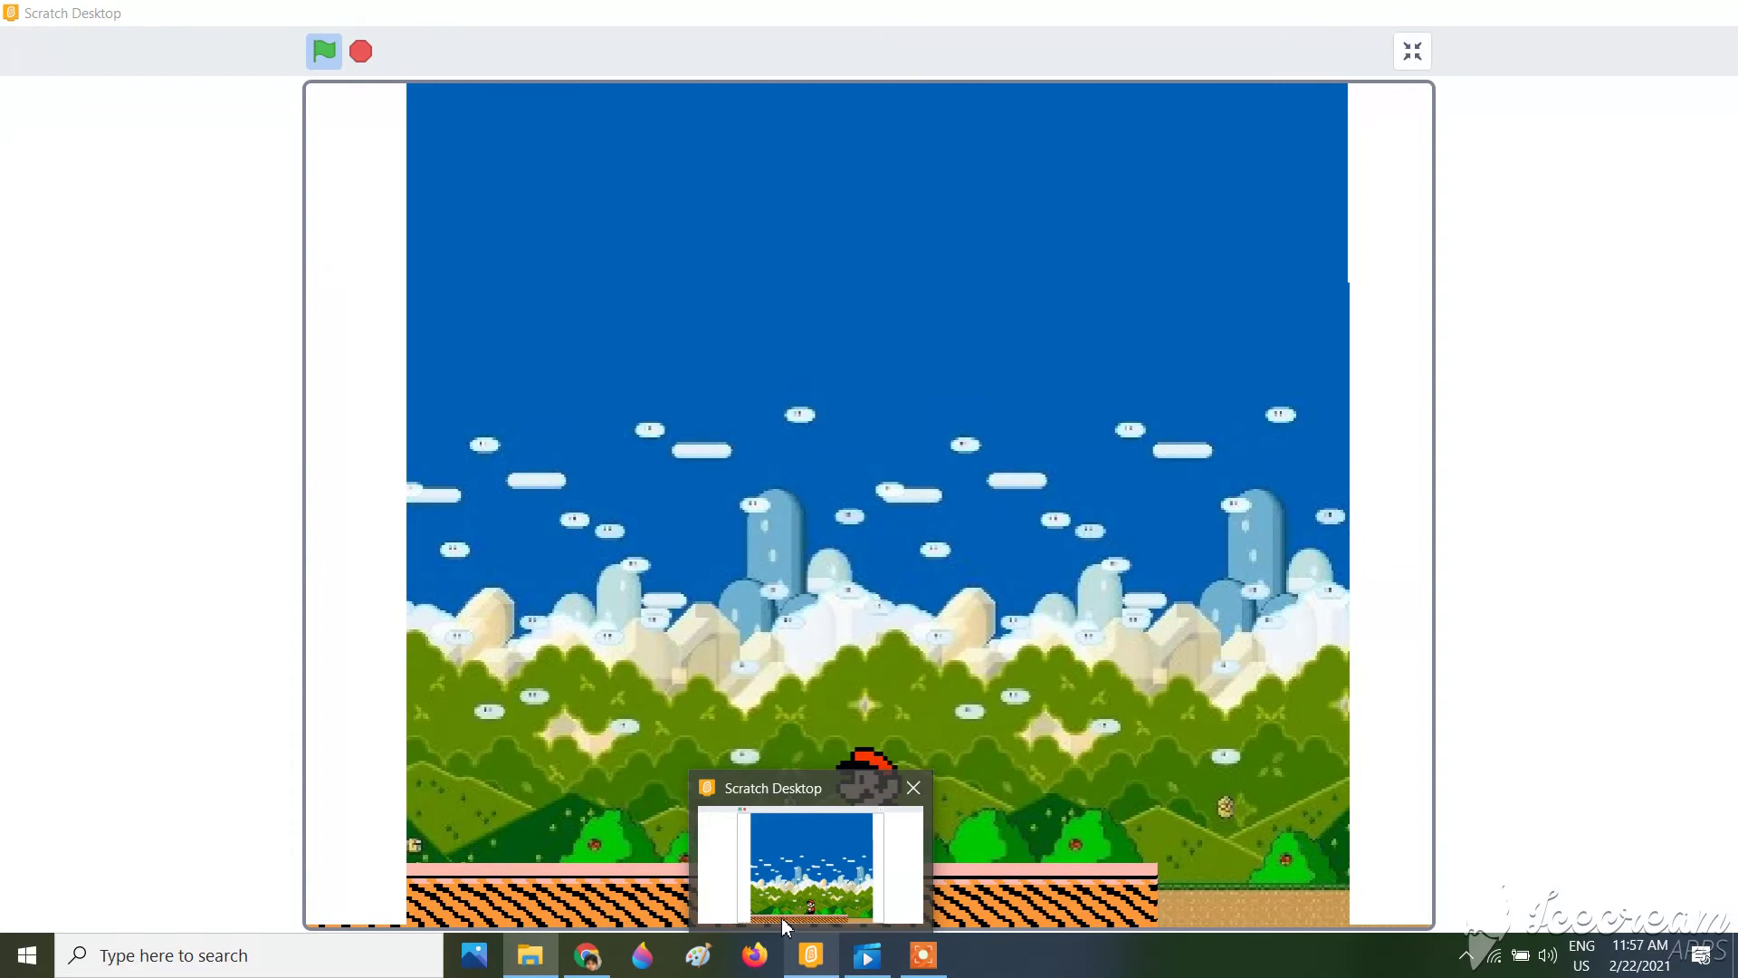
Bring the Scratch Desktop window forward and leave the full-screen stage.
{"action": "left_click", "coordinate": [780, 917]}
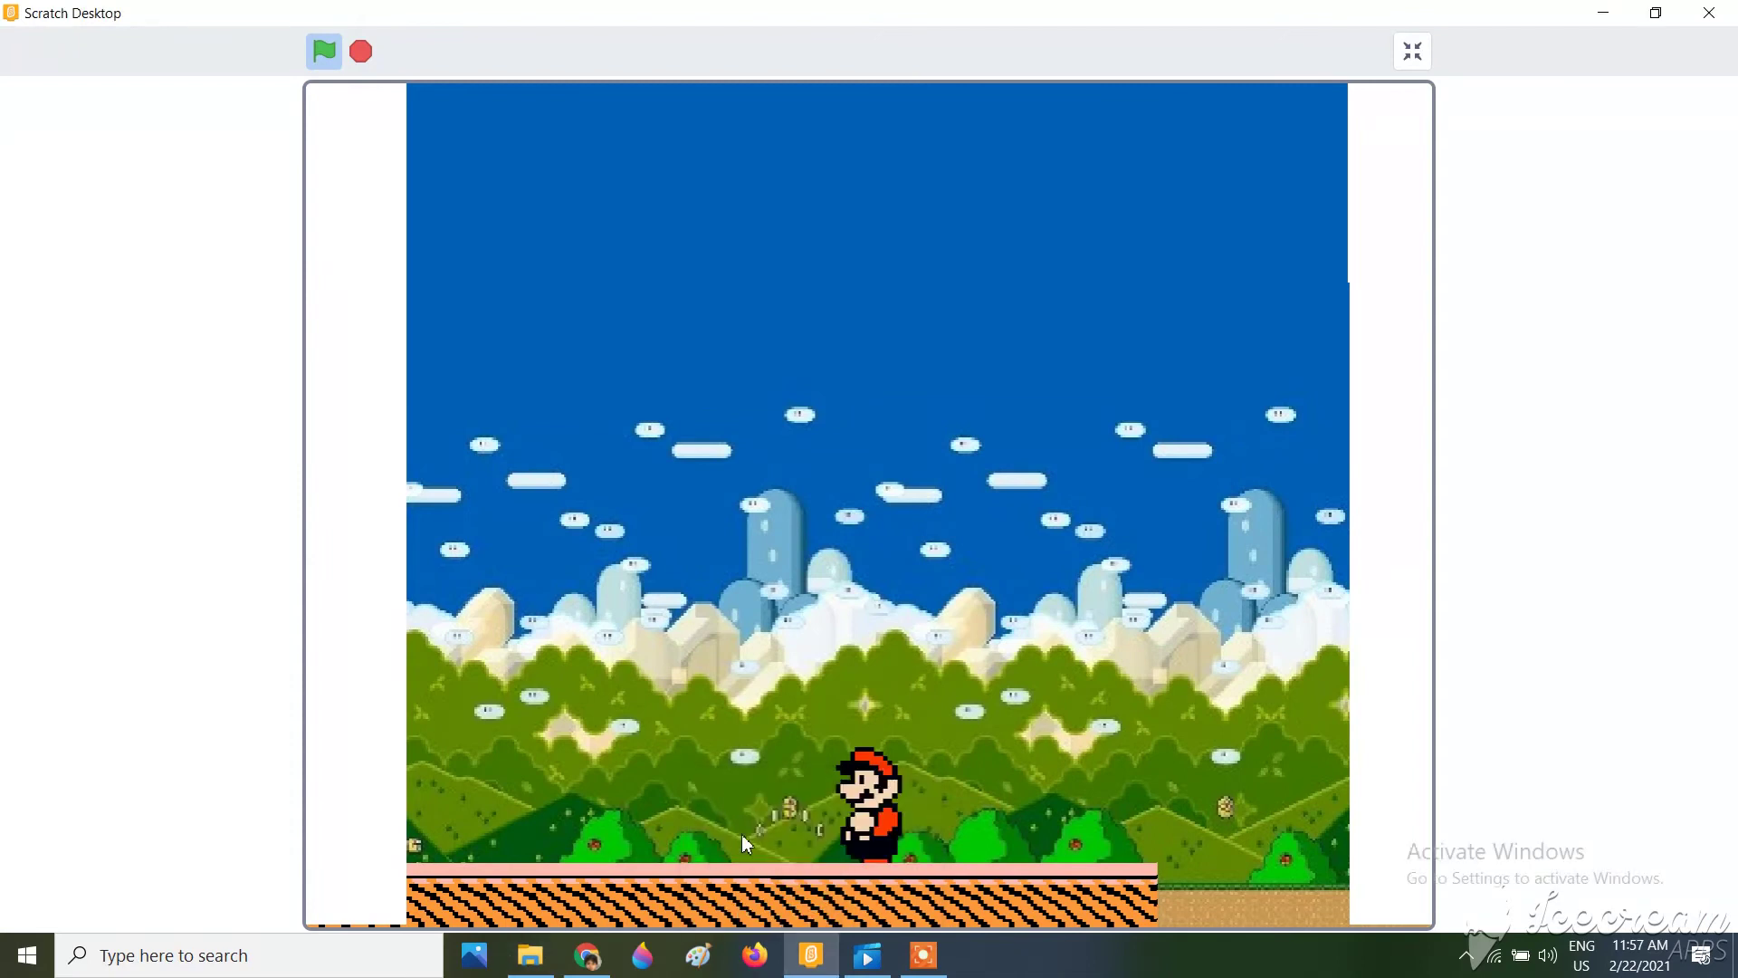
{"action": "left_click", "coordinate": [596, 969]}
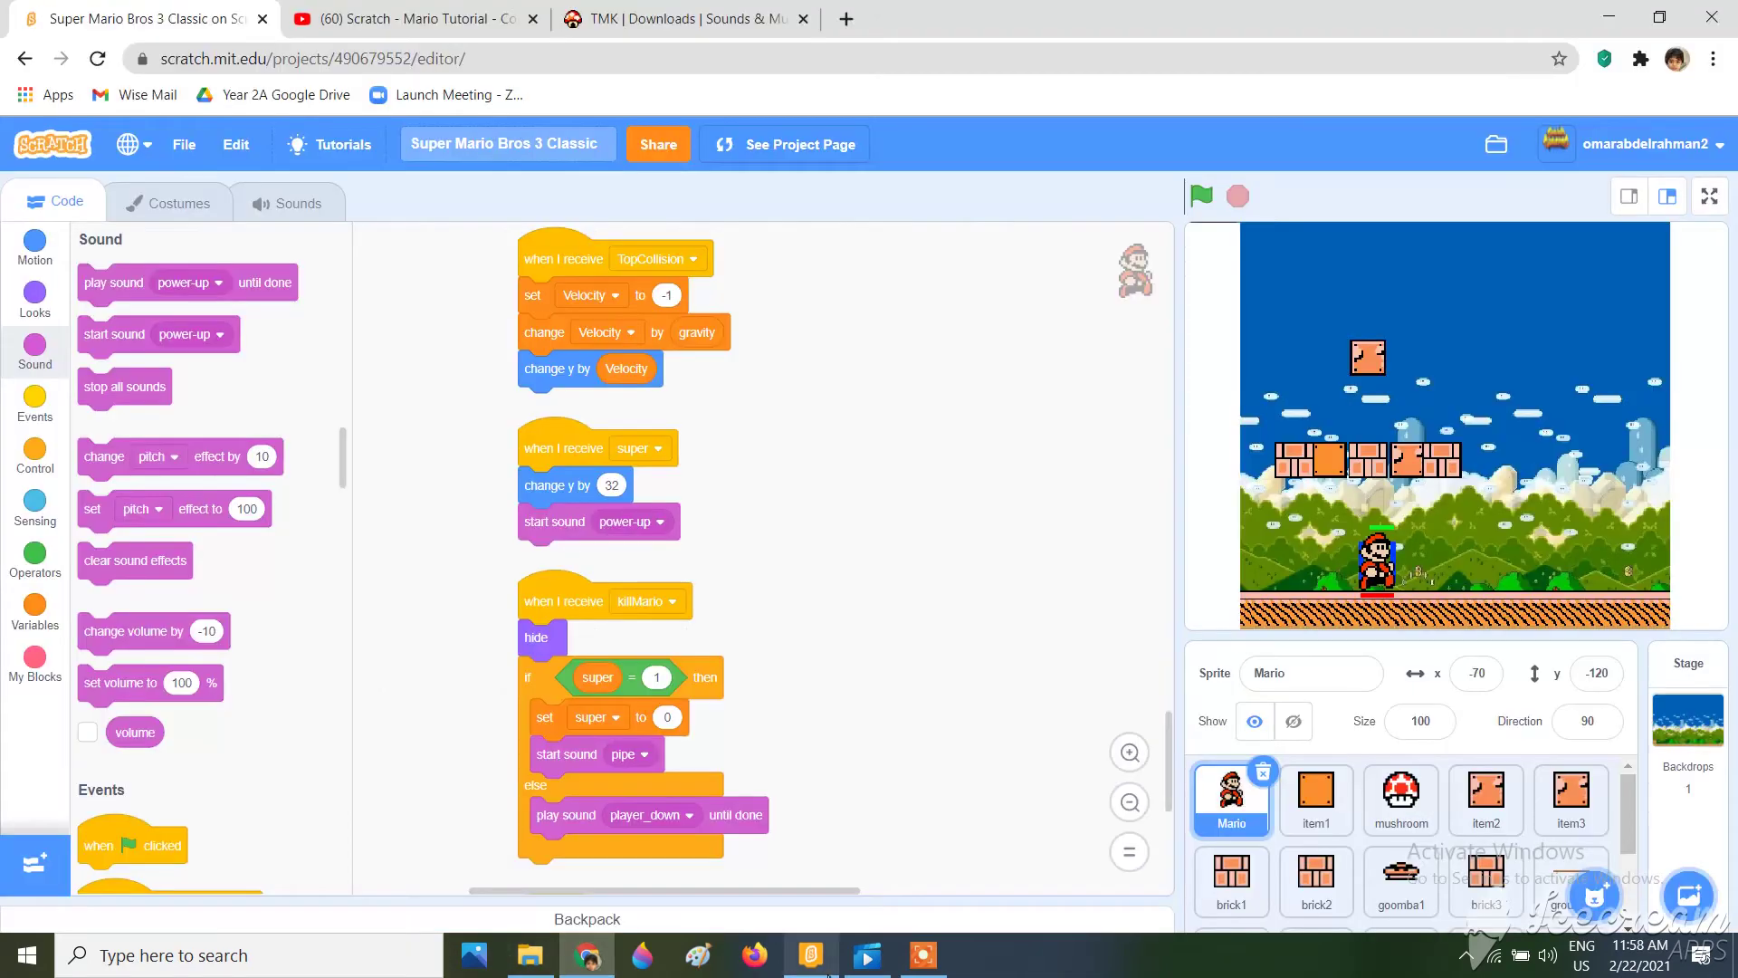
{"action": "left_click", "coordinate": [828, 965]}
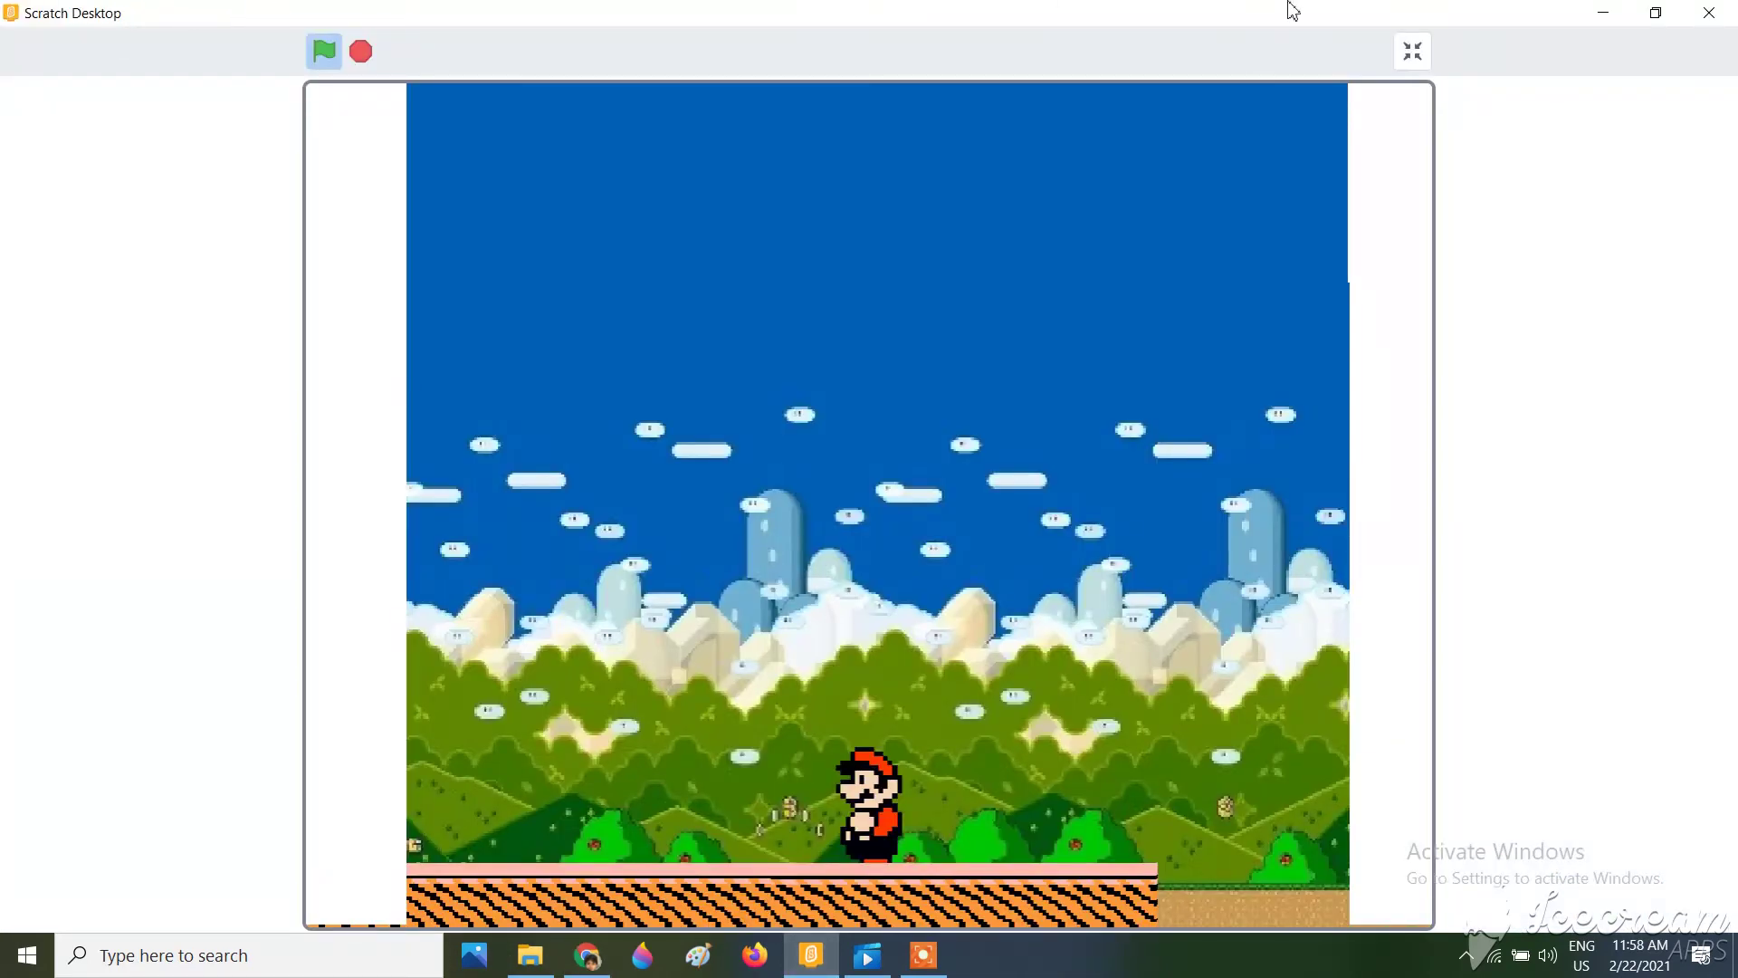
{"action": "left_click", "coordinate": [1412, 55]}
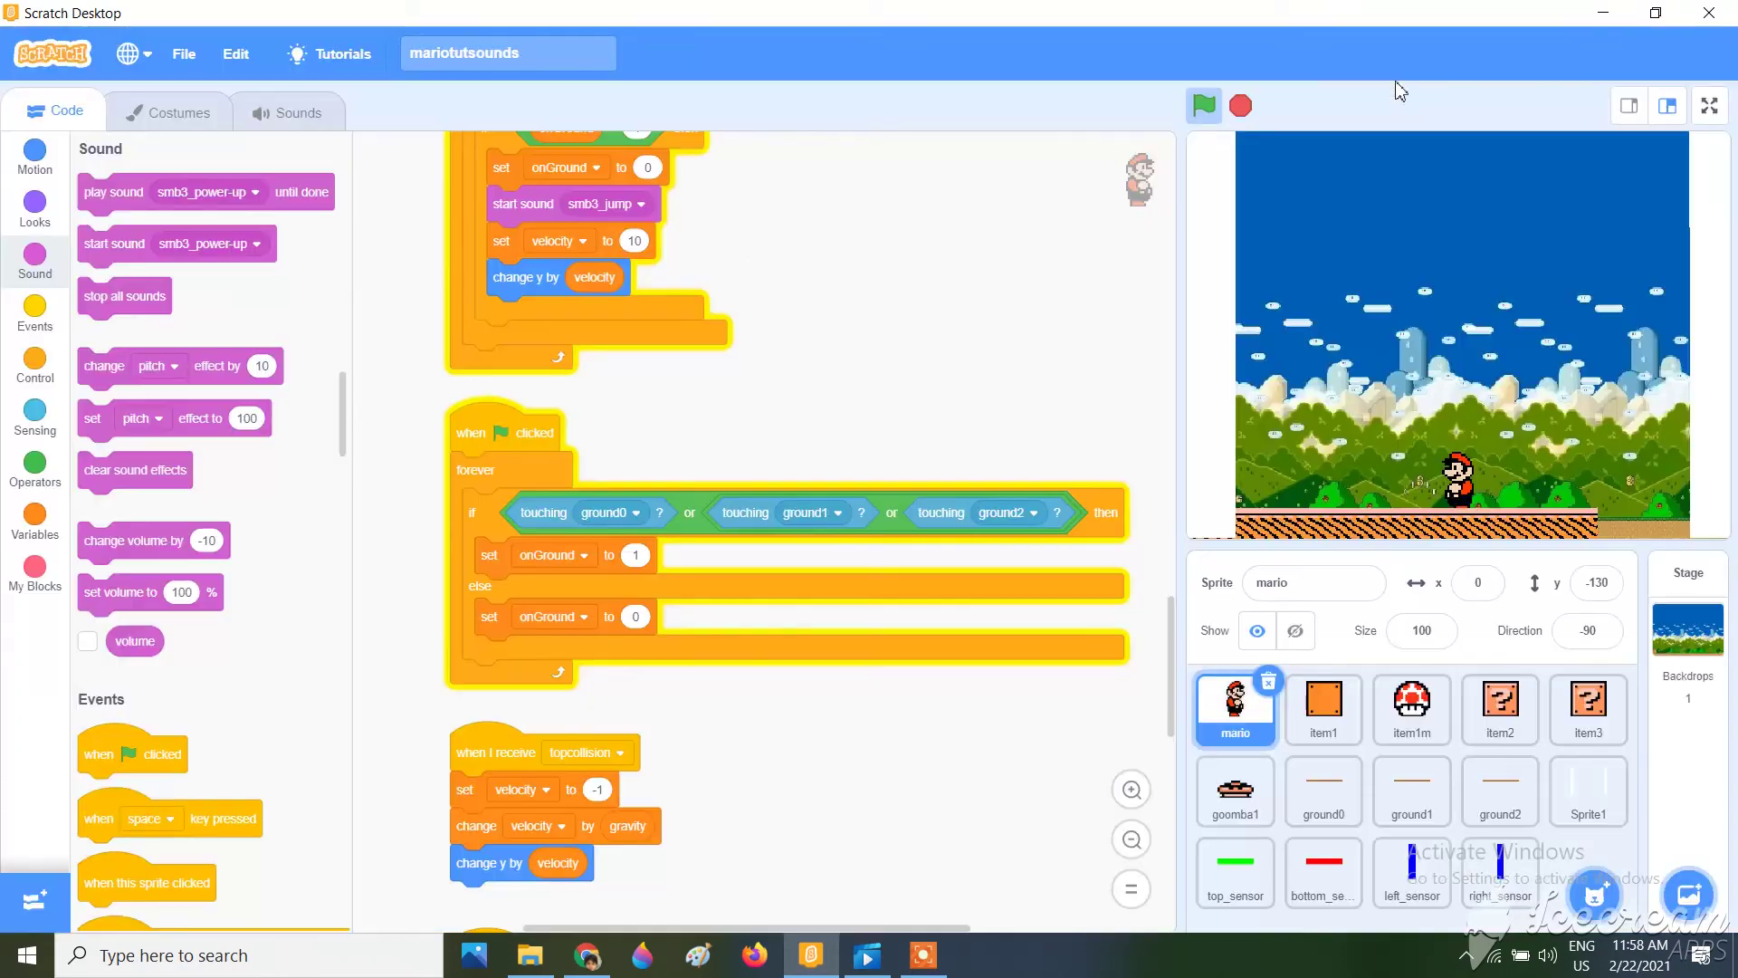
Replace the Mario project with a new empty one via File > New.
{"action": "left_click", "coordinate": [182, 63]}
{"action": "left_click", "coordinate": [189, 105]}
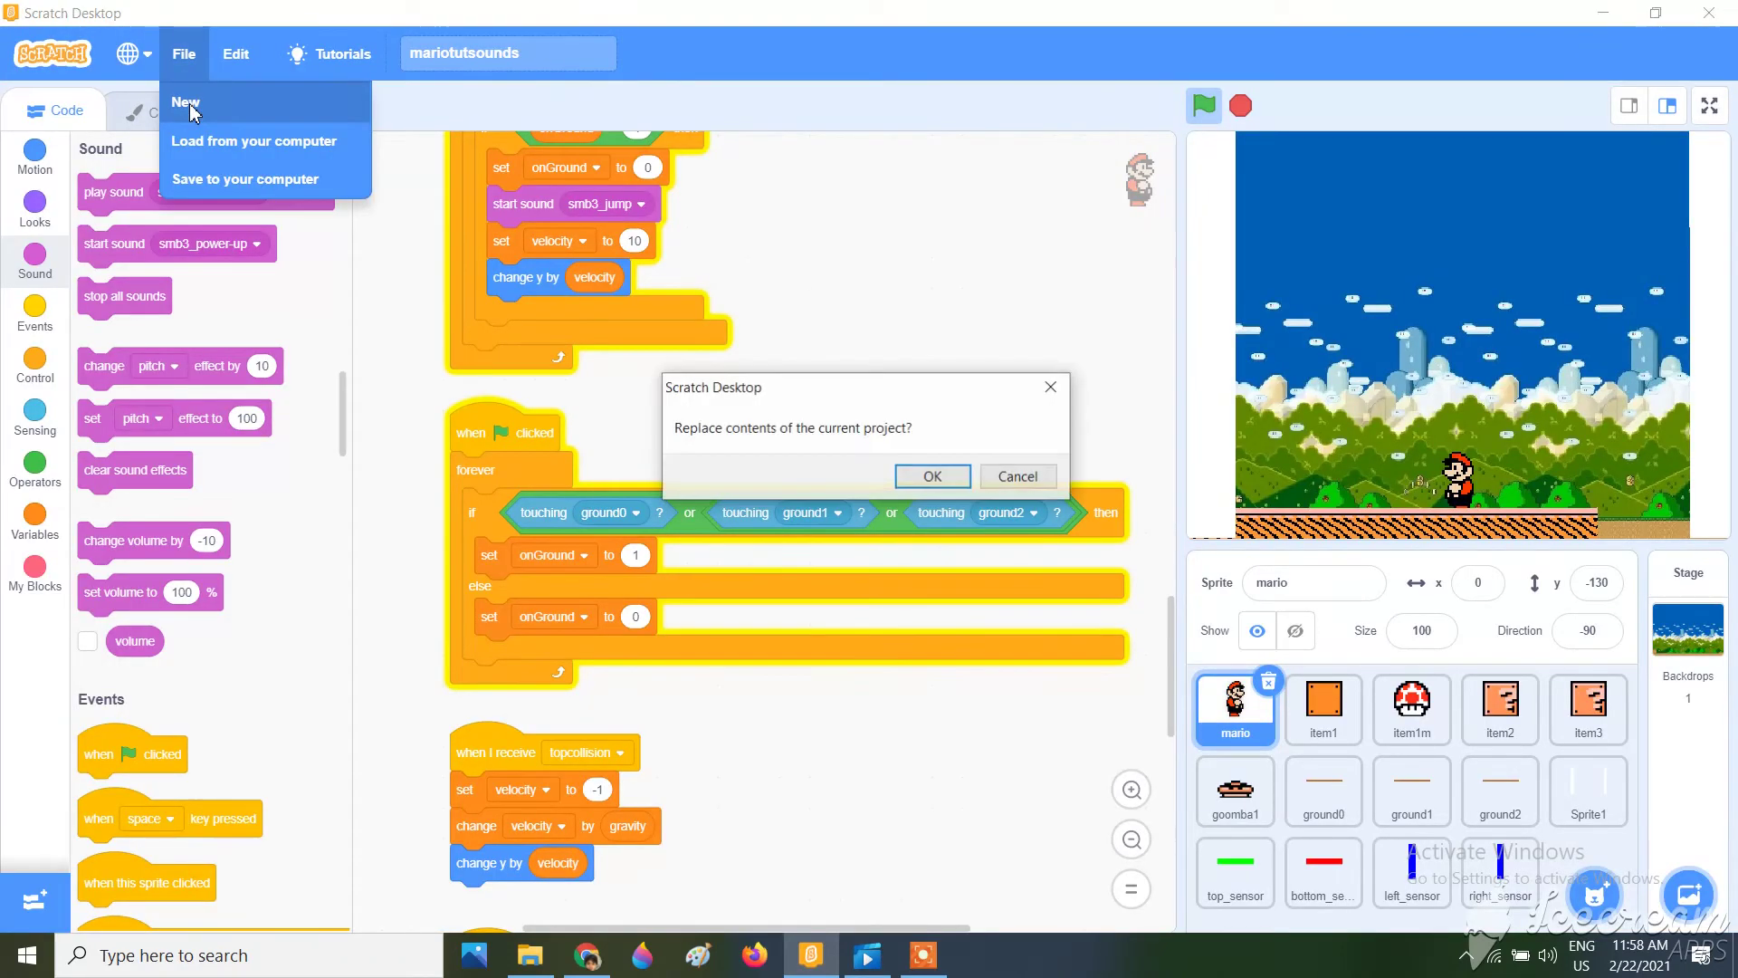
{"action": "left_click", "coordinate": [933, 477]}
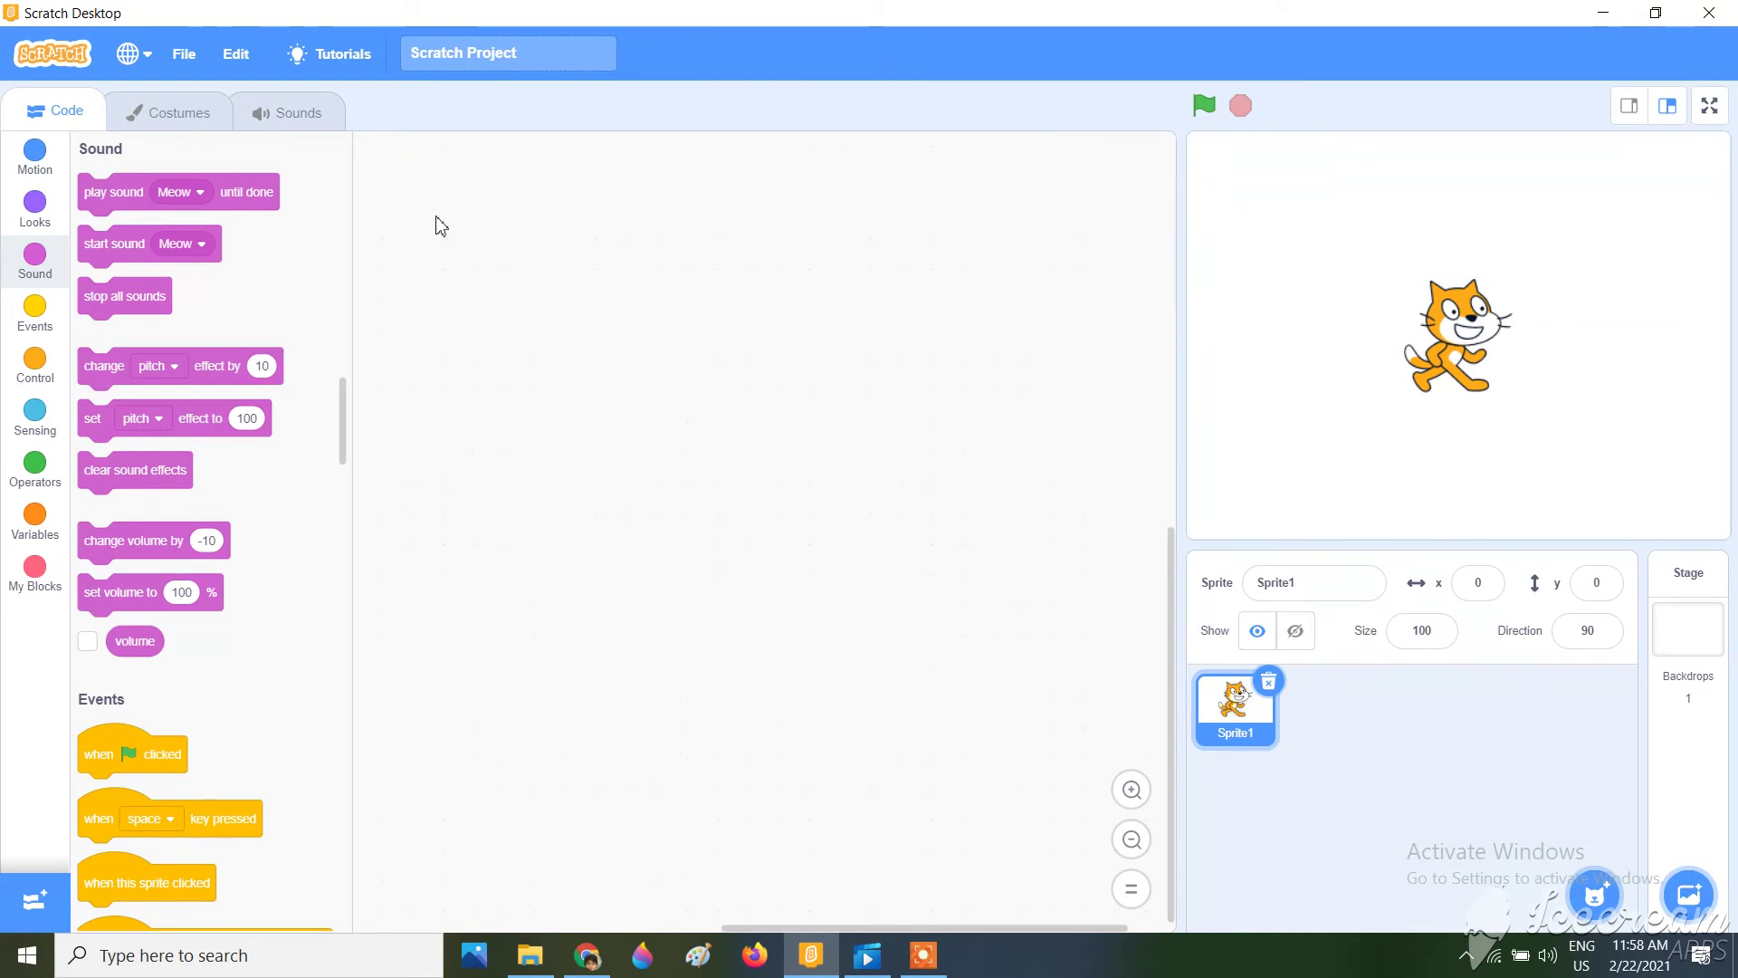
Delete the cat's costume2 in the Costumes tab.
{"action": "left_click", "coordinate": [169, 120]}
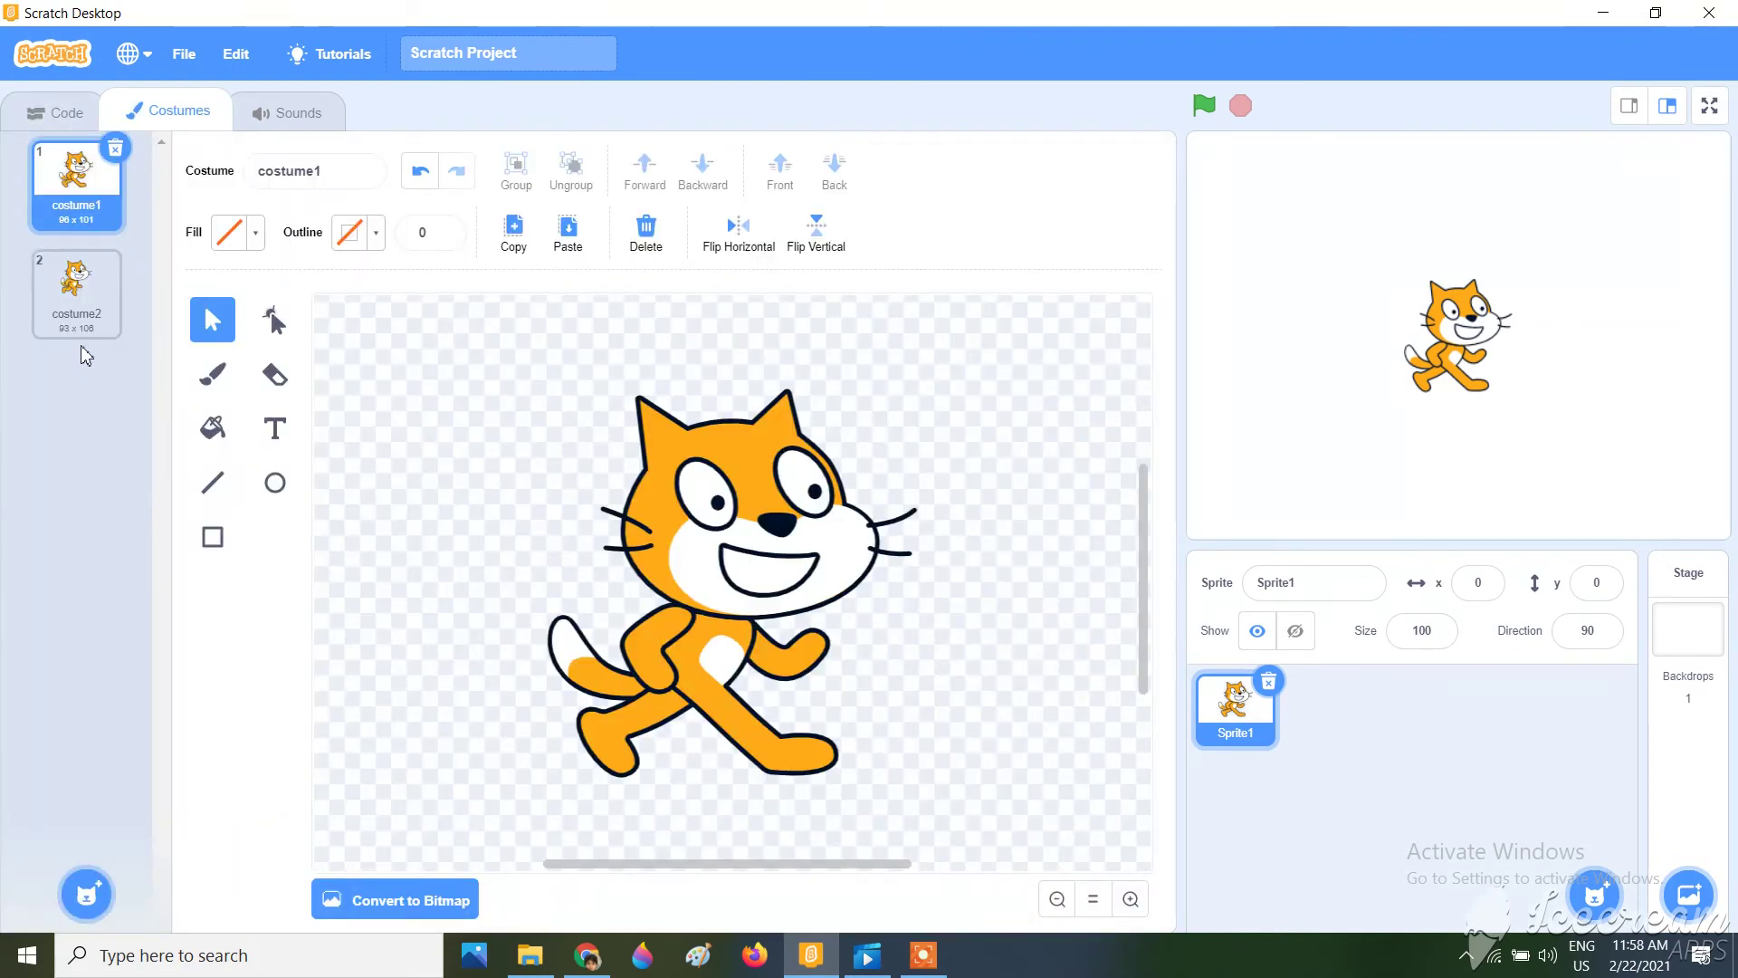
{"action": "left_click", "coordinate": [77, 299]}
{"action": "right_click", "coordinate": [95, 312]}
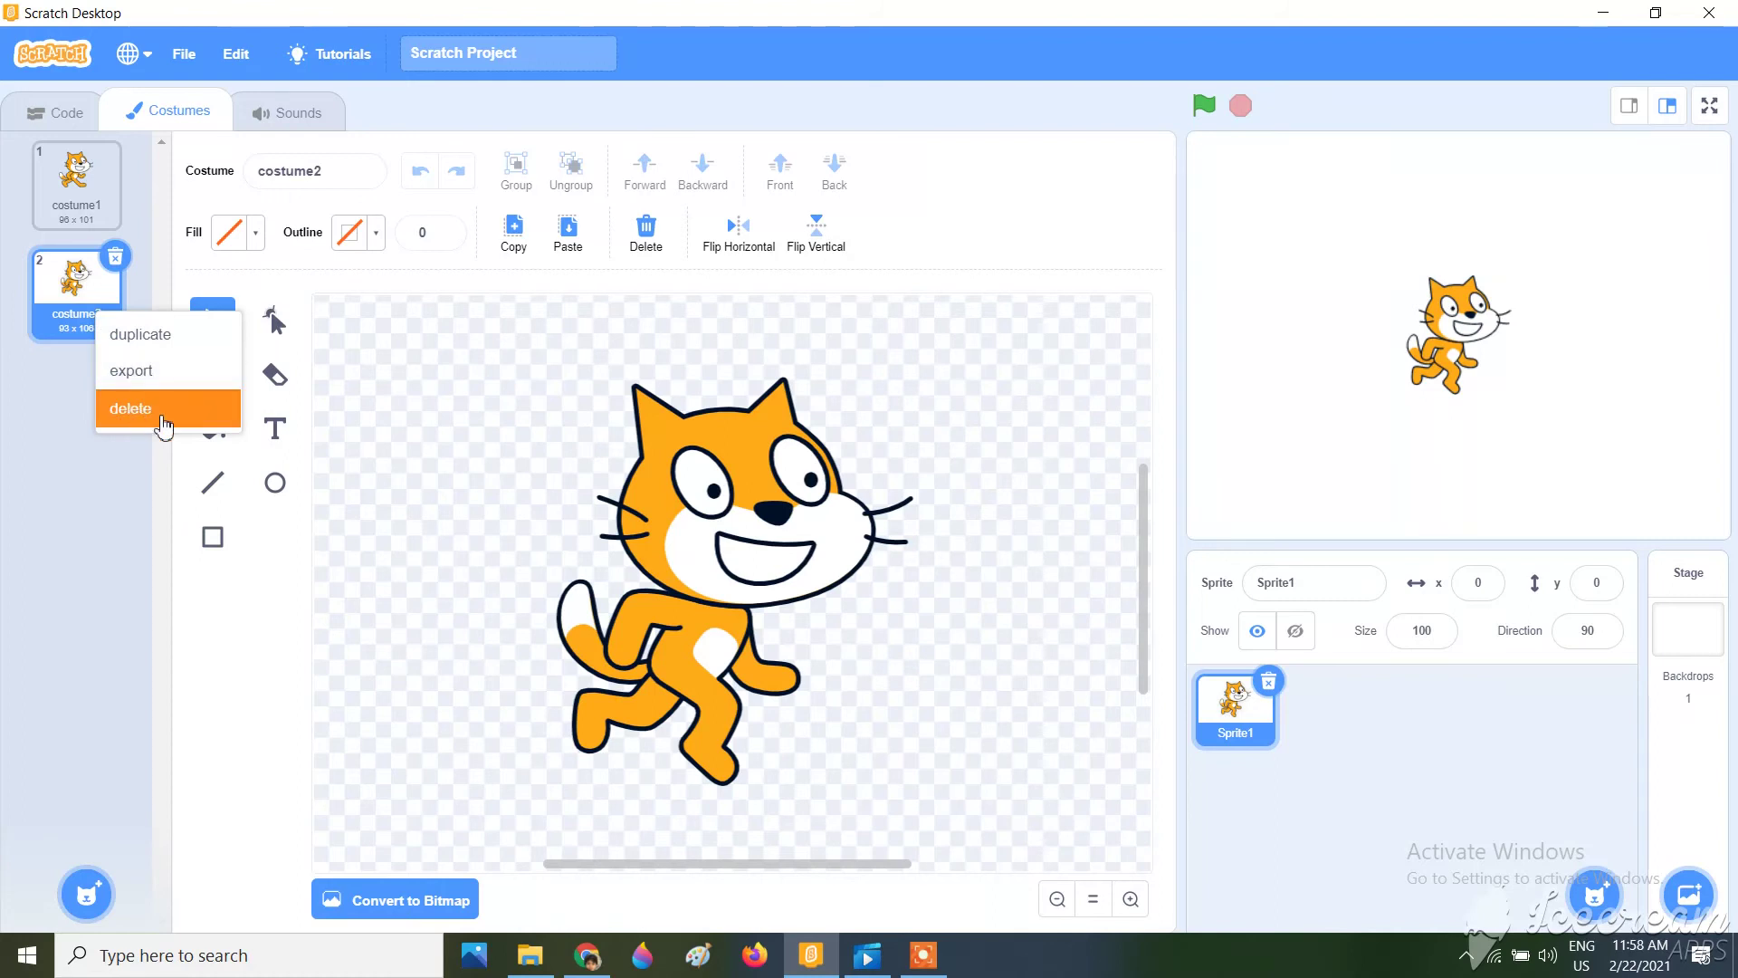
{"action": "left_click", "coordinate": [163, 425]}
{"action": "mouse_move", "coordinate": [85, 893]}
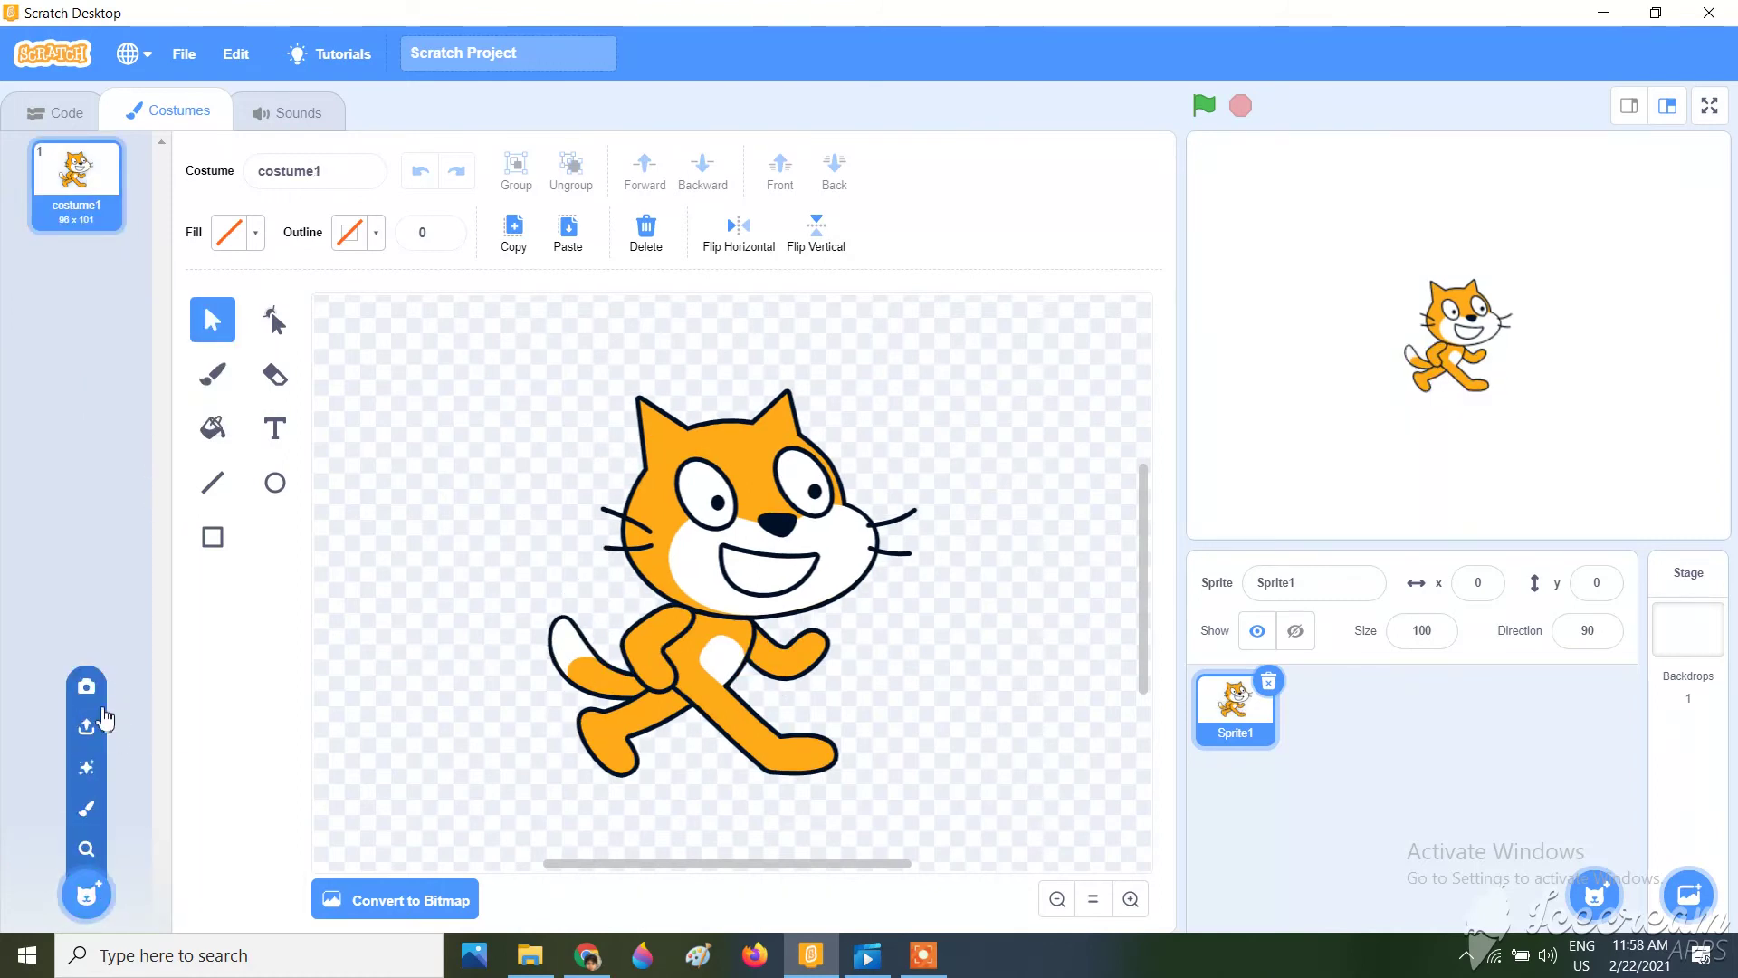
Upload m1, m2 and mjump as new costumes.
{"action": "left_click", "coordinate": [86, 726]}
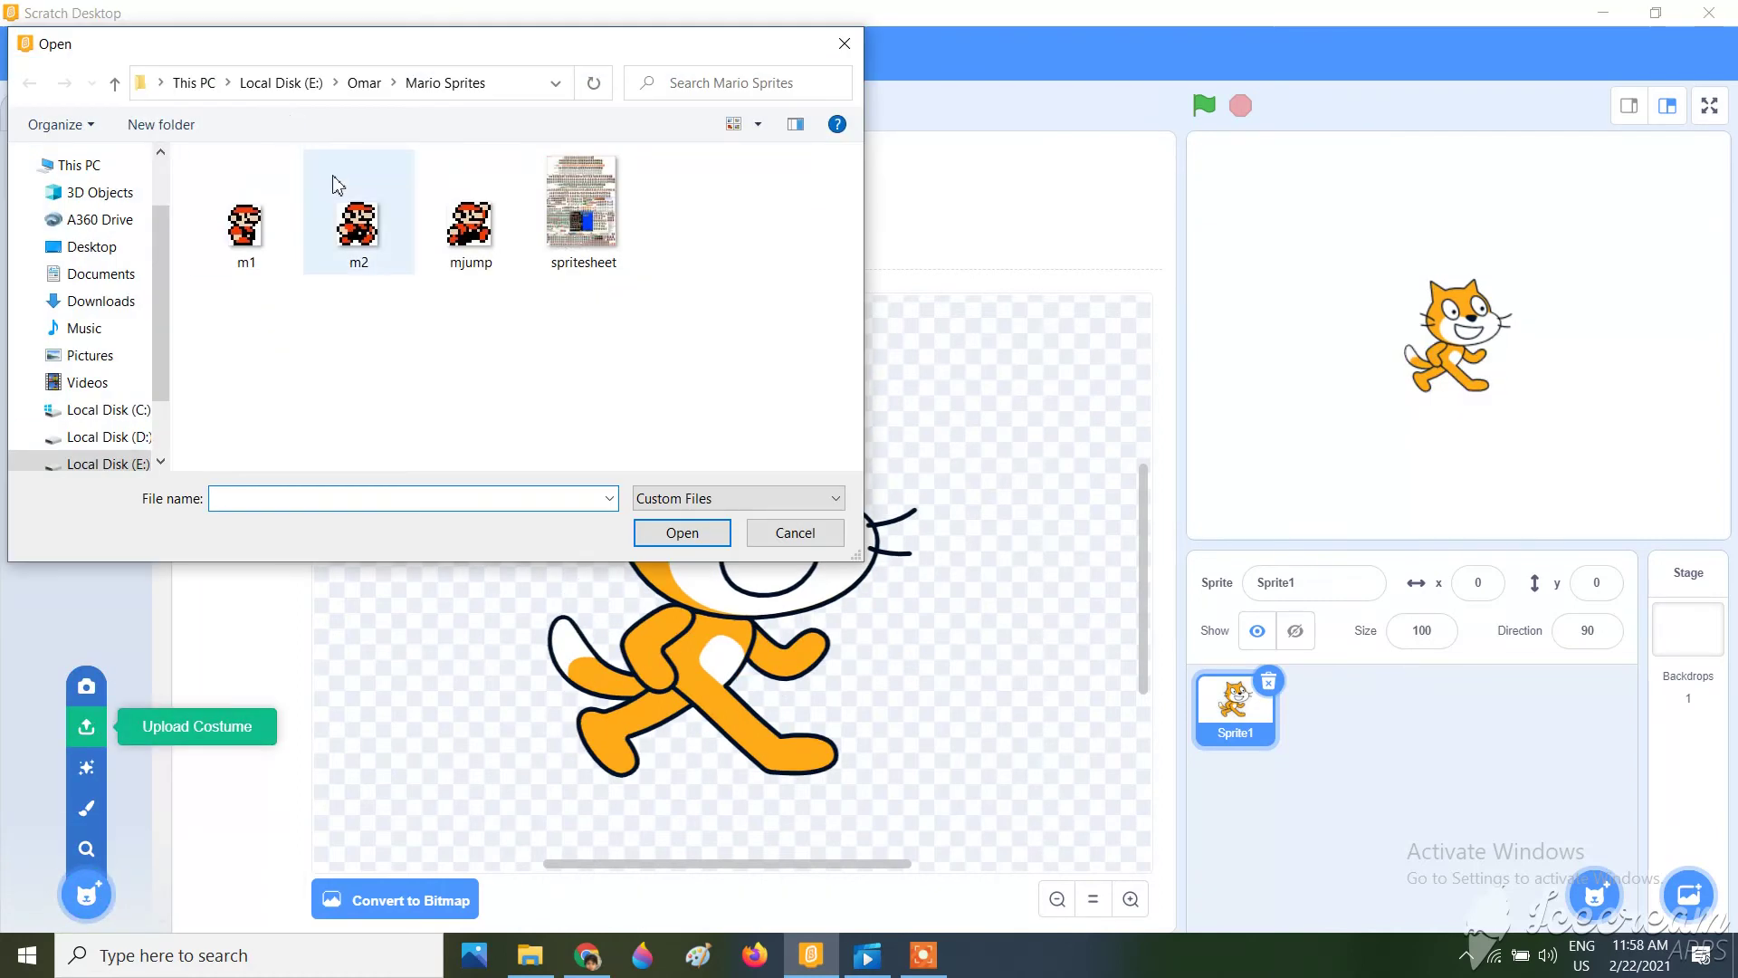
{"action": "double_click", "coordinate": [245, 225]}
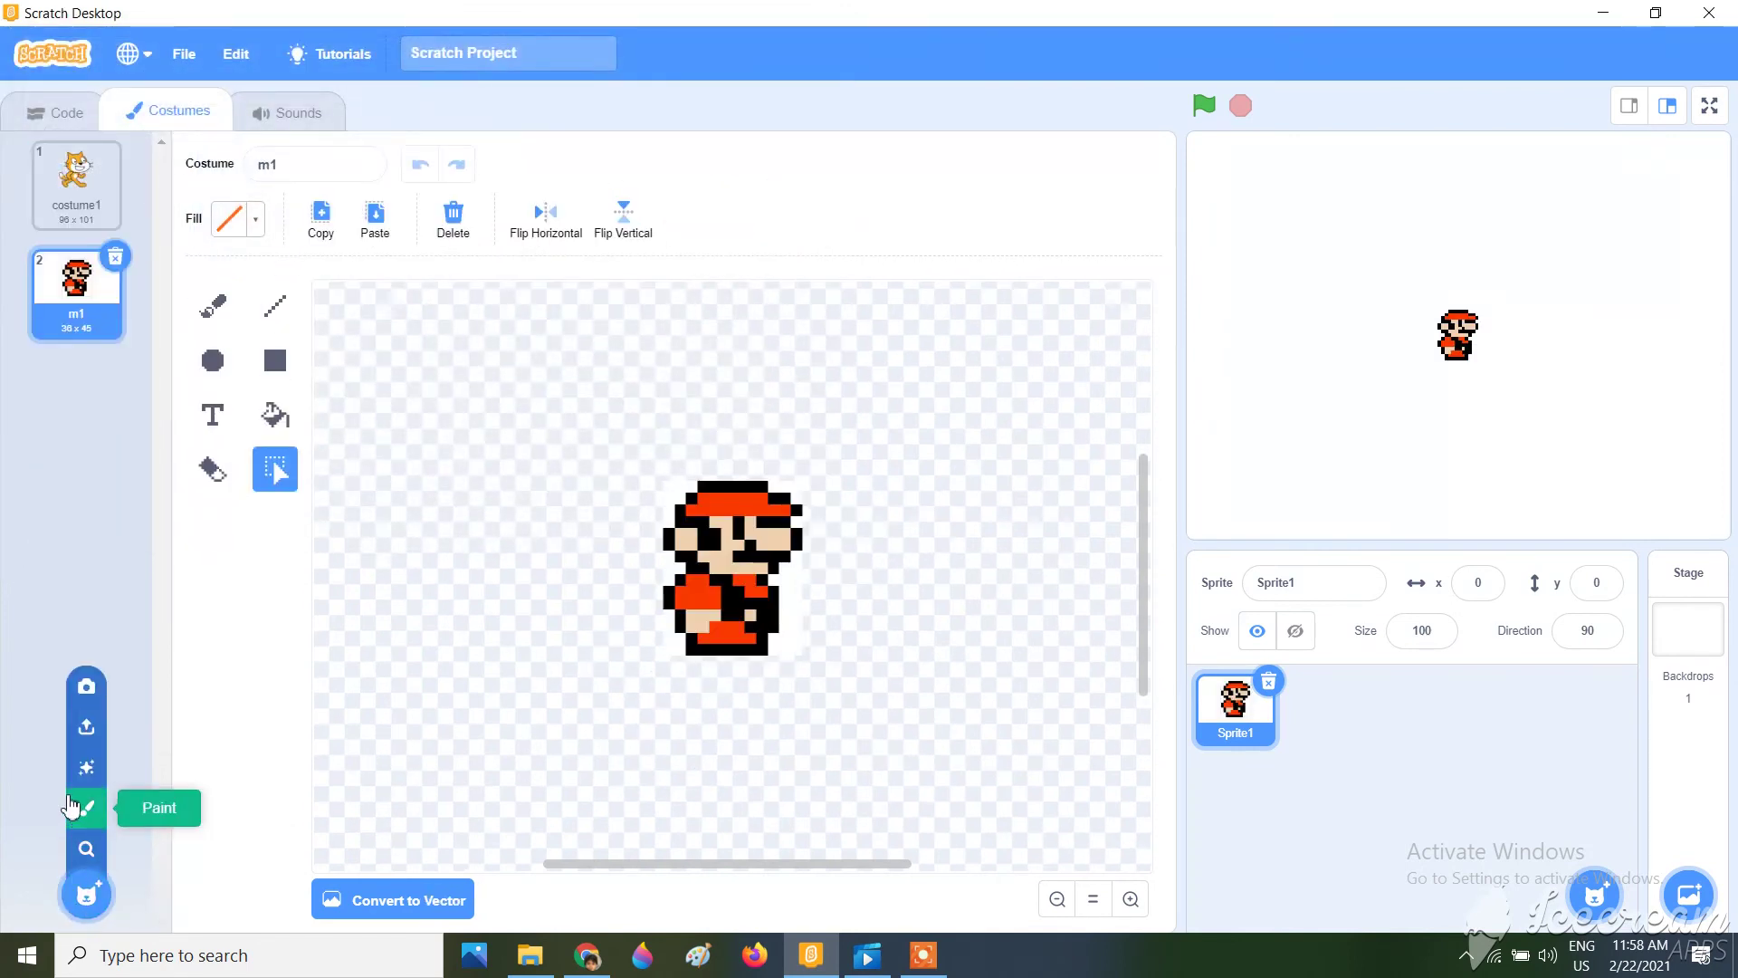
{"action": "left_click", "coordinate": [76, 748]}
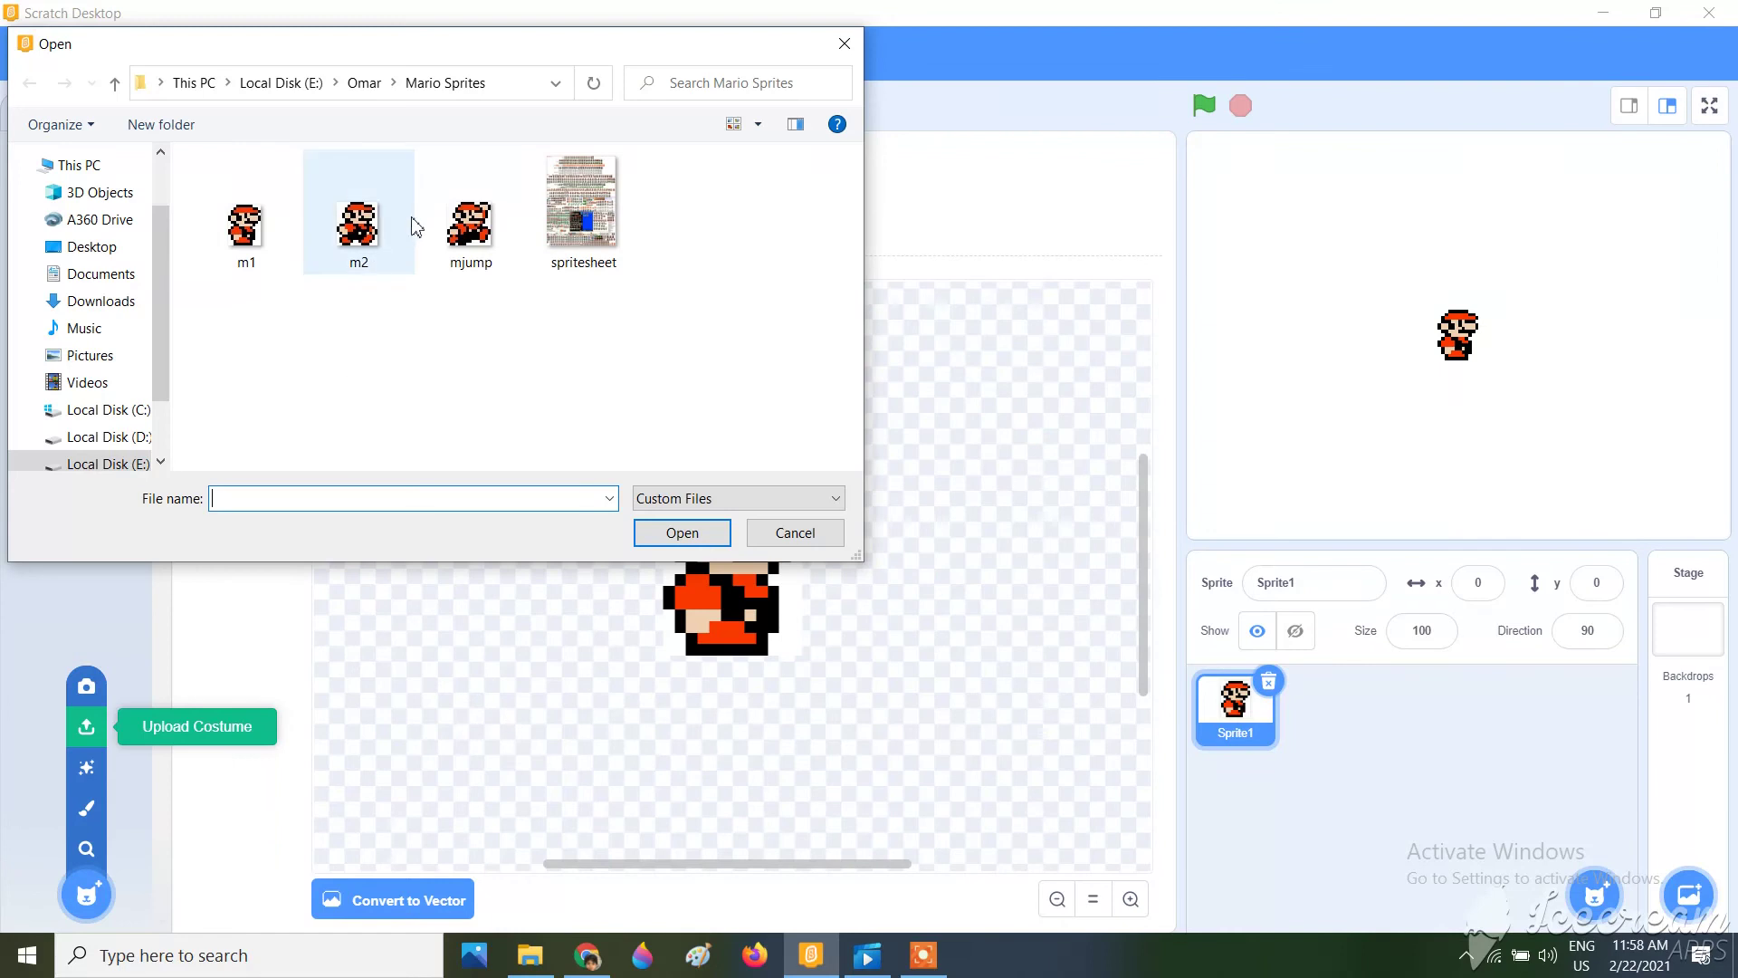
{"action": "double_click", "coordinate": [357, 233]}
{"action": "left_click", "coordinate": [86, 726]}
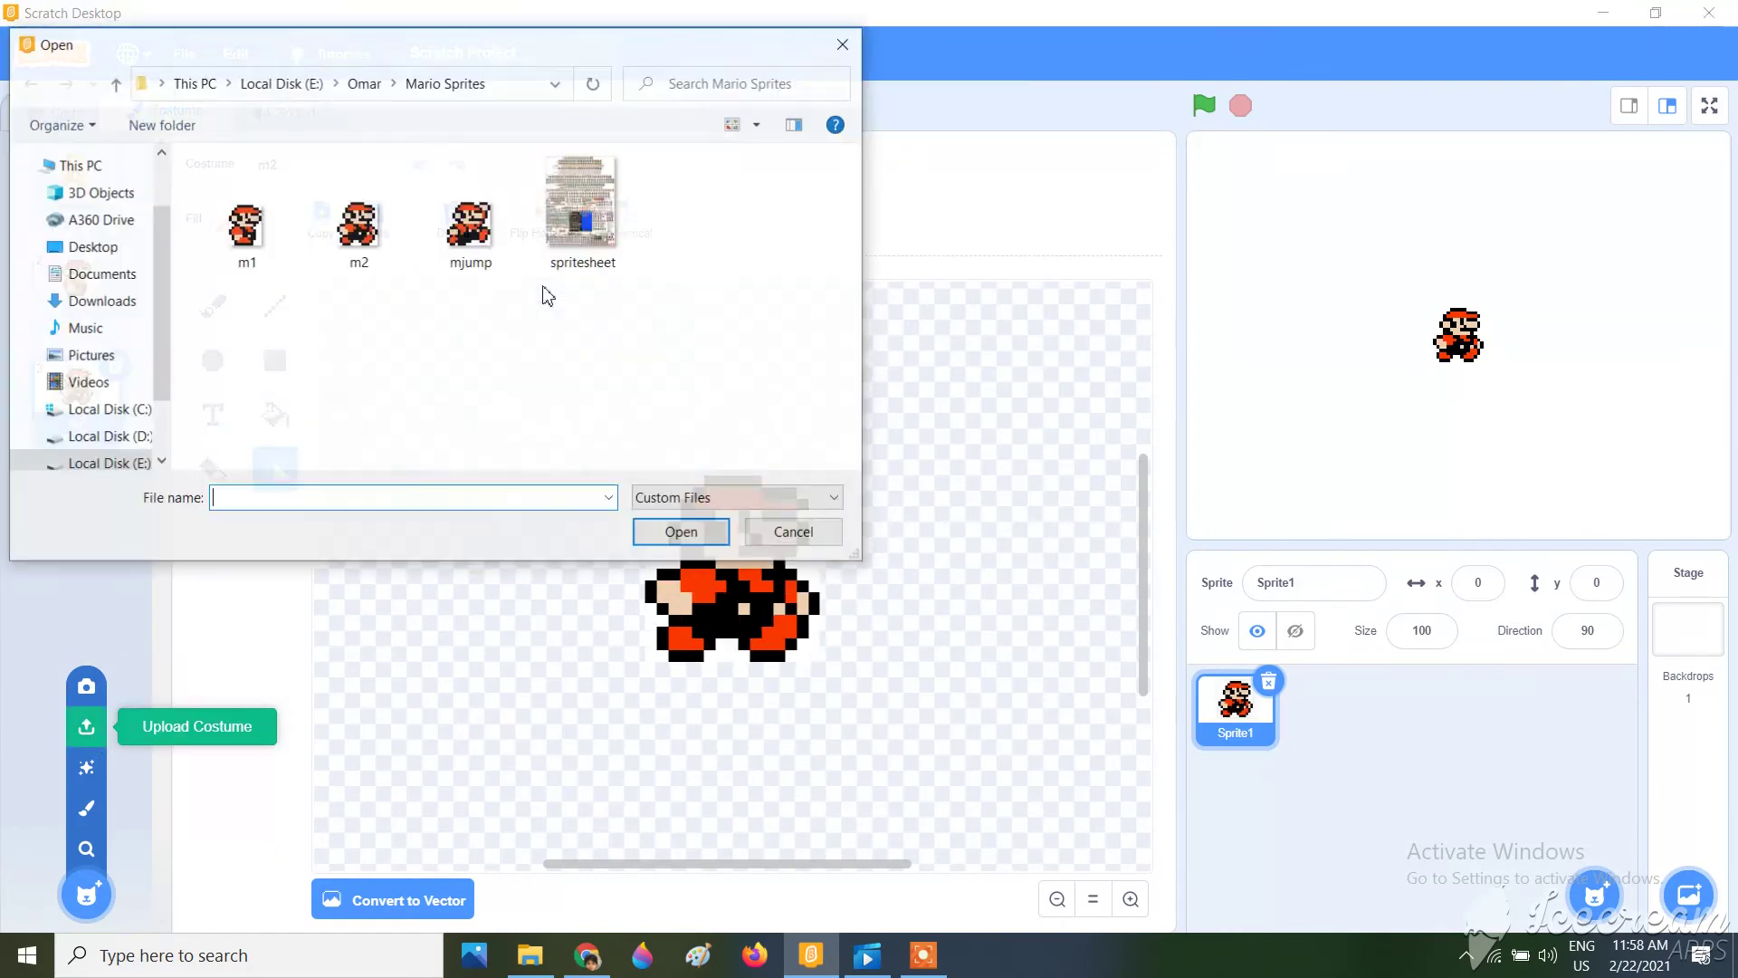
{"action": "double_click", "coordinate": [489, 266]}
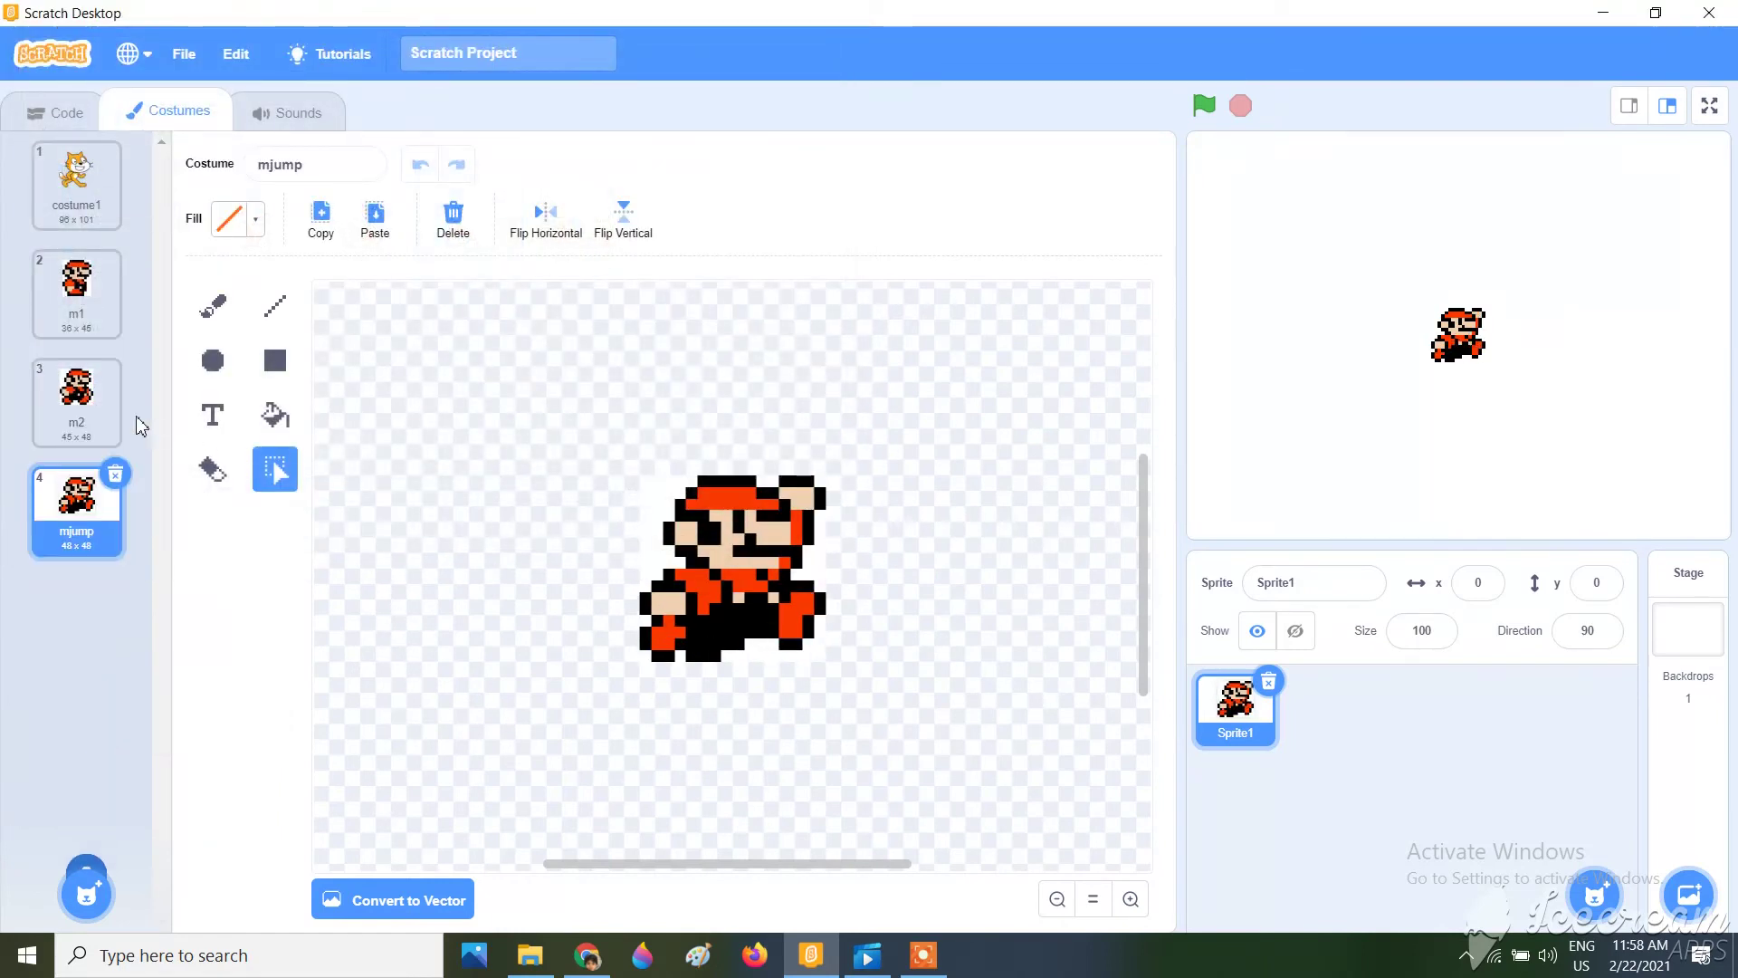
Delete the remaining cat costume1.
{"action": "left_click", "coordinate": [84, 319]}
{"action": "left_click", "coordinate": [65, 177]}
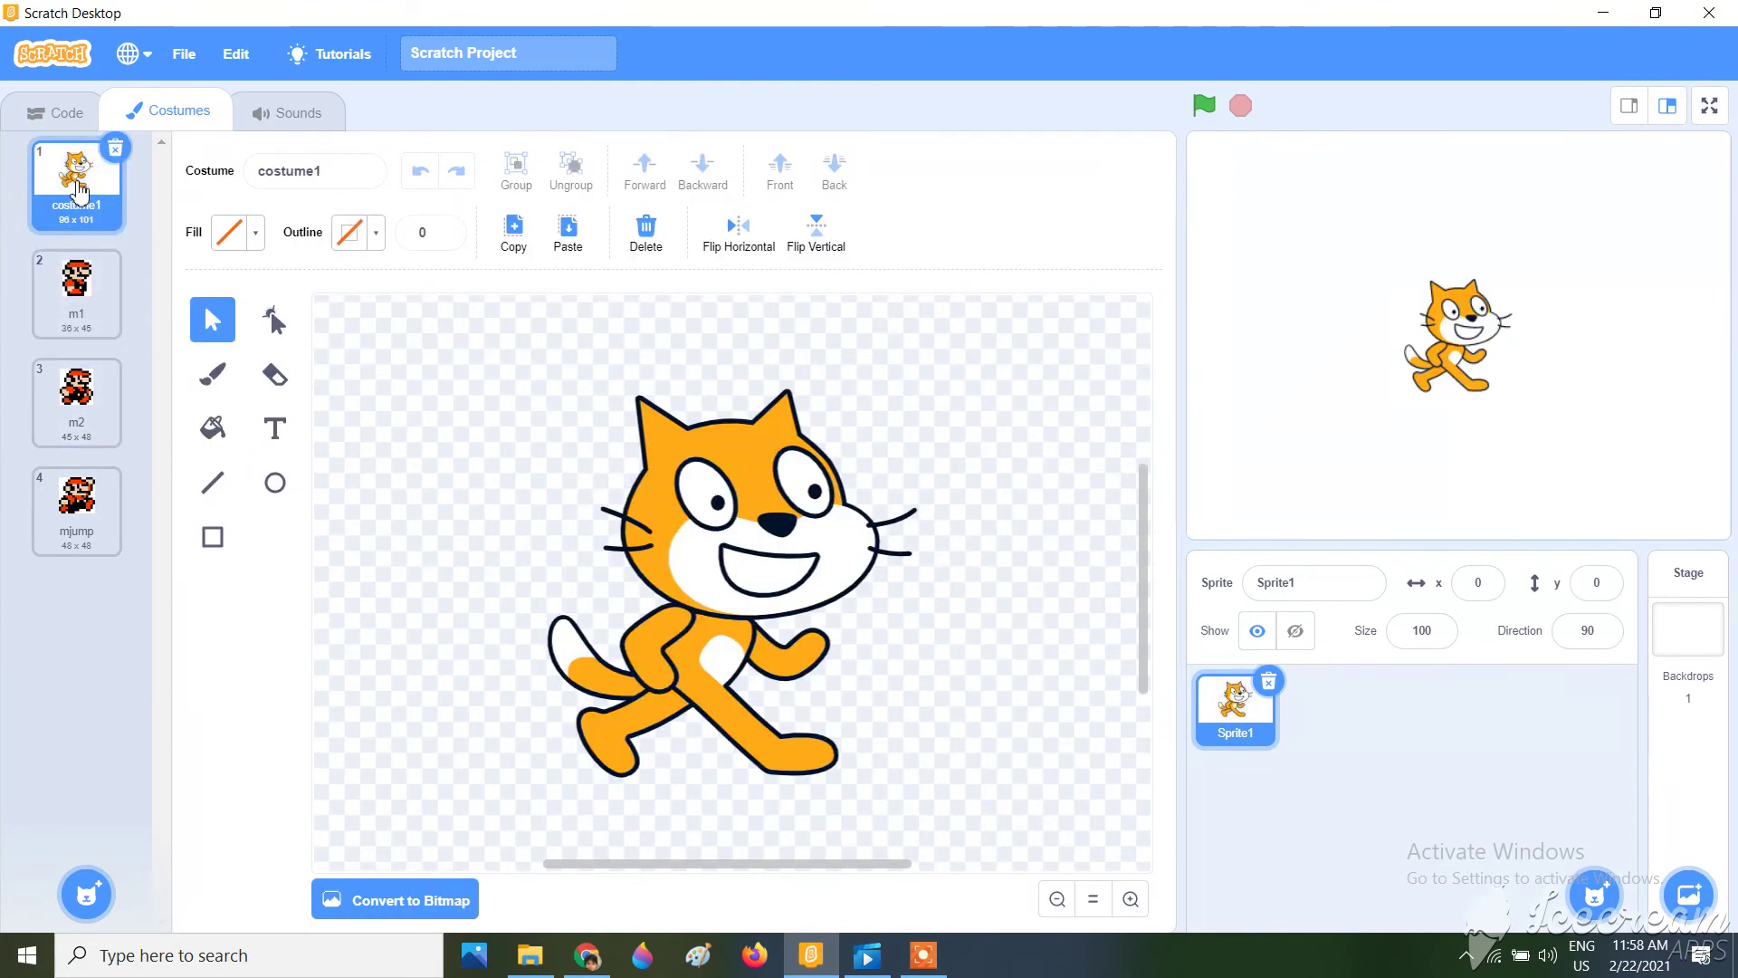
{"action": "left_click", "coordinate": [115, 148]}
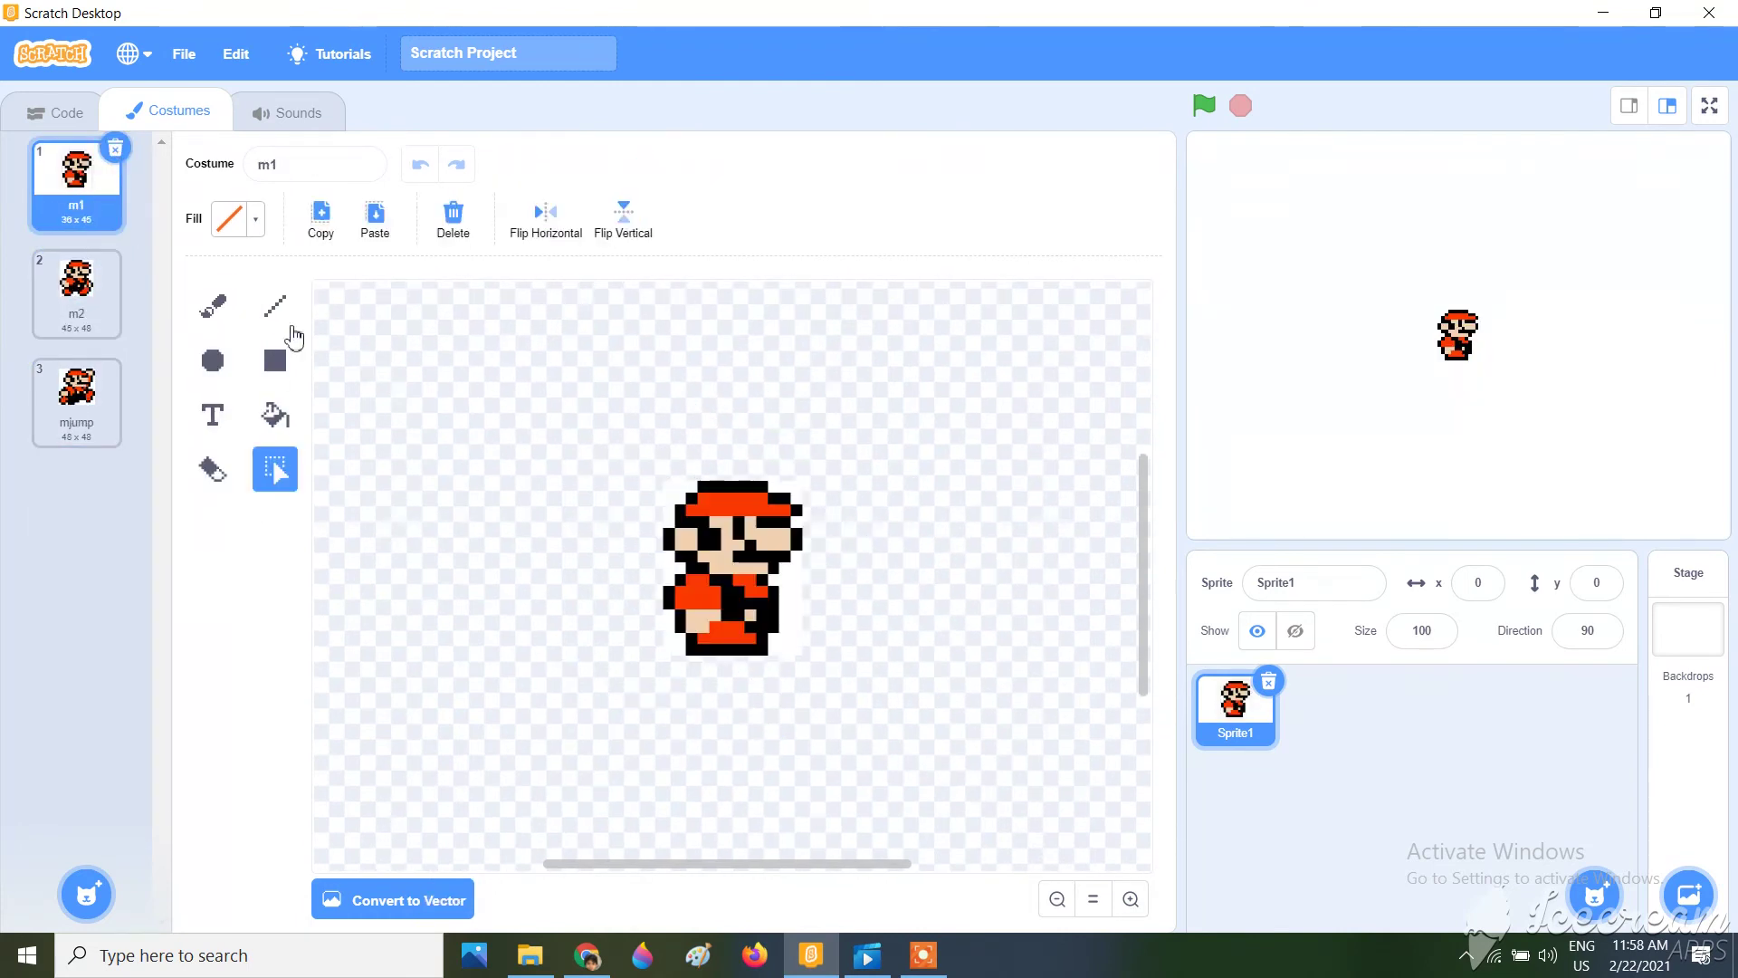
Test the Fill bucket on m1, then make m2's white background transparent.
{"action": "left_click", "coordinate": [279, 418]}
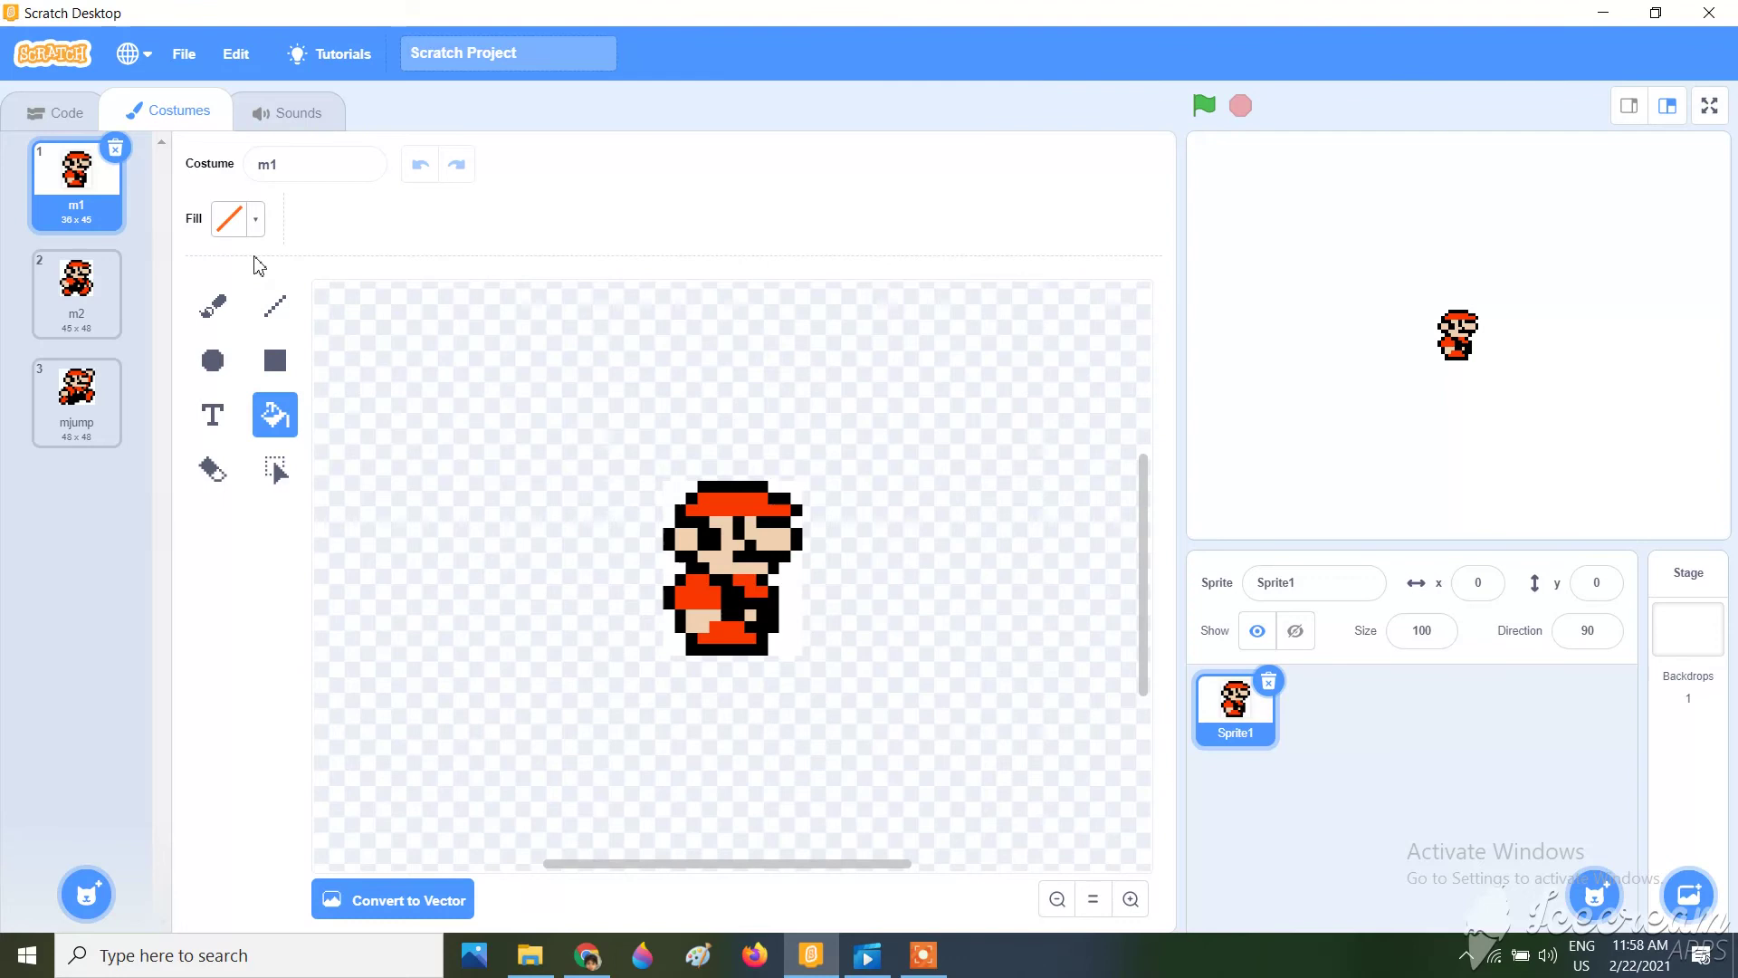
{"action": "left_click", "coordinate": [247, 219]}
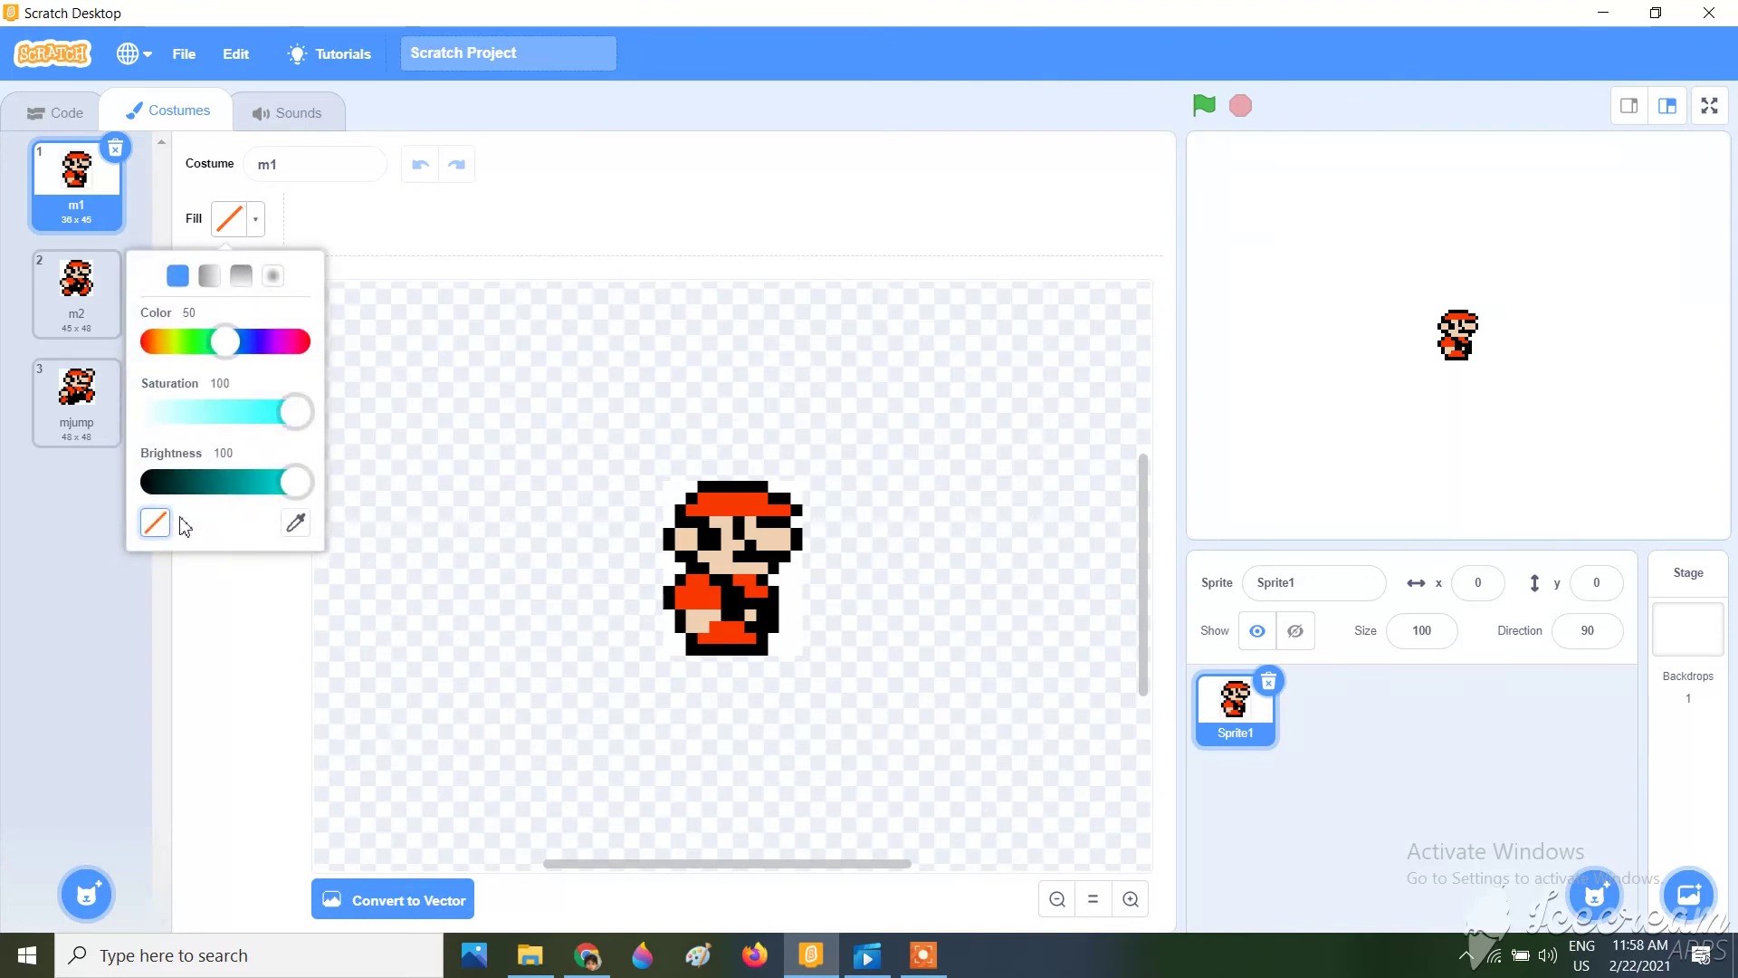
{"action": "left_click", "coordinate": [291, 660]}
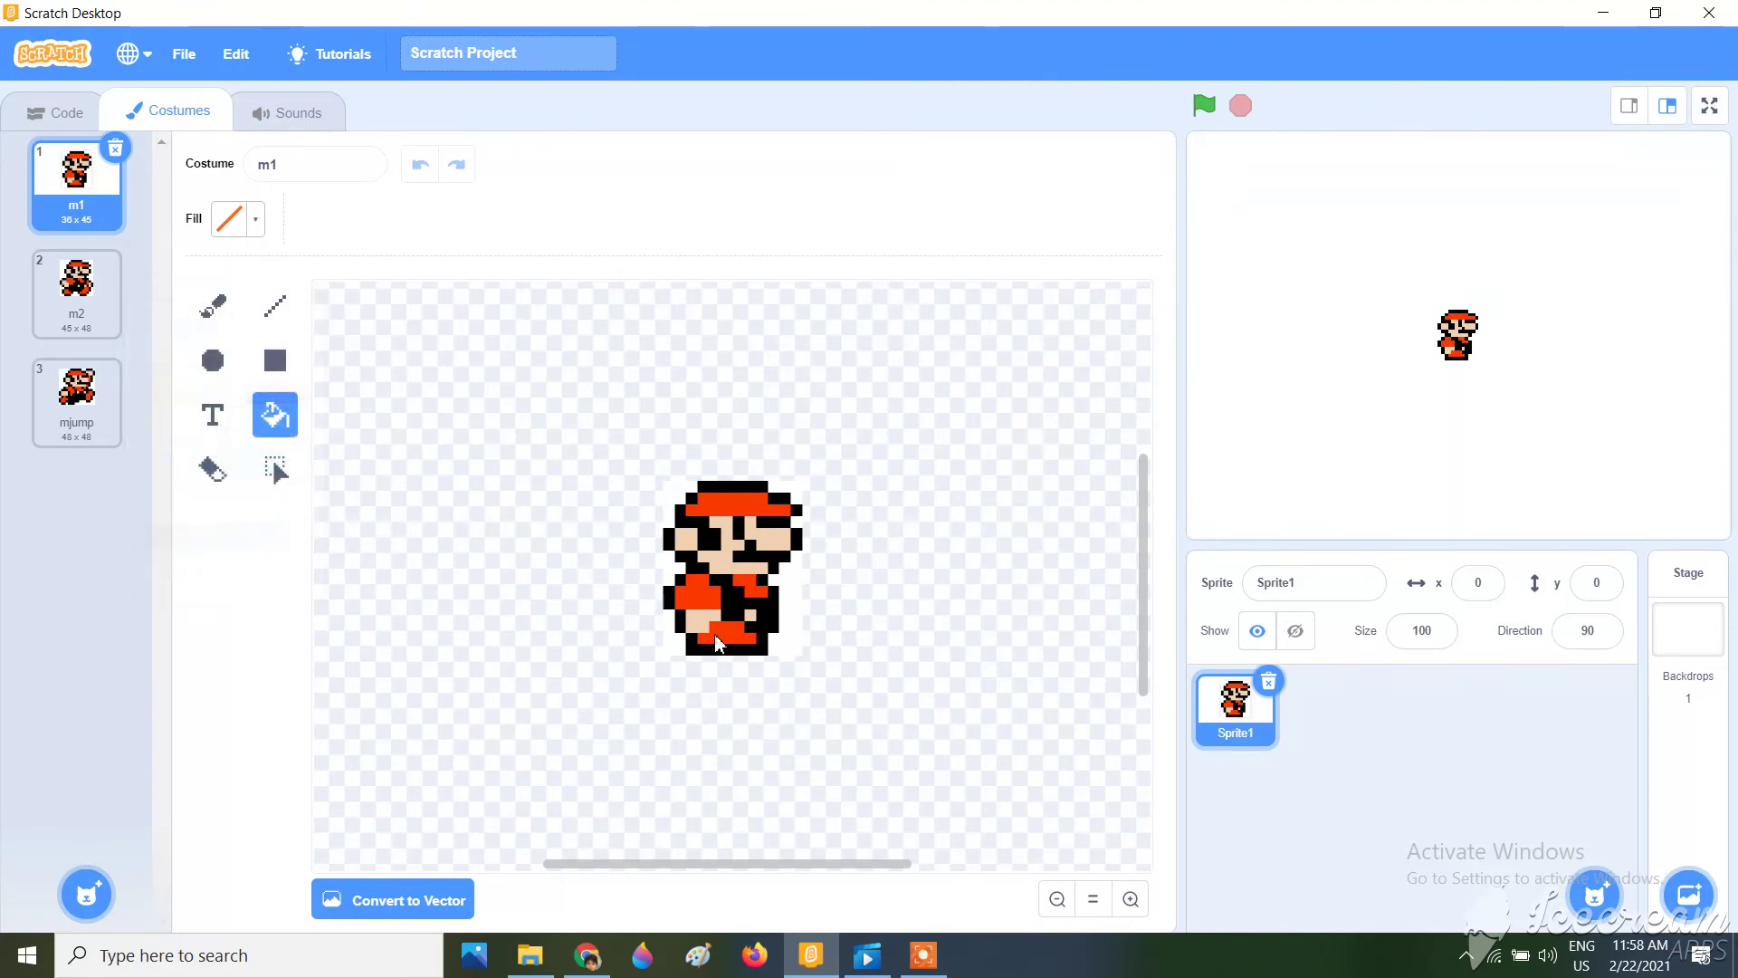
{"action": "left_click", "coordinate": [670, 586]}
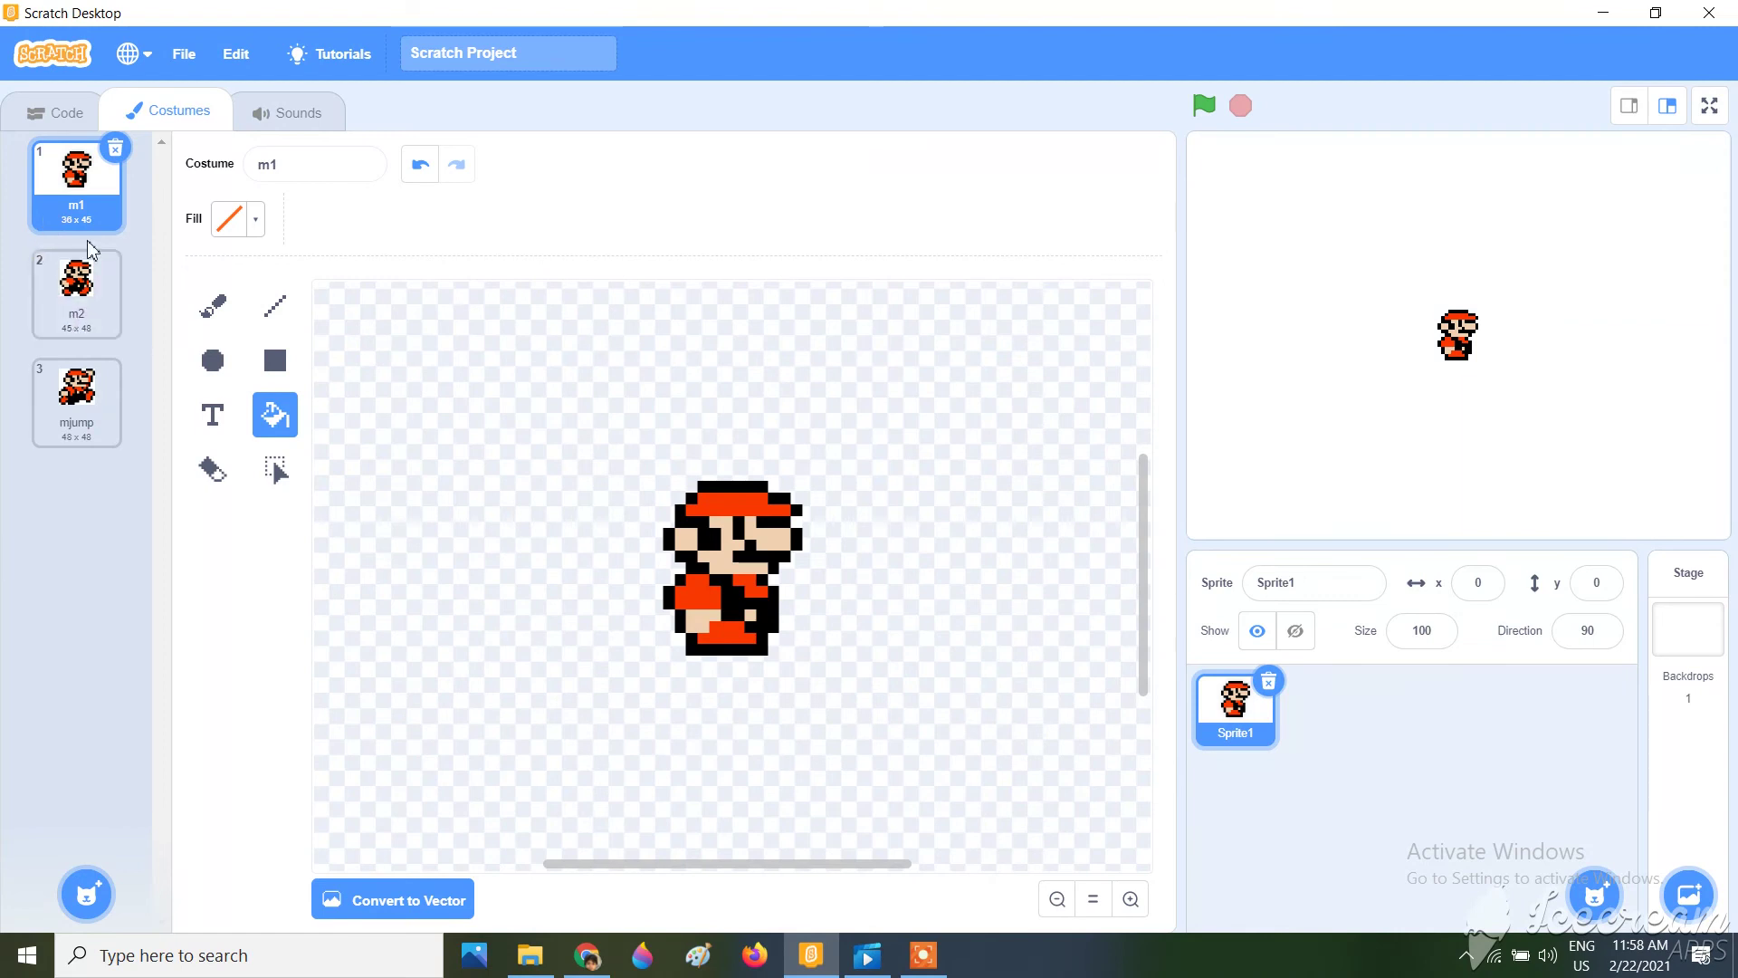
{"action": "left_click", "coordinate": [76, 288]}
{"action": "left_click", "coordinate": [674, 528]}
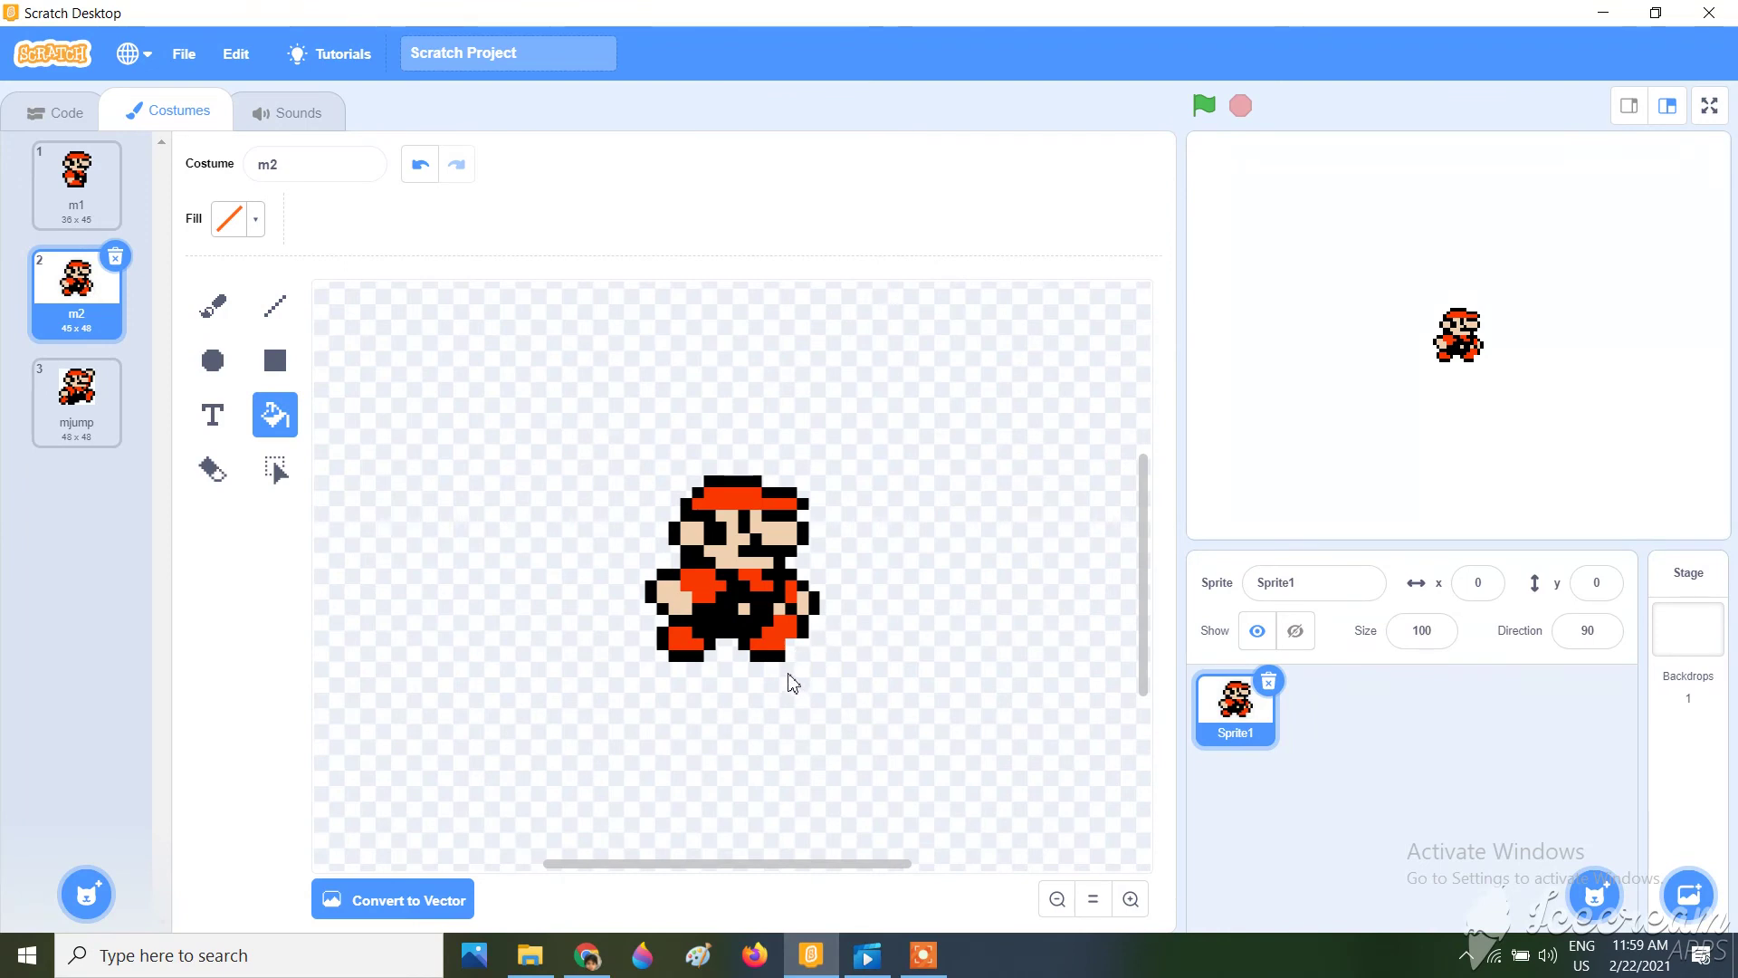
Fill the background around Mario in m1 with cyan.
{"action": "left_click", "coordinate": [116, 186]}
{"action": "left_click", "coordinate": [228, 218]}
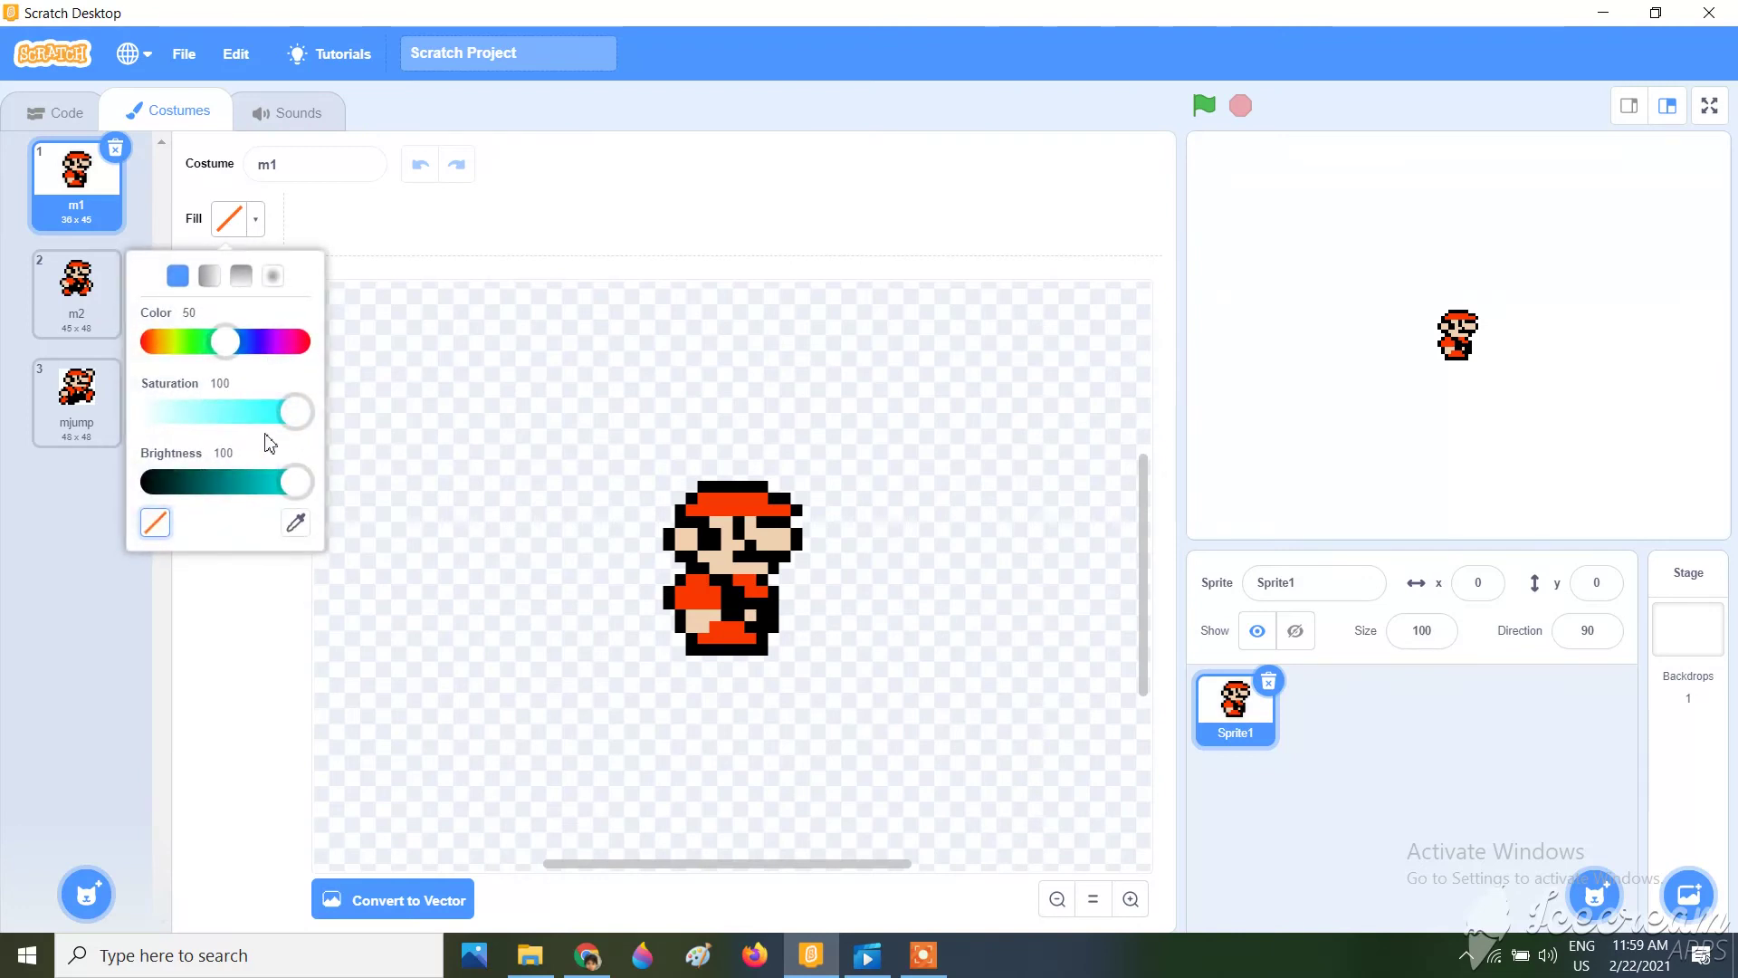
{"action": "left_click", "coordinate": [302, 411]}
{"action": "left_click", "coordinate": [377, 595]}
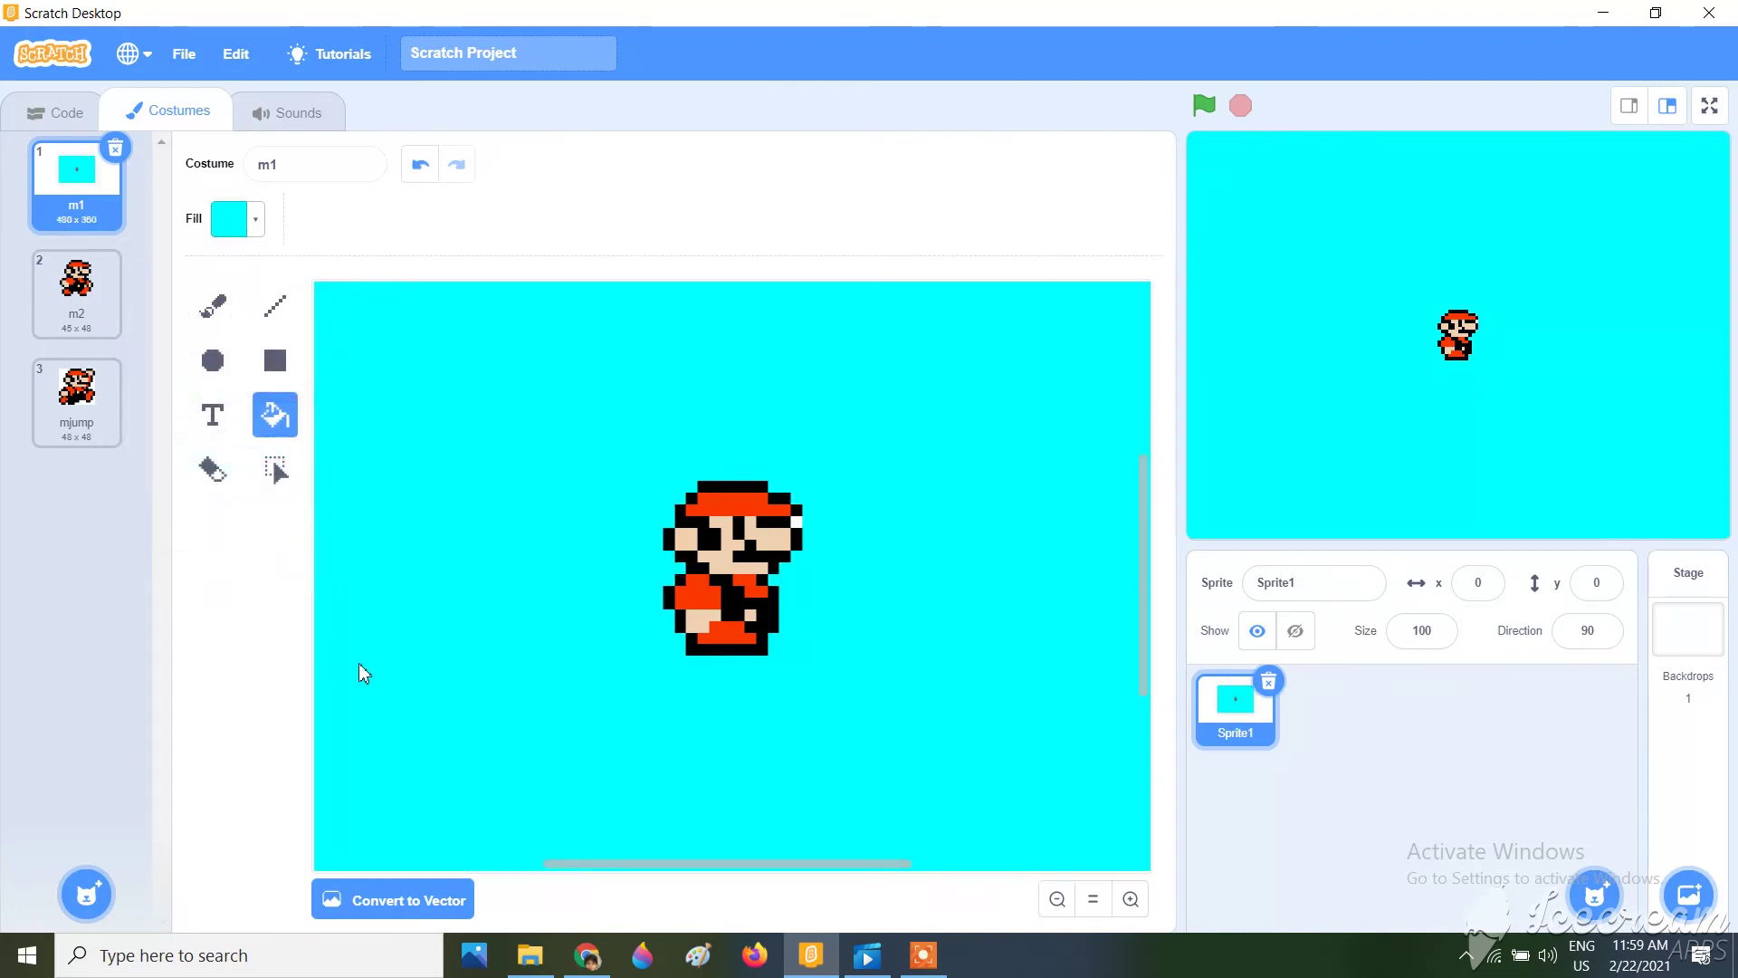
Set the fill to none to return m1's background to transparent.
{"action": "left_click", "coordinate": [228, 220]}
{"action": "left_click", "coordinate": [155, 522]}
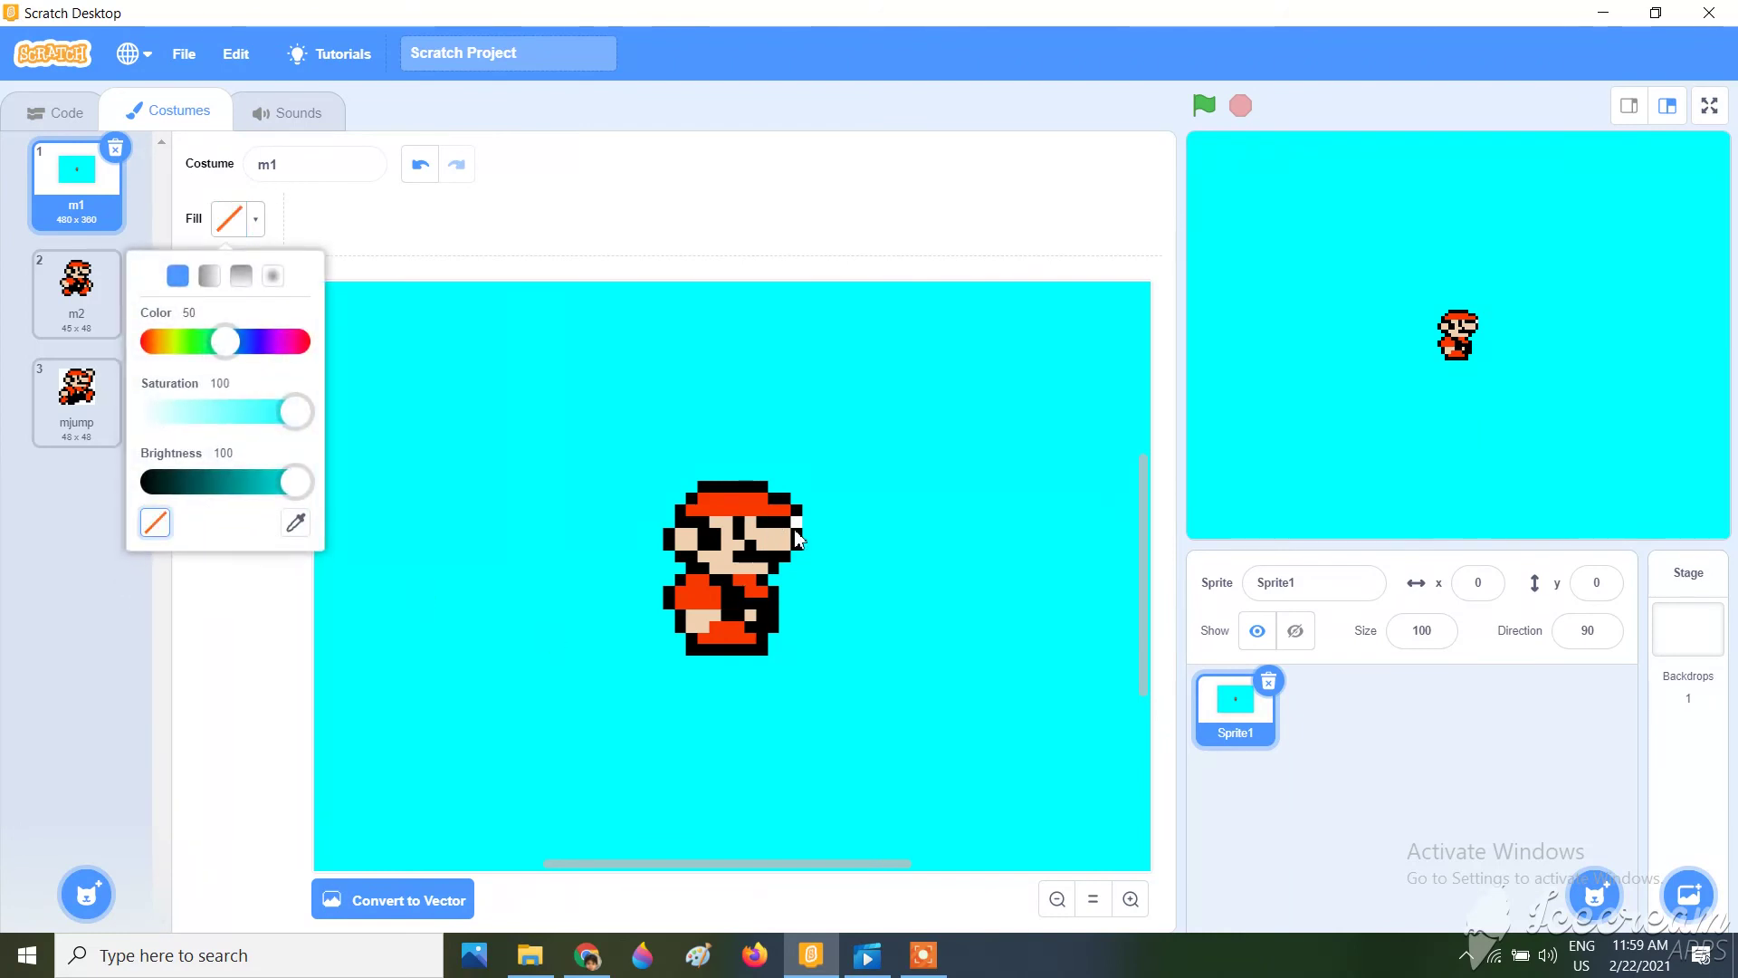
{"action": "left_click", "coordinate": [784, 596]}
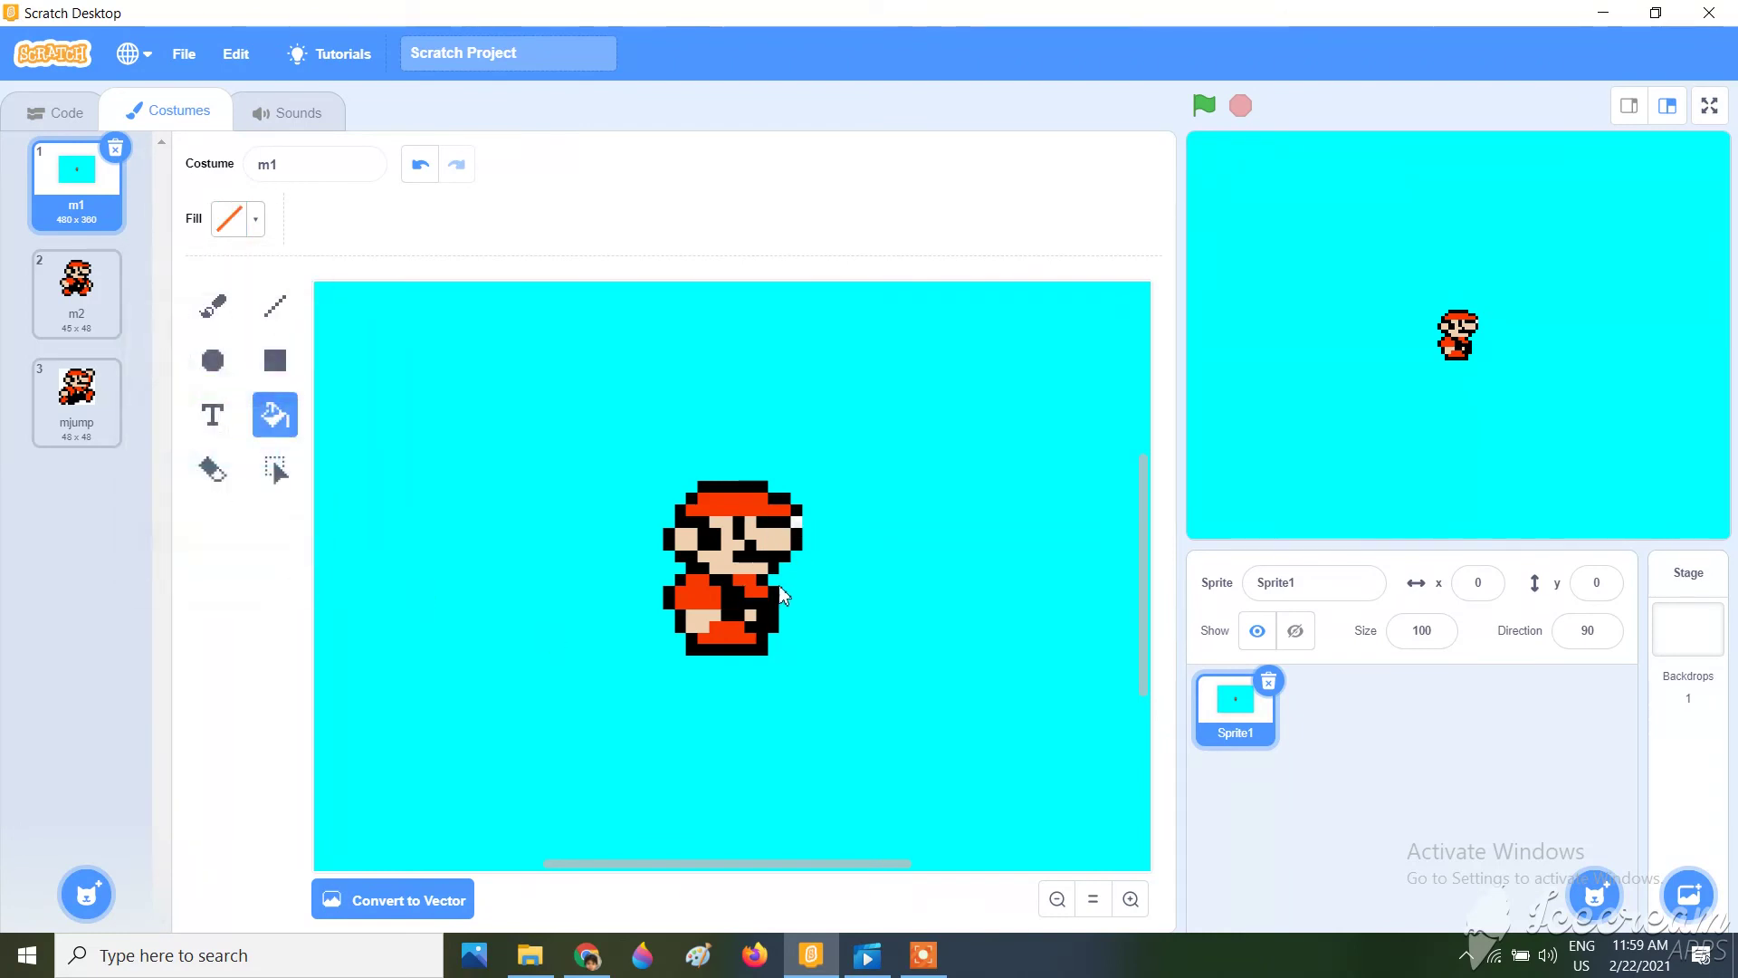
{"action": "left_click", "coordinate": [257, 225]}
{"action": "left_click", "coordinate": [613, 500]}
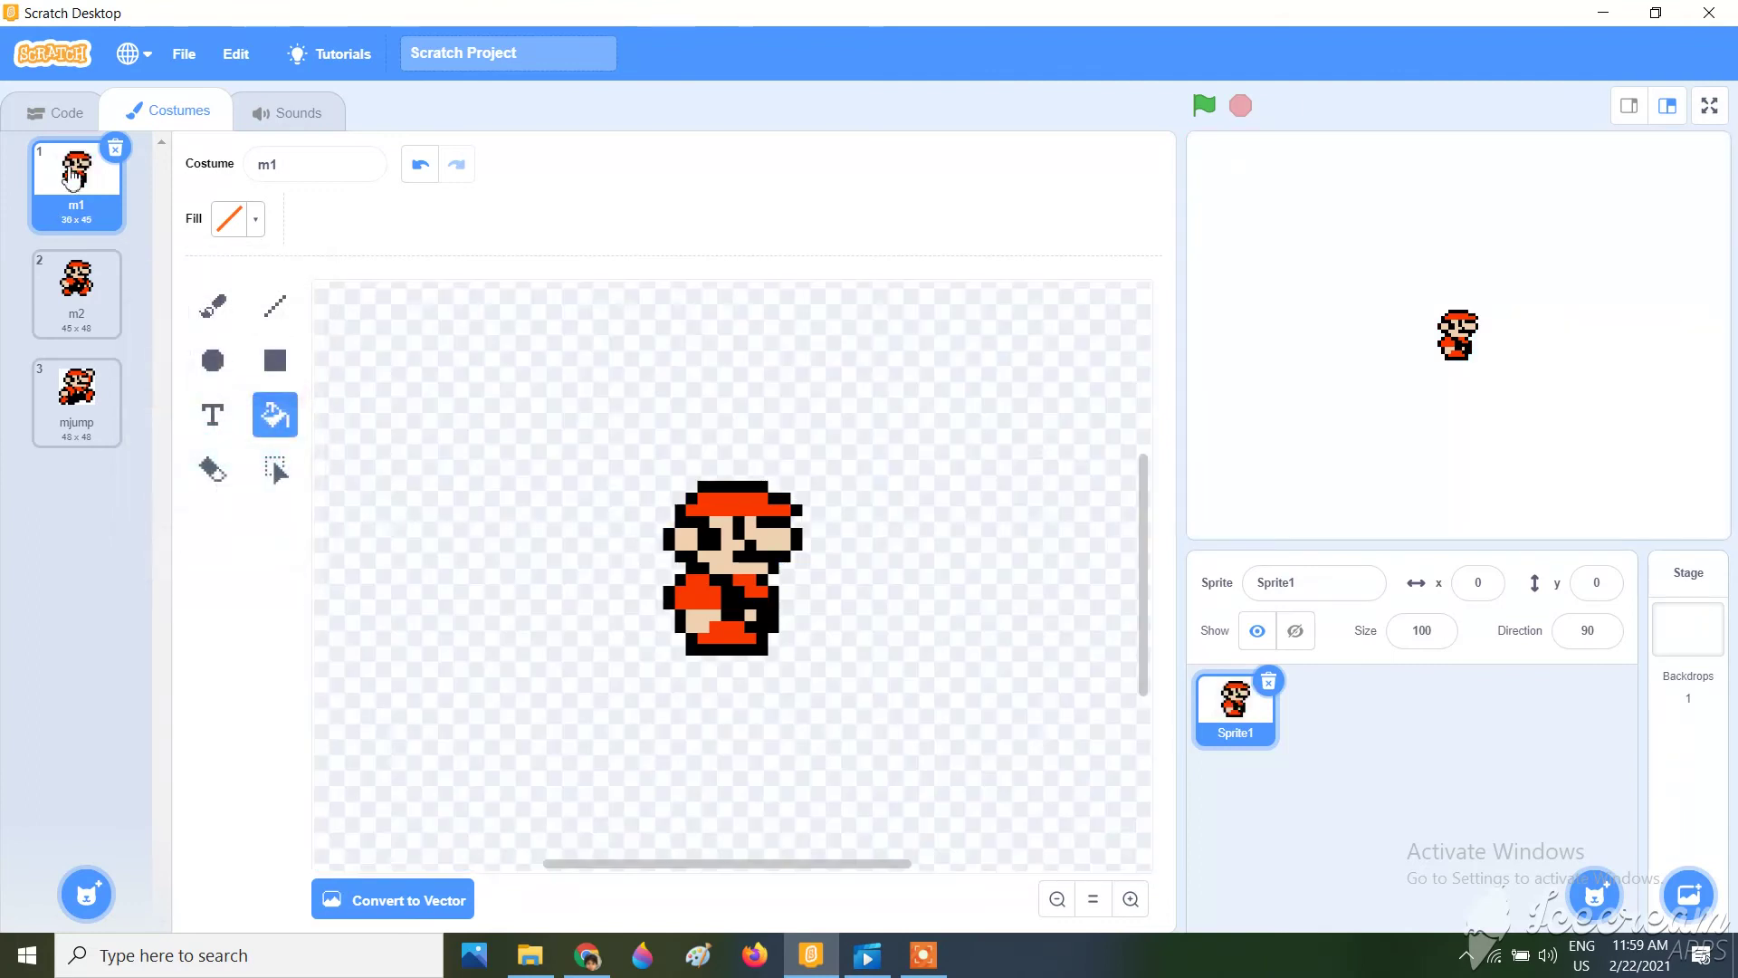
{"action": "left_click", "coordinate": [104, 290]}
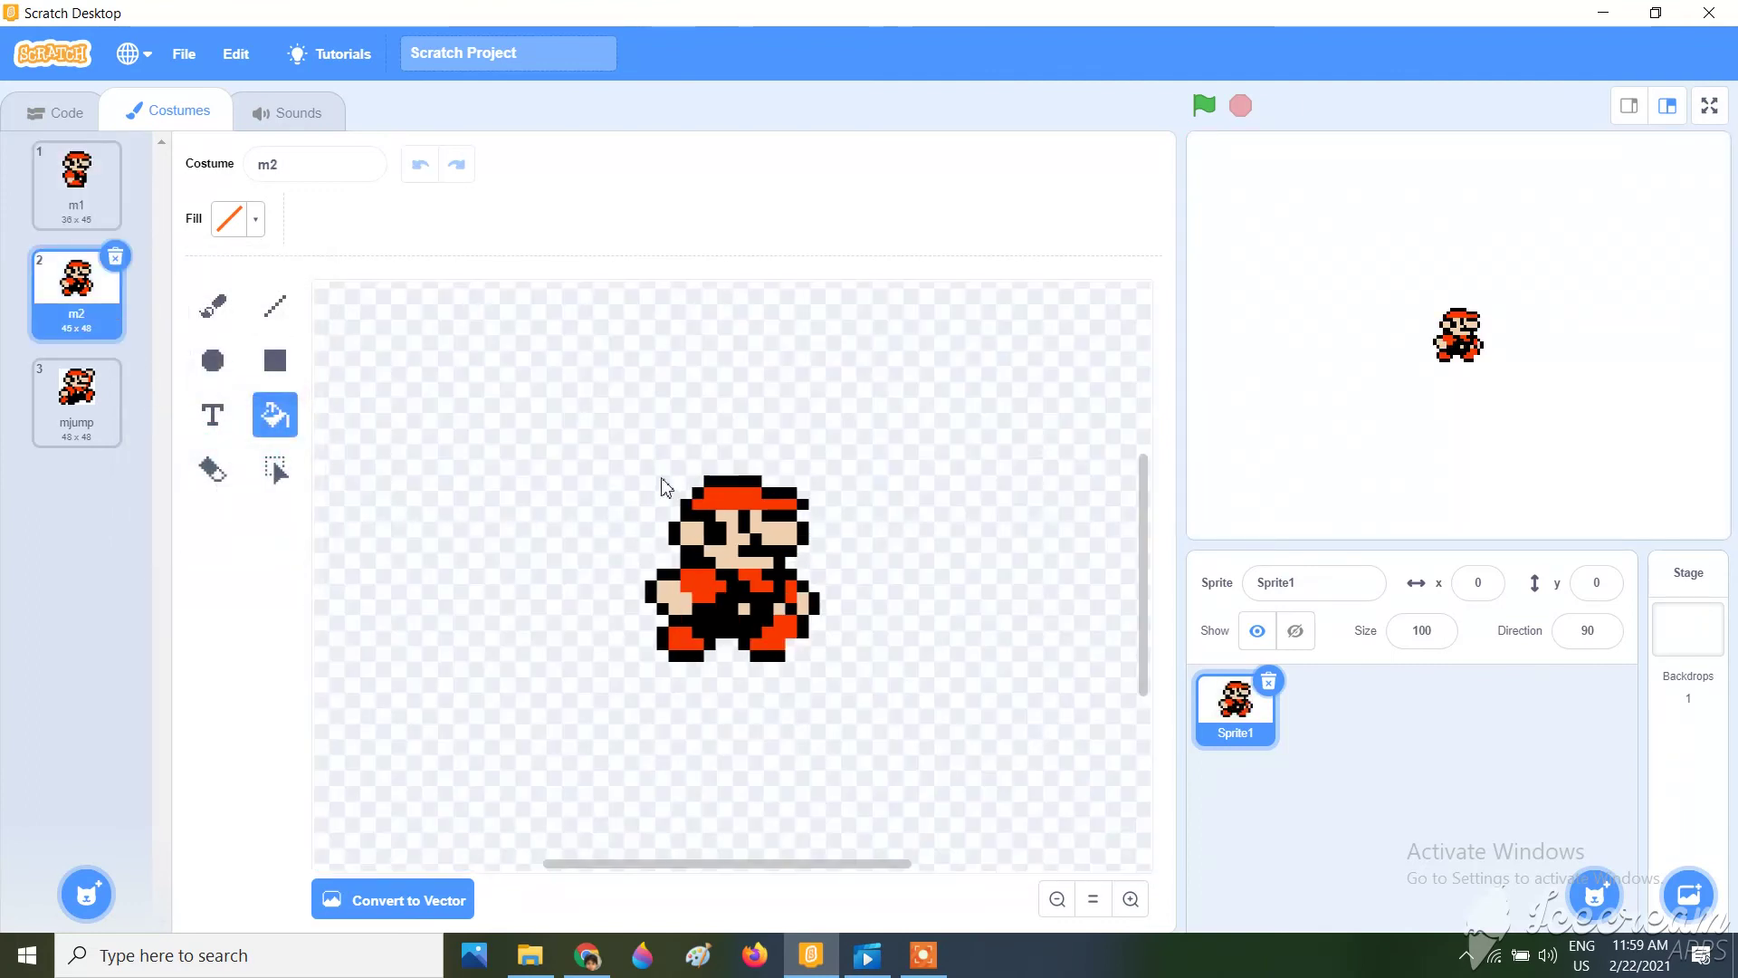
Undo an accidental clear of Mario's black area and a cyan background fill on m2.
{"action": "left_click", "coordinate": [790, 562]}
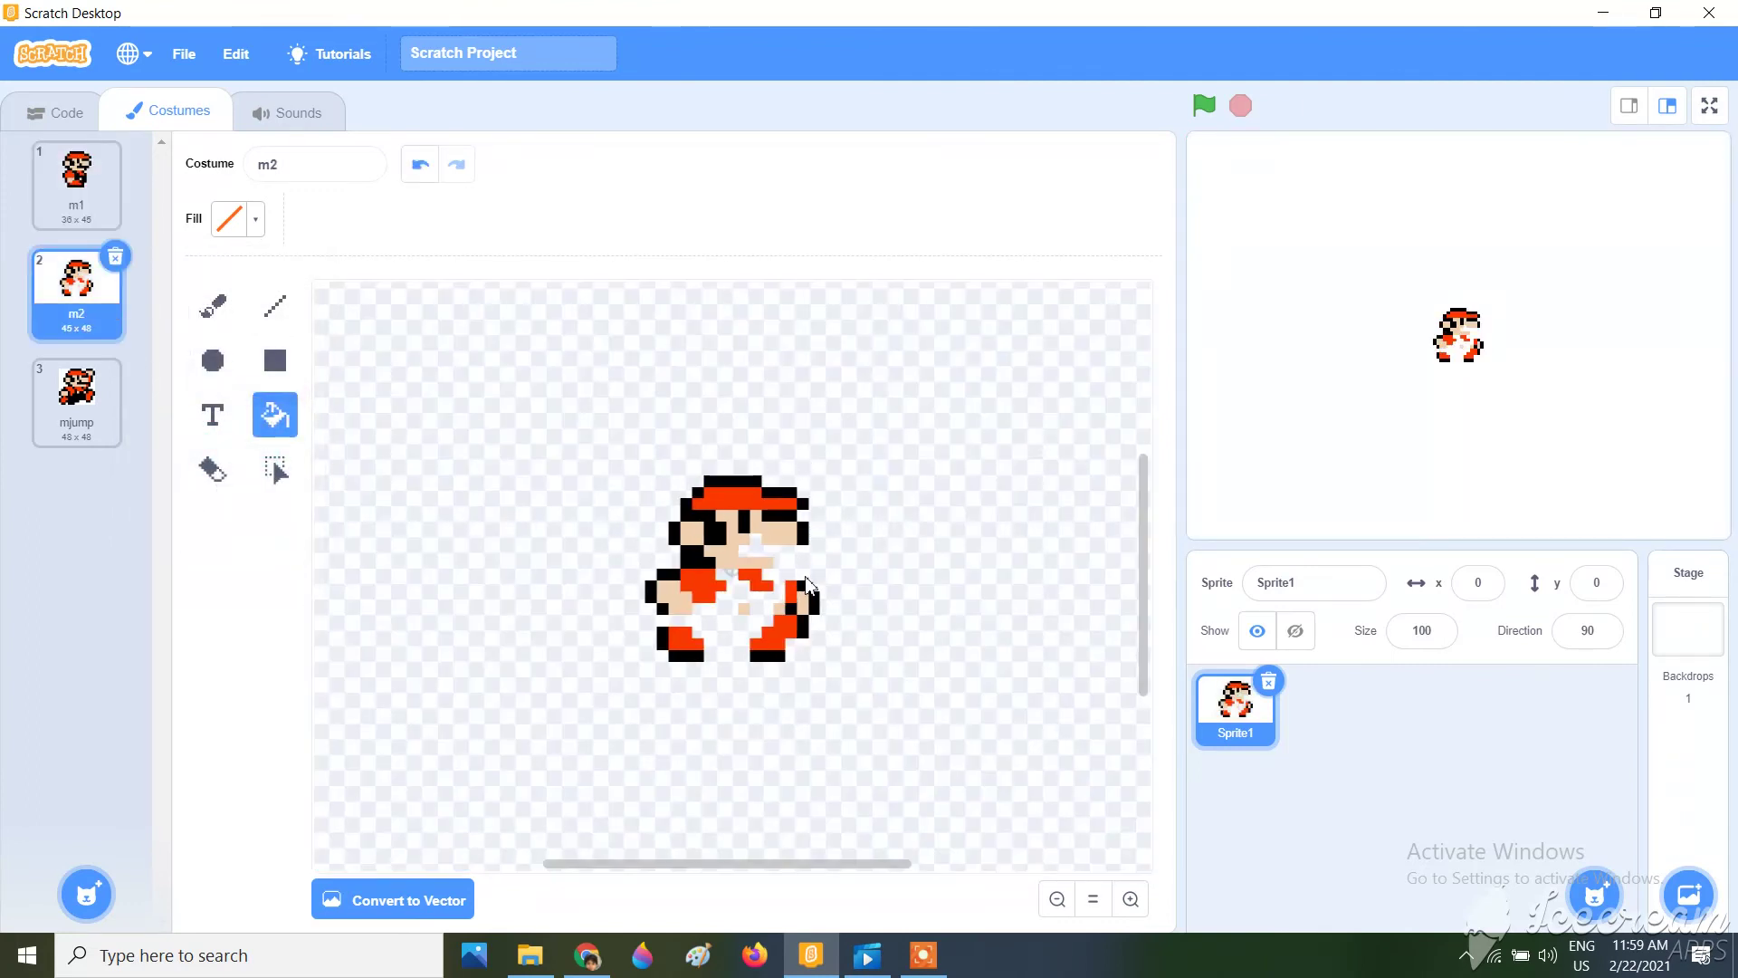
{"action": "key", "text": "ctrl+z"}
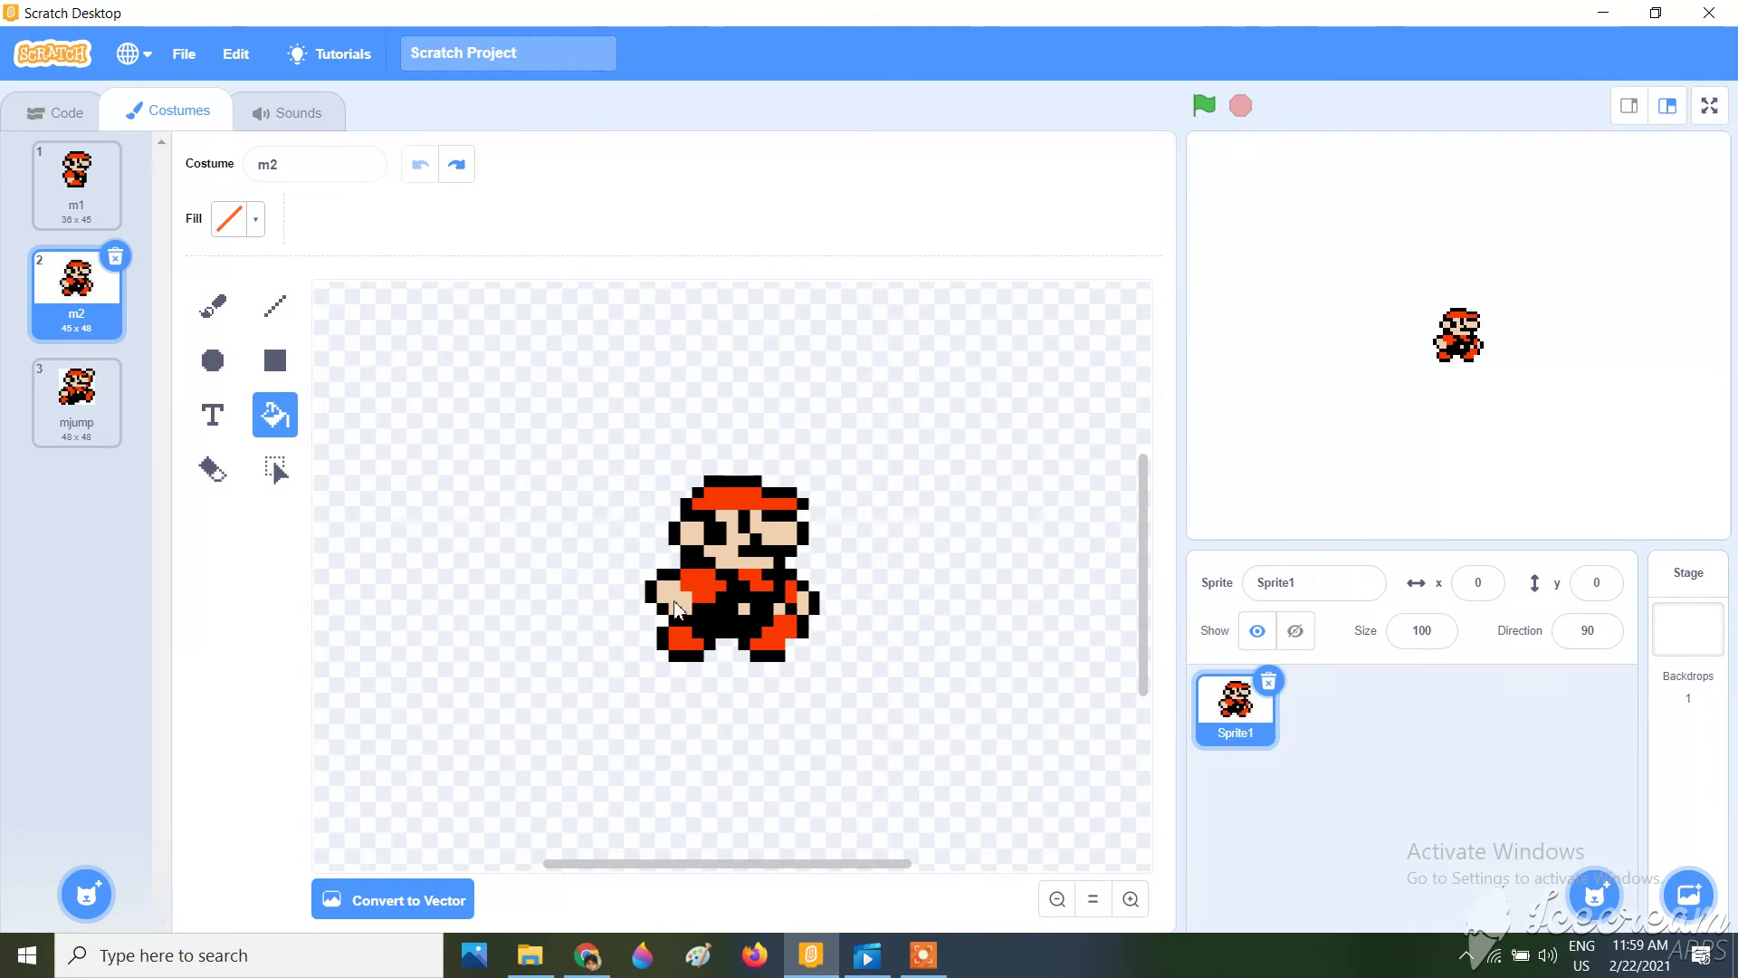
{"action": "left_click", "coordinate": [233, 224]}
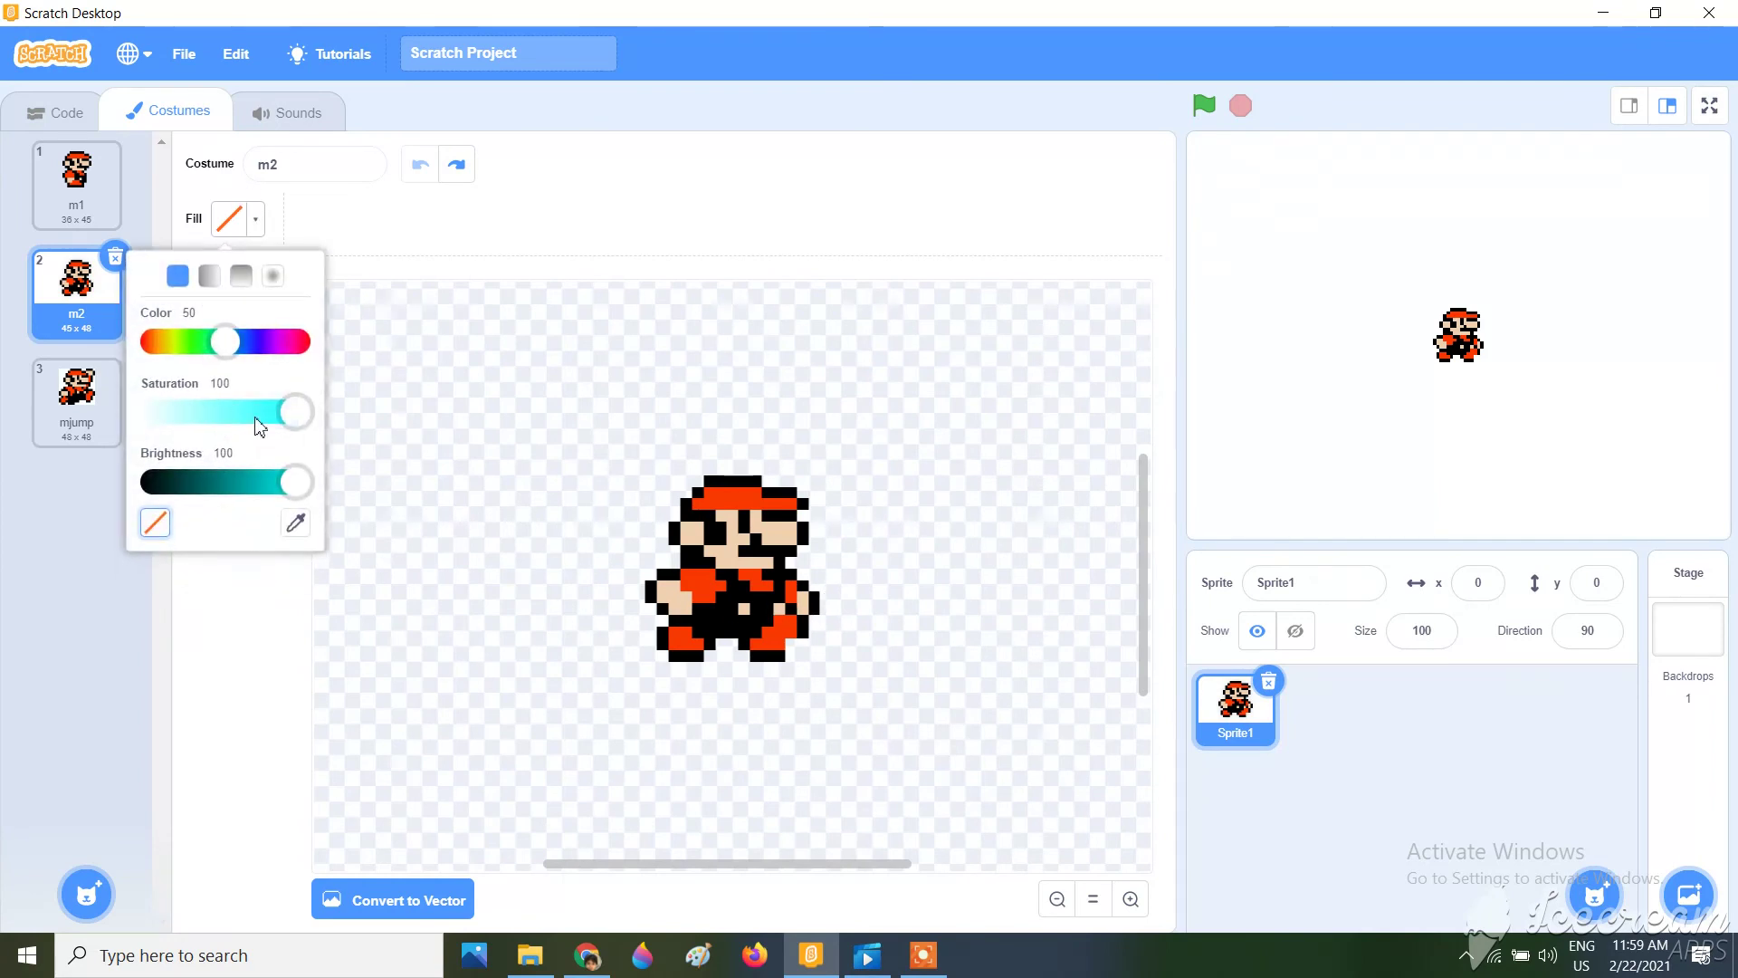
{"action": "left_click", "coordinate": [312, 416]}
{"action": "left_click", "coordinate": [402, 498]}
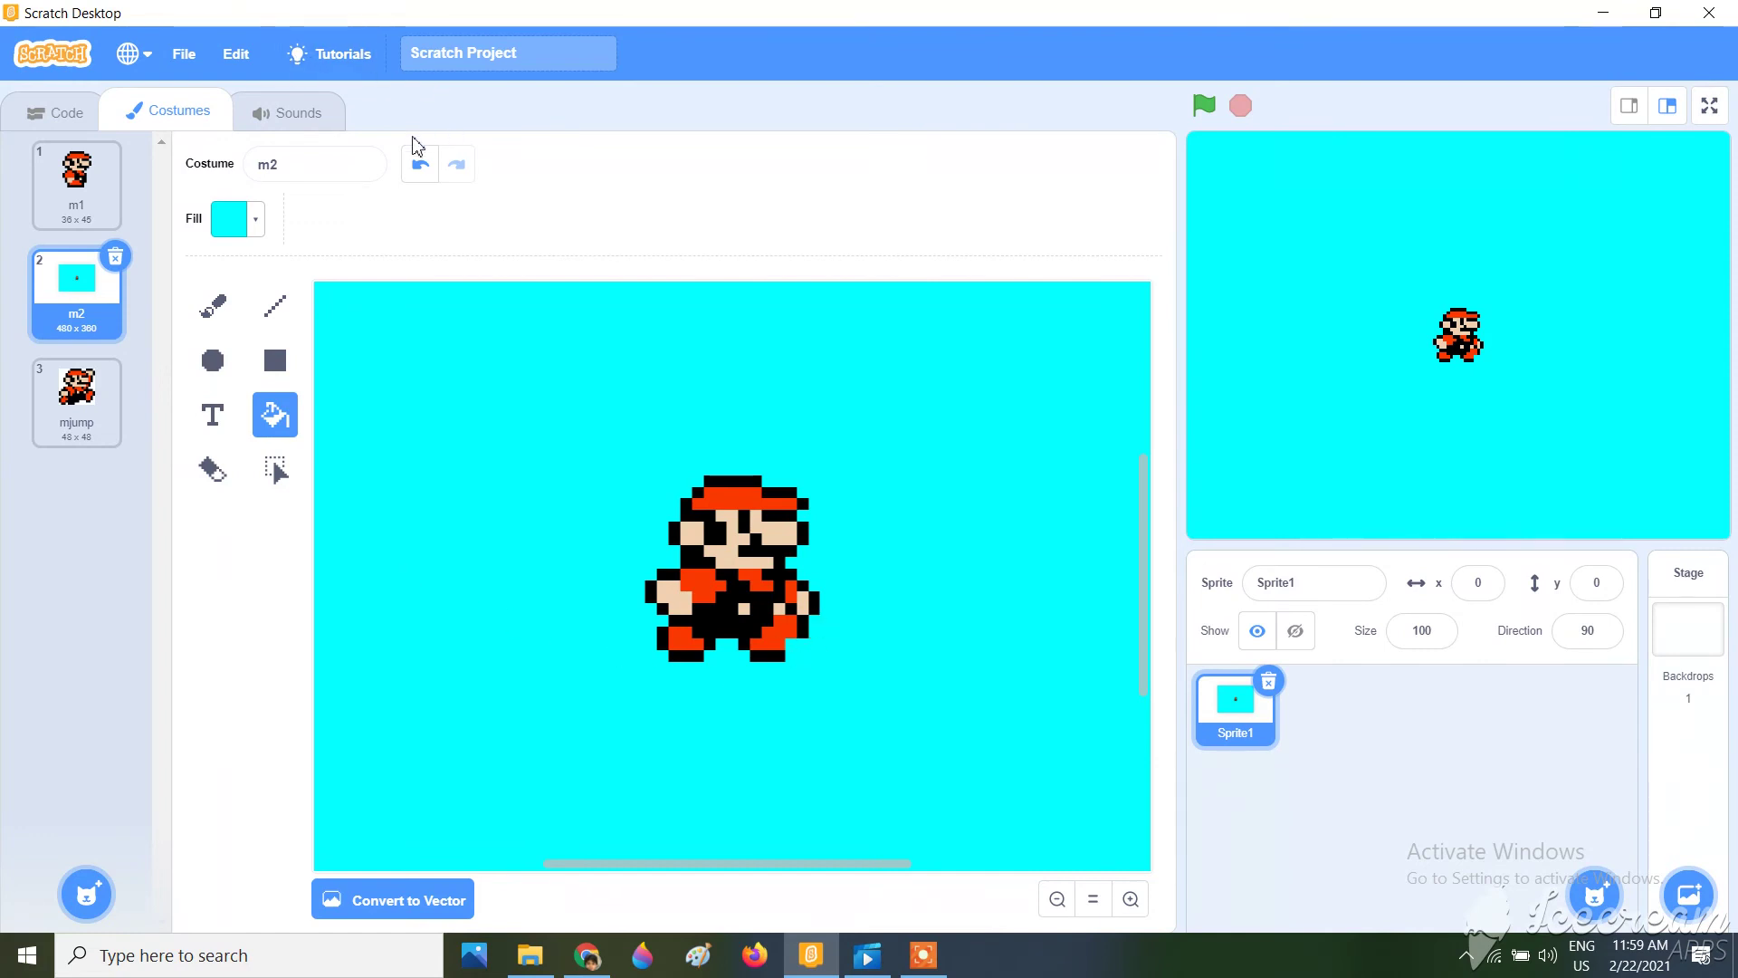
{"action": "left_click", "coordinate": [419, 164]}
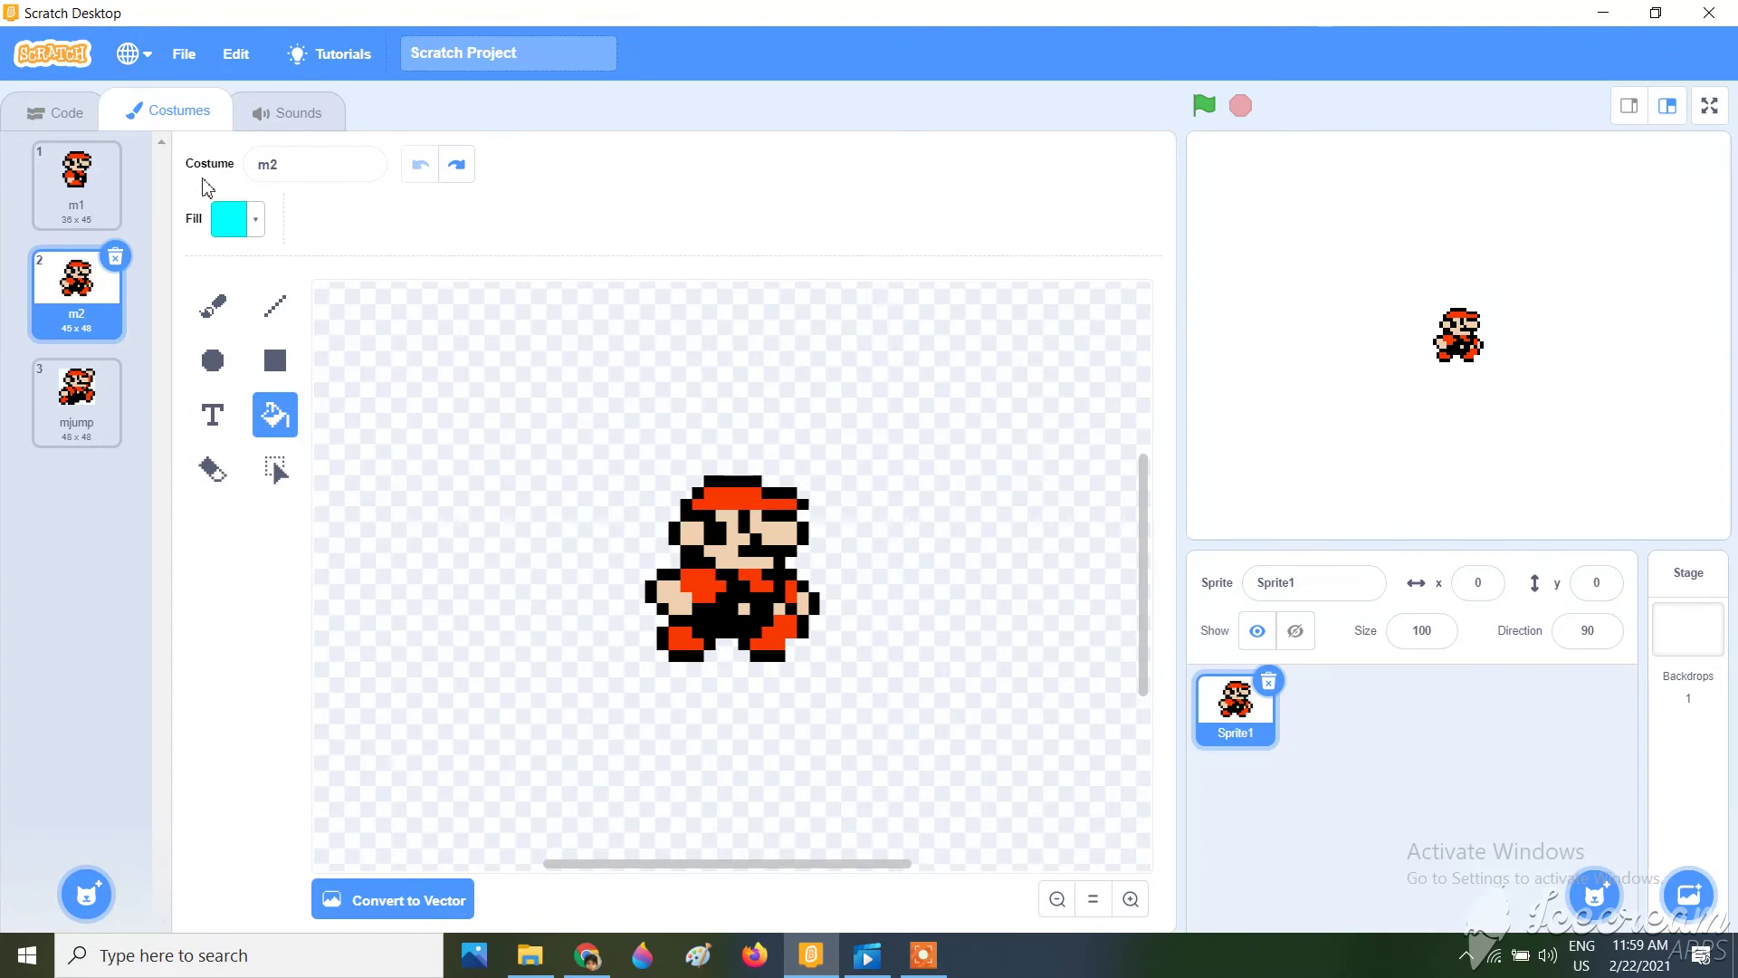
Refresh the costume editor, compare m1 and m2, and open mjump.
{"action": "left_click", "coordinate": [88, 122]}
{"action": "left_click", "coordinate": [224, 121]}
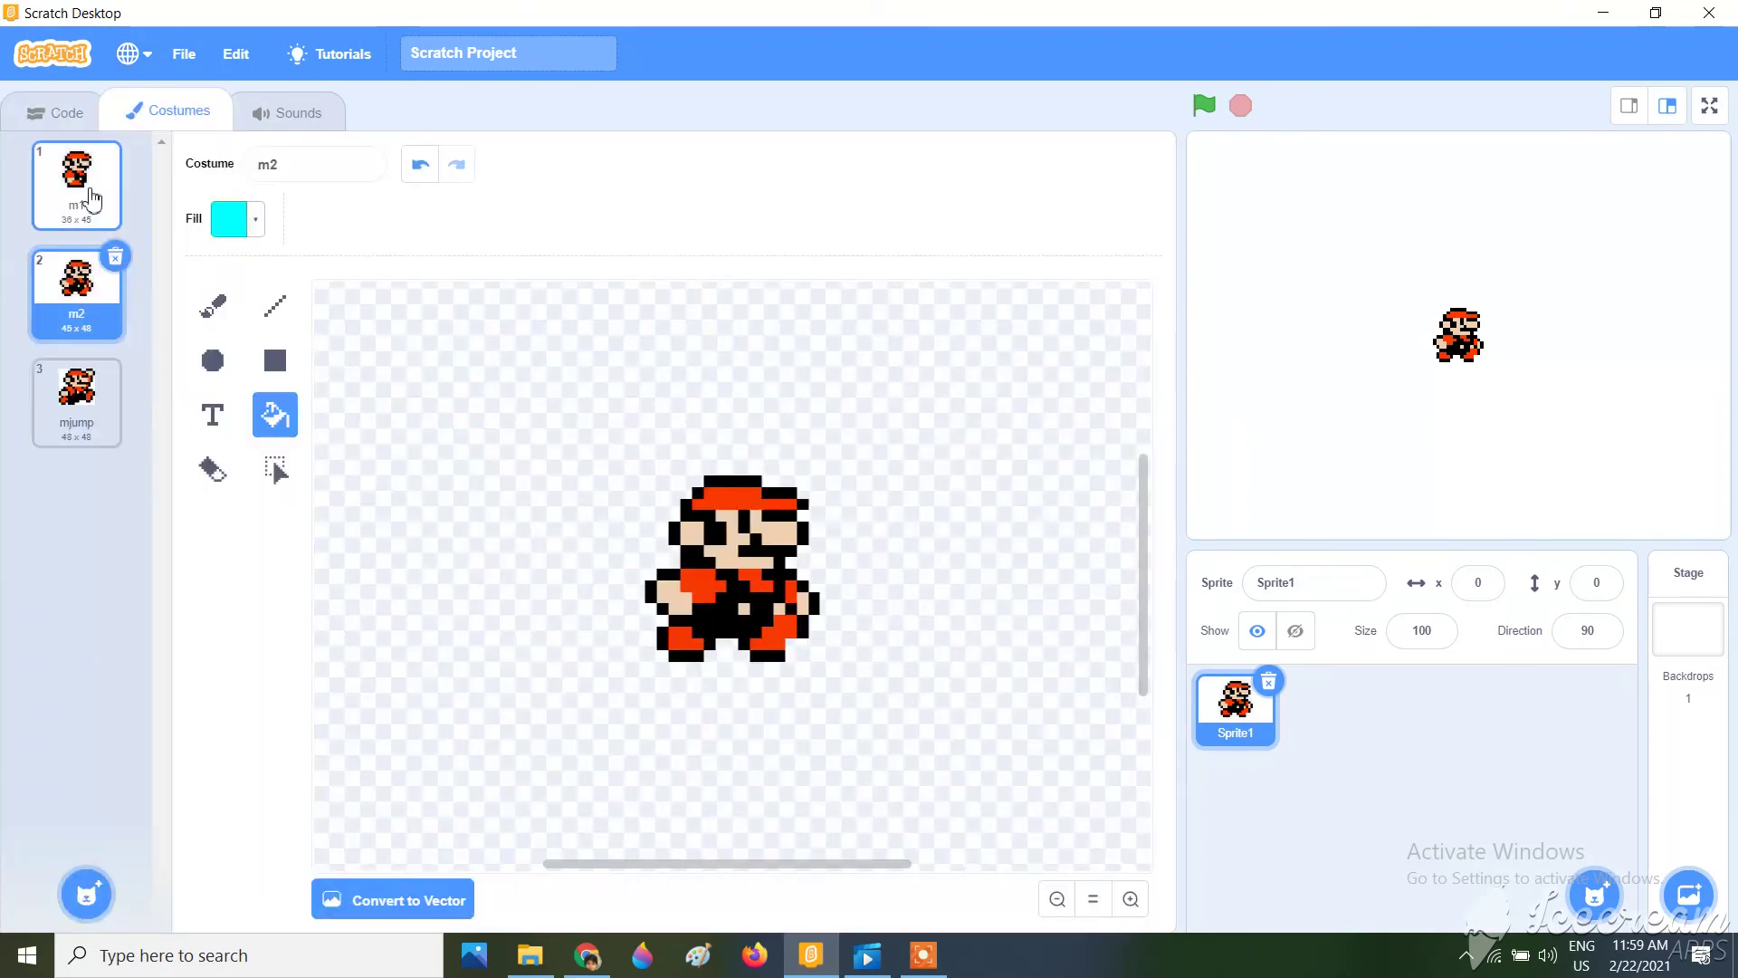
{"action": "left_click", "coordinate": [82, 199]}
{"action": "left_click", "coordinate": [86, 298]}
{"action": "left_click", "coordinate": [85, 213]}
{"action": "left_click", "coordinate": [88, 310]}
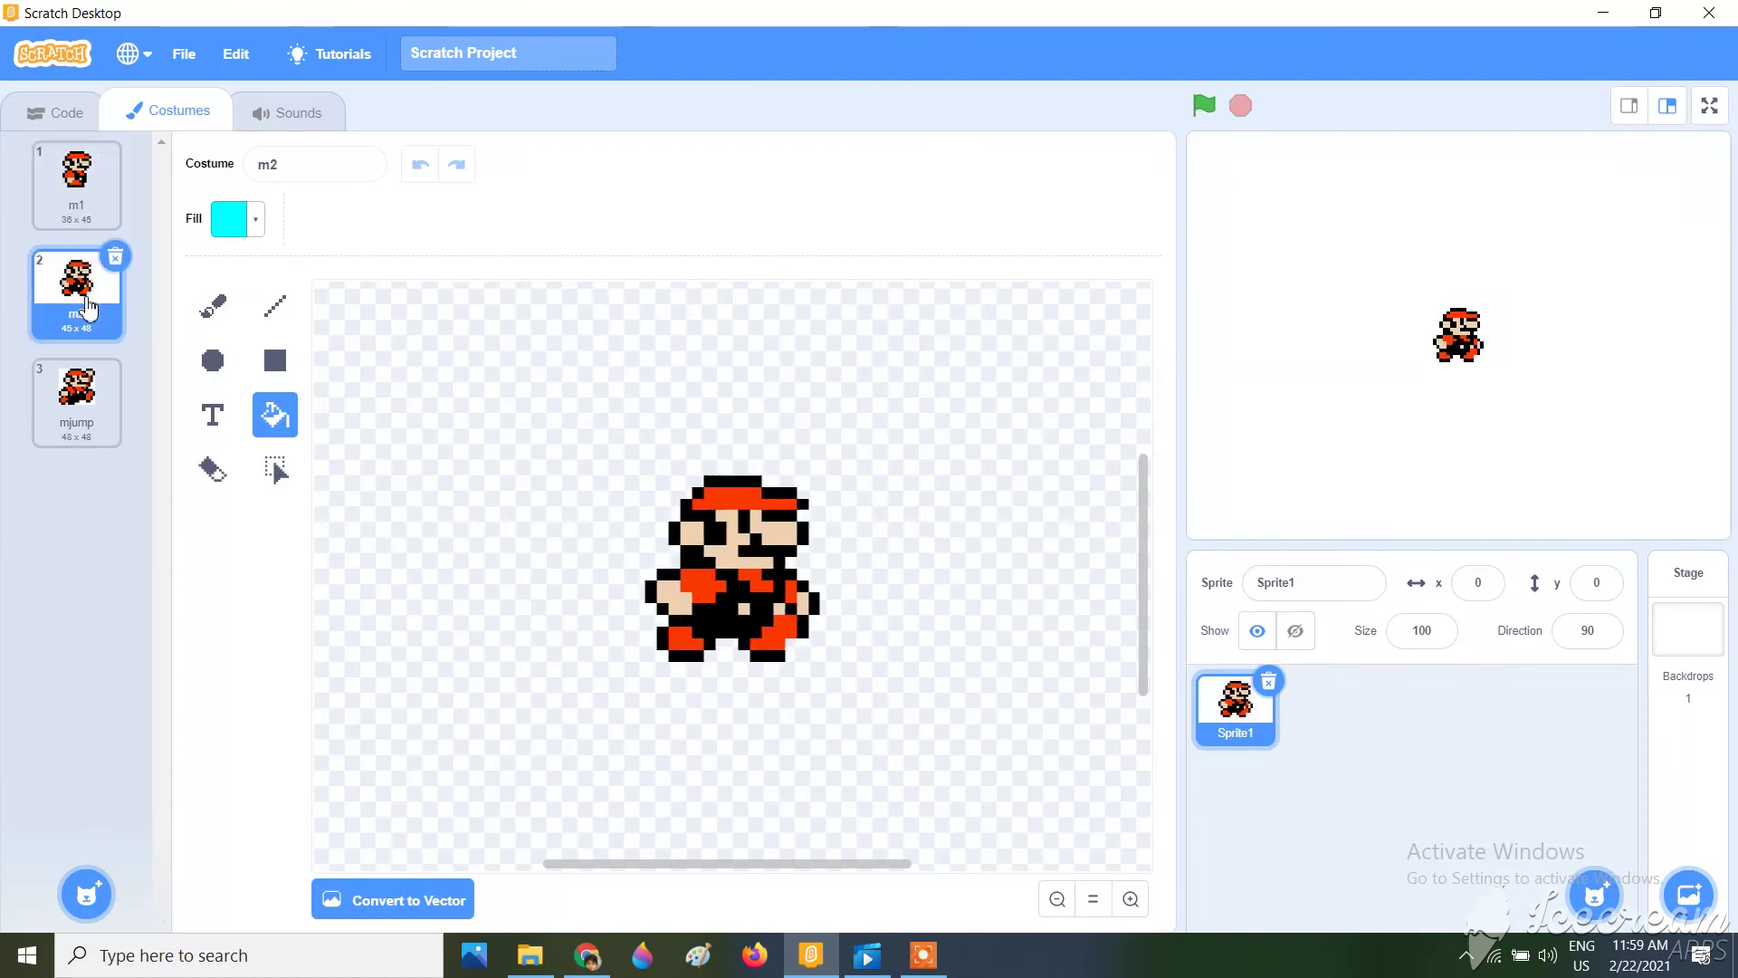
{"action": "left_click", "coordinate": [86, 218]}
{"action": "left_click", "coordinate": [86, 298]}
With no-colour fill, make mjump's background transparent, undoing a stray fill on the pants.
{"action": "left_click", "coordinate": [86, 433]}
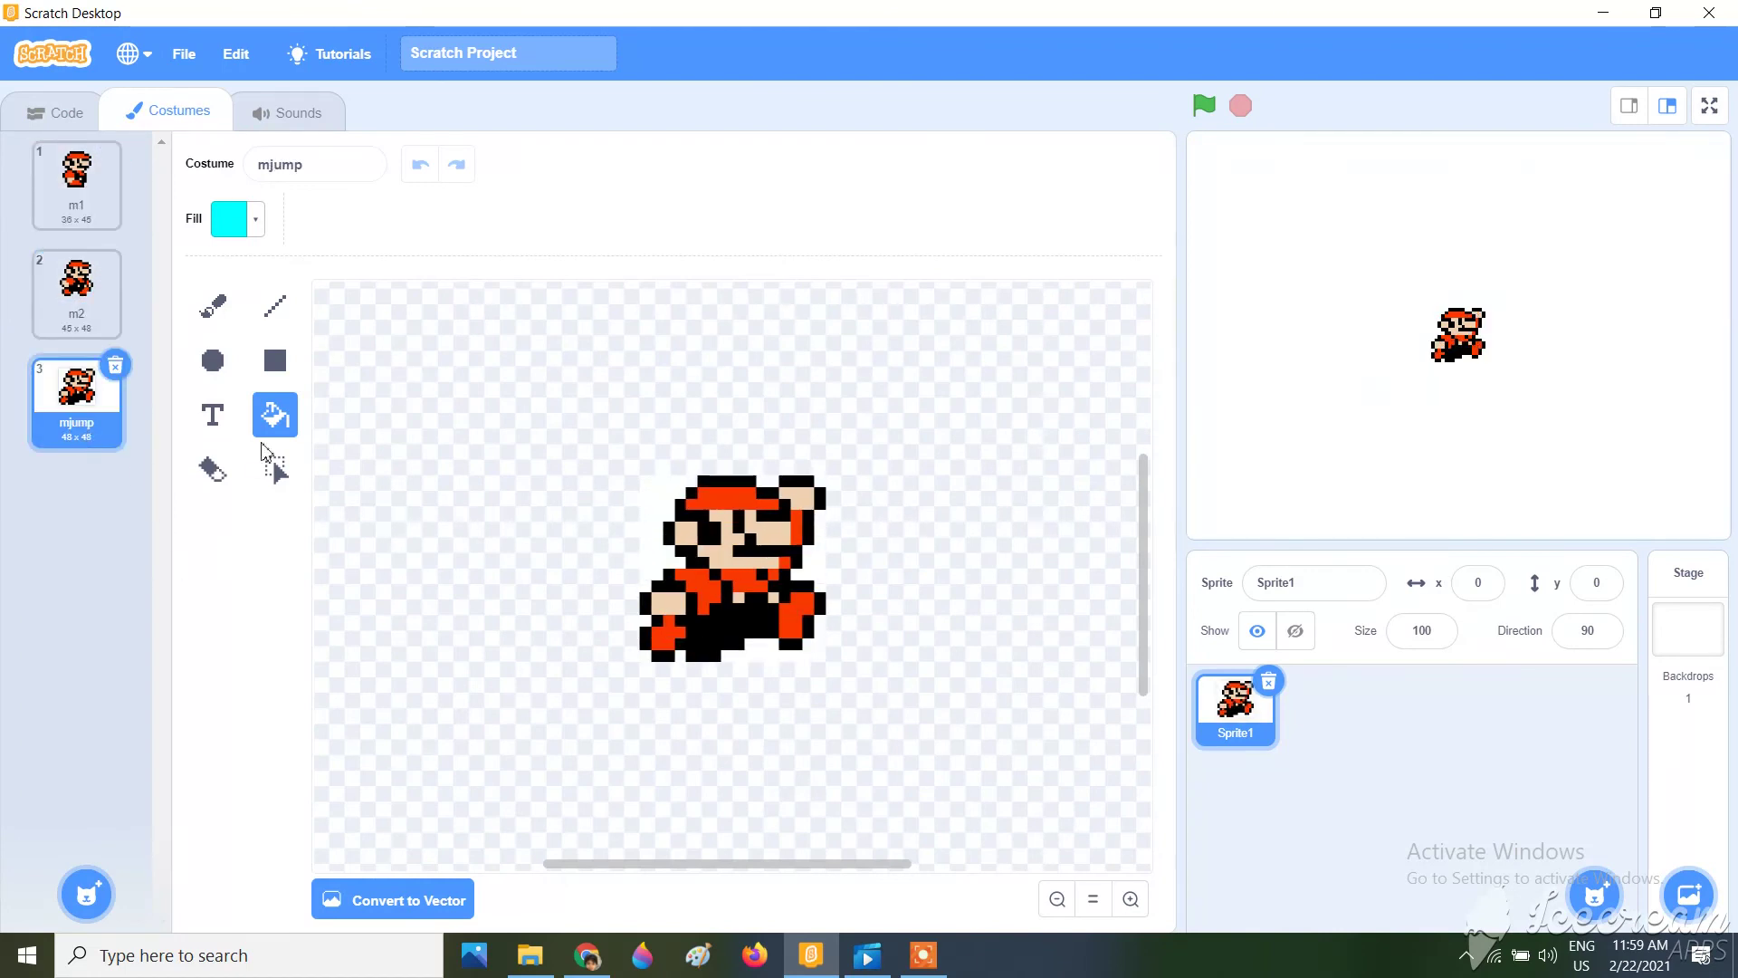
{"action": "left_click", "coordinate": [234, 231]}
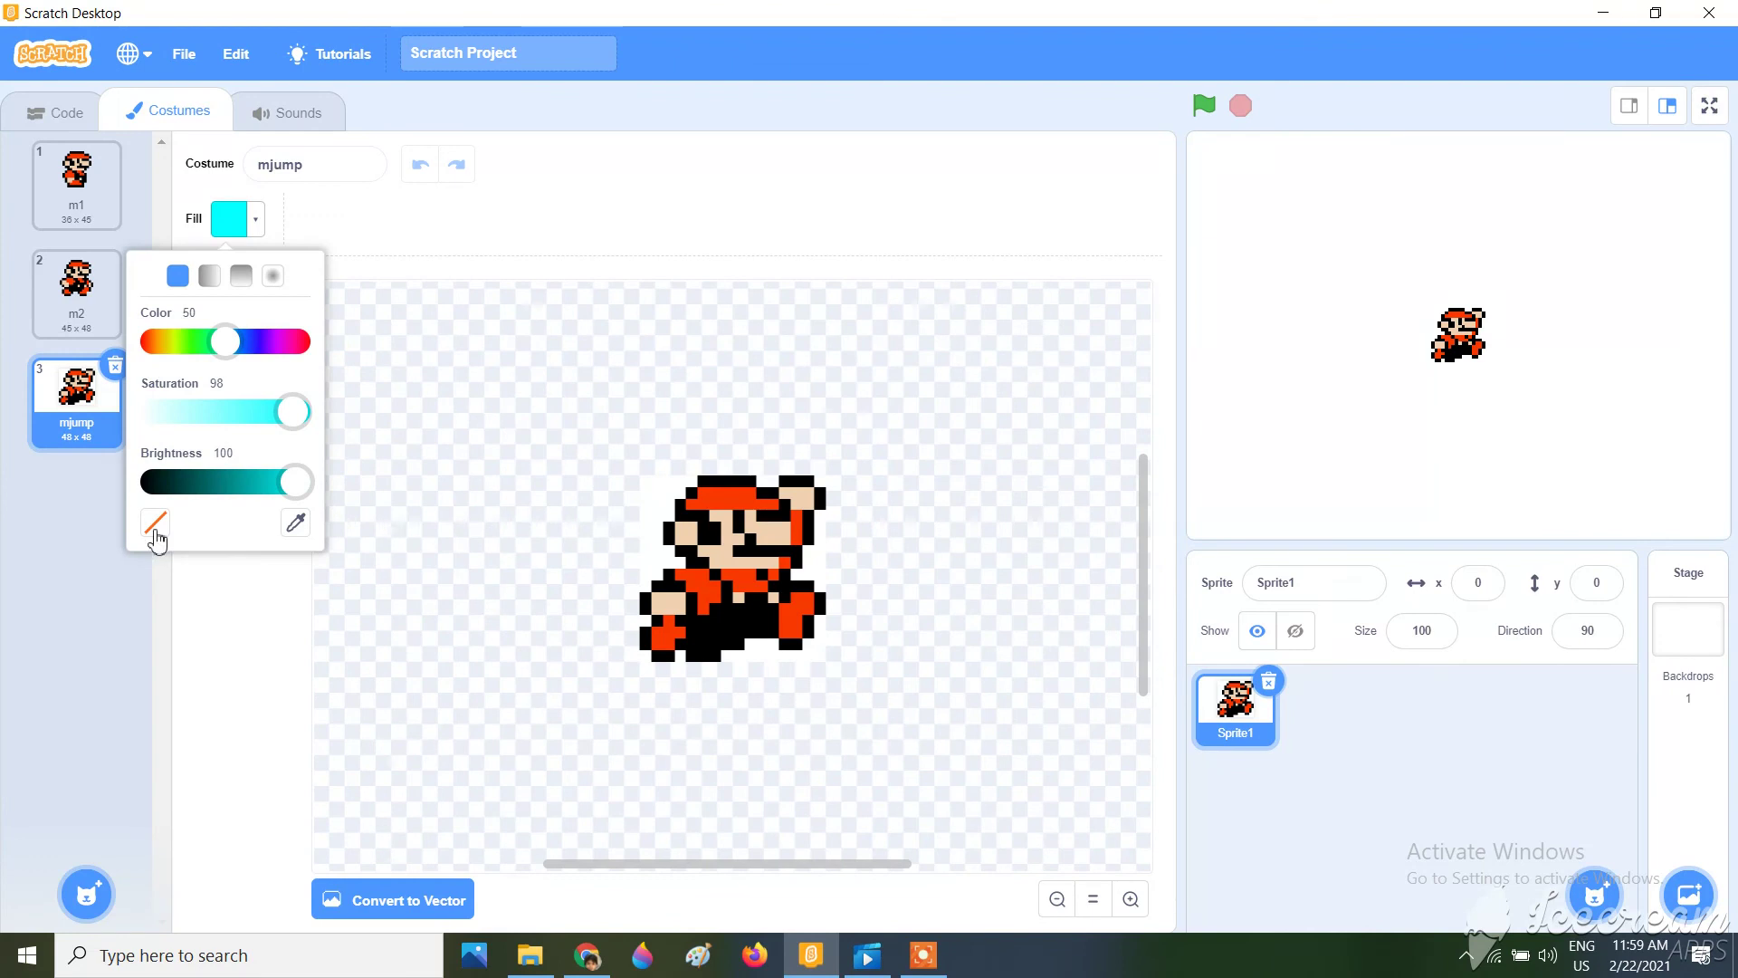
{"action": "left_click", "coordinate": [155, 523]}
{"action": "left_click", "coordinate": [667, 554]}
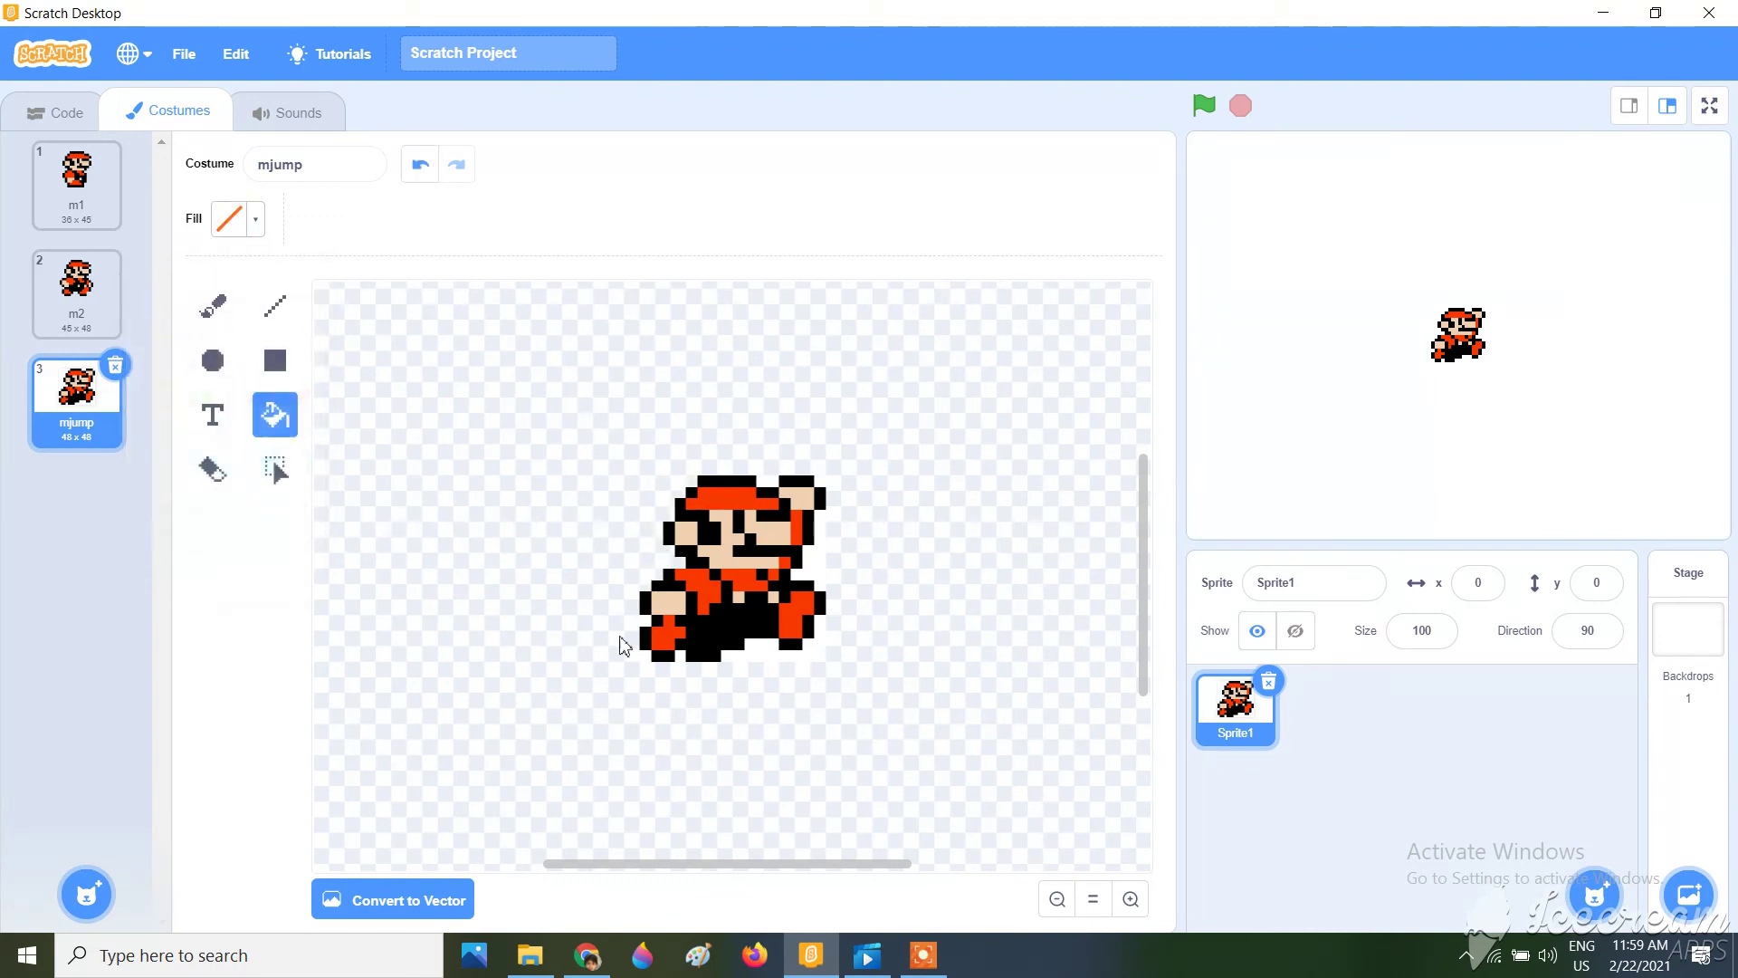
{"action": "left_click", "coordinate": [686, 650]}
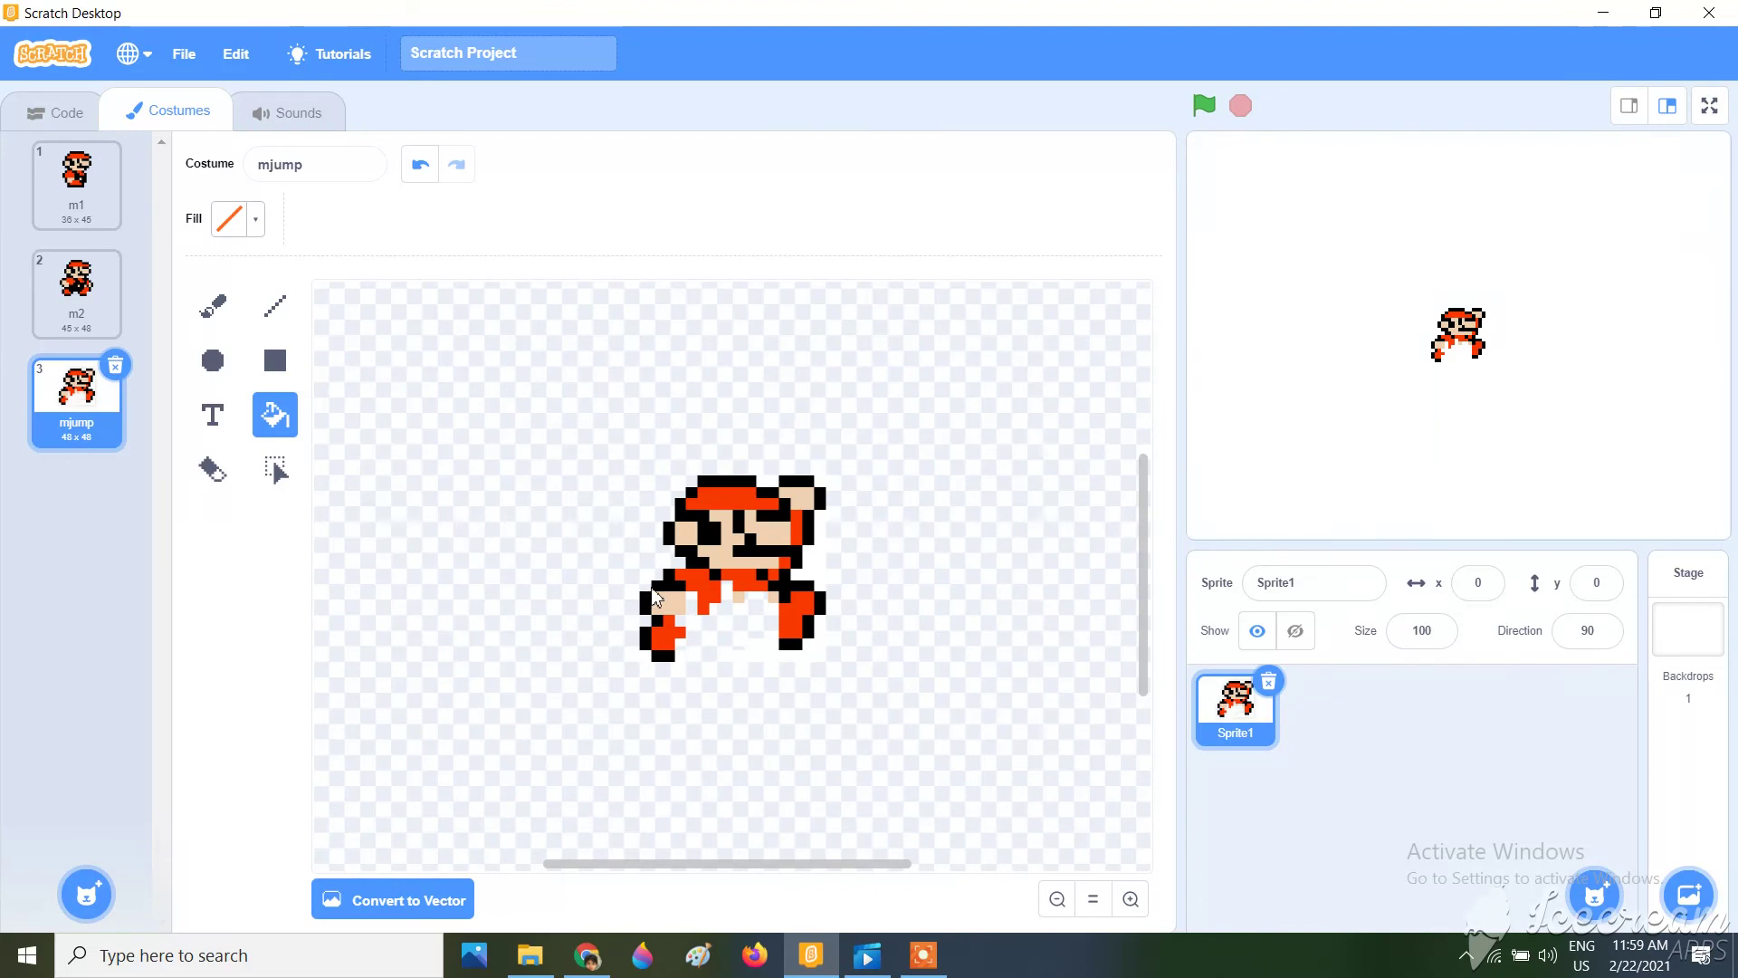
{"action": "key", "text": "ctrl+z"}
{"action": "left_click", "coordinate": [681, 708]}
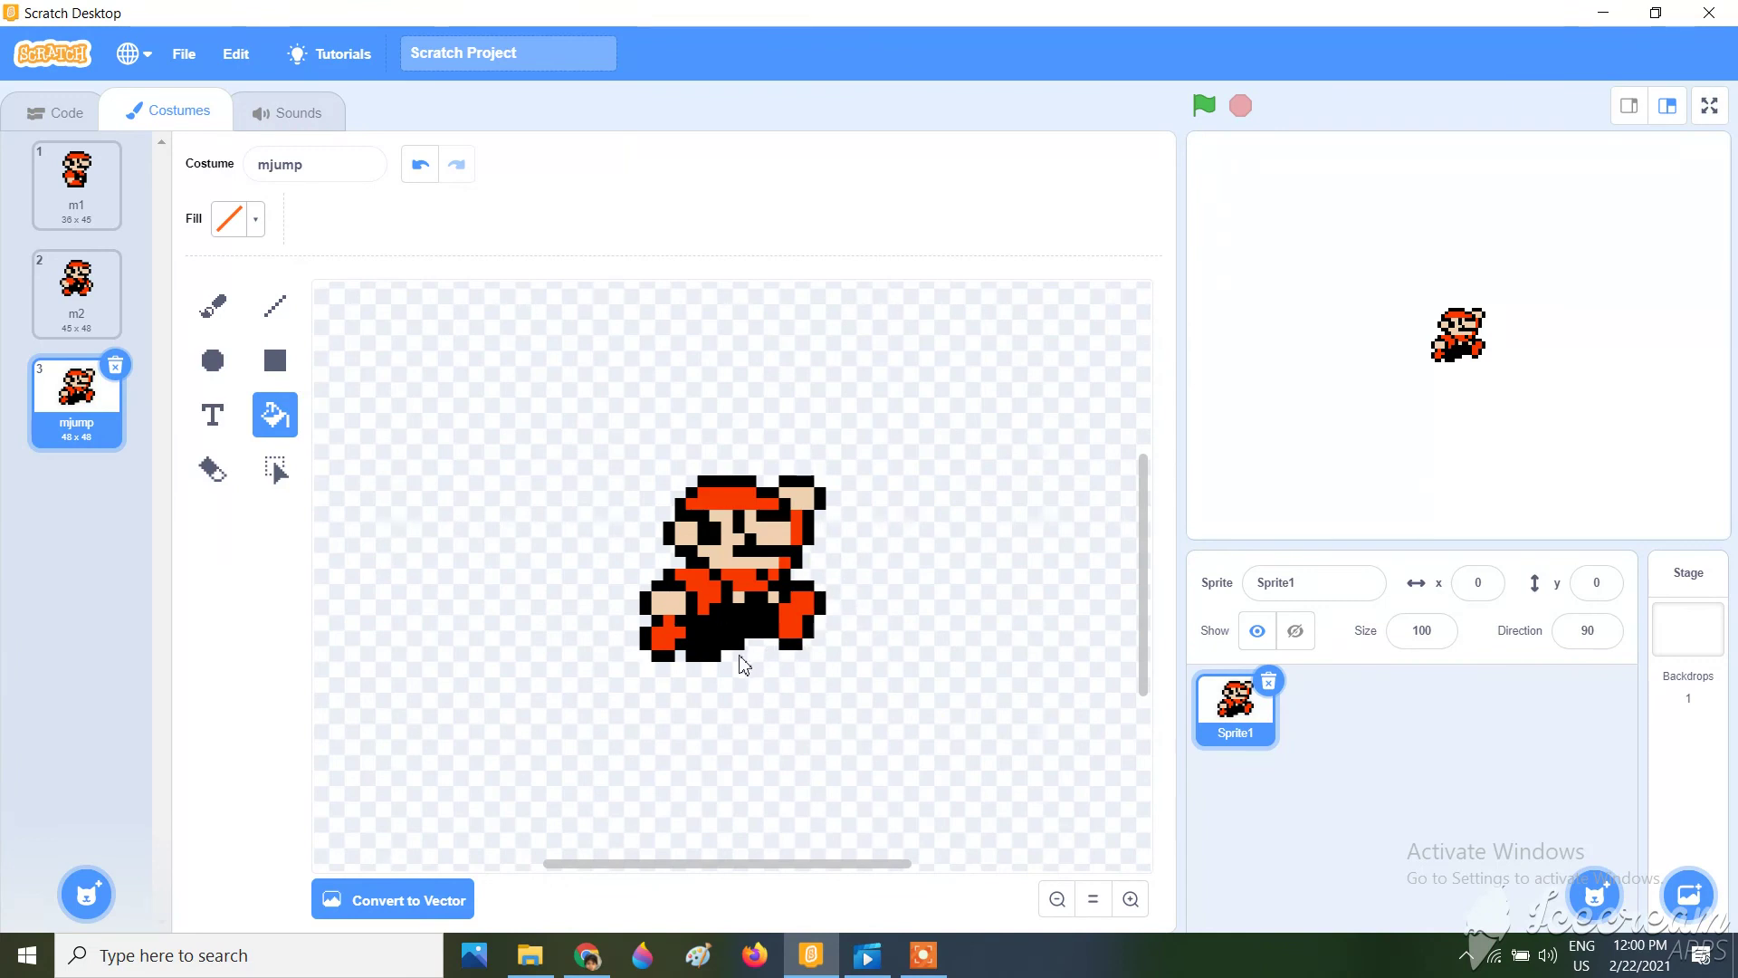
Test-fill mjump's background cyan, then clear it back to transparent.
{"action": "left_click", "coordinate": [237, 240]}
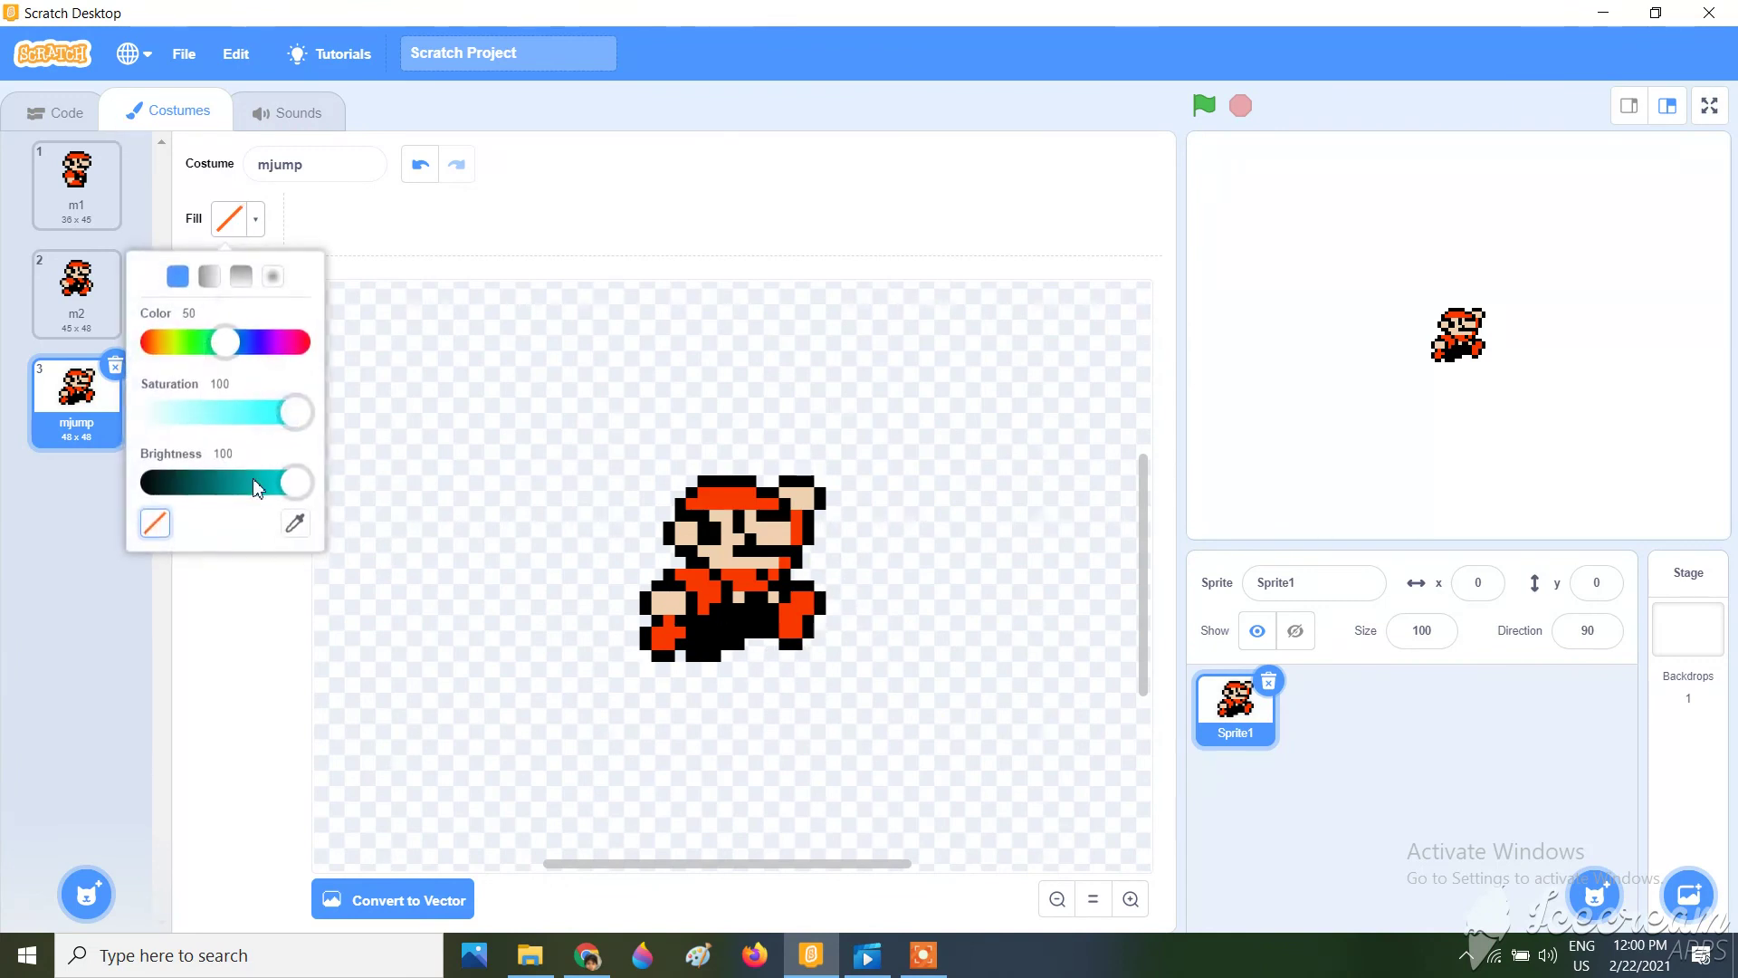
{"action": "left_click", "coordinate": [303, 481]}
{"action": "left_click", "coordinate": [352, 490]}
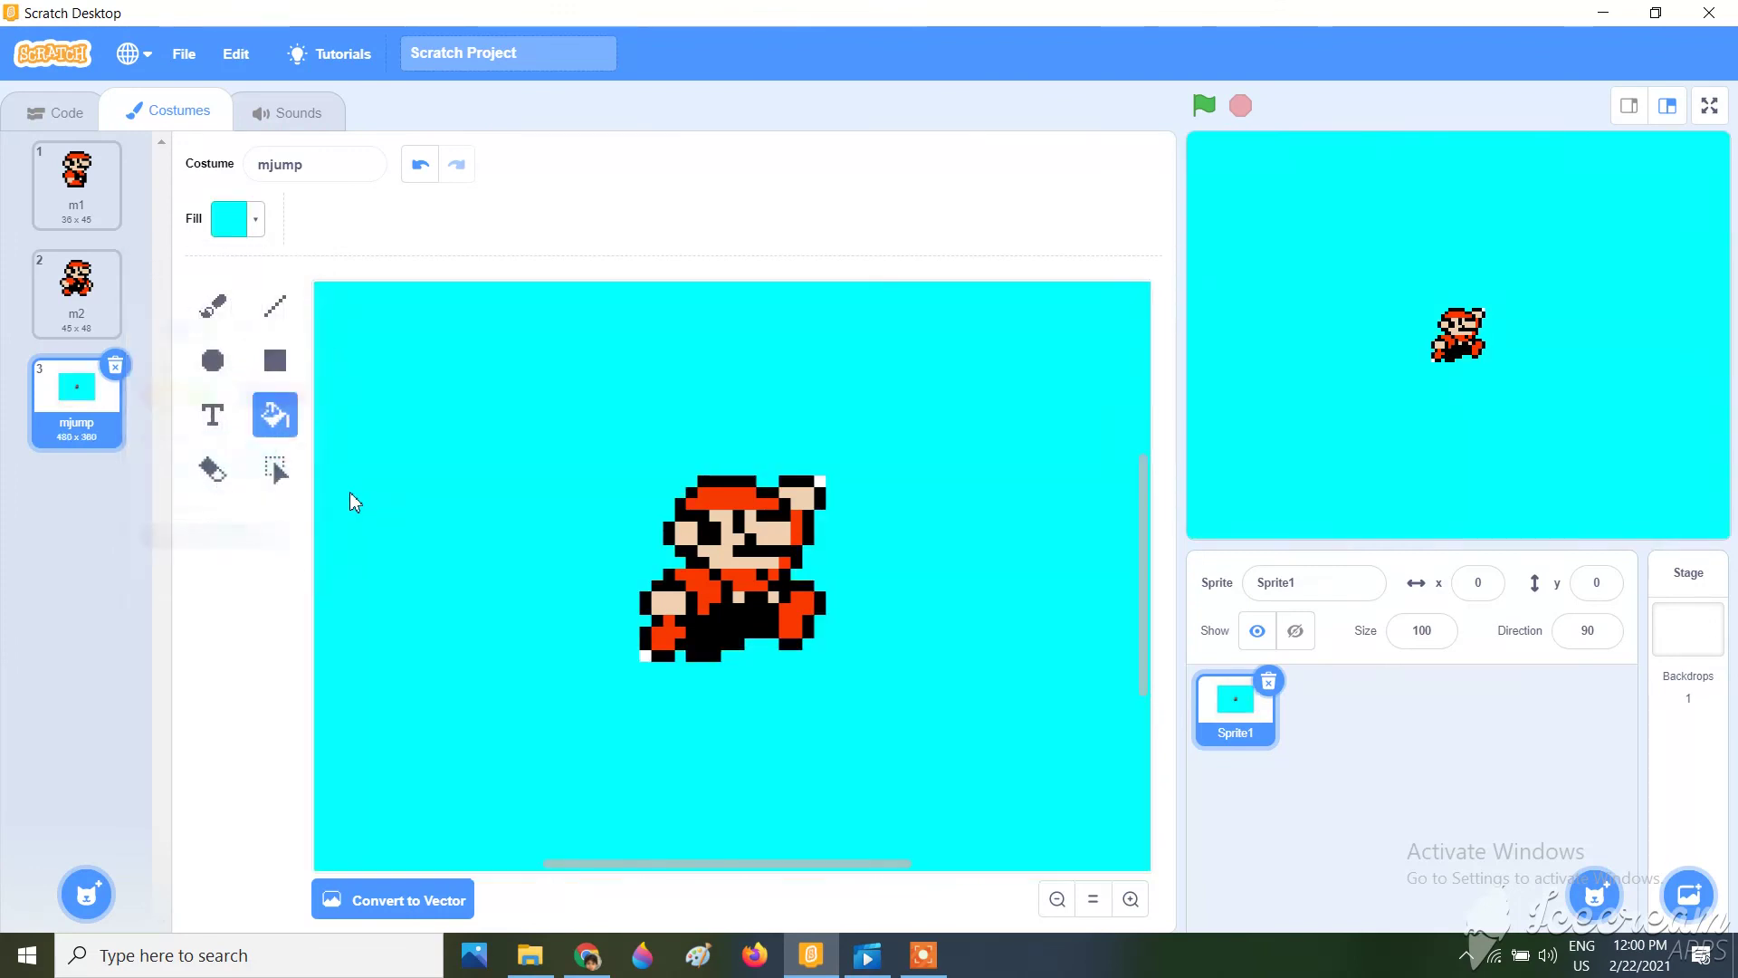
{"action": "left_click", "coordinate": [233, 241]}
{"action": "left_click", "coordinate": [155, 523]}
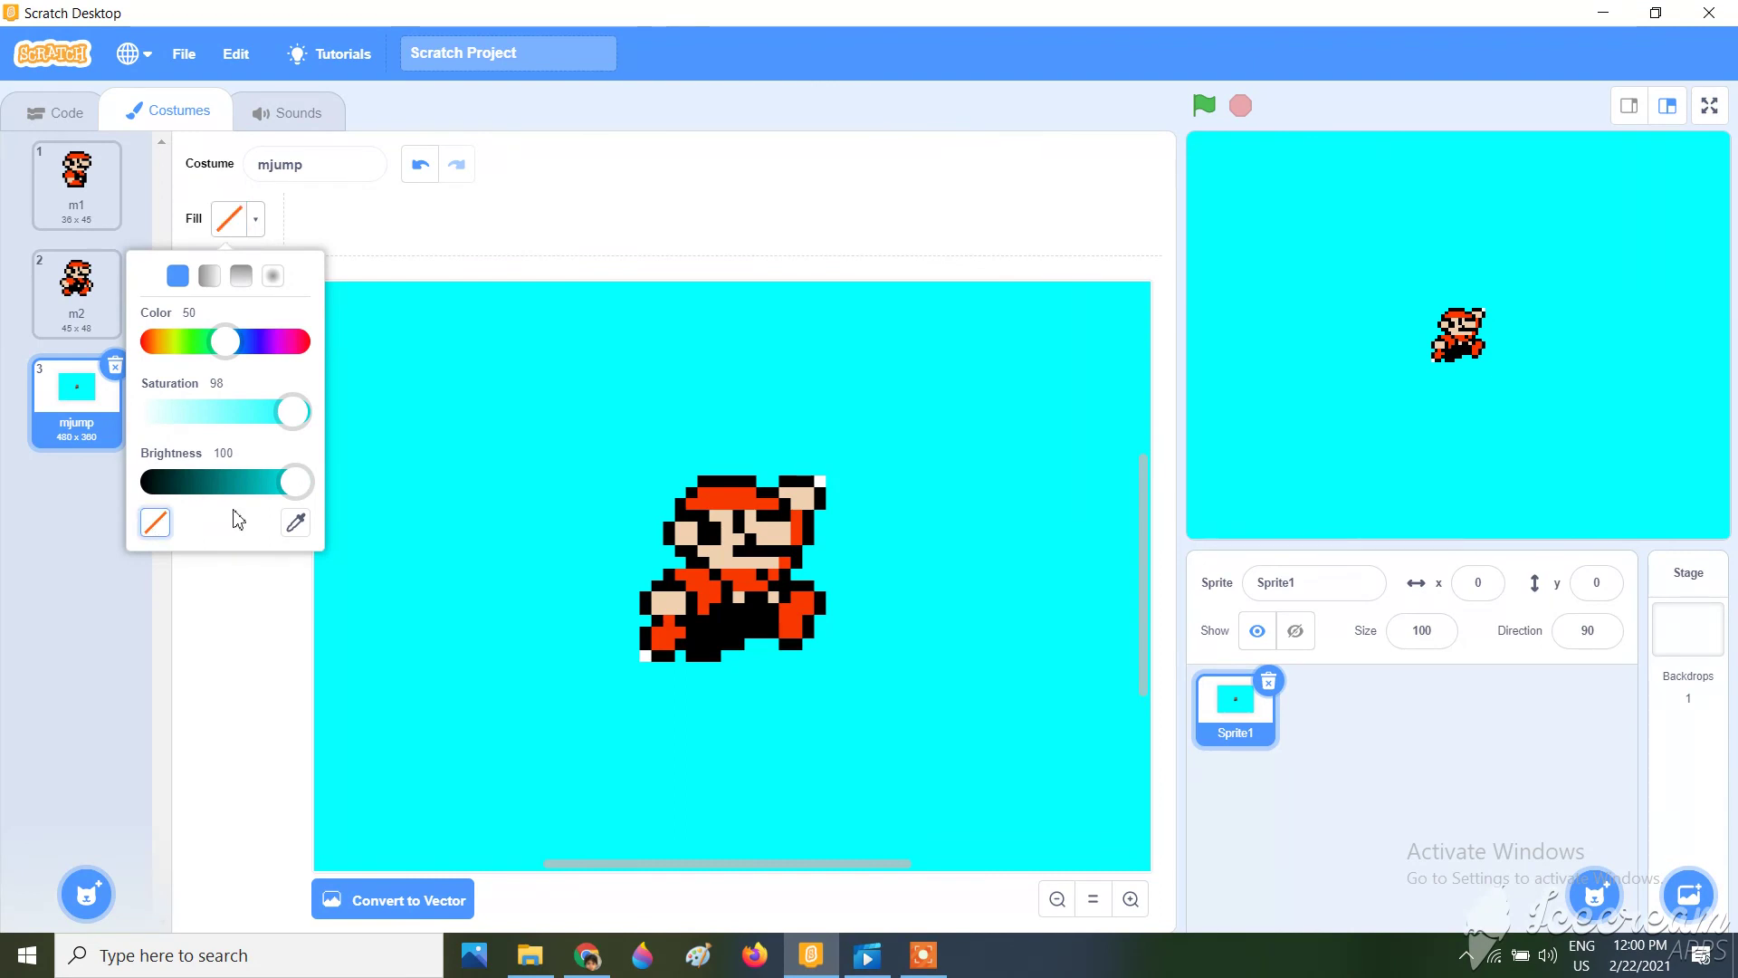
{"action": "left_click", "coordinate": [363, 556]}
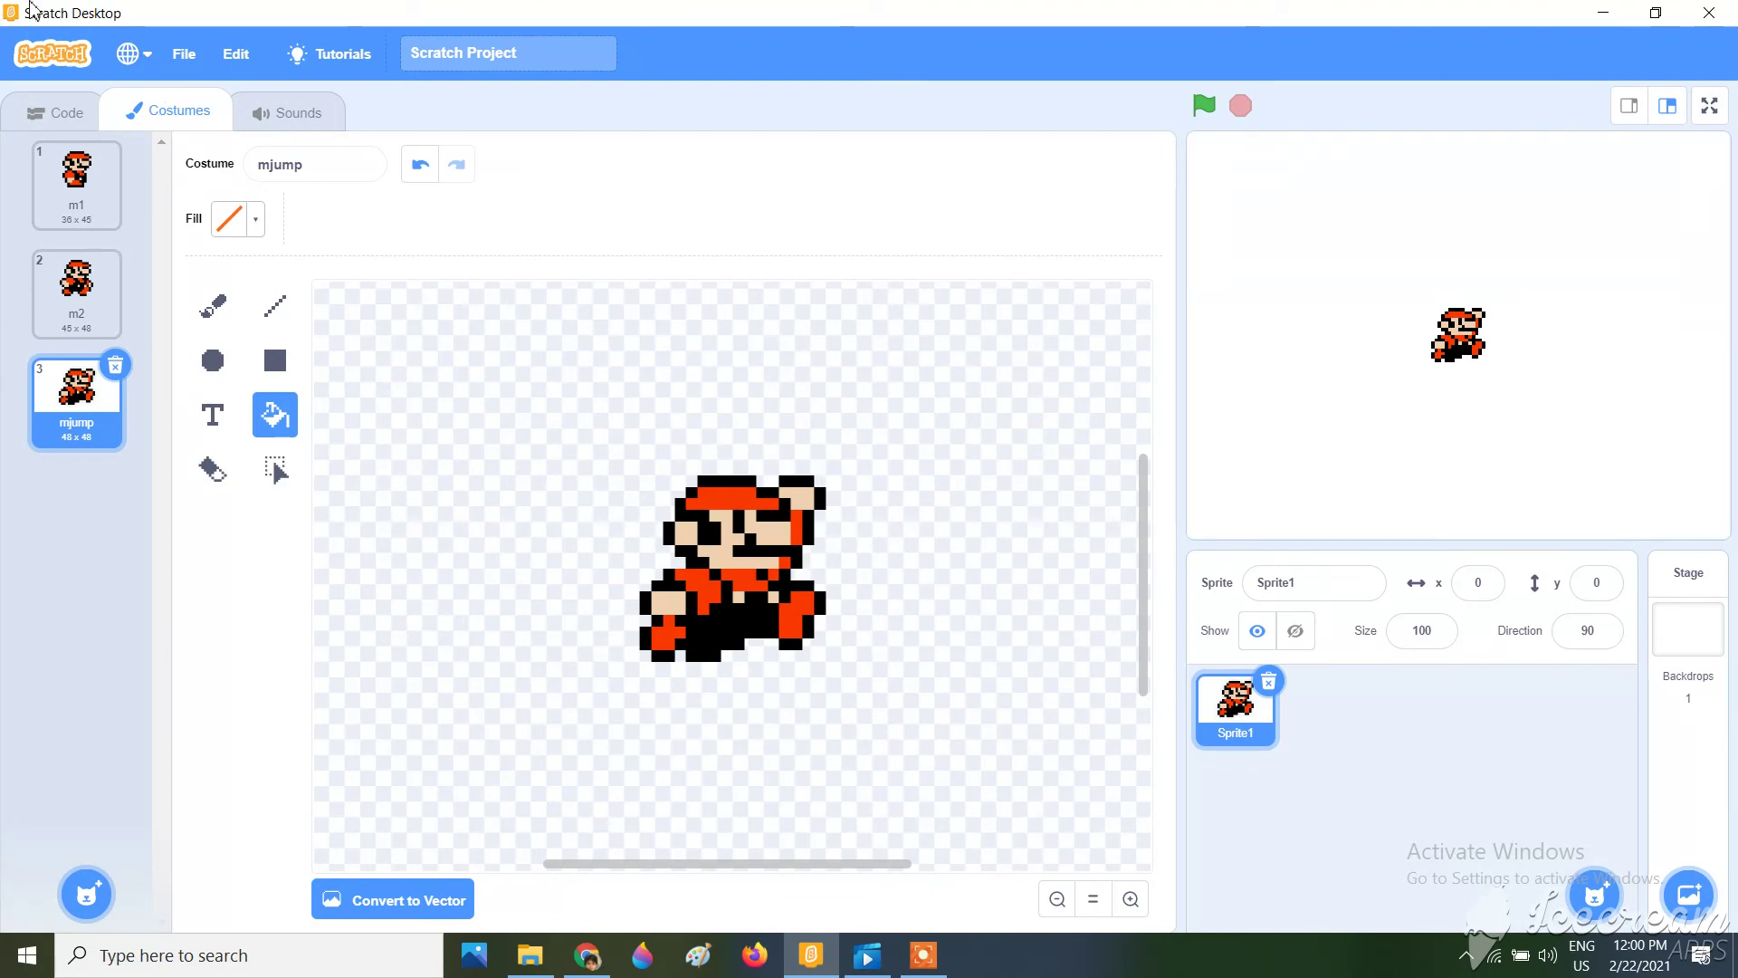
Reopen the costume editor and flip through the m1, m2 and mjump costumes.
{"action": "left_click", "coordinate": [27, 134]}
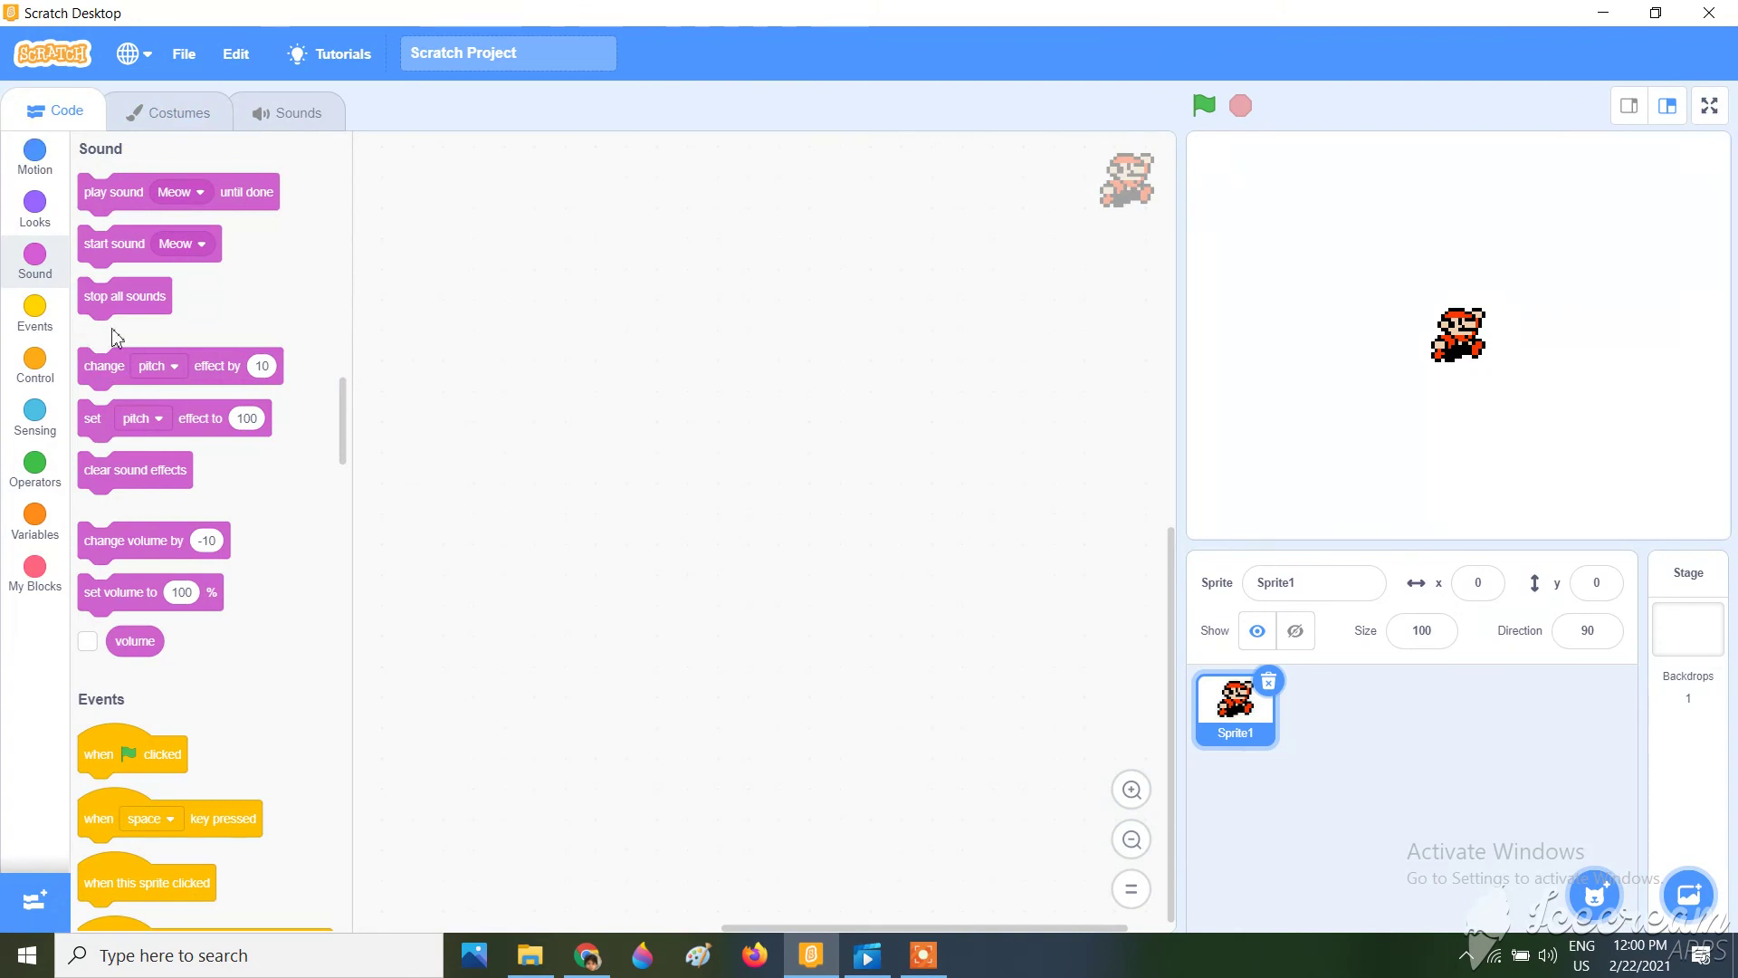
{"action": "left_click", "coordinate": [228, 137]}
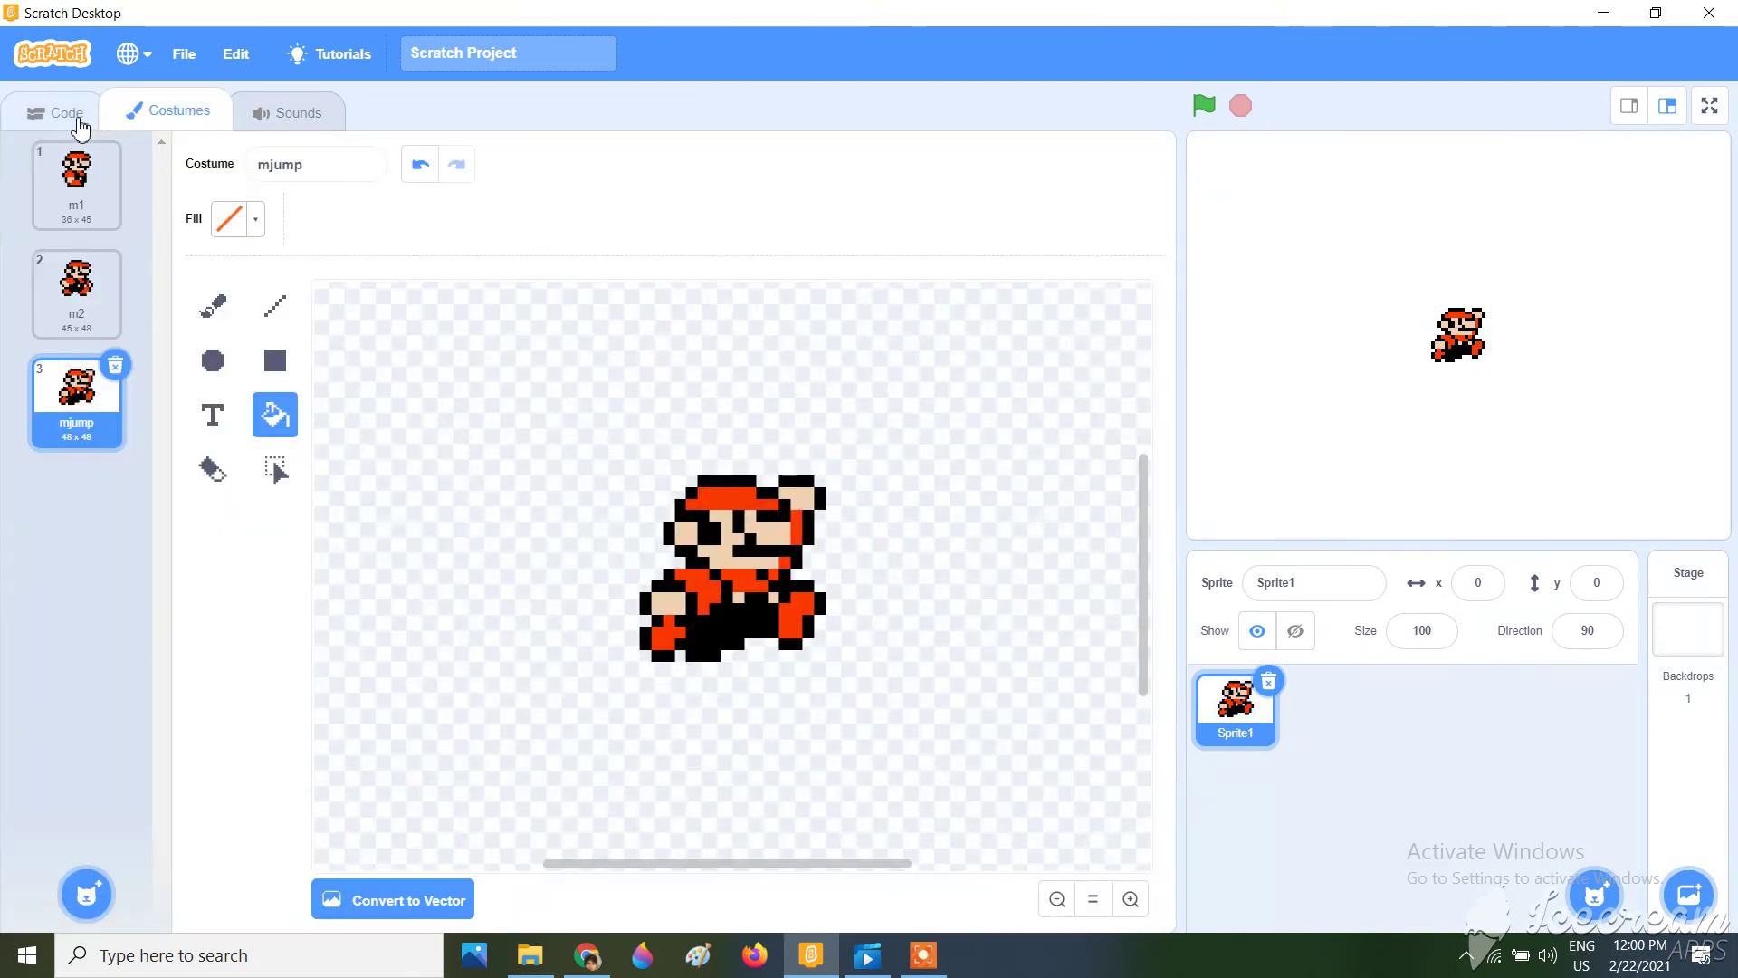
{"action": "left_click", "coordinate": [72, 213]}
{"action": "left_click", "coordinate": [74, 307]}
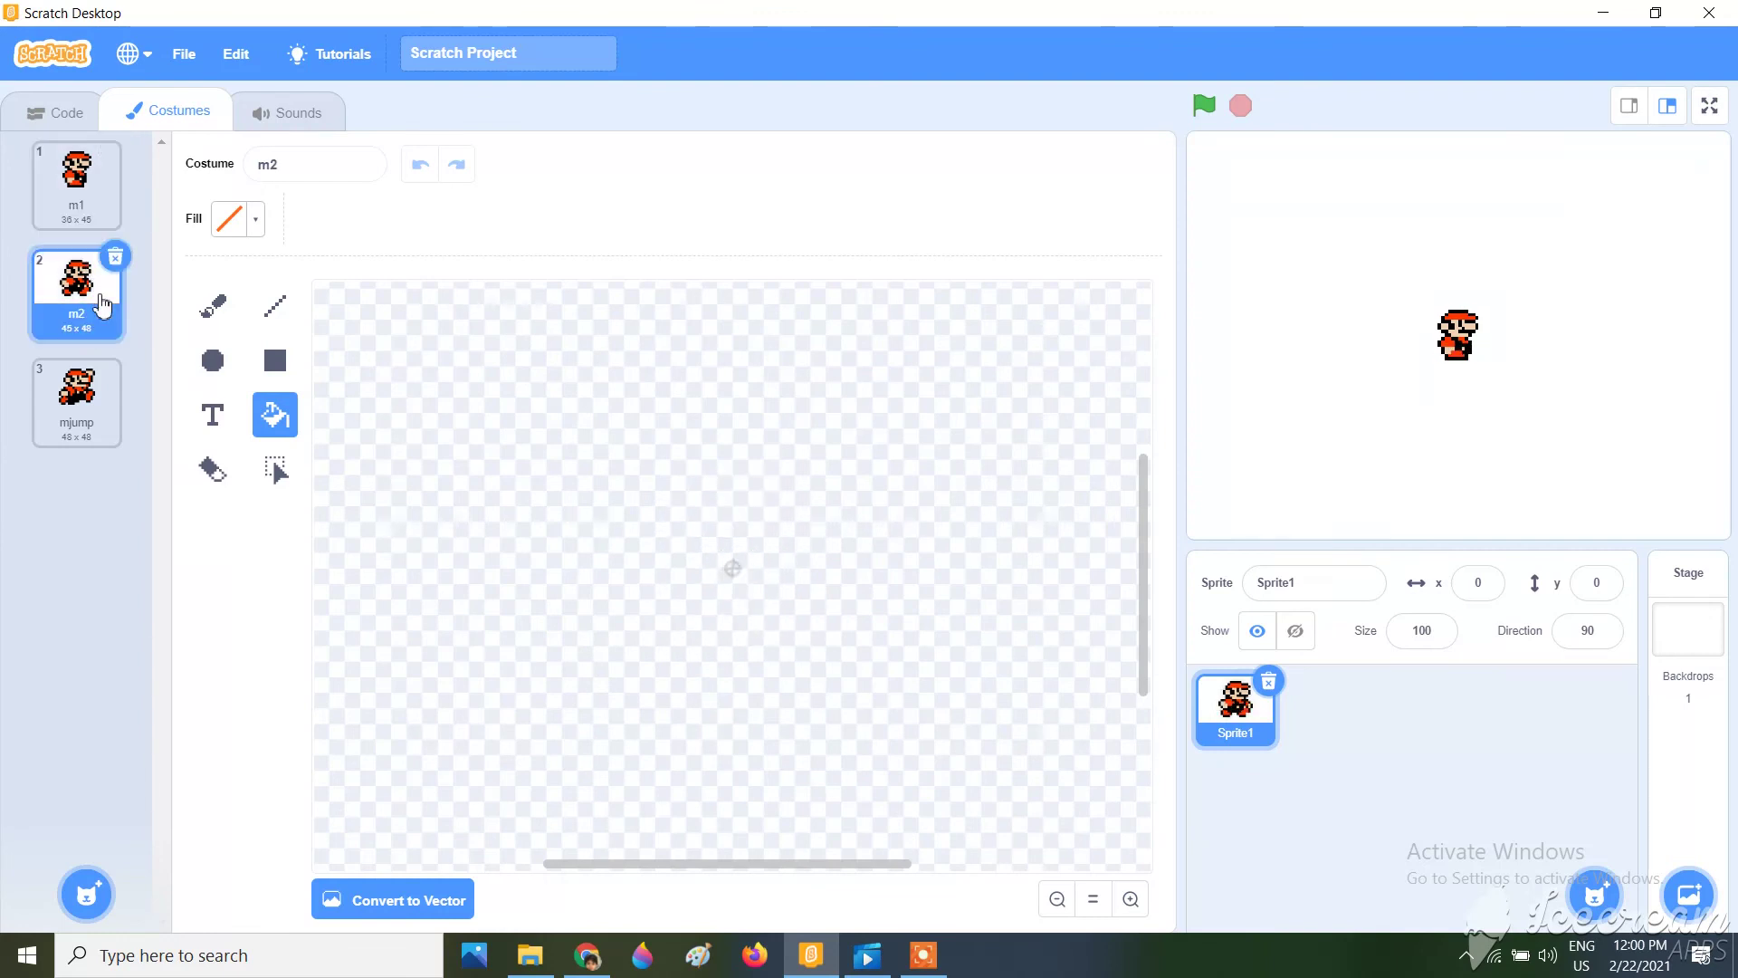
{"action": "left_click", "coordinate": [80, 185]}
{"action": "left_click", "coordinate": [48, 300]}
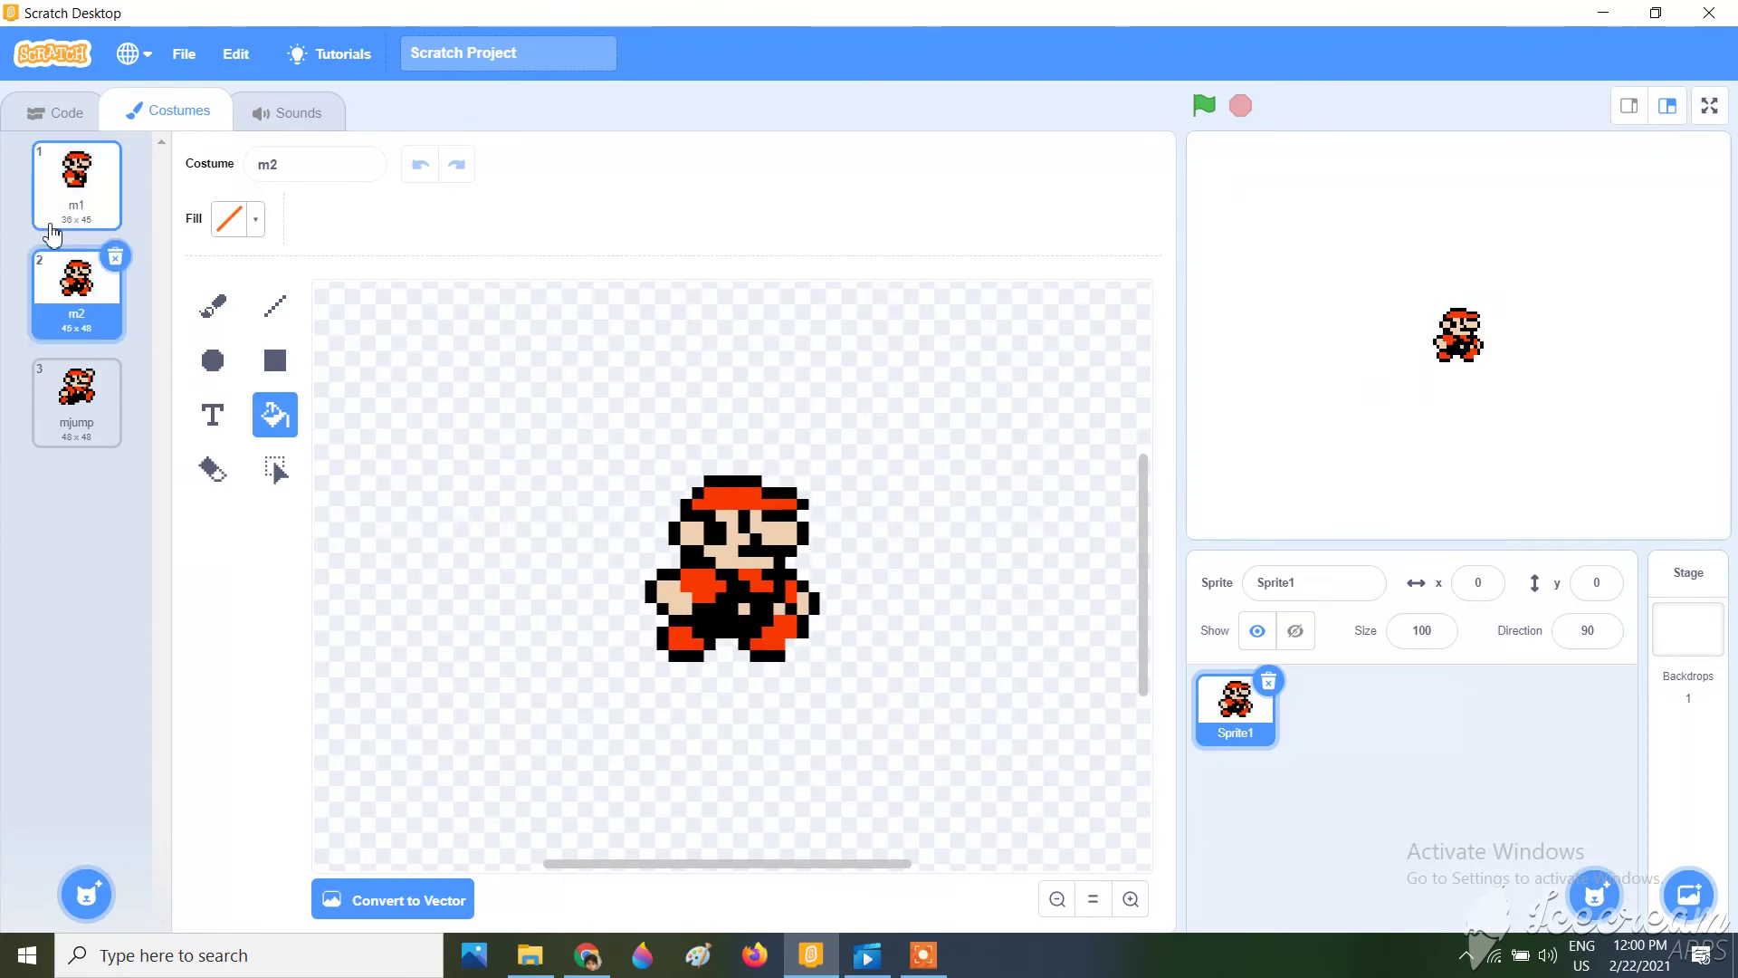
{"action": "left_click", "coordinate": [72, 181]}
{"action": "left_click", "coordinate": [72, 298]}
{"action": "left_click", "coordinate": [74, 209]}
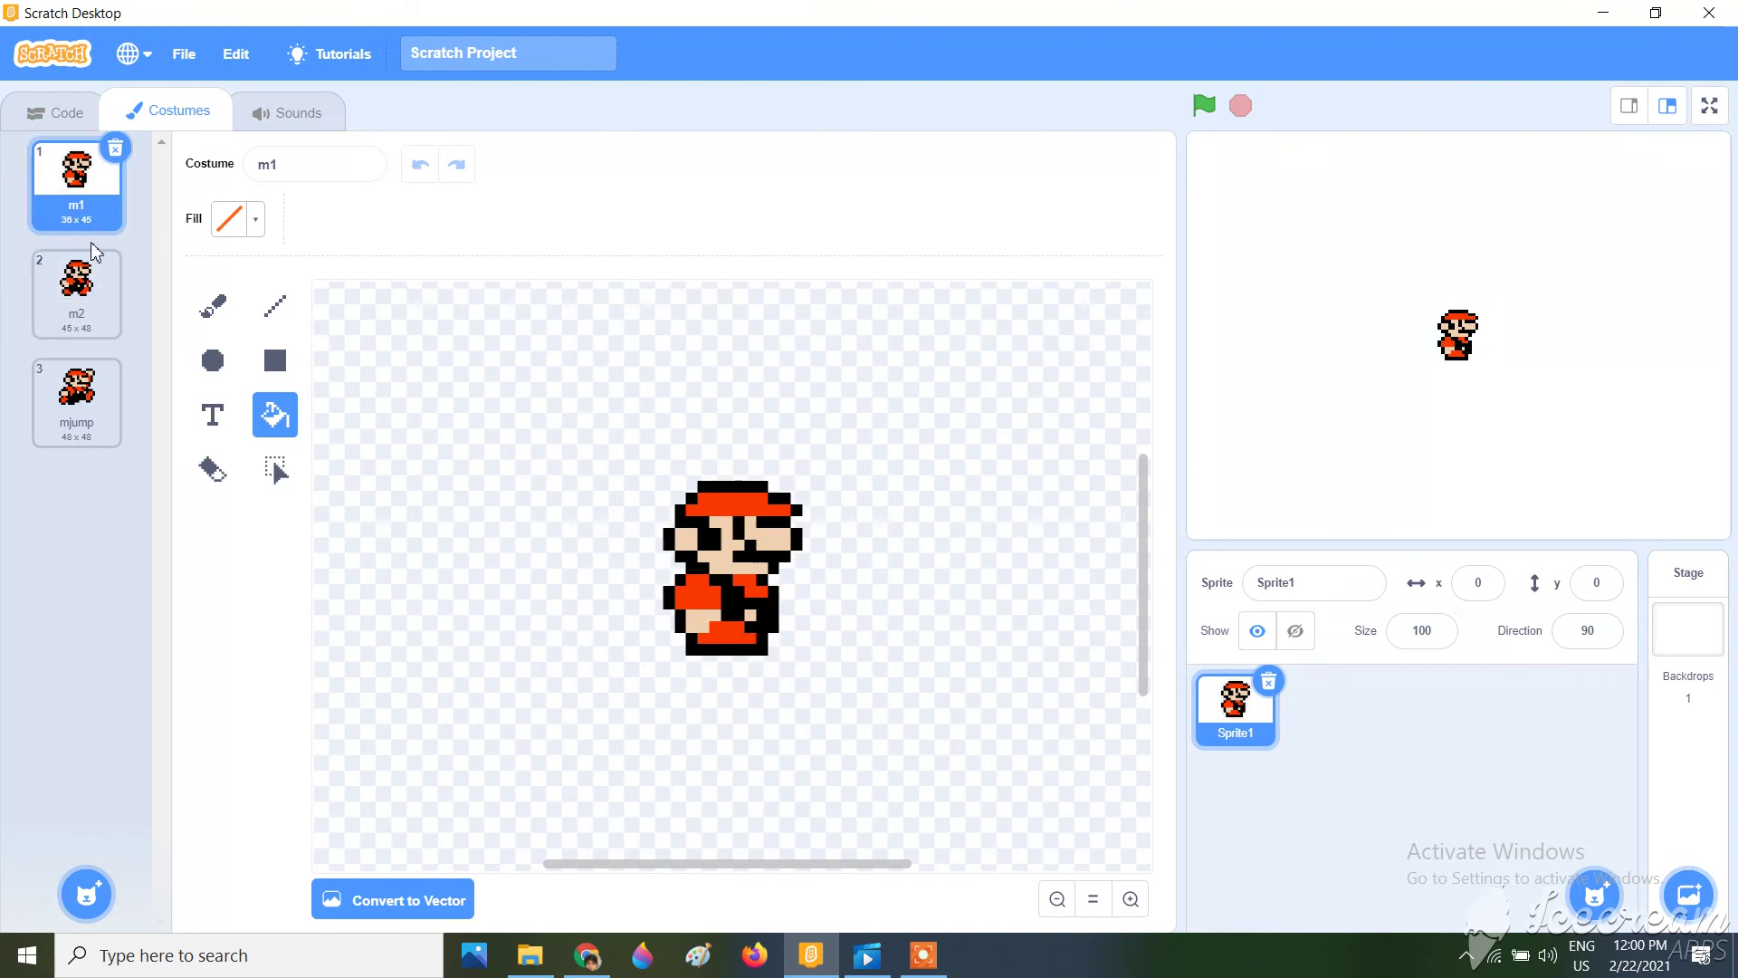
{"action": "left_click", "coordinate": [80, 328]}
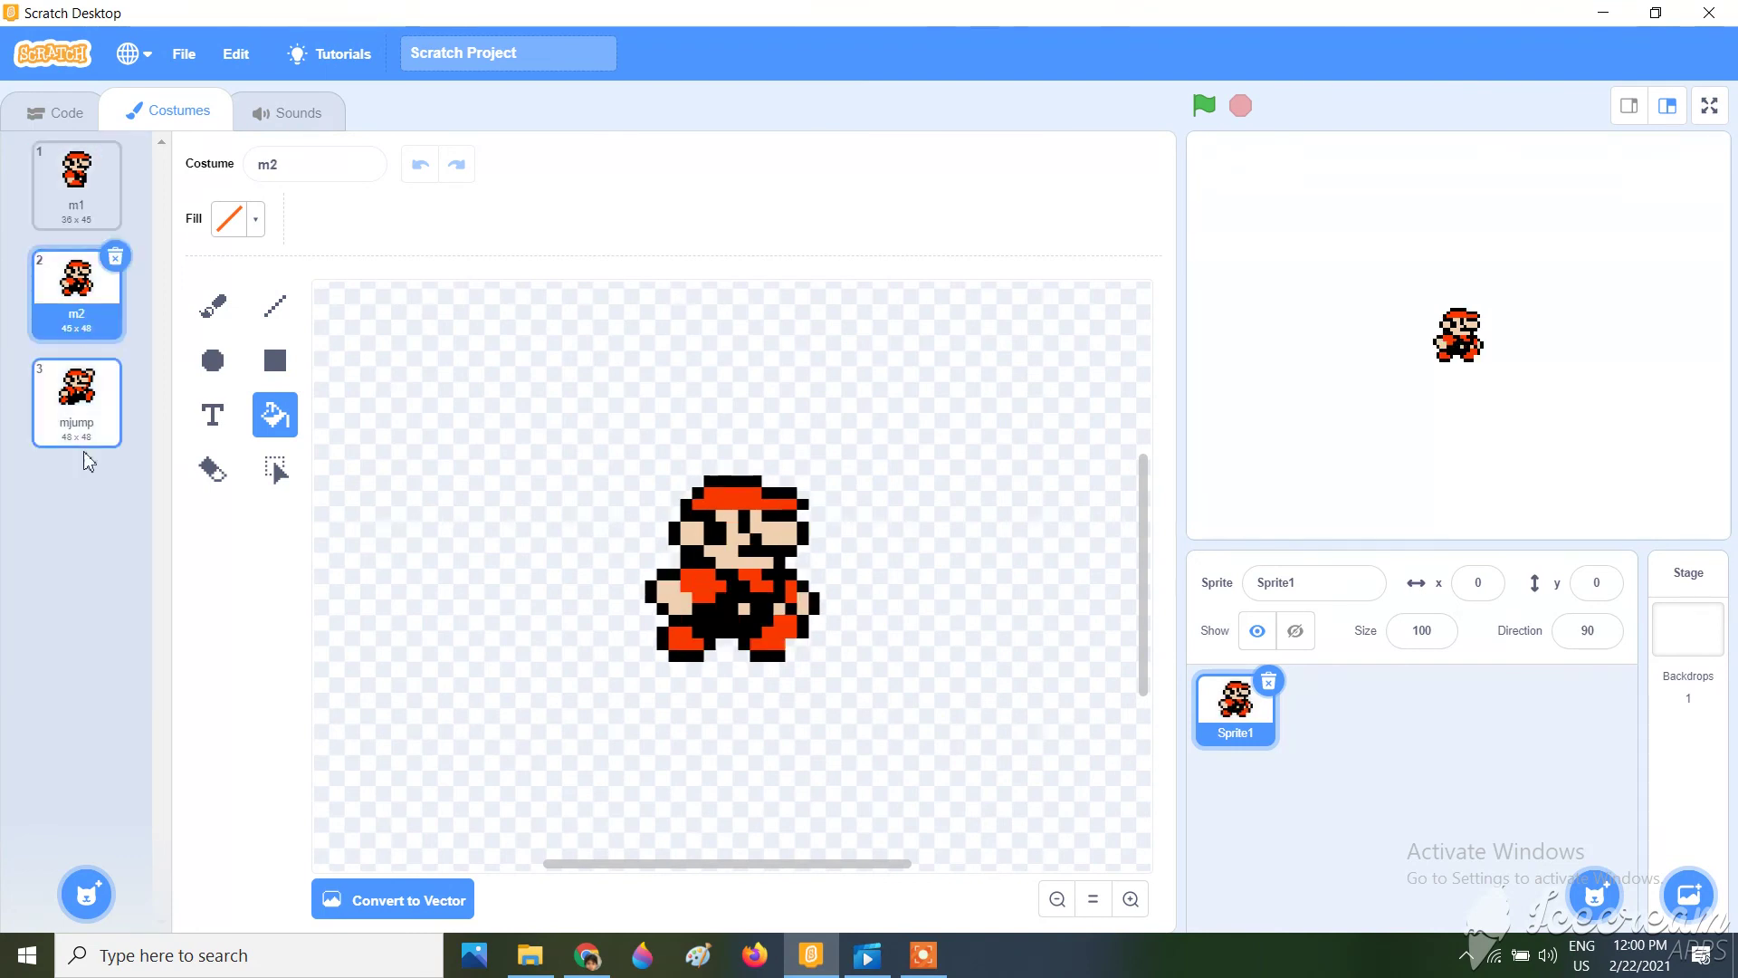
{"action": "left_click", "coordinate": [95, 425]}
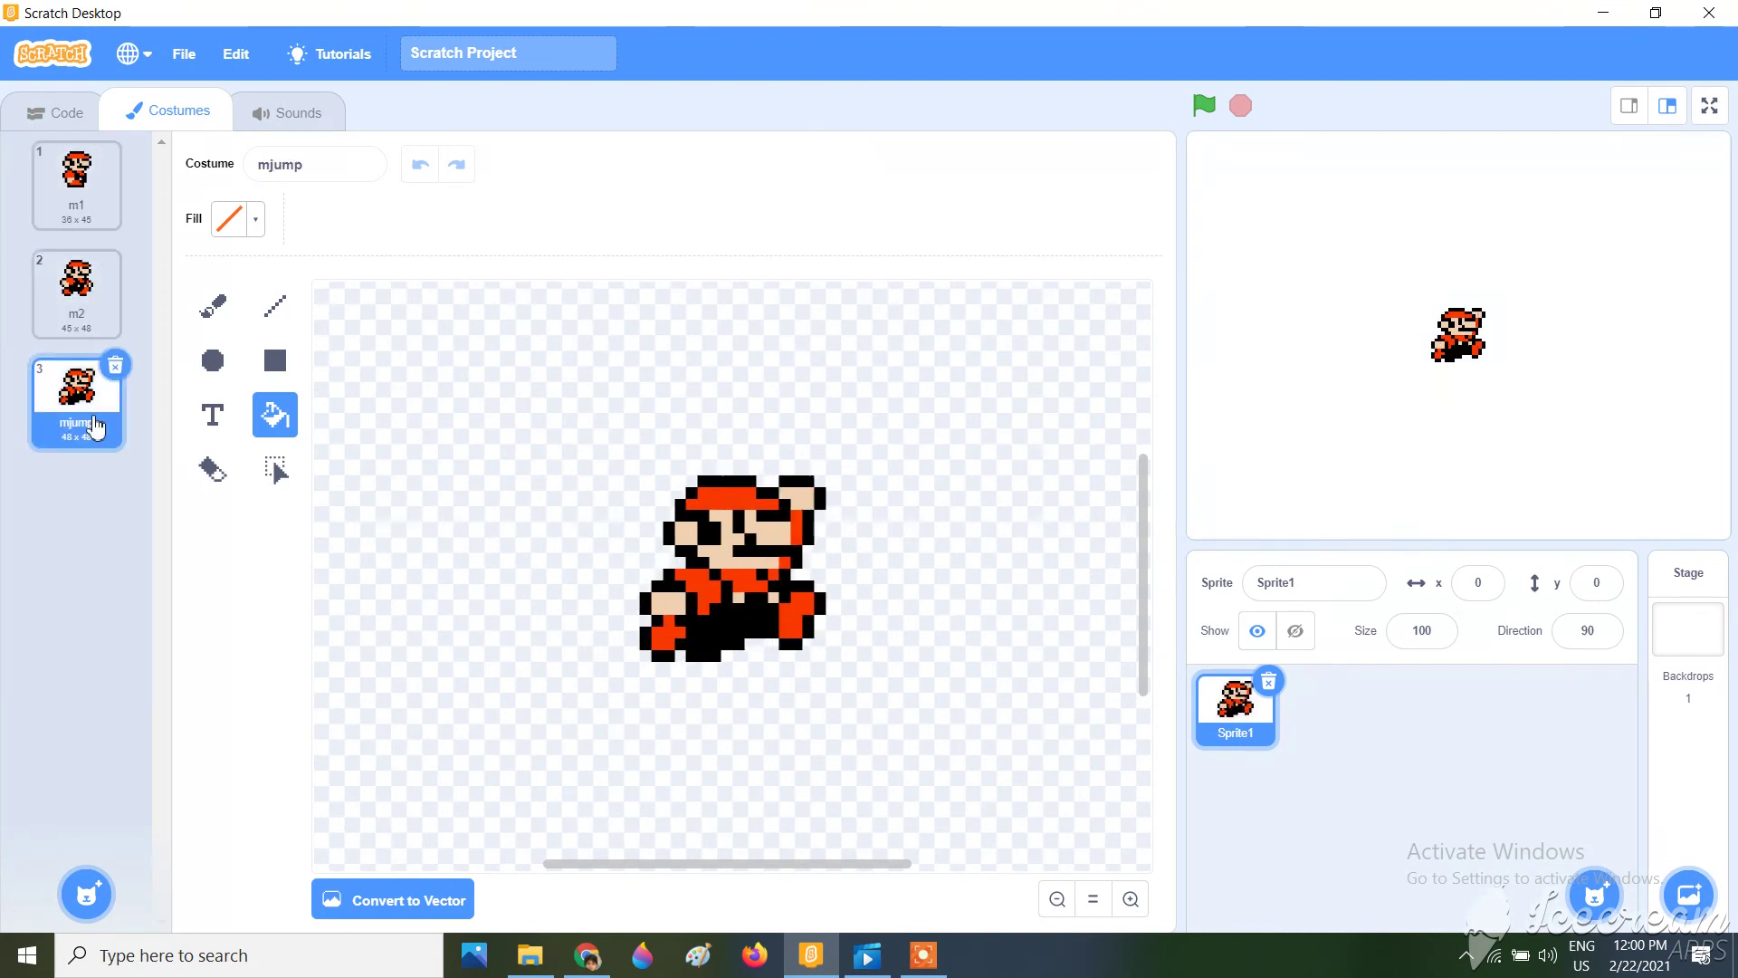
{"action": "left_click", "coordinate": [107, 217]}
{"action": "left_click", "coordinate": [118, 324]}
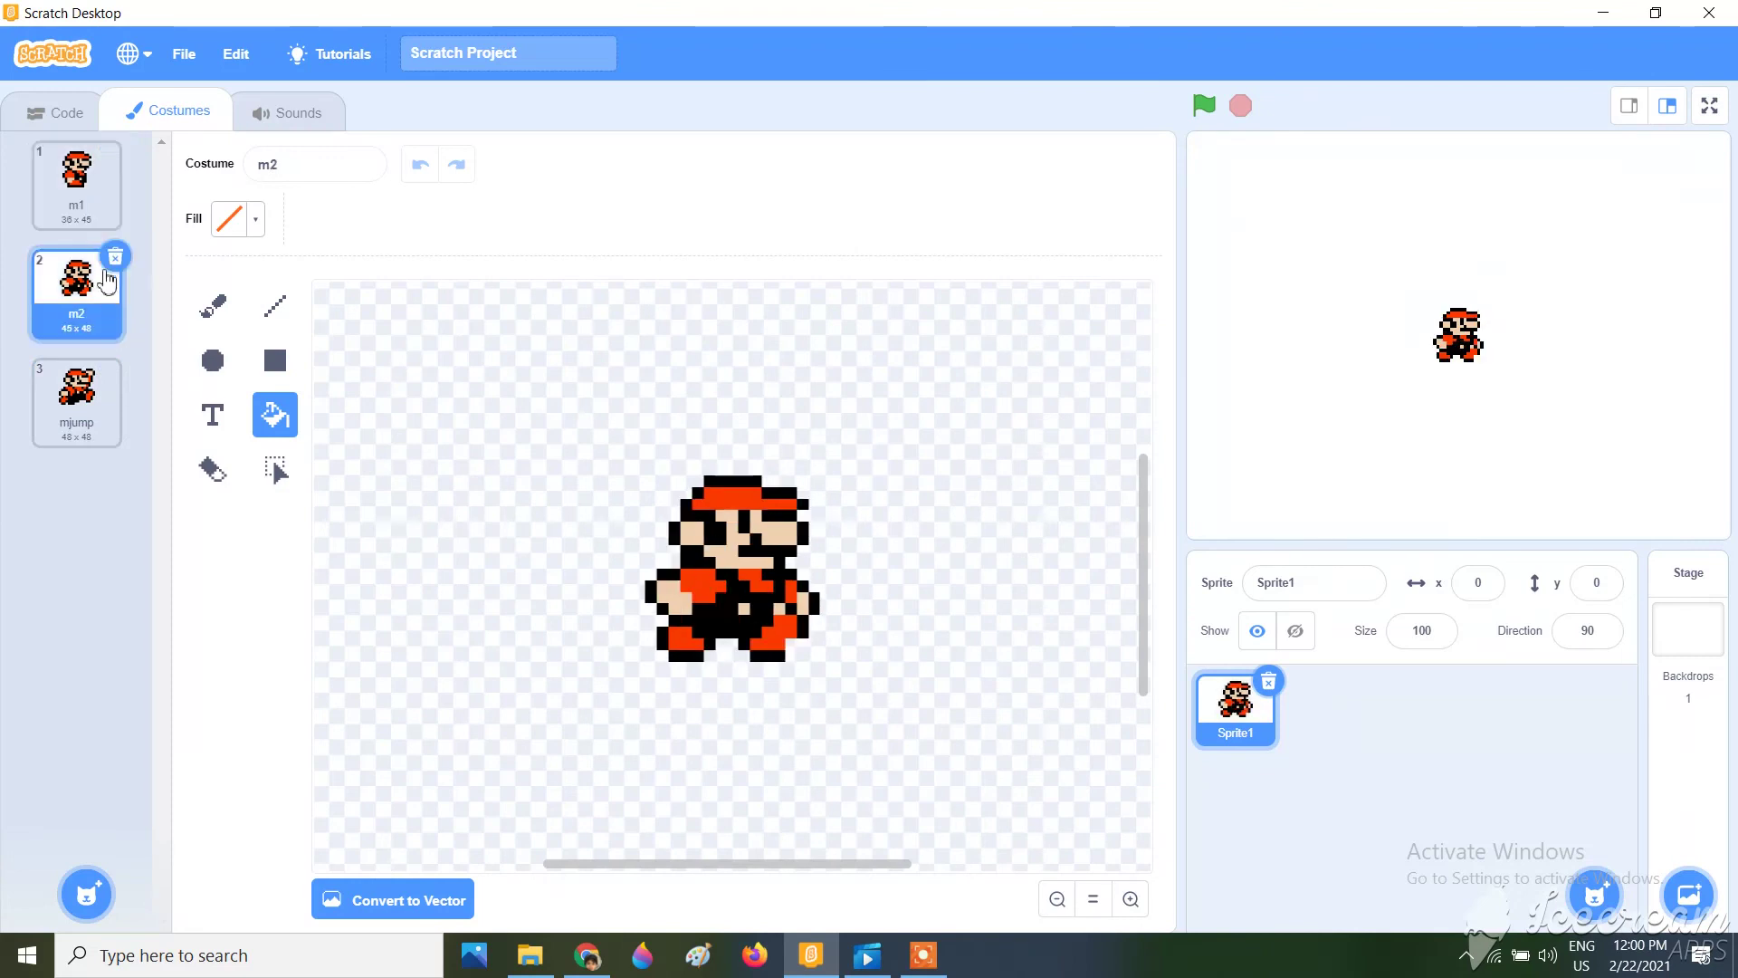
{"action": "left_click", "coordinate": [78, 212]}
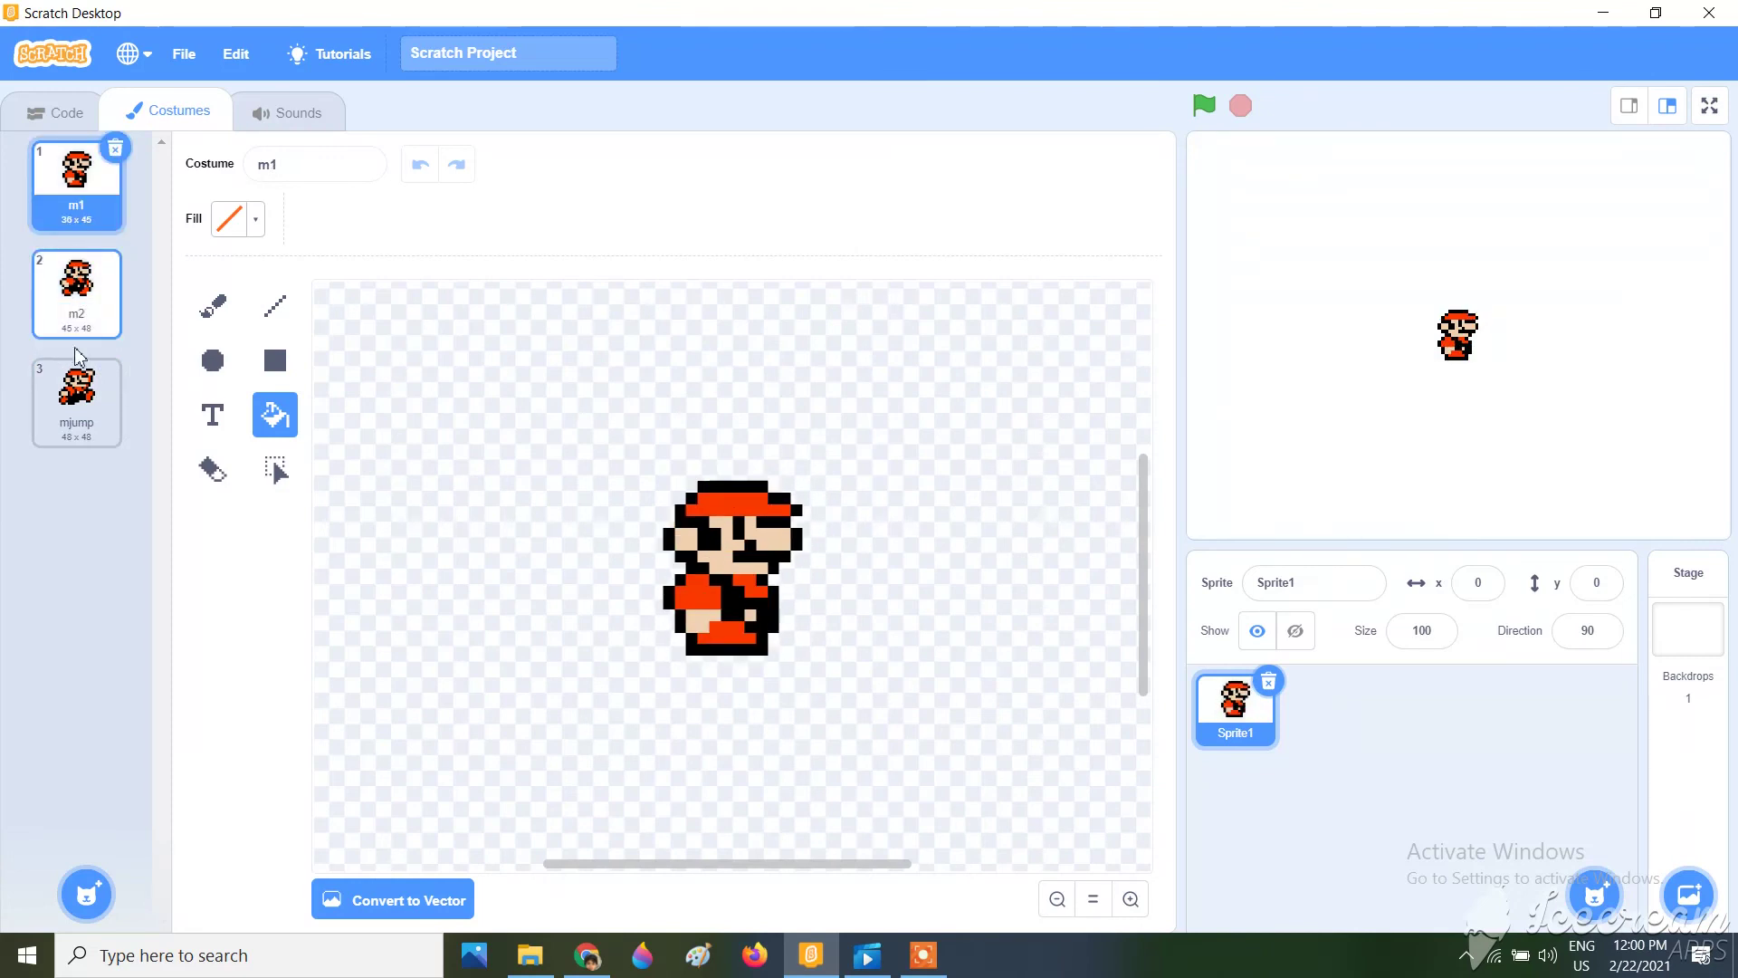
Move mjump to the second costume slot and compare it with m1.
{"action": "left_click_drag", "start_coordinate": [70, 385], "coordinate": [79, 298]}
{"action": "left_click", "coordinate": [79, 299]}
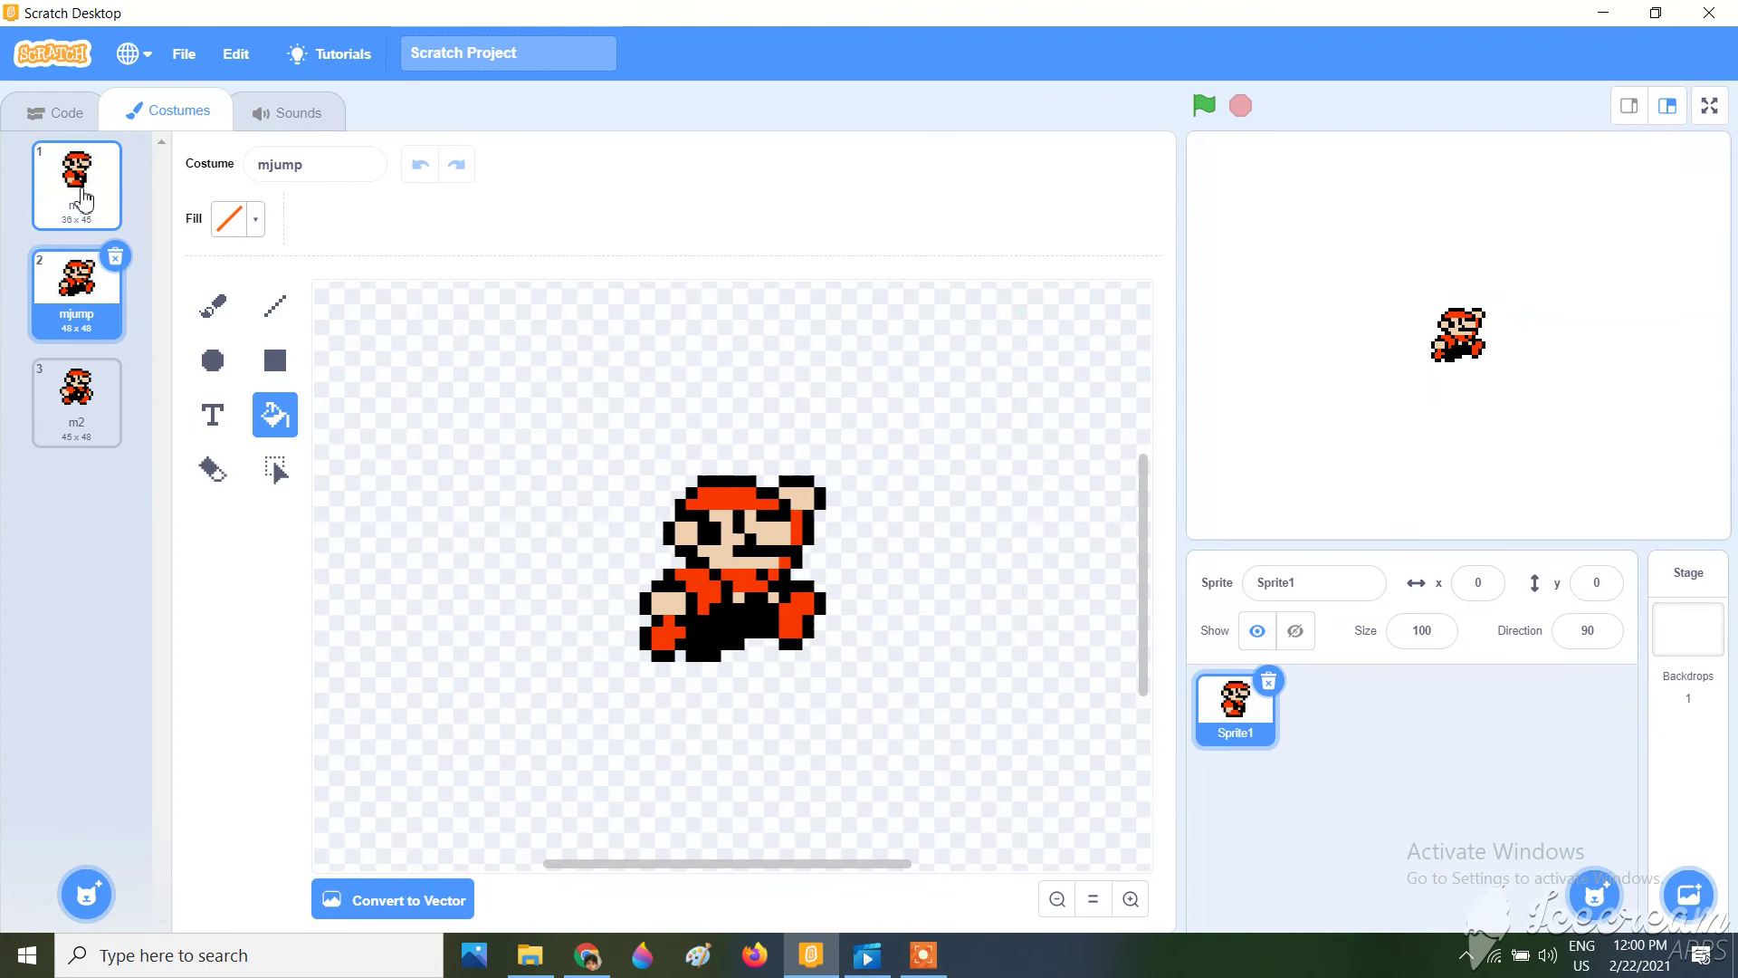
{"action": "left_click", "coordinate": [76, 191]}
{"action": "left_click", "coordinate": [78, 308]}
{"action": "left_click", "coordinate": [78, 218]}
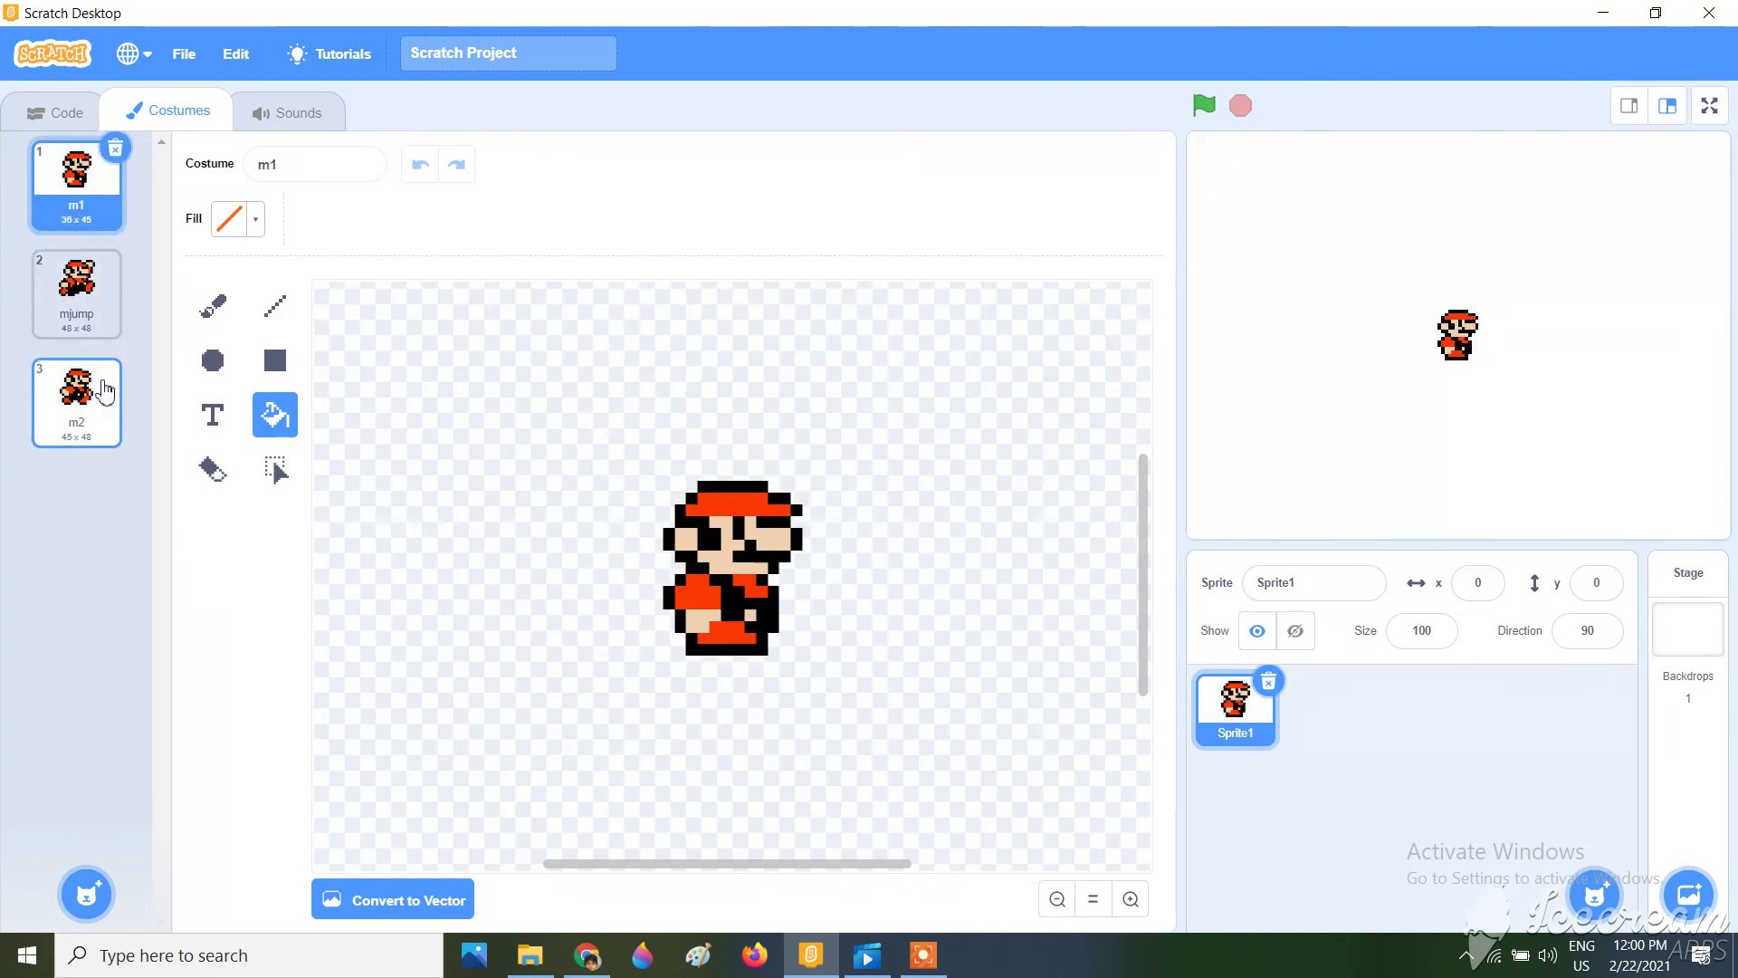
Move m2 back to second place, restoring m1, m2, mjump order.
{"action": "left_click_drag", "start_coordinate": [76, 389], "coordinate": [79, 299]}
{"action": "left_click", "coordinate": [80, 299]}
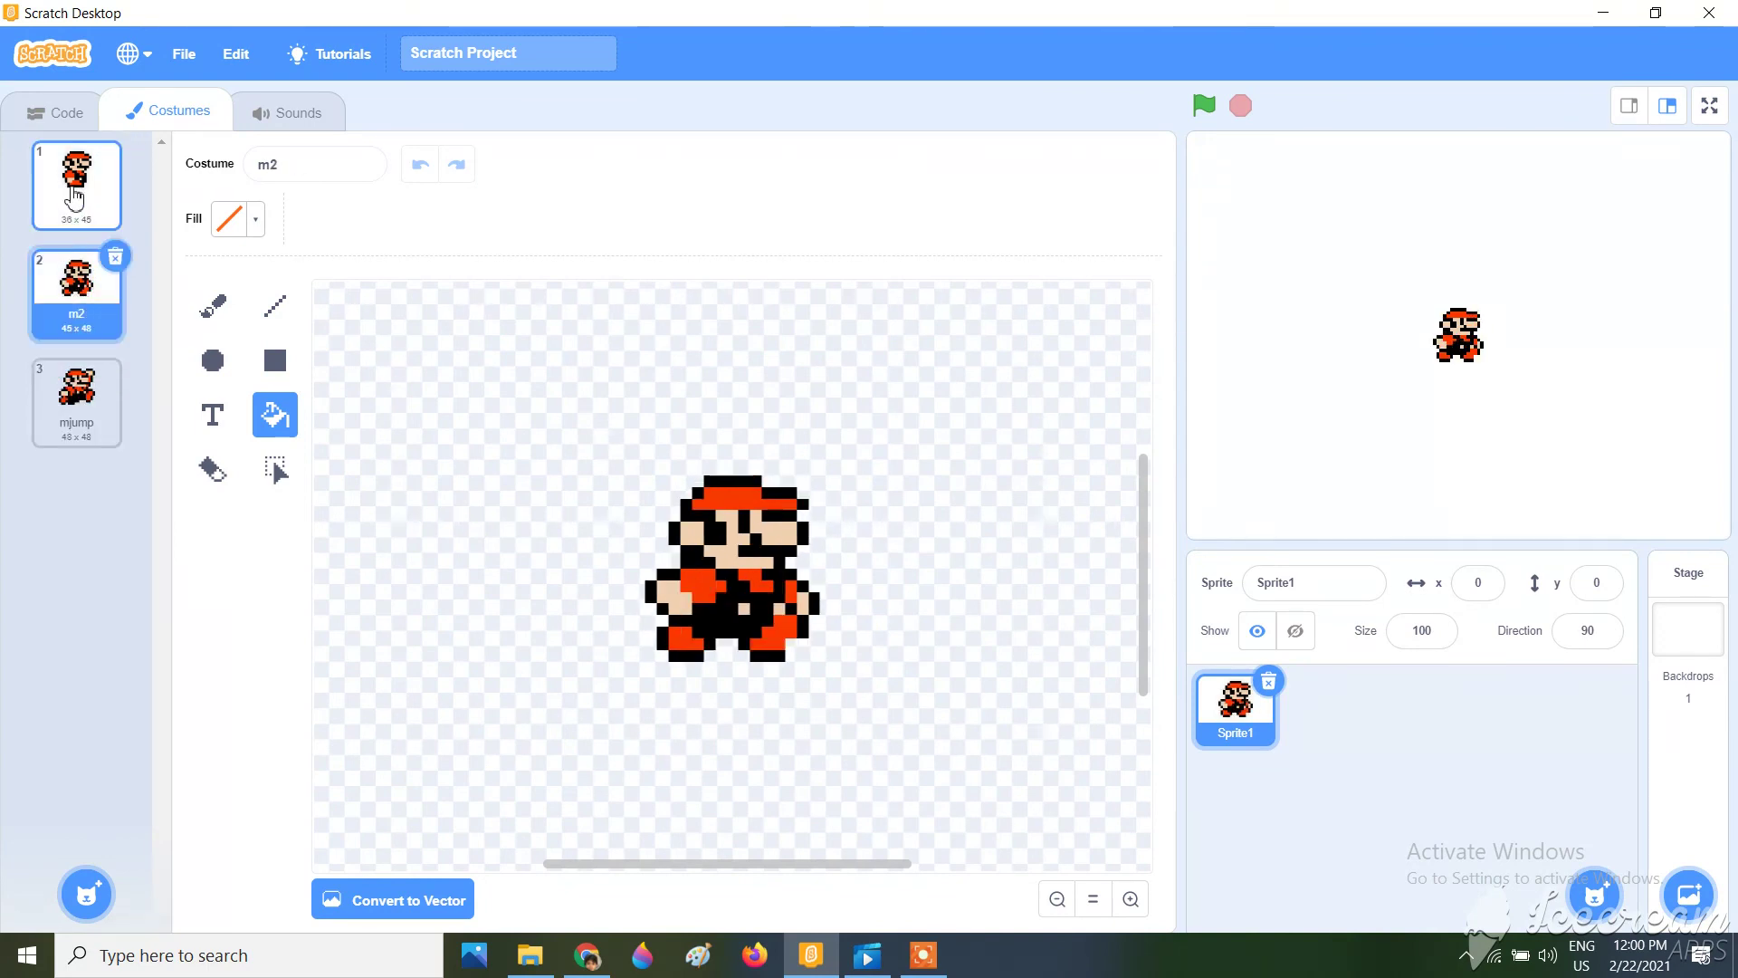
{"action": "left_click", "coordinate": [76, 197]}
{"action": "left_click", "coordinate": [78, 299]}
{"action": "left_click", "coordinate": [78, 198]}
{"action": "left_click", "coordinate": [114, 325]}
{"action": "left_click", "coordinate": [93, 217]}
{"action": "left_click", "coordinate": [104, 326]}
{"action": "left_click", "coordinate": [82, 195]}
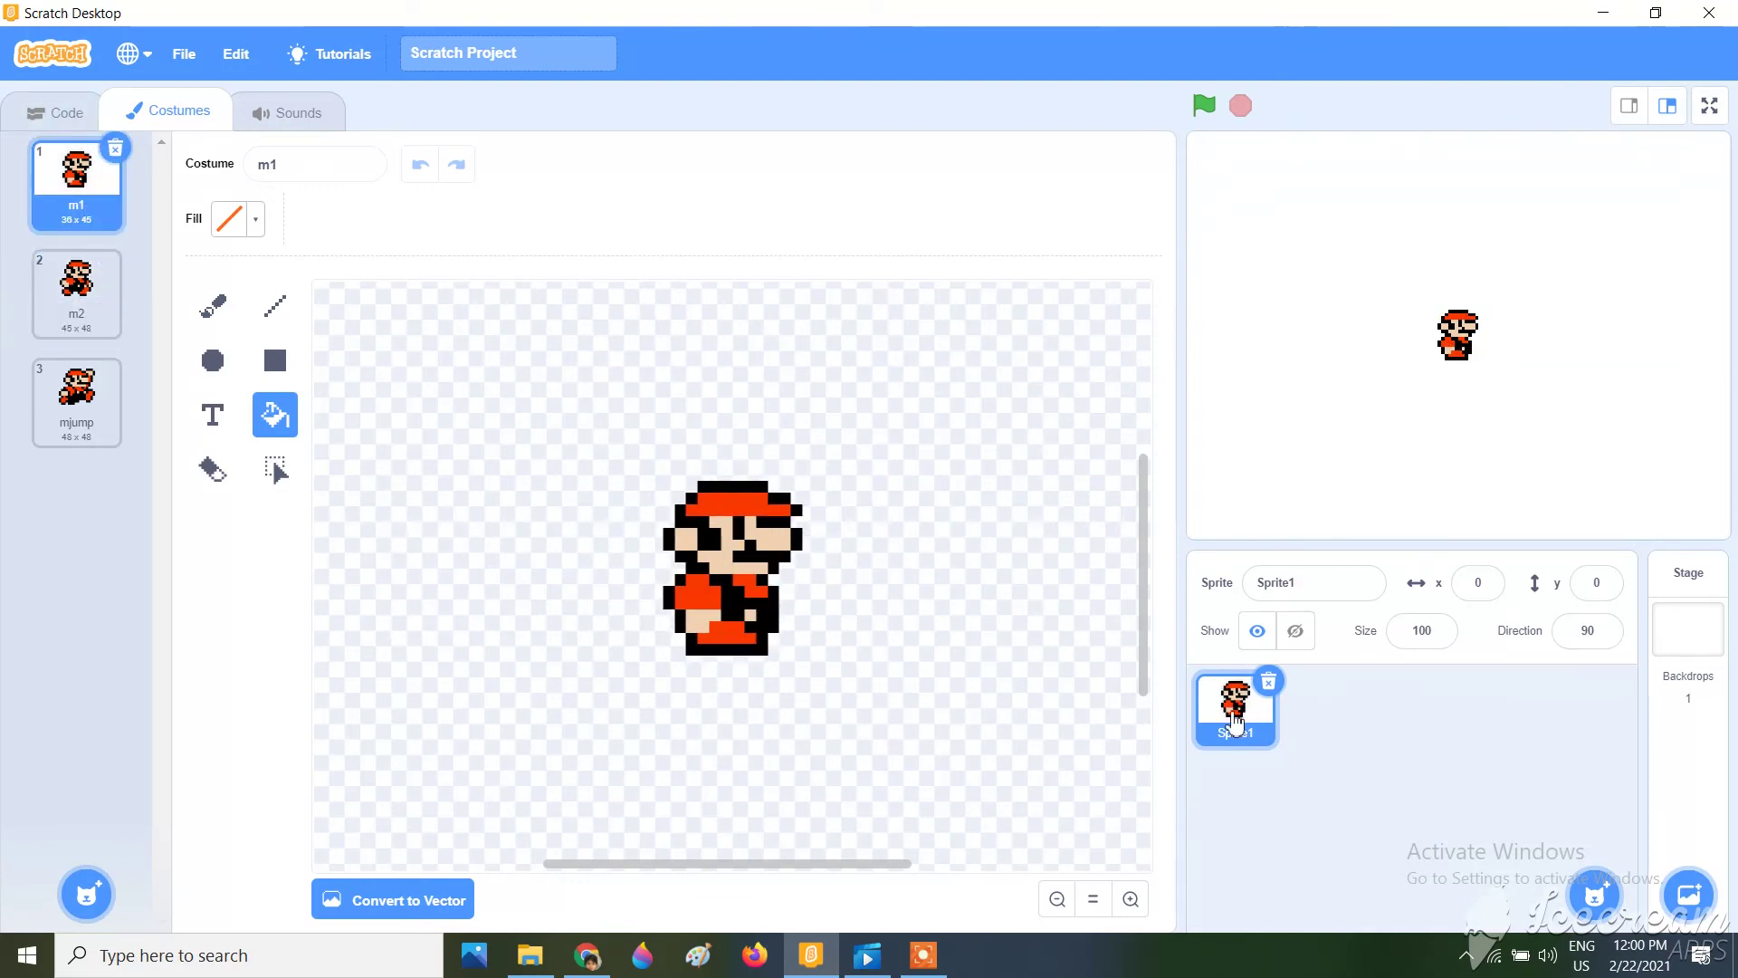
Rename the sprite from Sprite1 to 'Mario'.
{"action": "left_click", "coordinate": [1313, 584]}
{"action": "type", "text": "Mae"}
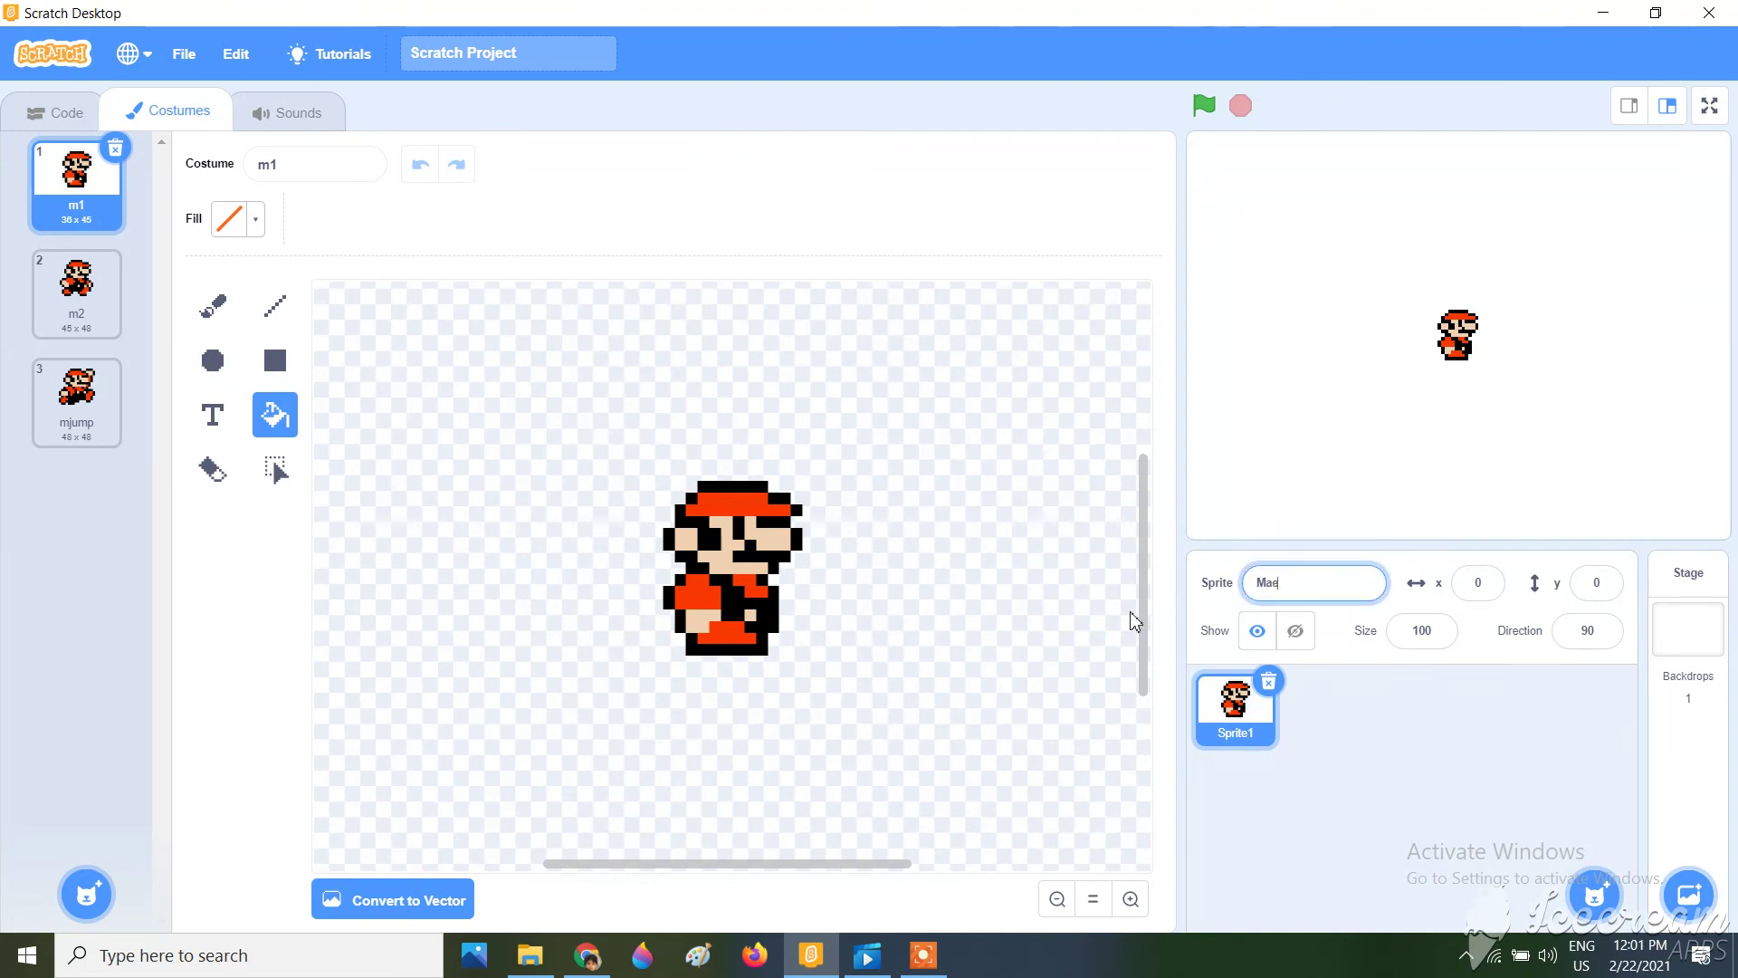
{"action": "key", "text": "BackSpace"}
{"action": "key", "text": "Return"}
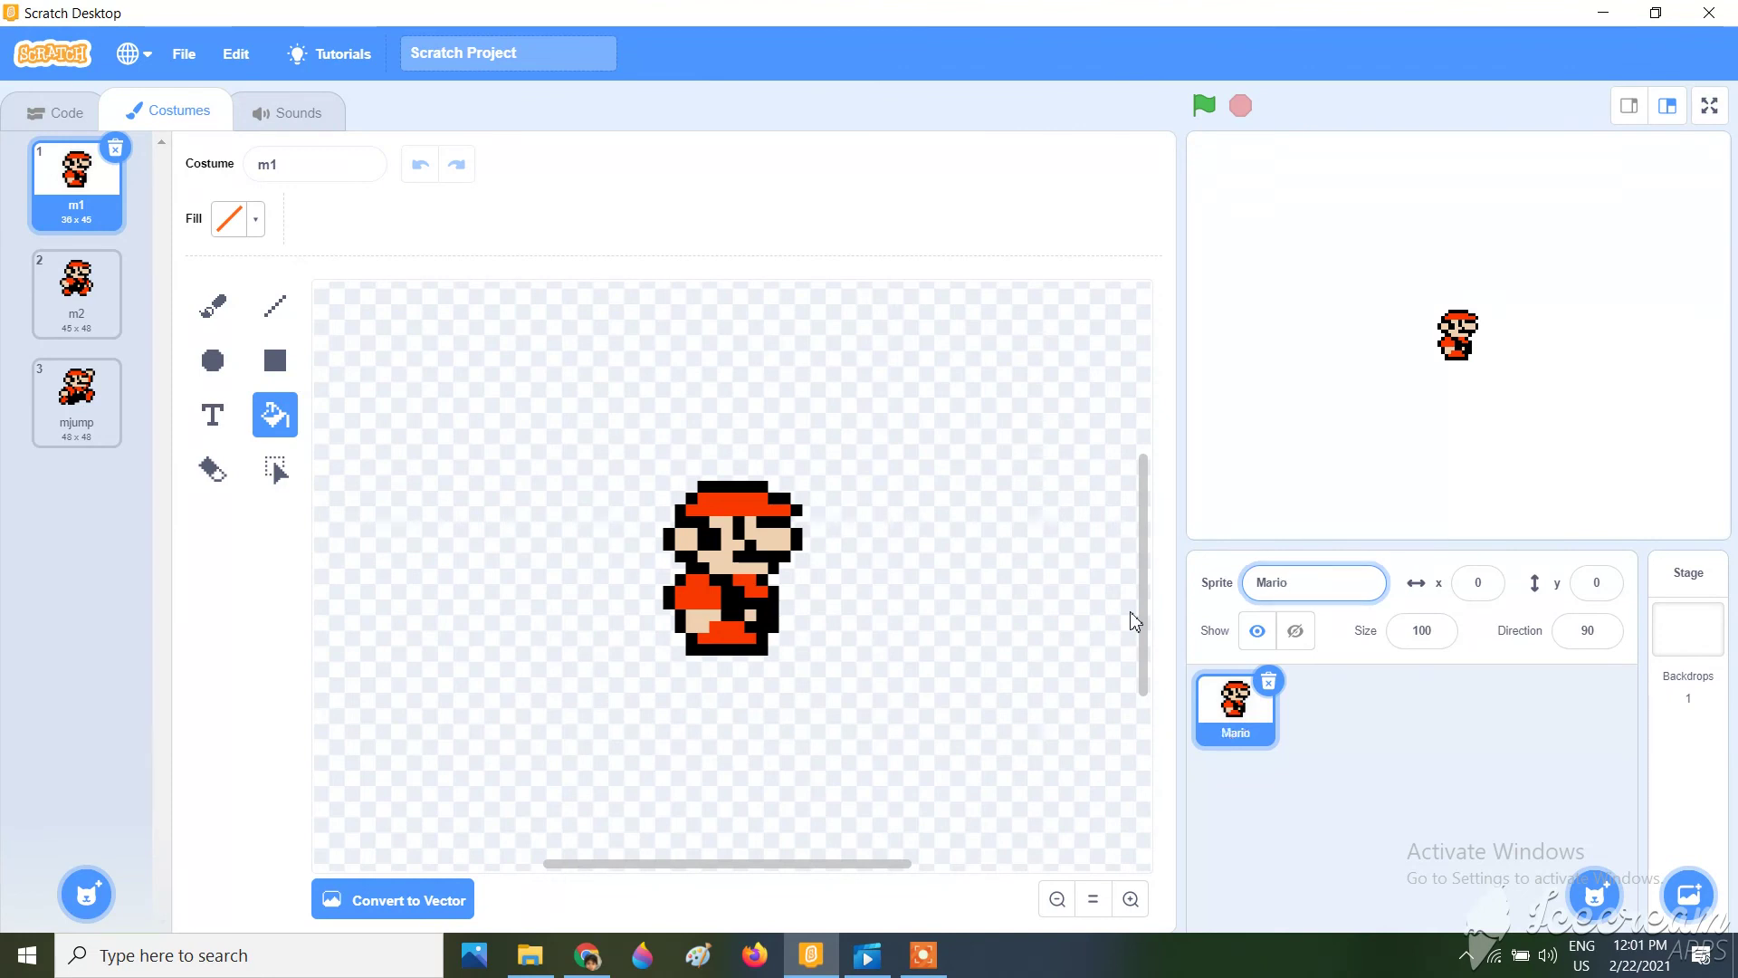